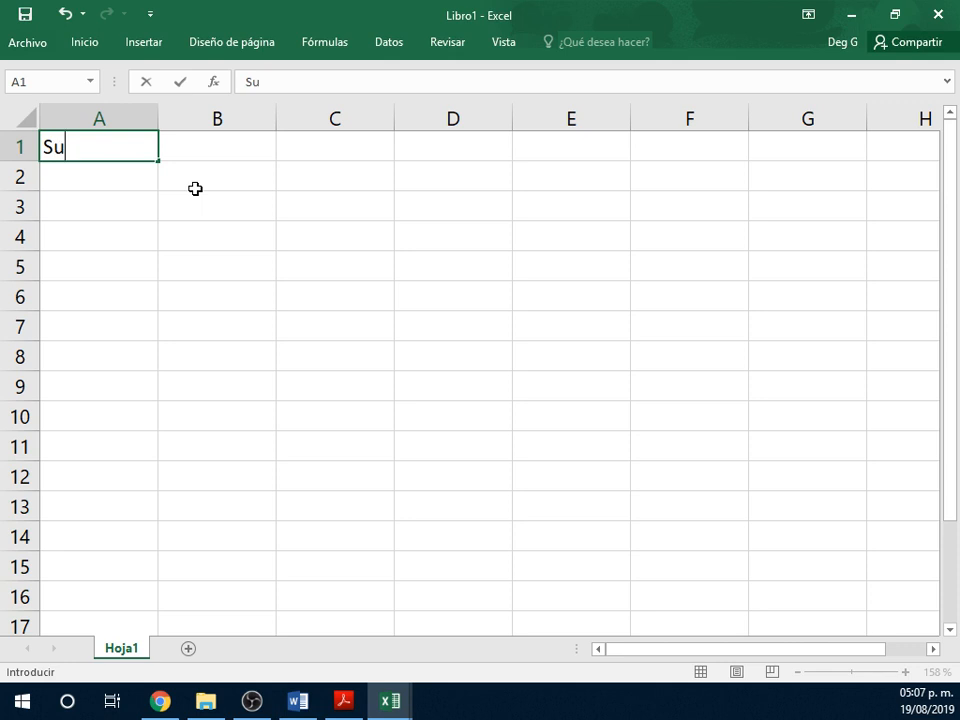
- Enter the column headers Sustancia in cell A1 and m [kg] in cell B1
key("BackSpace")
type("ncia")
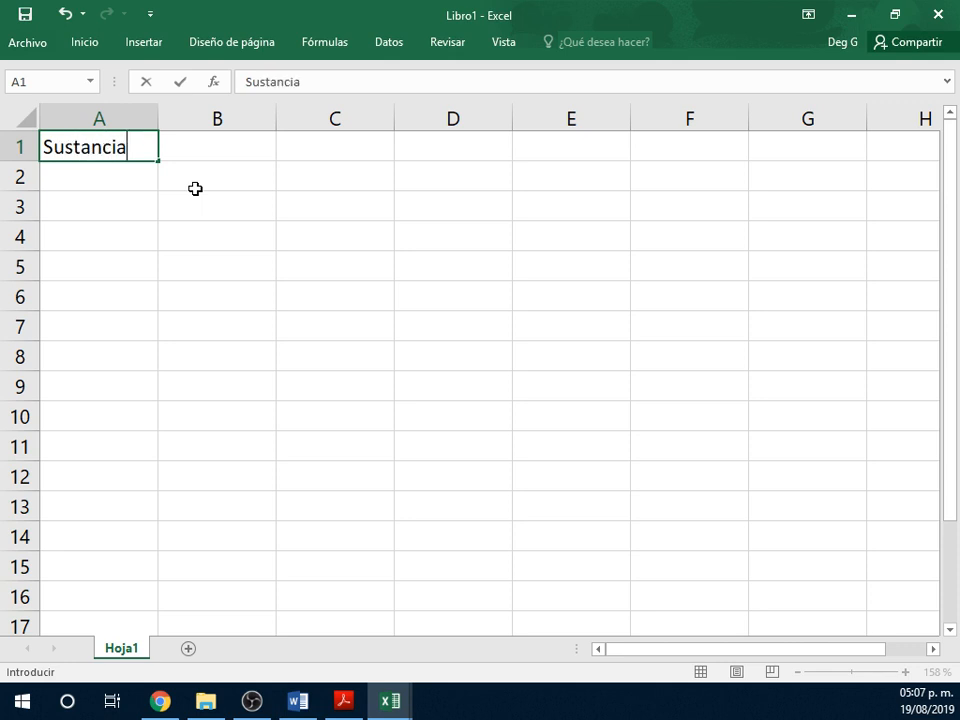
key("Tab")
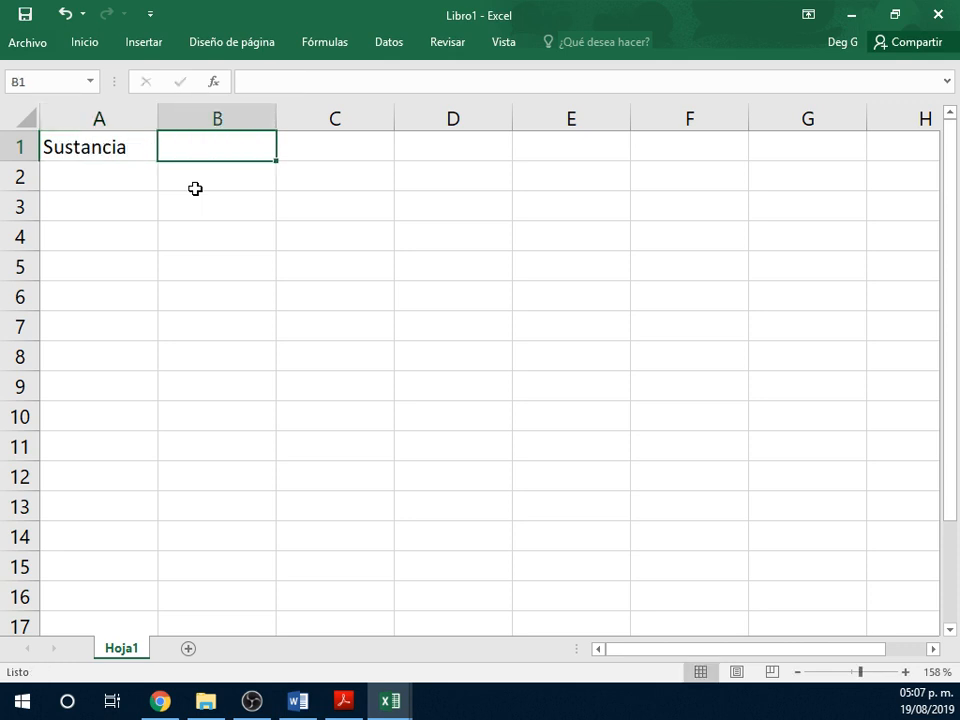
type("m [kg]")
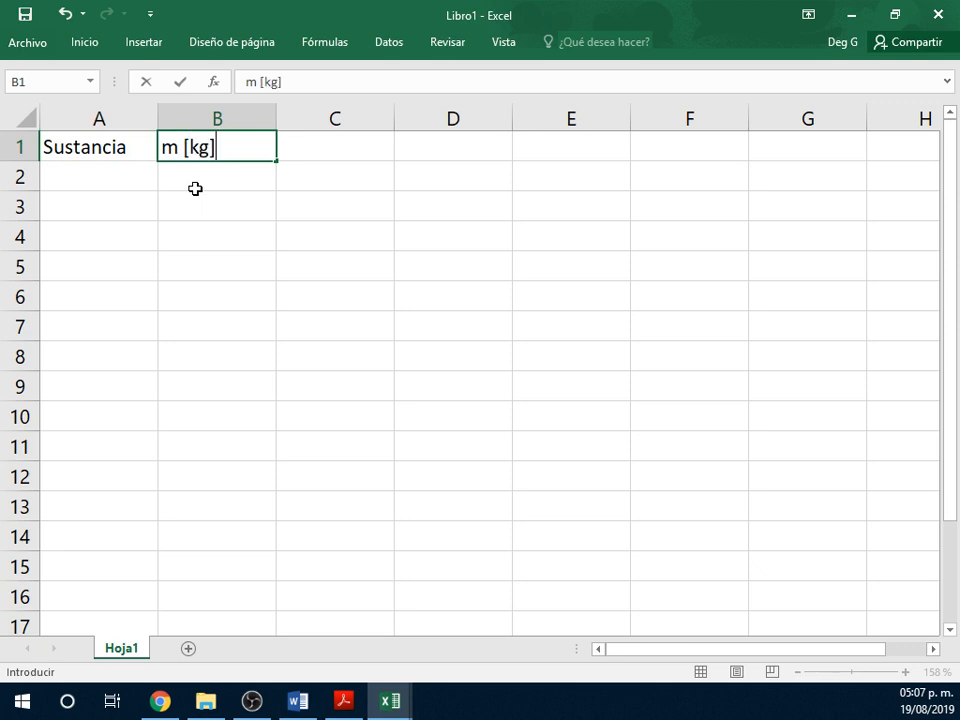
key("Tab")
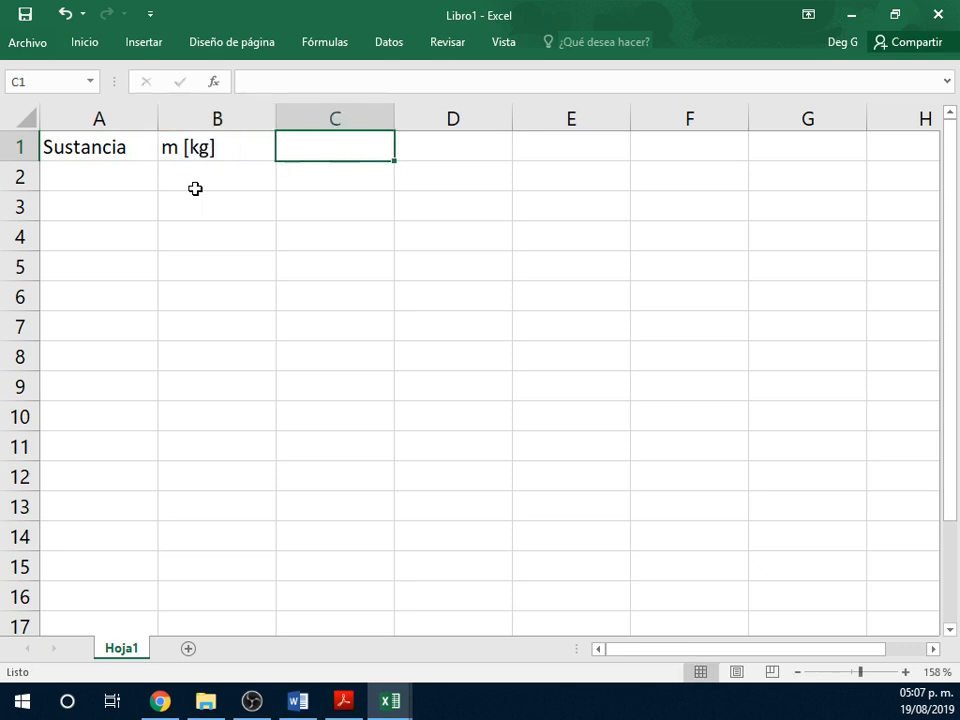
- Enter the column headers M [g/mol] in cell C1 and n [mol] in cell D1
type("M ")
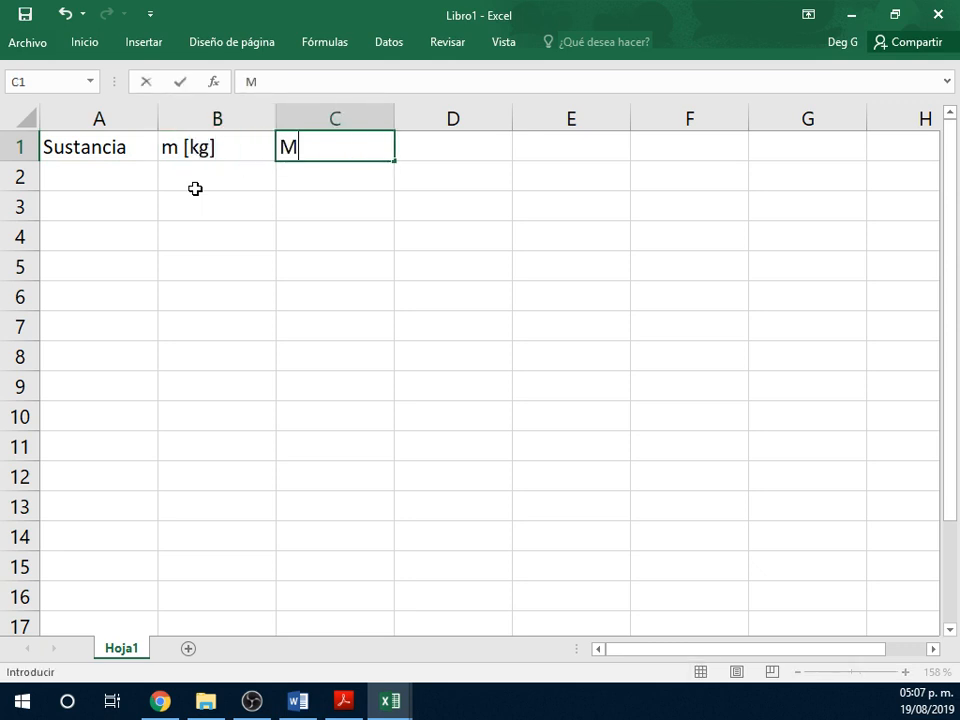
type("[g/m")
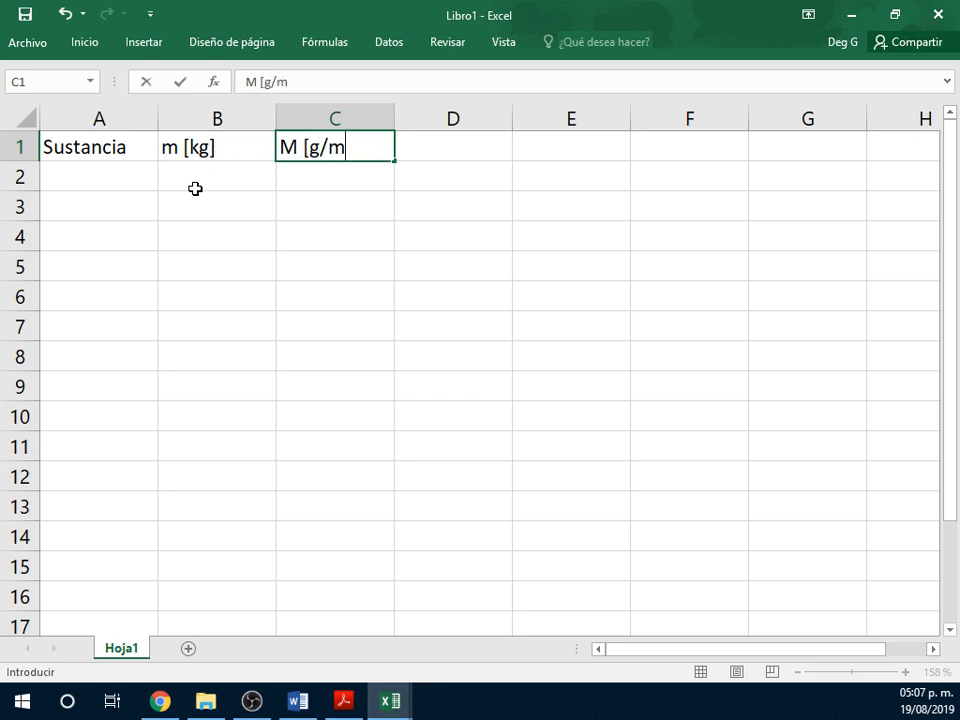
type("ol]")
key("Tab")
type("n")
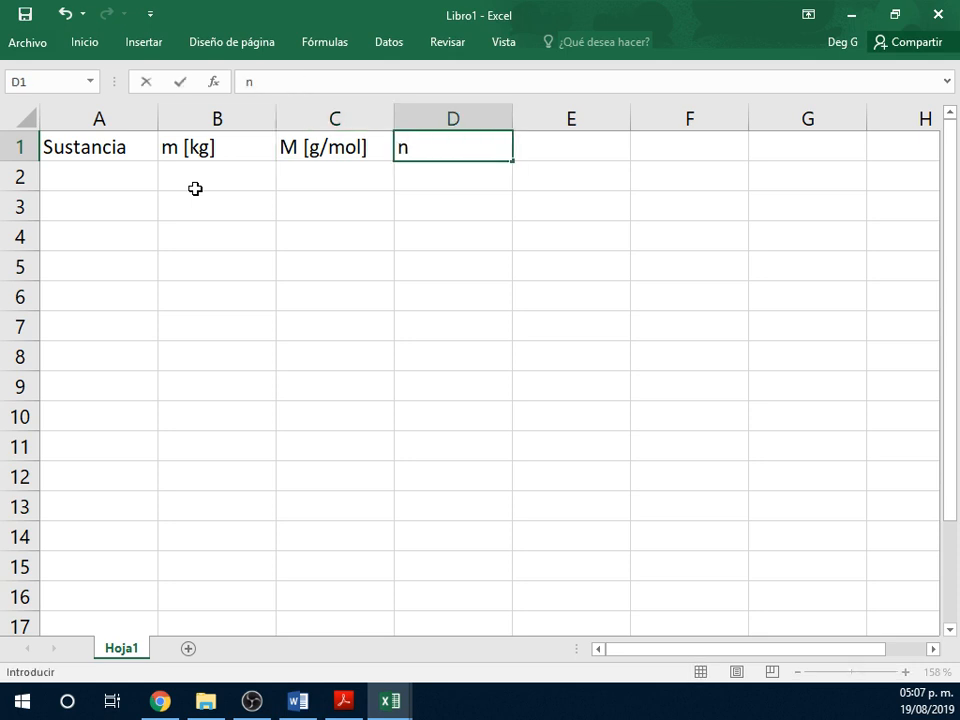
type(" [mol]")
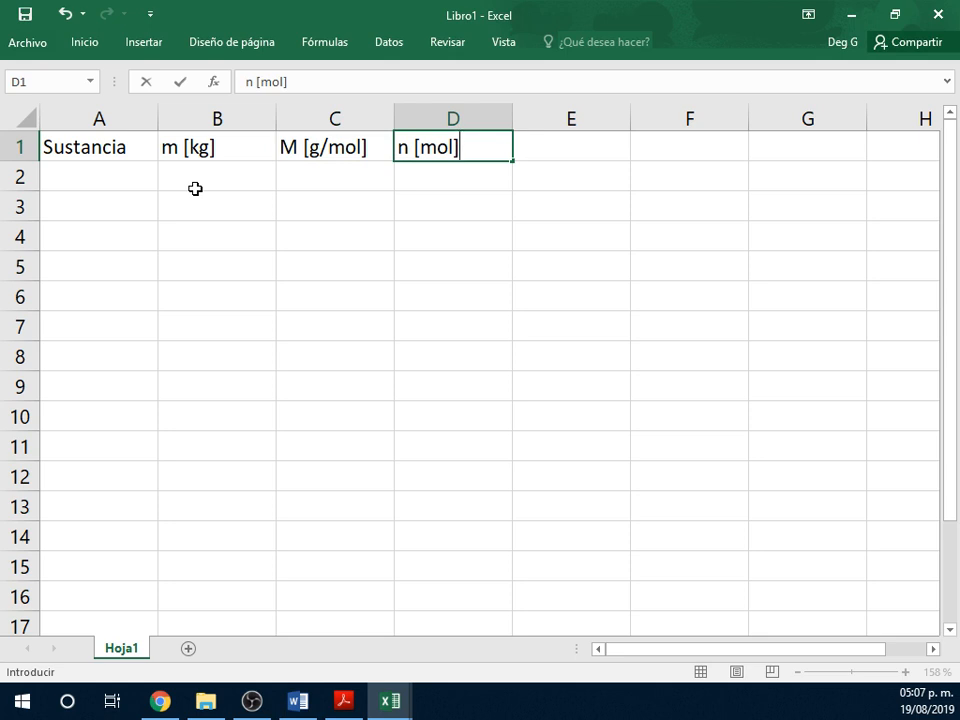
key("Return")
- Enter the initial temperature header Ti [C] in cell E1
left_click(551, 153)
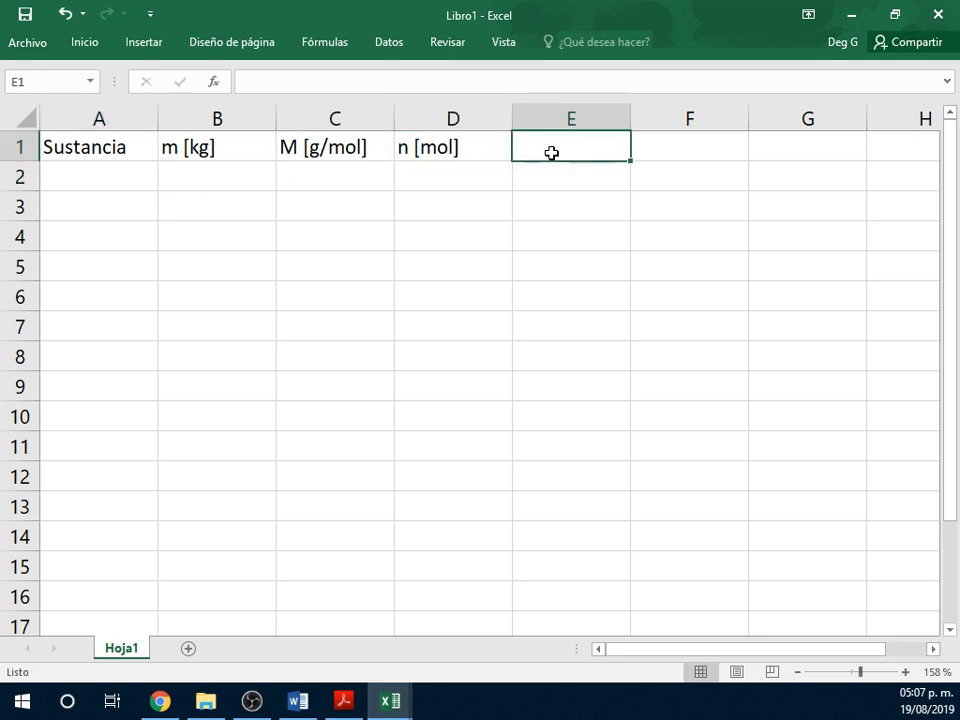
type("T")
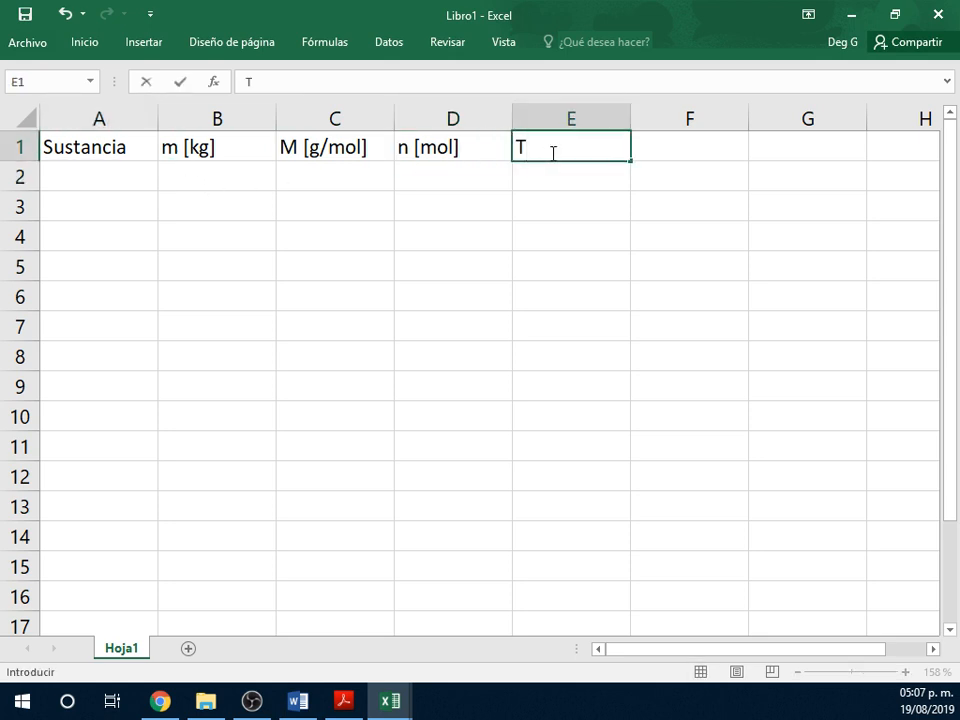
type("i [")
type("\\")
key("BackSpace")
type("C]")
key("Left")
key("Left")
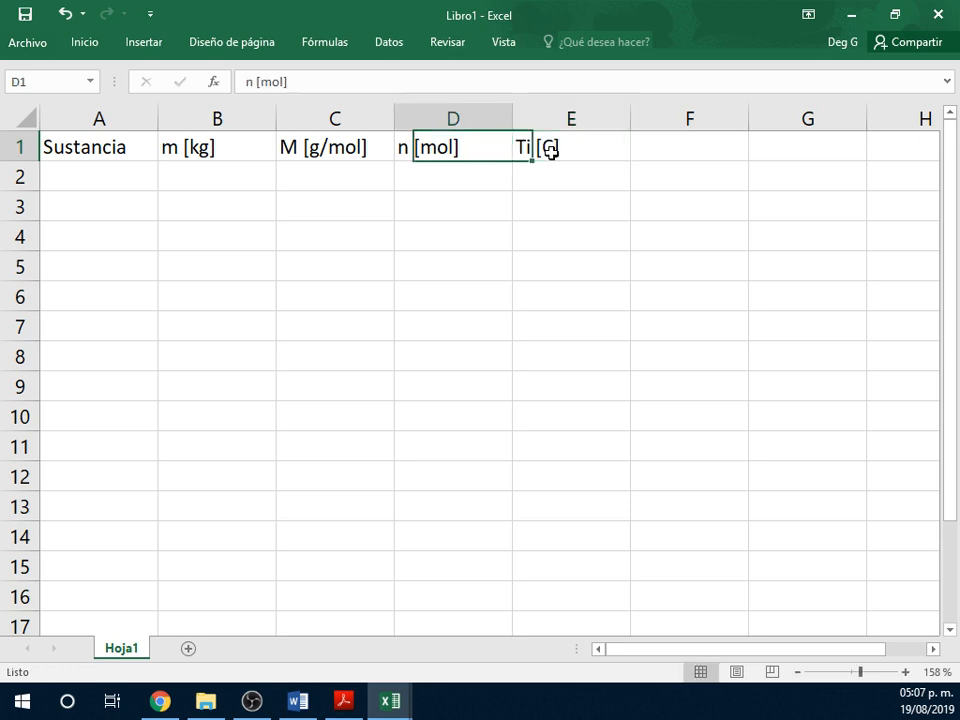
- Insert a degree sign symbol before the C in cell E1 so the header reads Ti [°C]
key("Right")
key("Right")
double_click(551, 151)
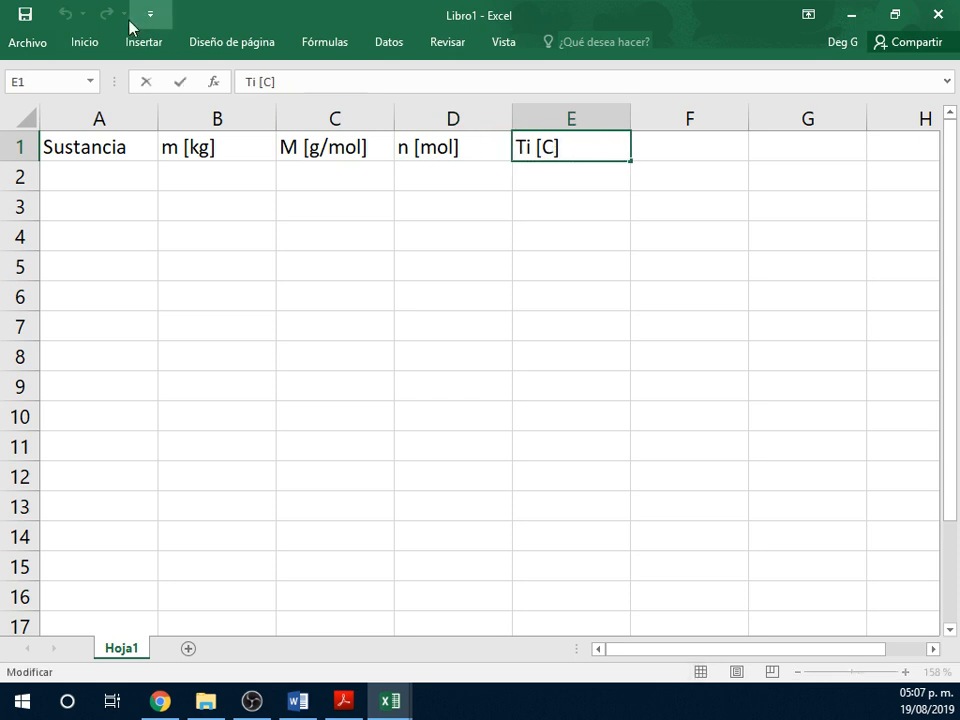
left_click(75, 42)
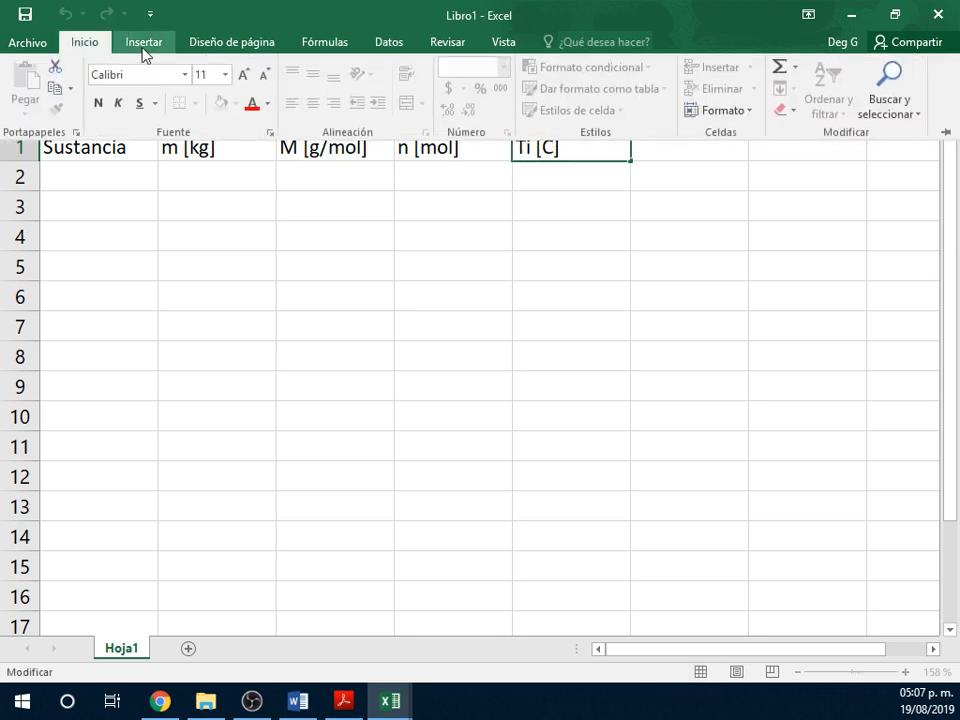
scroll(800, 95, "down", 1)
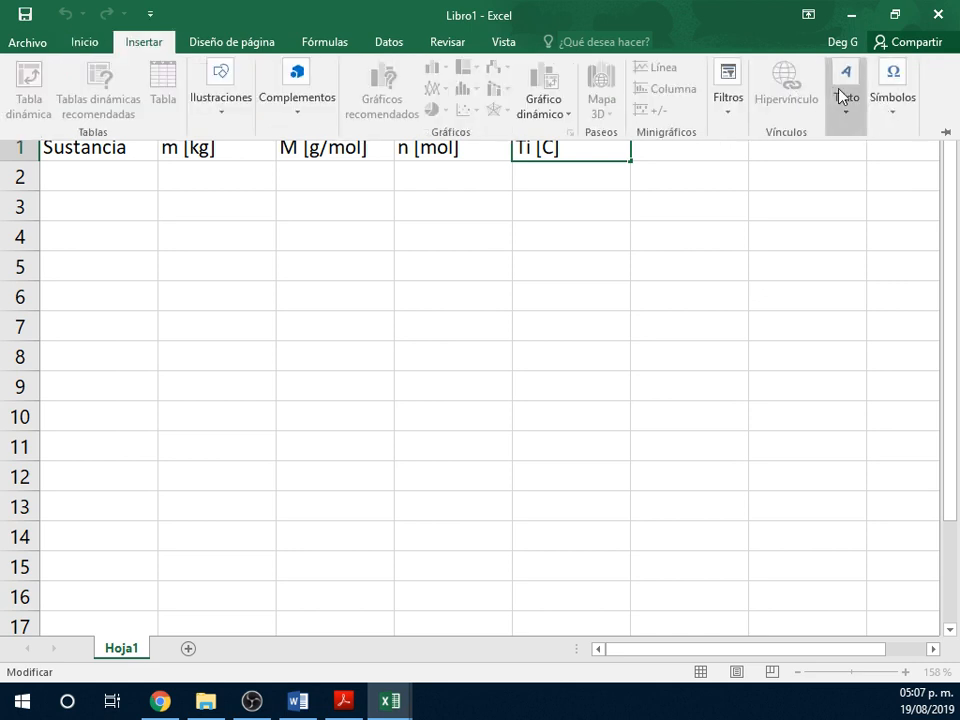
left_click(894, 108)
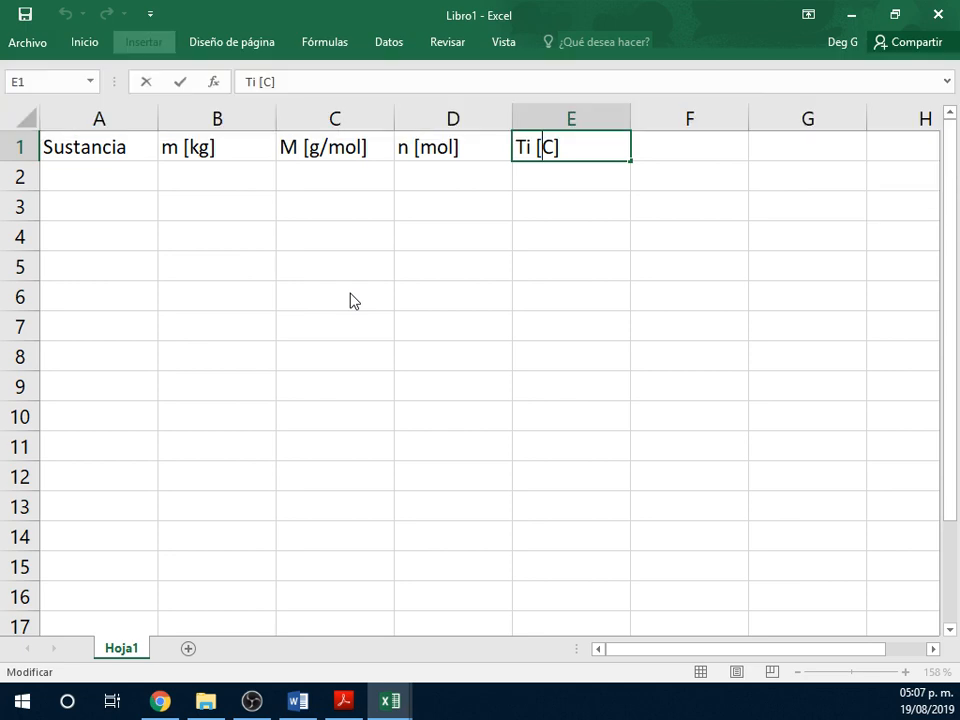
double_click(366, 488)
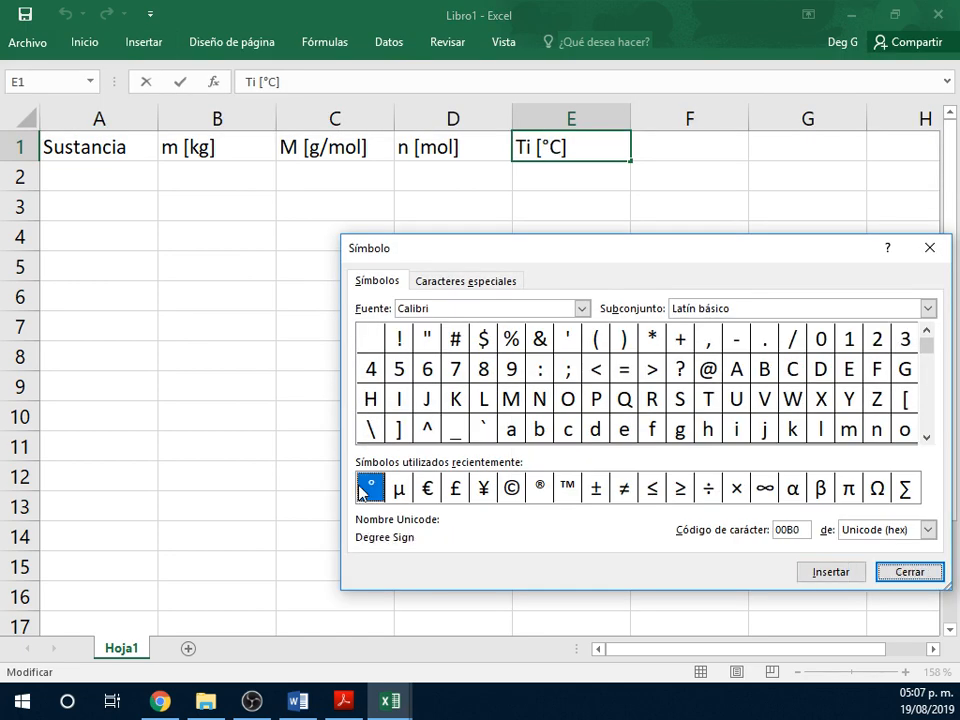
left_click(906, 570)
key("Return")
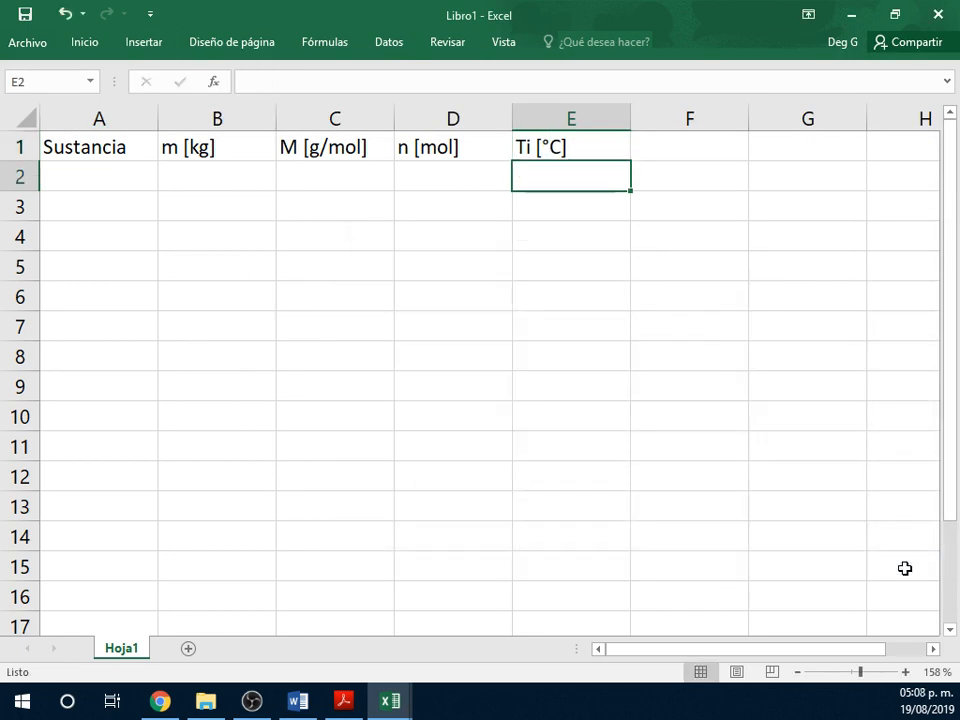
- Enter the header Ti [K] in cell F1, beside the Celsius temperature column
key("Up")
key("Right")
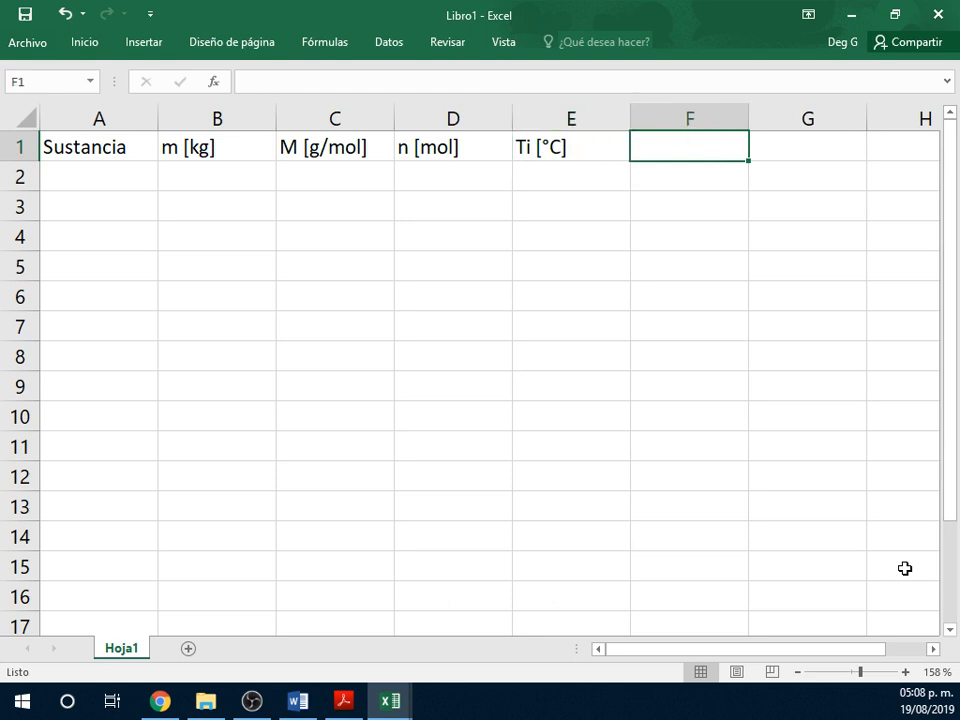
type("Ti")
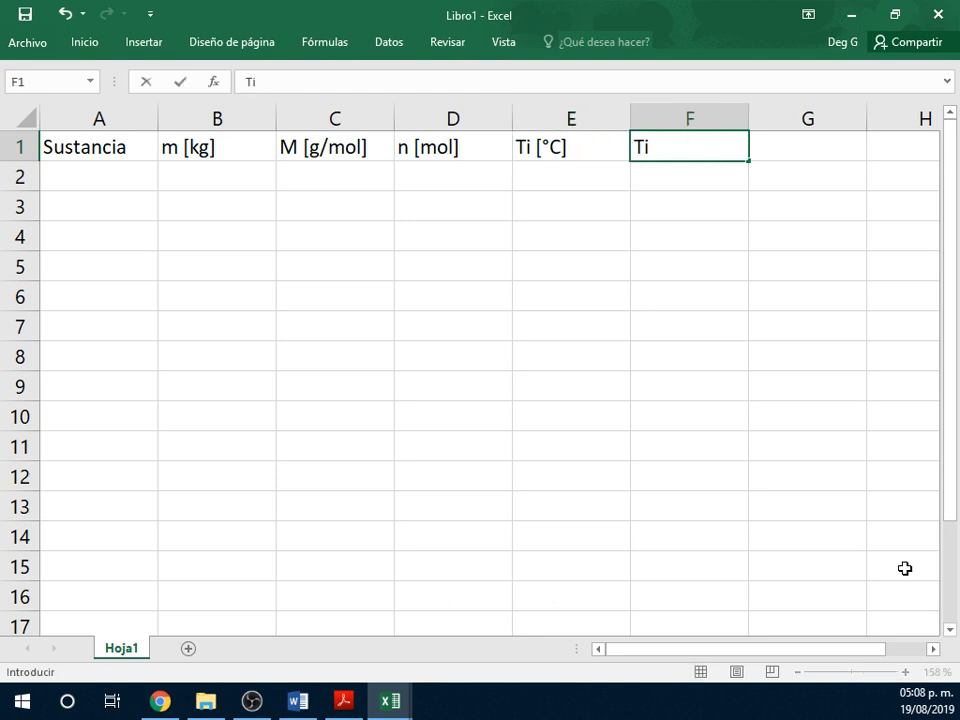
type(" [K]")
key("Return")
- List the substances Fe and Al in cells A2 and A3 under the Sustancia header
key("Left")
key("Left")
key("Left")
key("Left")
key("Left")
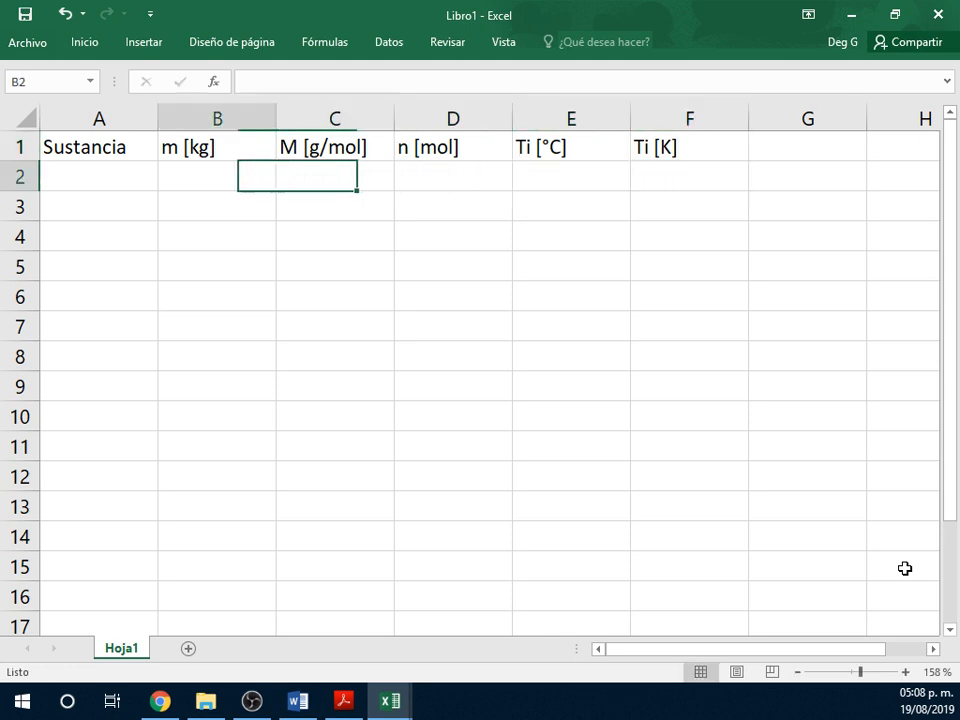
type("Fe")
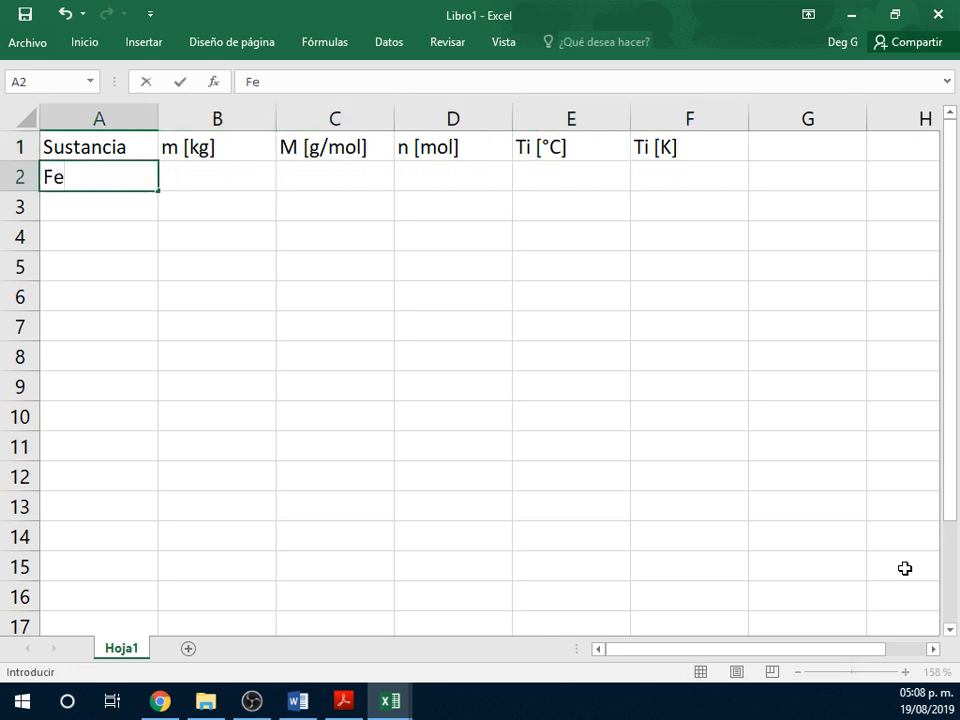
key("Return")
type("Al")
key("ctrl+Return")
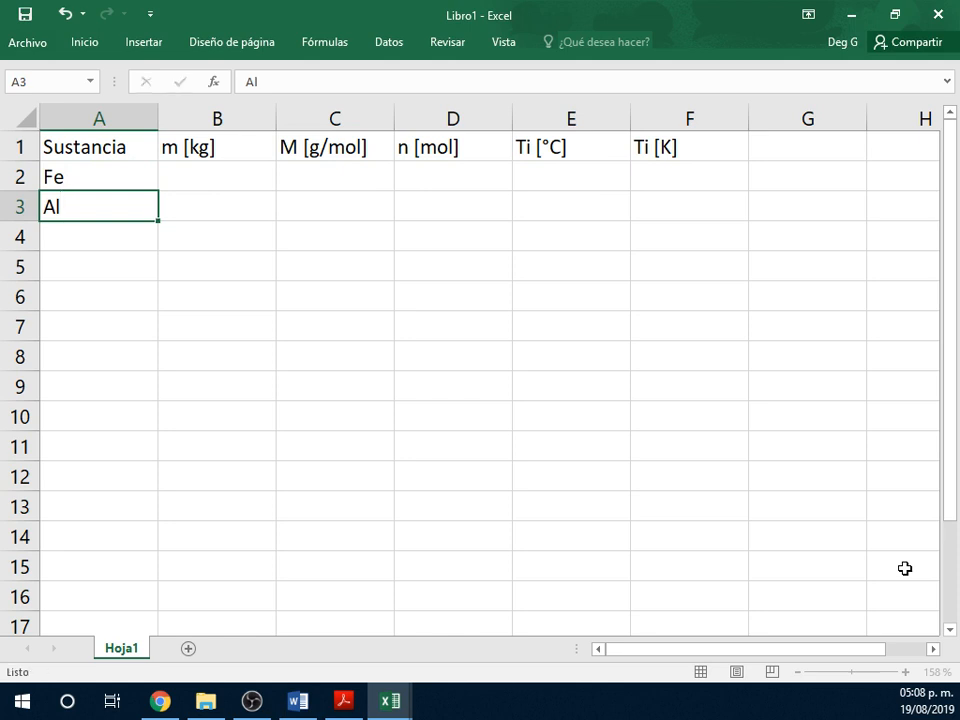
key("Down")
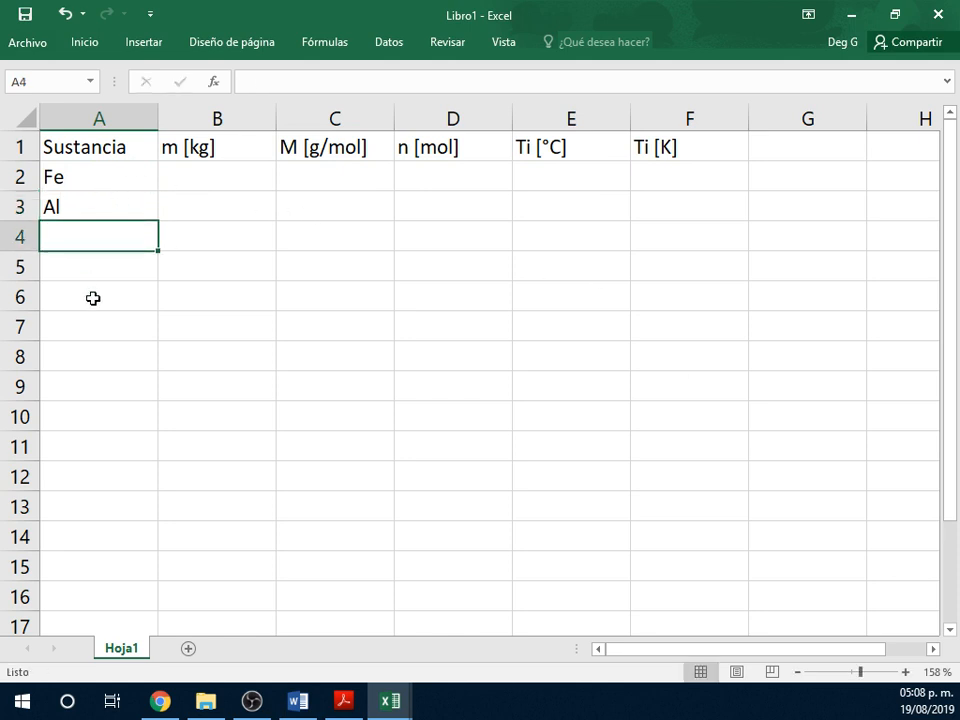
- Enter the masses in the m [kg] column: 1000 for Fe and 100 for Al
left_click(88, 179)
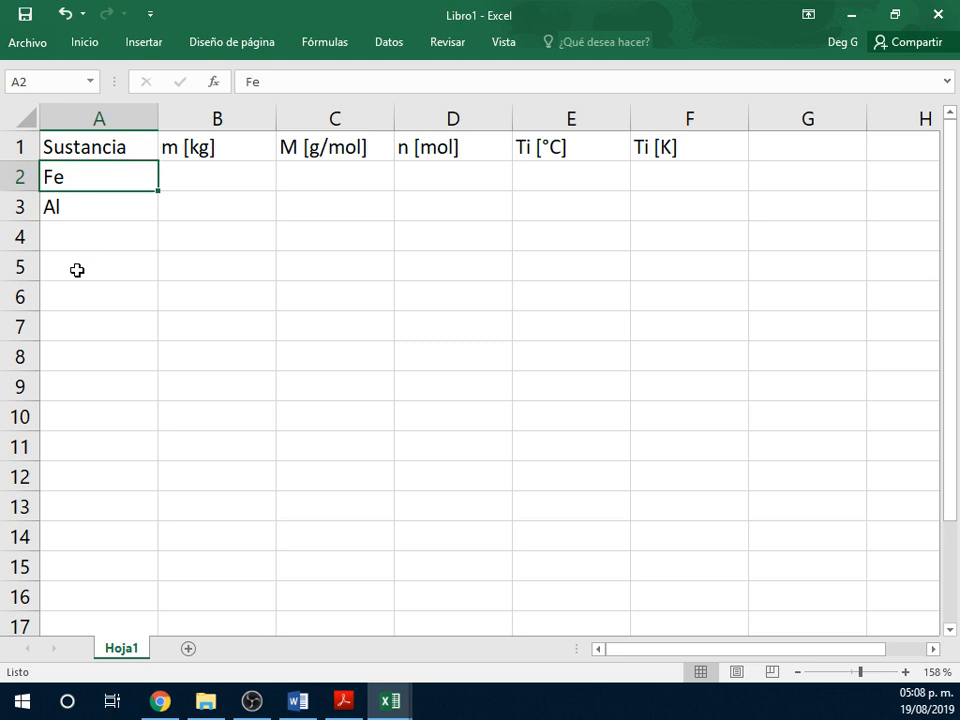
left_click(195, 180)
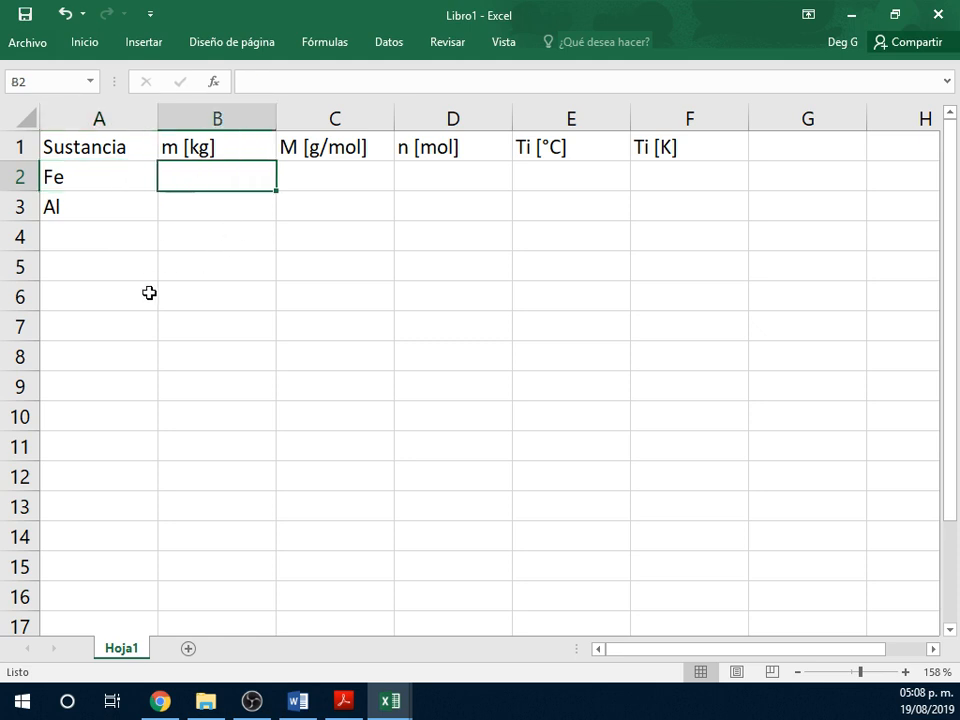
type("1000")
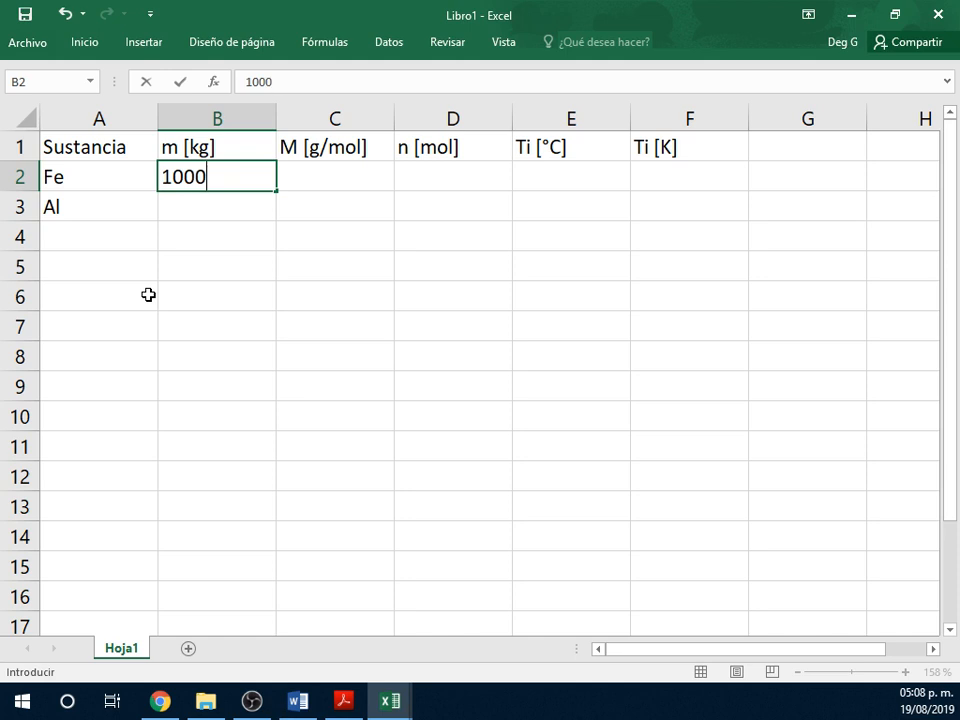
key("Return")
type("100")
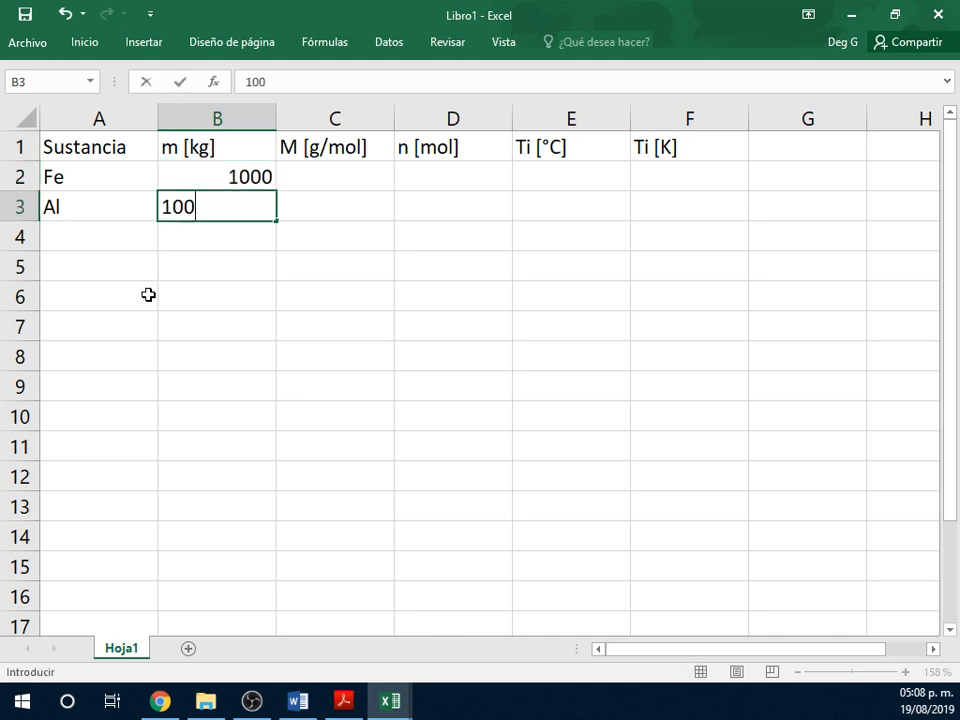
type("0")
key("Return")
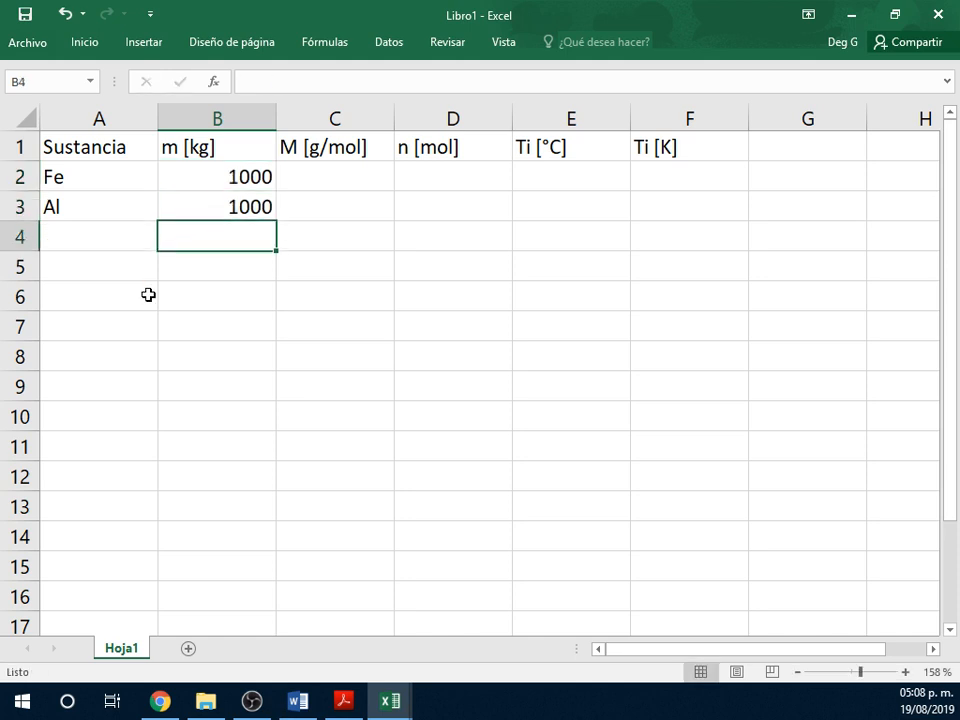
key("Up")
type("100")
key("Return")
- Enter 55.85 as the molar mass of Fe in cell C2, using a point as decimal separator
key("Up")
key("Right")
key("Up")
type("5")
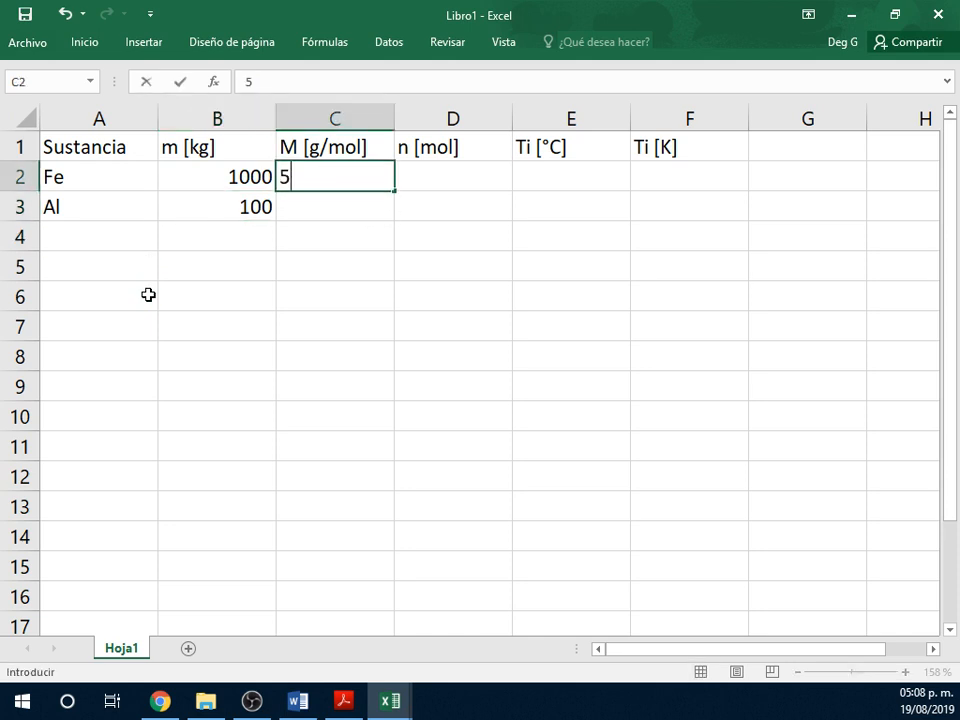
type("5,84")
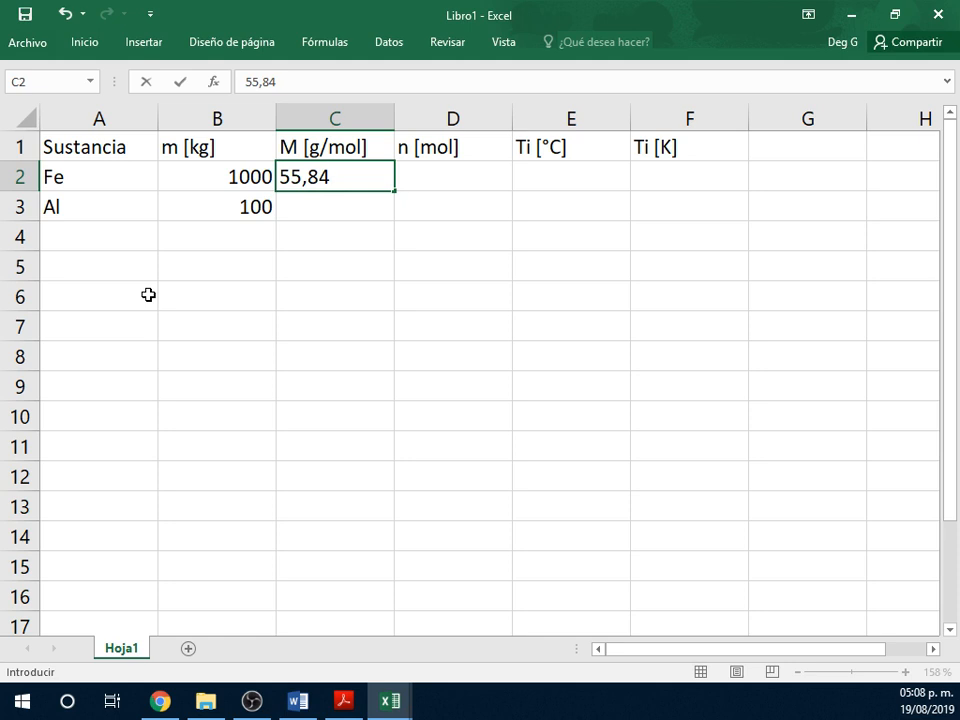
key("BackSpace")
type("5")
key("Return")
key("Up")
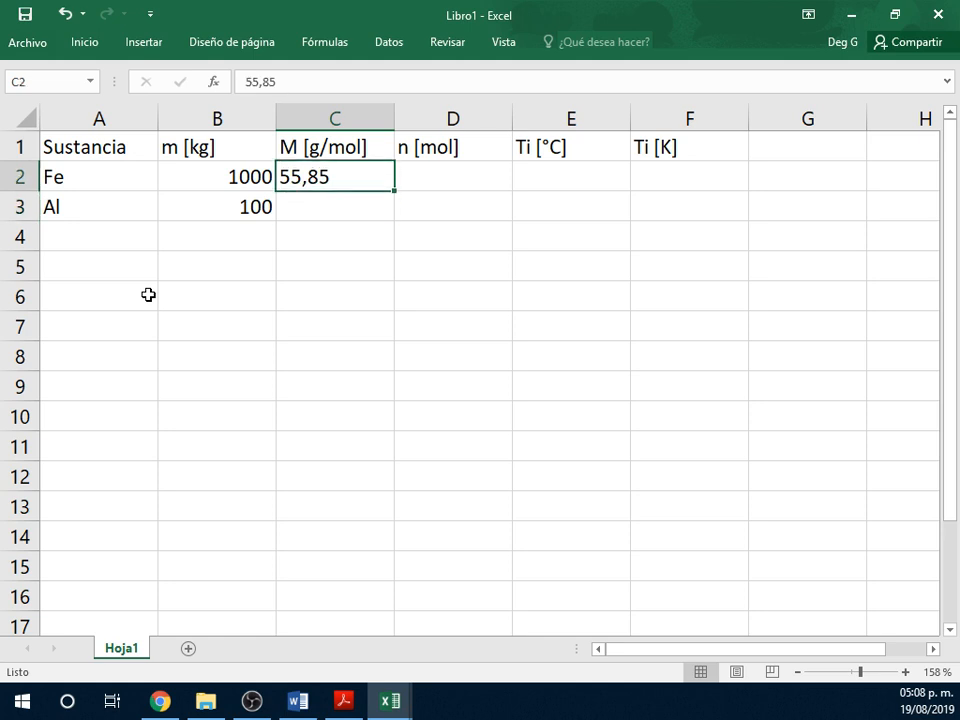
type("55.")
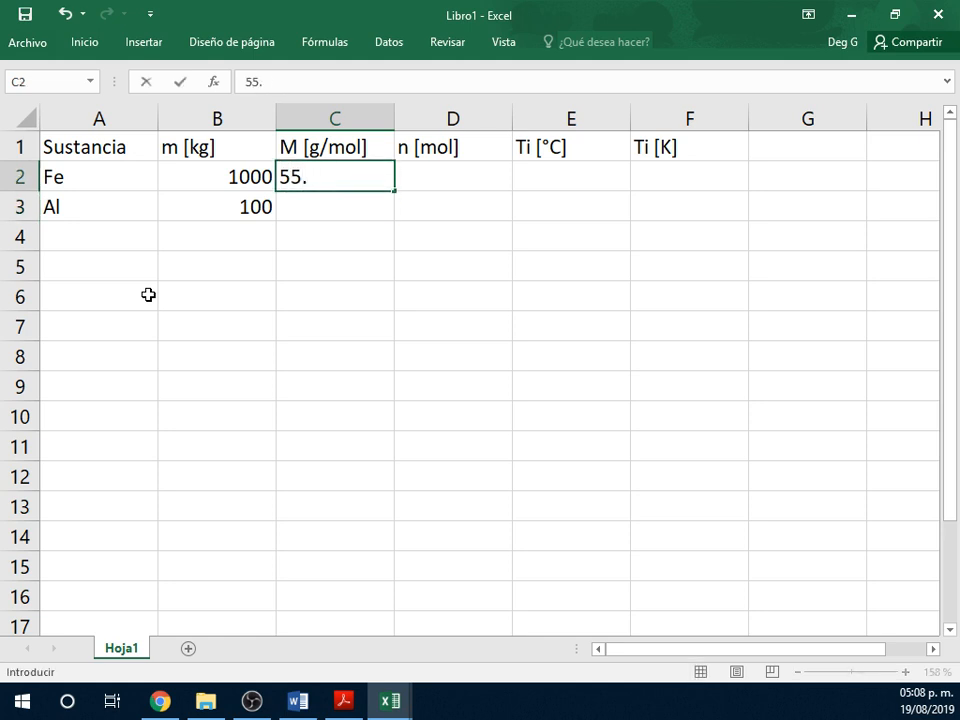
type("85")
key("Return")
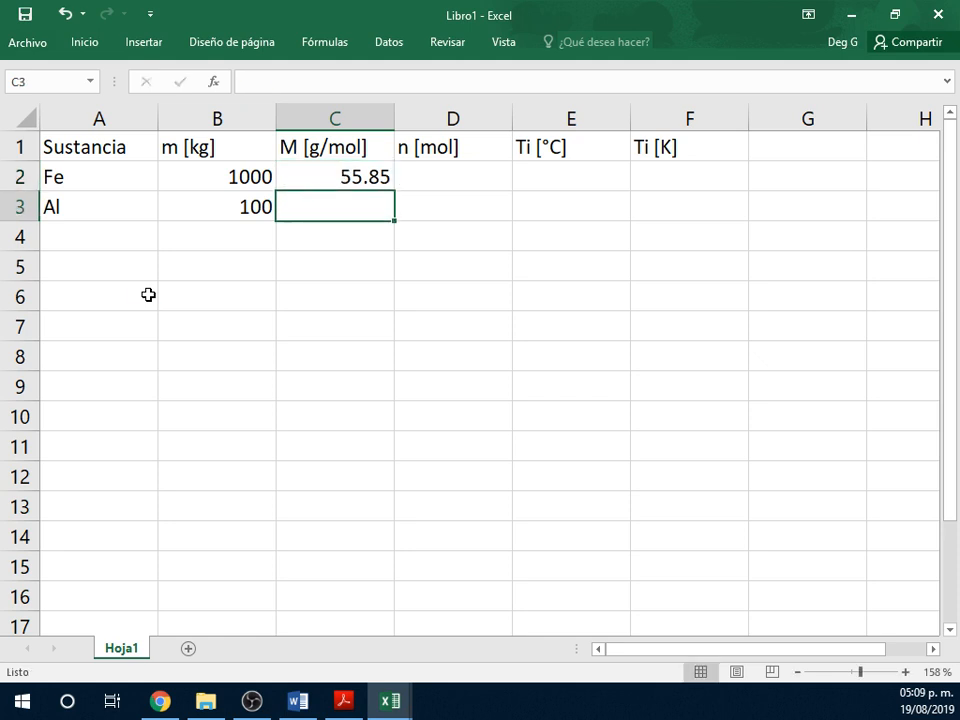
- Enter 26.98 as the molar mass of Al in cell C3
type("2")
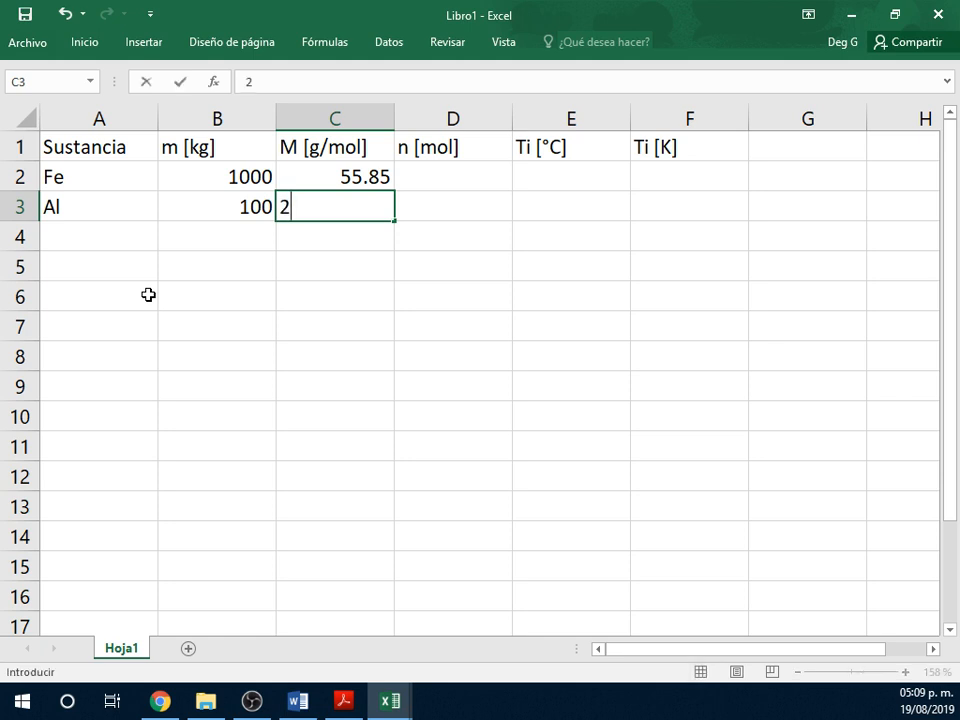
type("6.98")
key("Return")
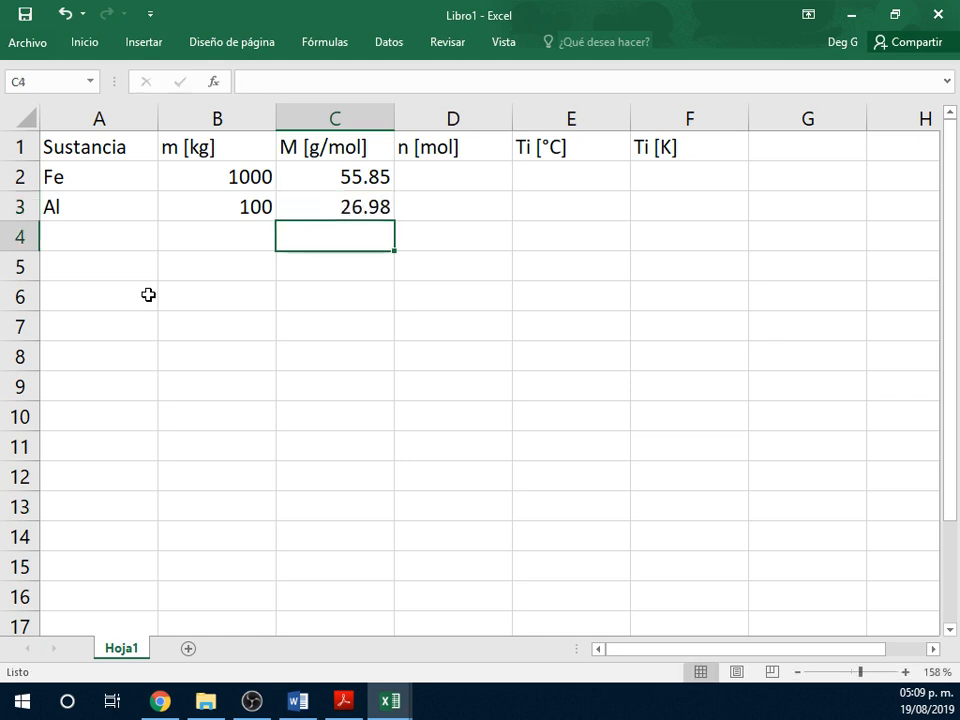
- Enter the formula =B2*1000/C2 in cell D2 to calculate the moles of Fe
key("Right")
key("Up")
key("Up")
type("=")
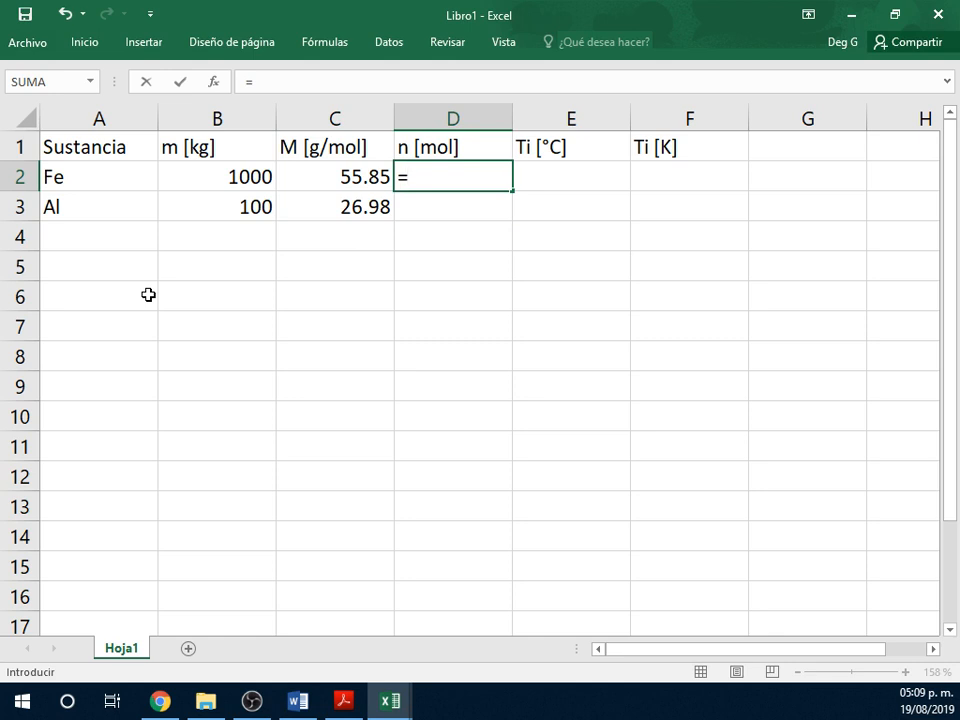
key("Left")
key("Left")
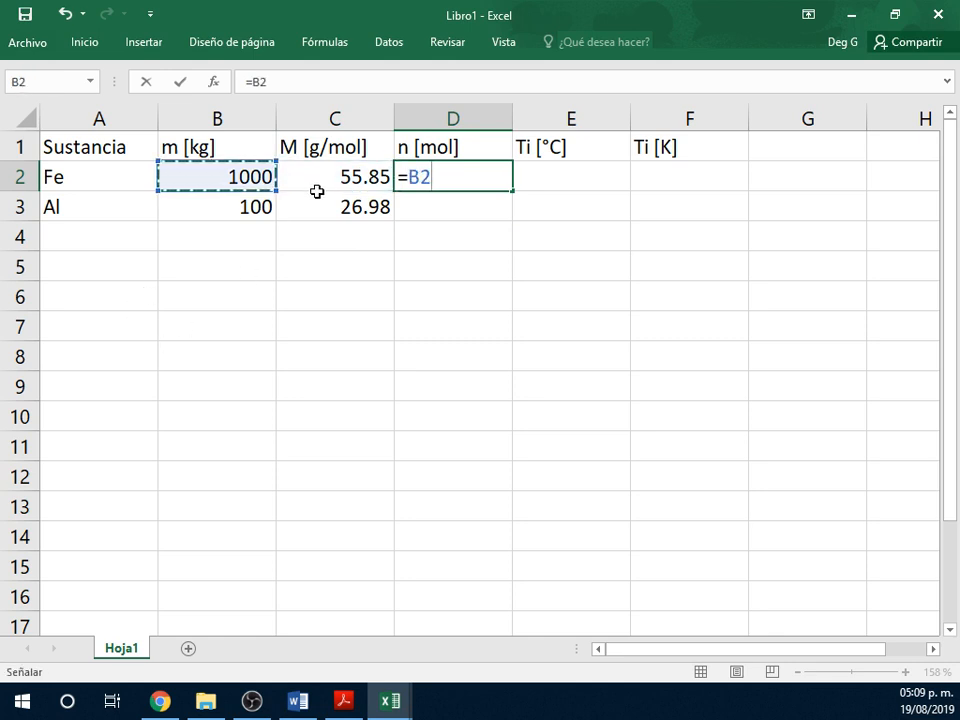
type("*")
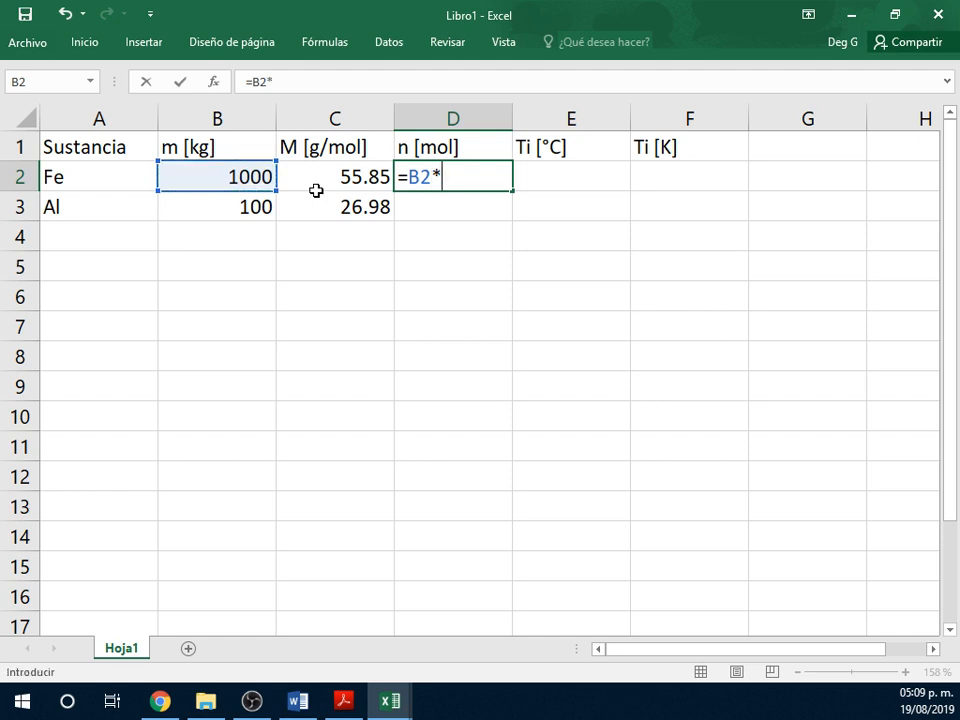
type("1000/")
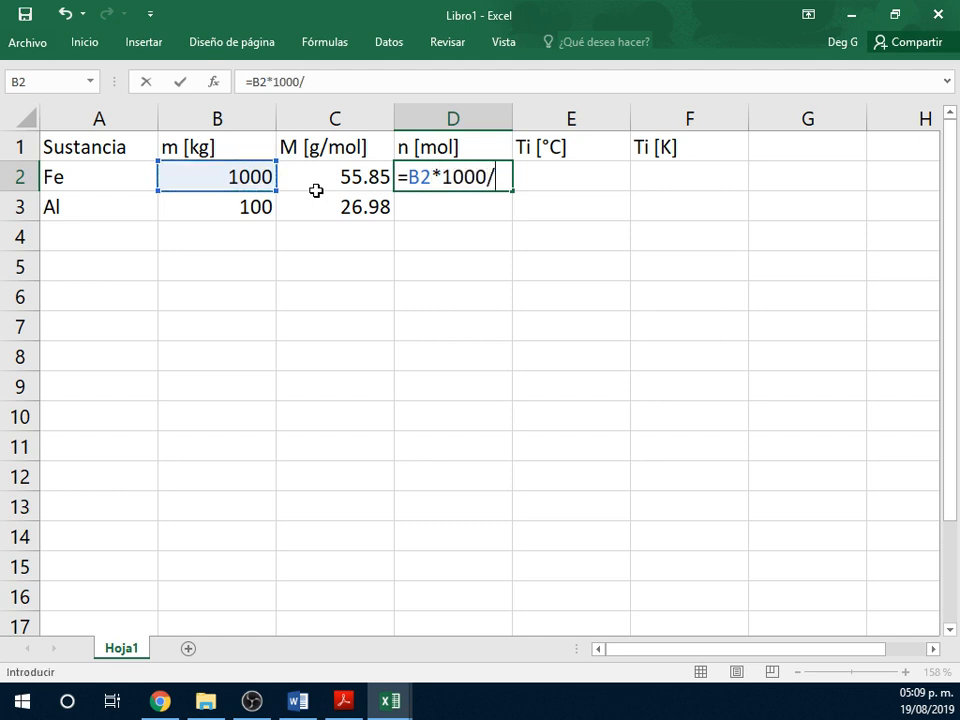
left_click(317, 191)
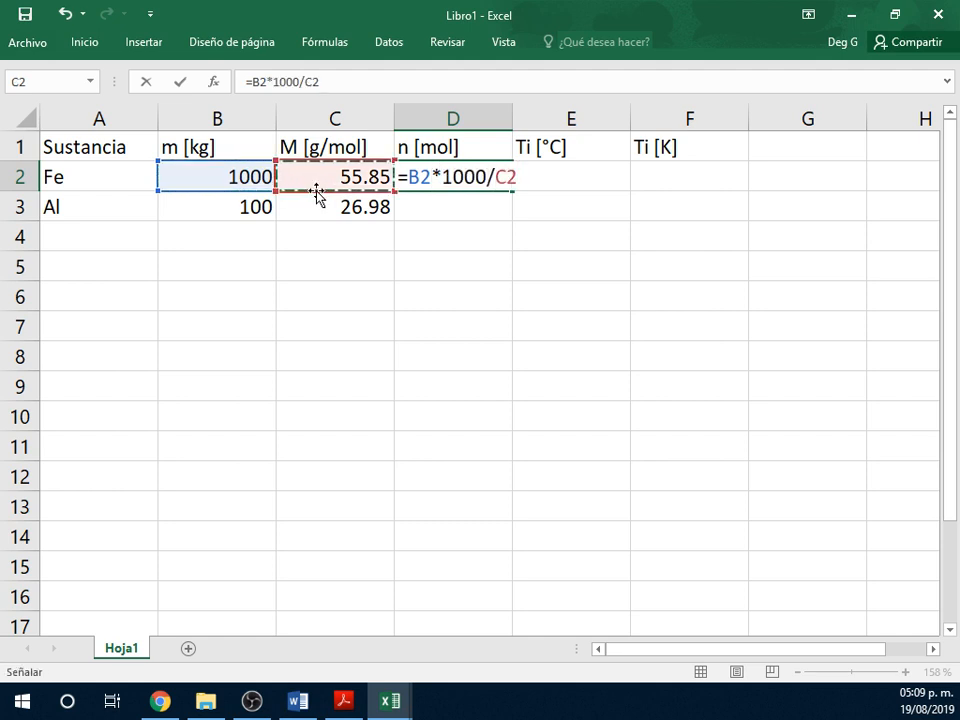
key("Return")
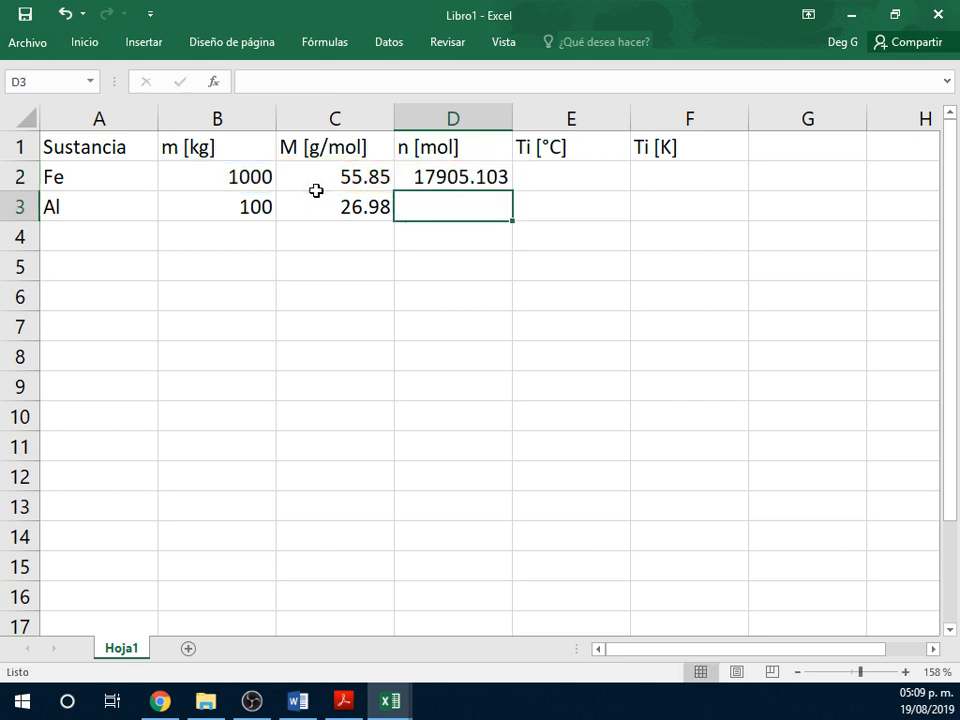
- Copy the moles formula from D2 down to D3 for Al and check its cell references
left_click(489, 174)
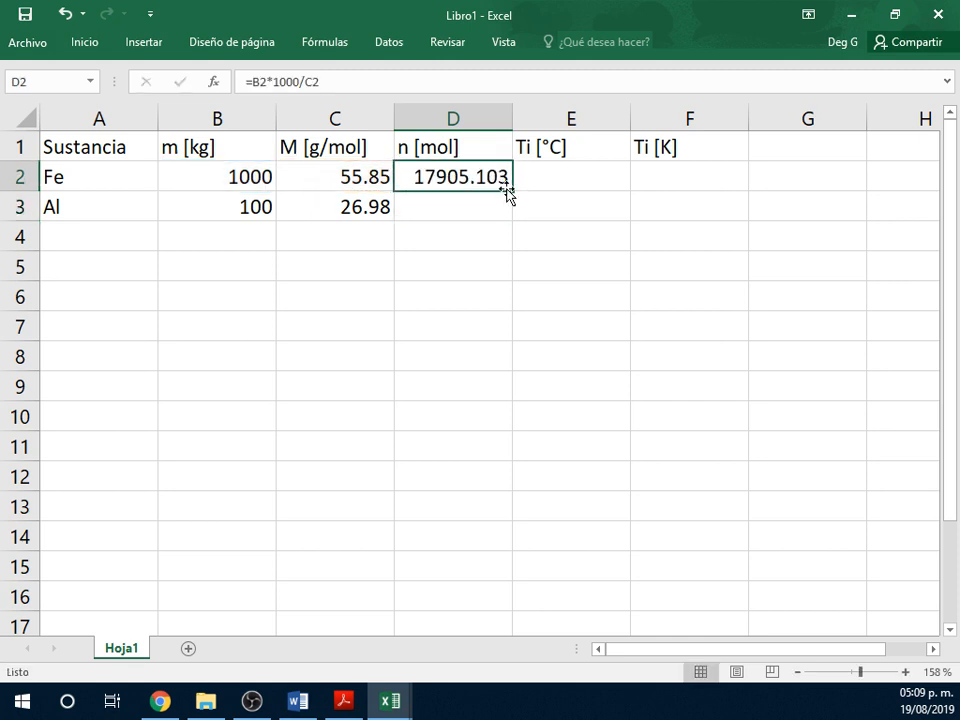
left_click_drag(509, 191, 505, 209)
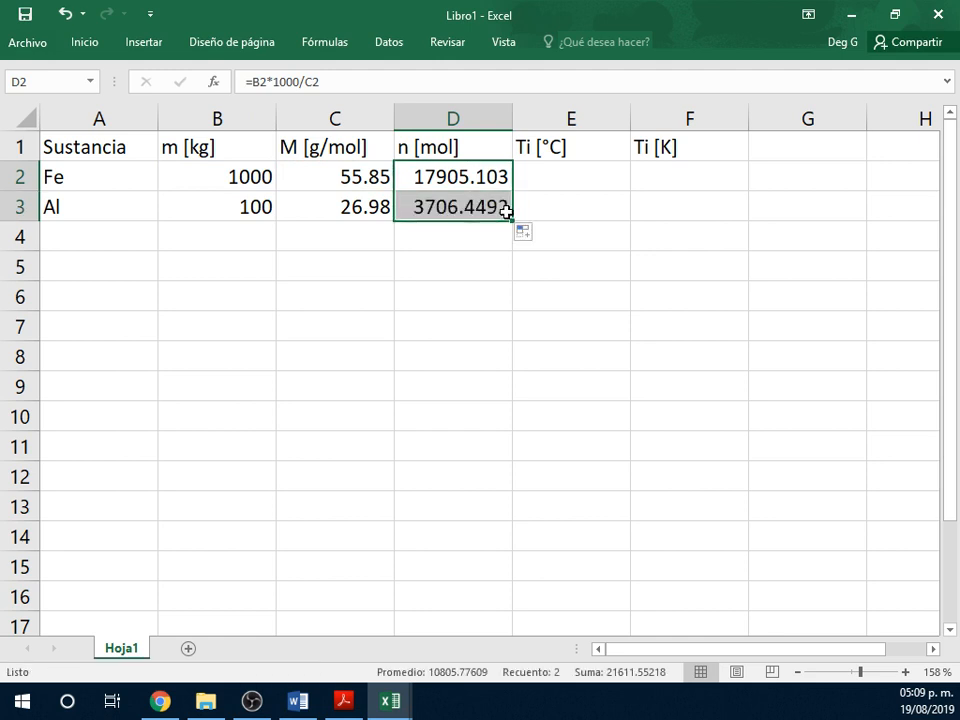
left_click(431, 207)
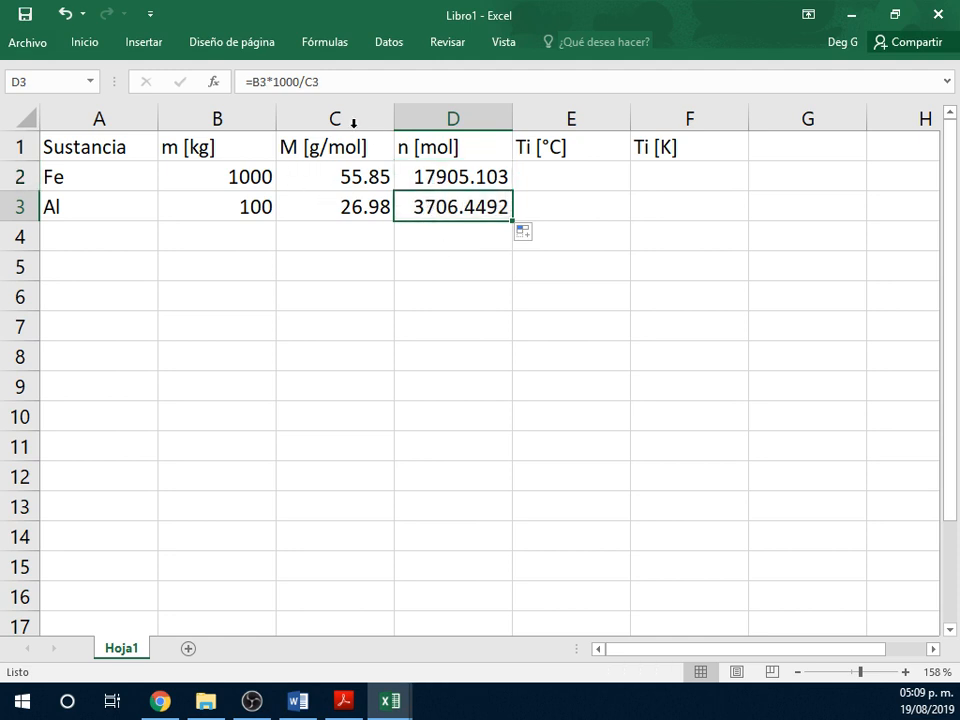
left_click(323, 85)
key("Return")
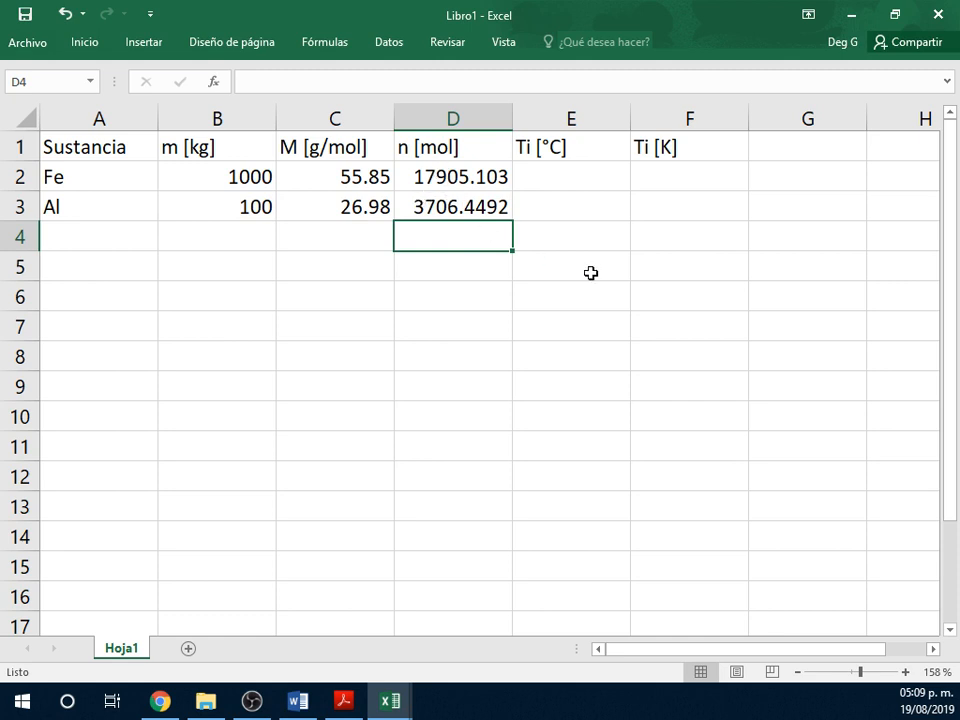
- Add the header Cp [cal/mol K] in cell G1 and widen column G to fit it
left_click(778, 154)
type("C")
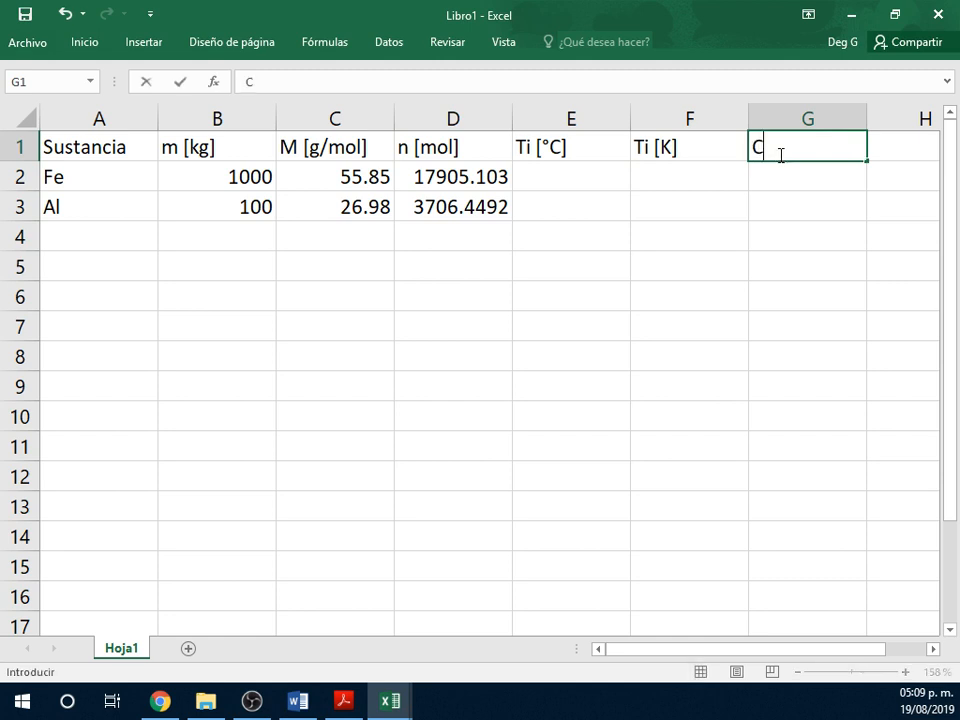
type("p [cal")
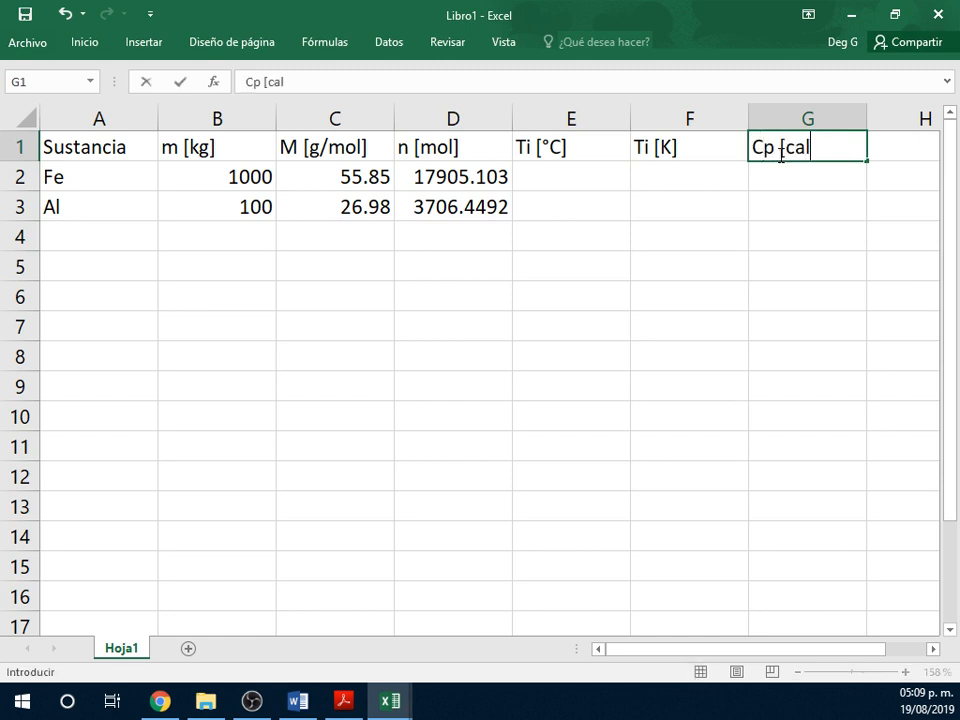
type("/mol ")
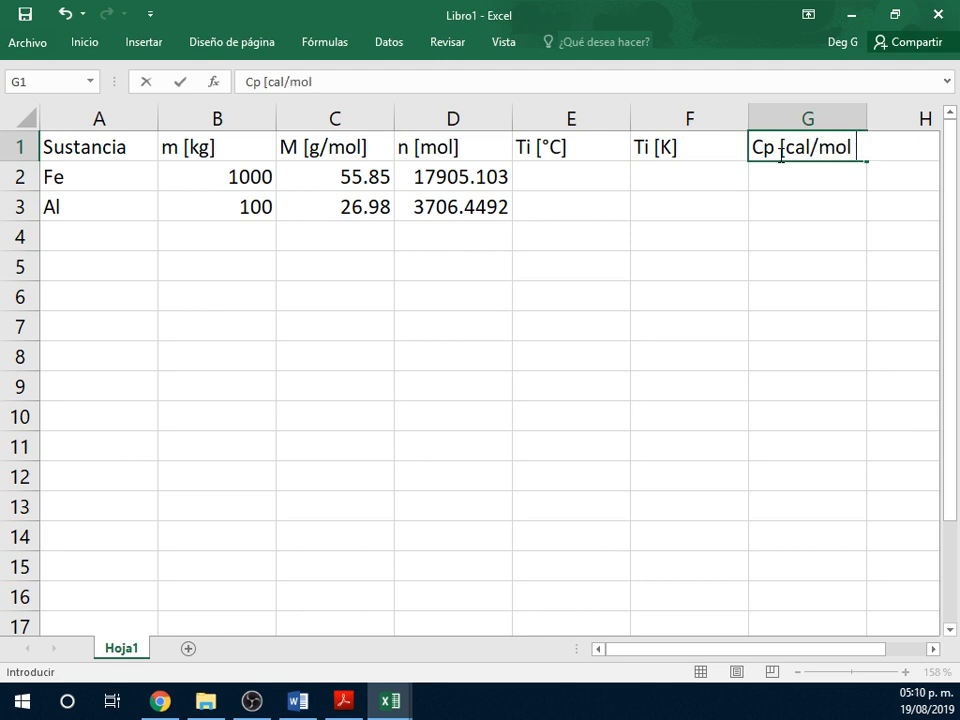
type("K}")
key("BackSpace")
type("]")
key("Return")
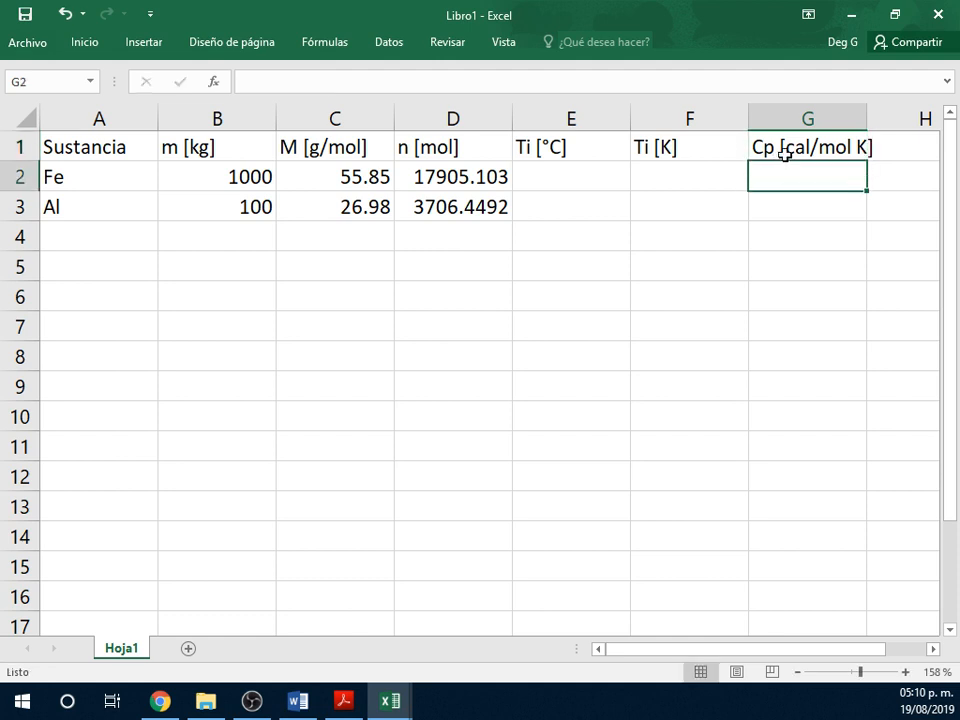
left_click_drag(868, 120, 898, 120)
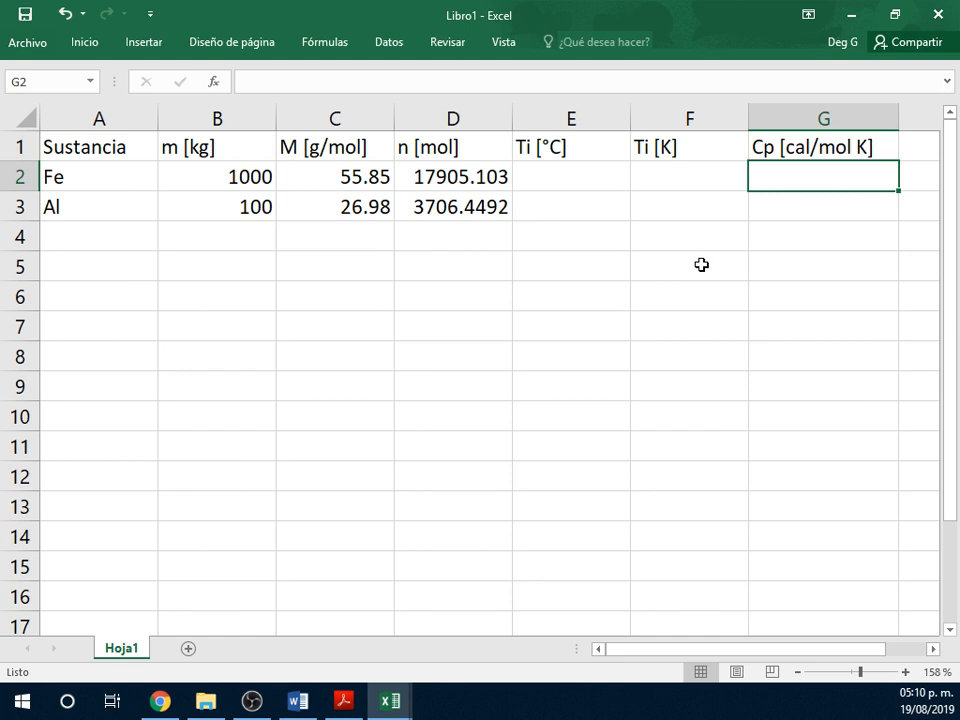
- Enter the heat capacities in the Cp column: 10 for Fe and 7.6 for Al
type("10")
key("Return")
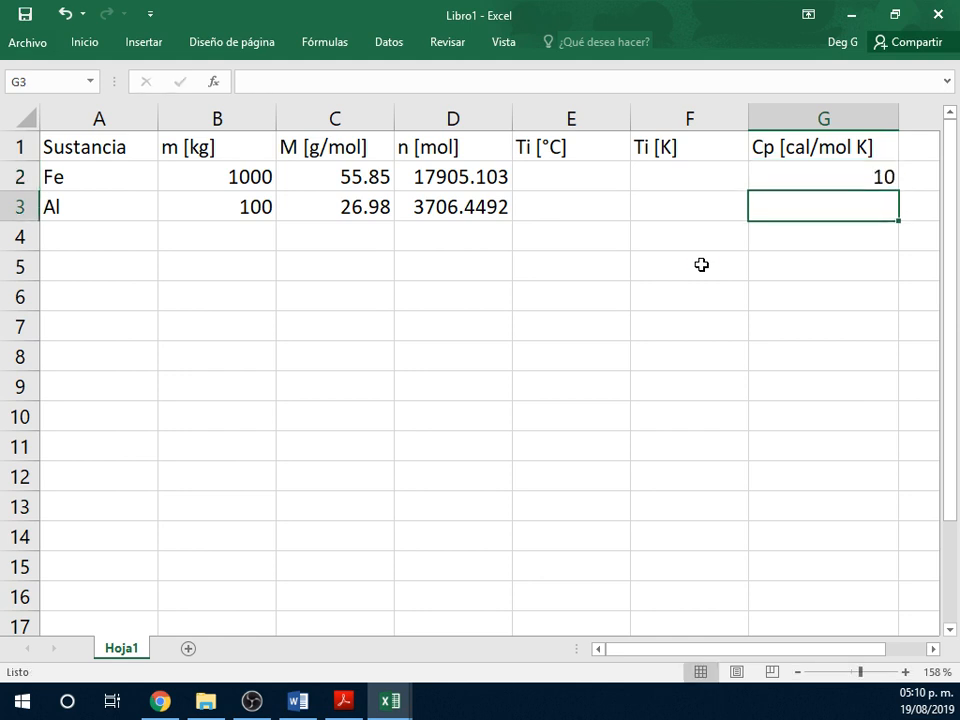
type("7")
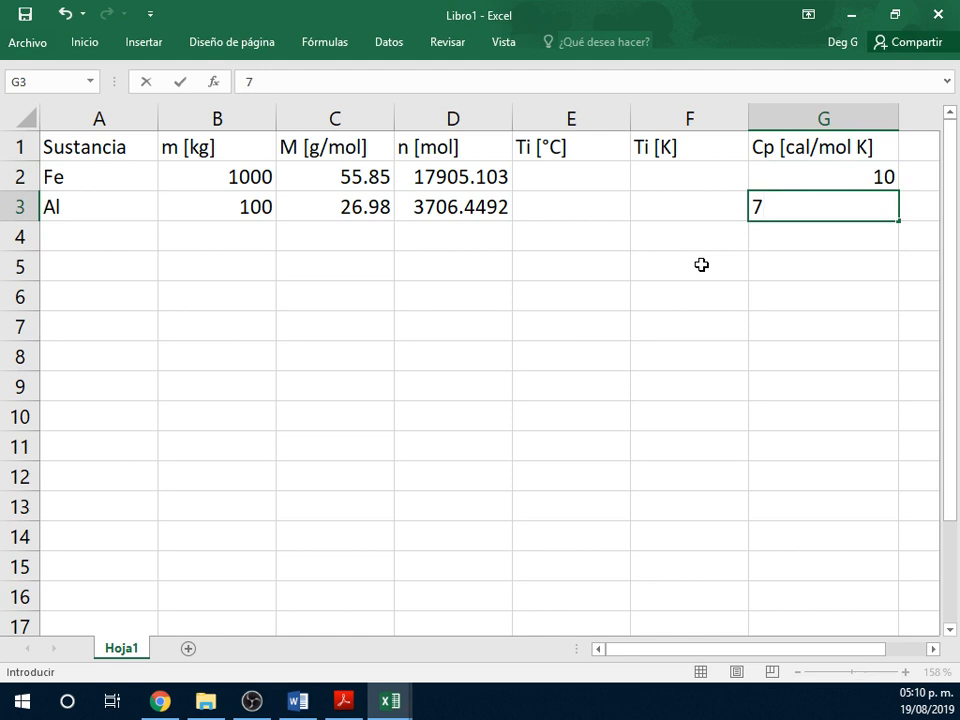
type(".6")
key("Return")
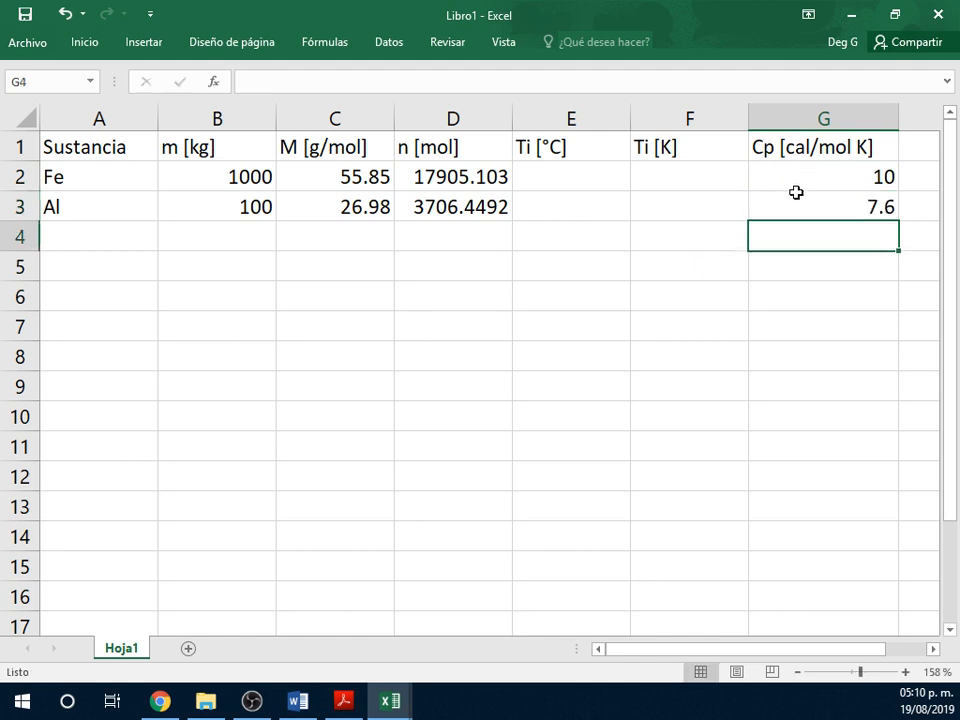
- Enter the initial temperatures in the Ti [°C] column: 1650 for Fe and 1200 for Al
left_click(555, 182)
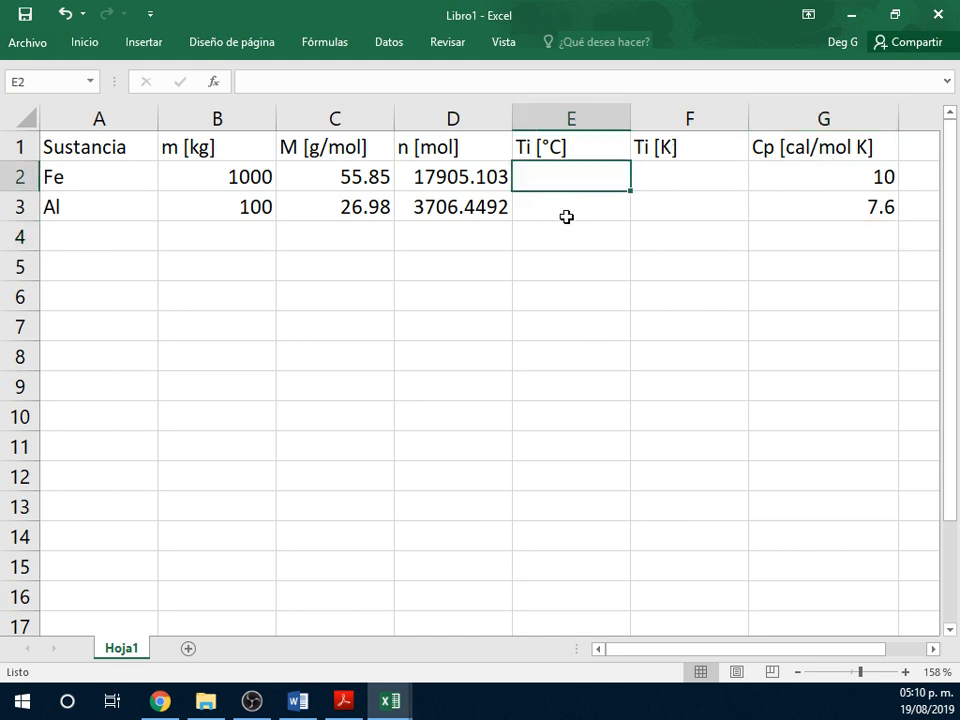
type("16")
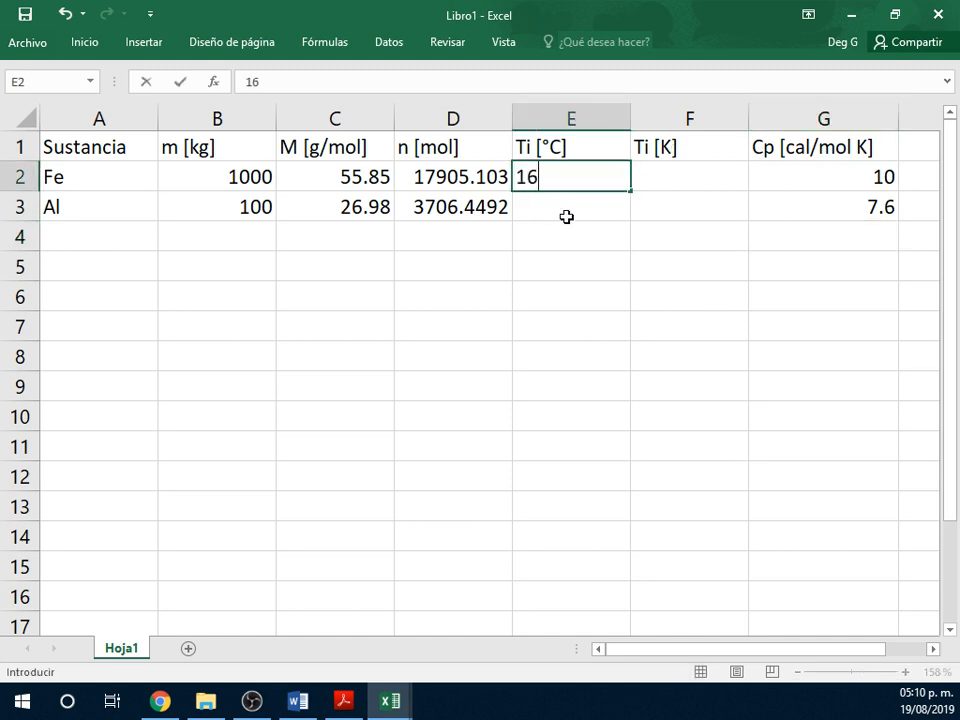
type("50")
key("Return")
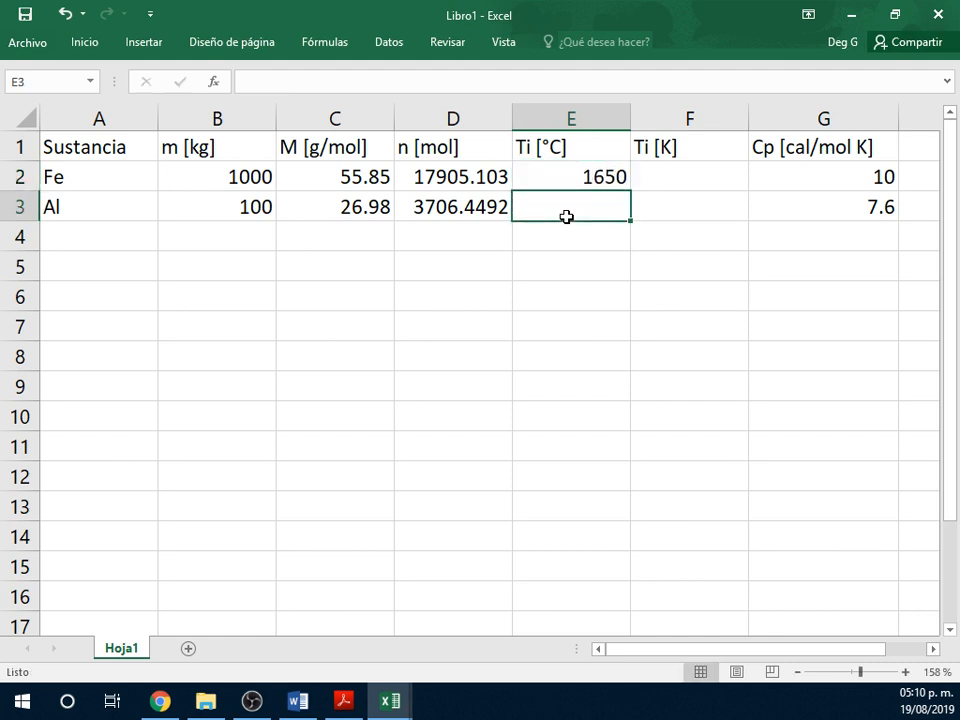
type("1200")
key("Tab")
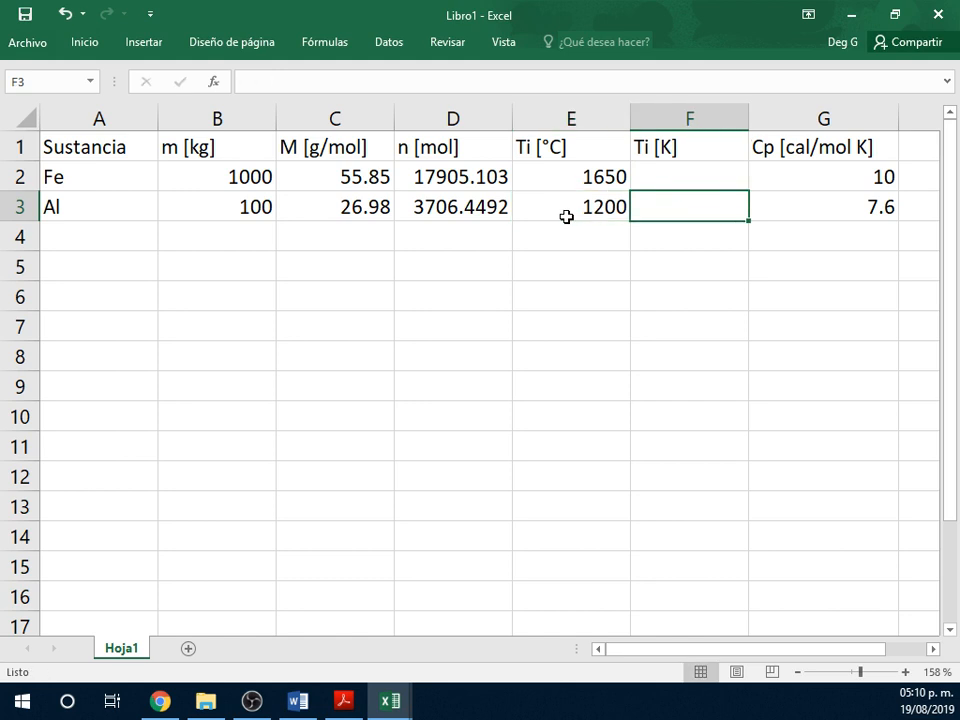
- Convert the initial temperatures to kelvin with =E2+273.15 in F2 and copy the formula down to F3
key("Up")
type("=")
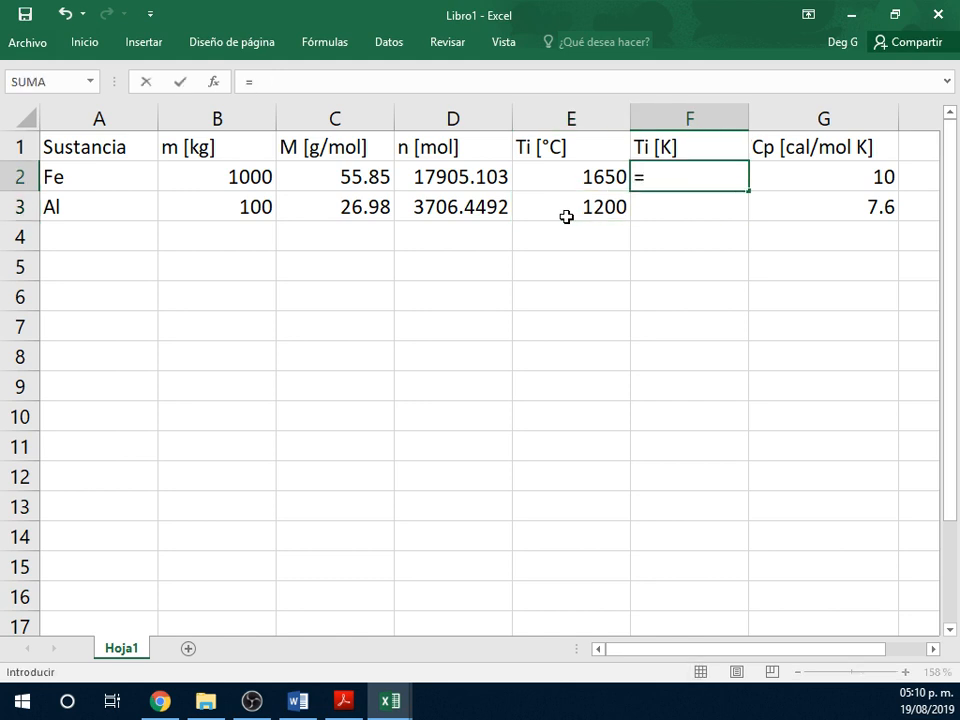
key("Left")
type("+2")
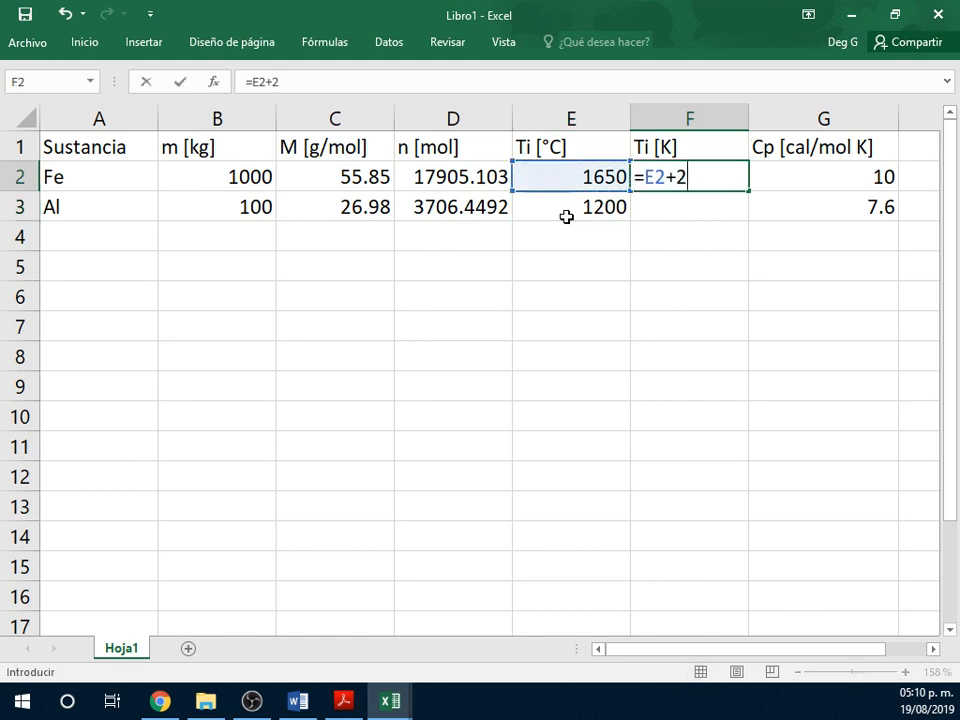
type("73.15")
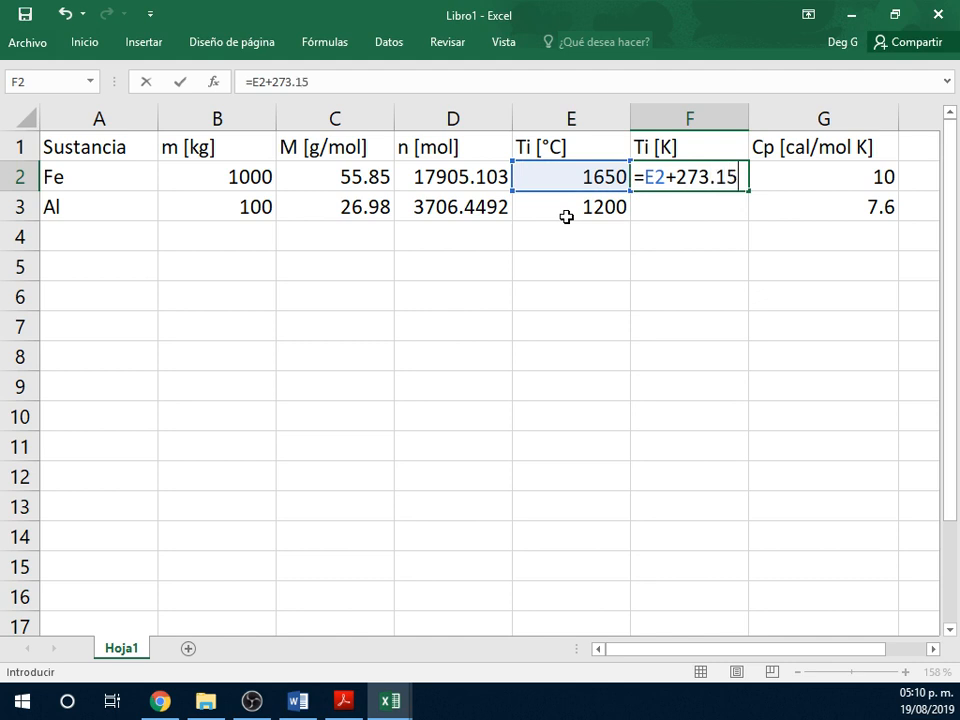
key("Return")
left_click(692, 171)
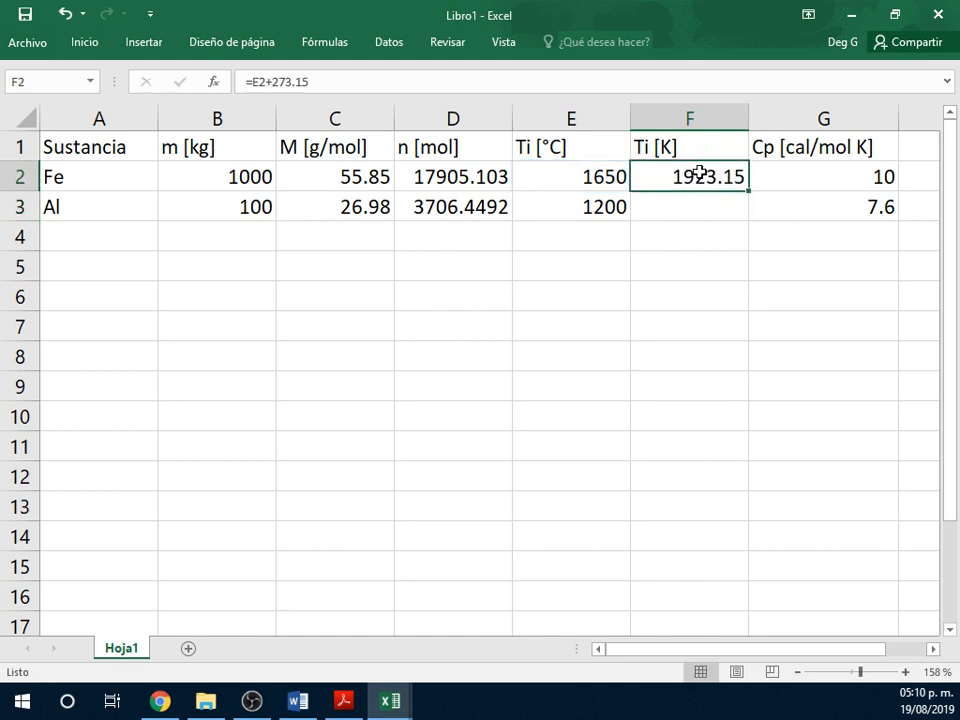
left_click_drag(749, 191, 752, 216)
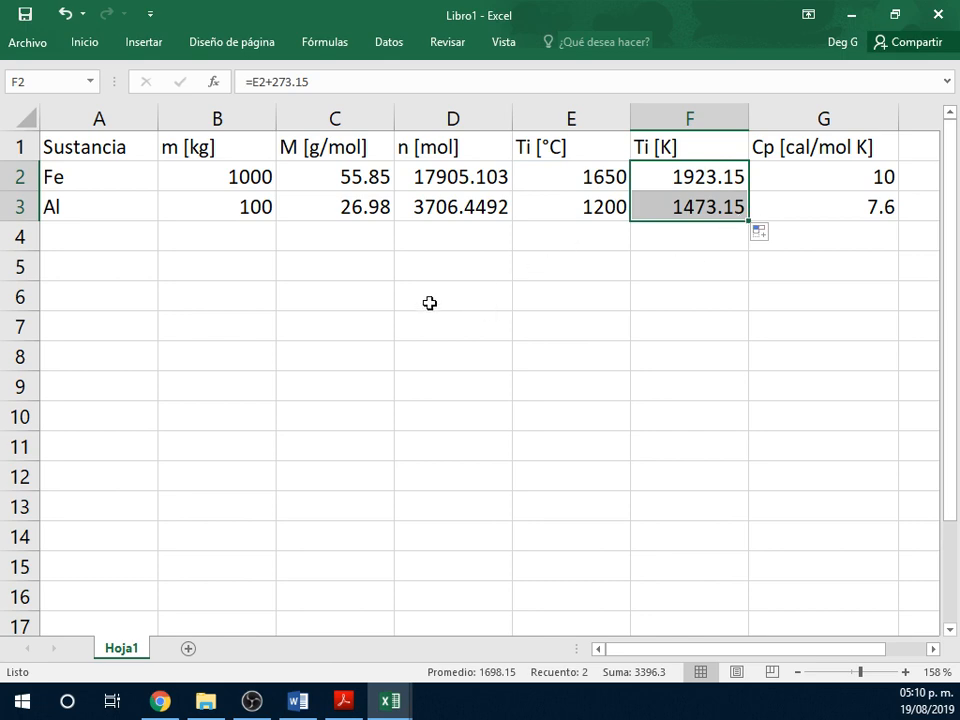
- Switch to the Word document 7-Entalpía y Termoquímica.docx and copy the equation ∑q = 0 under Solución
key("alt+Tab")
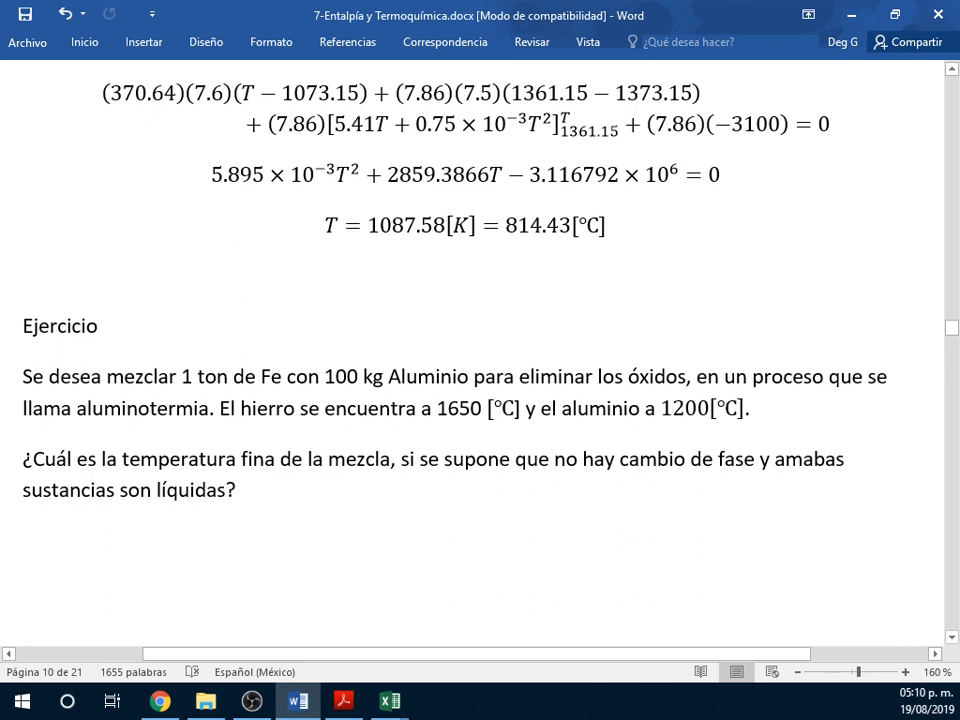
scroll(407, 268, "up", 15)
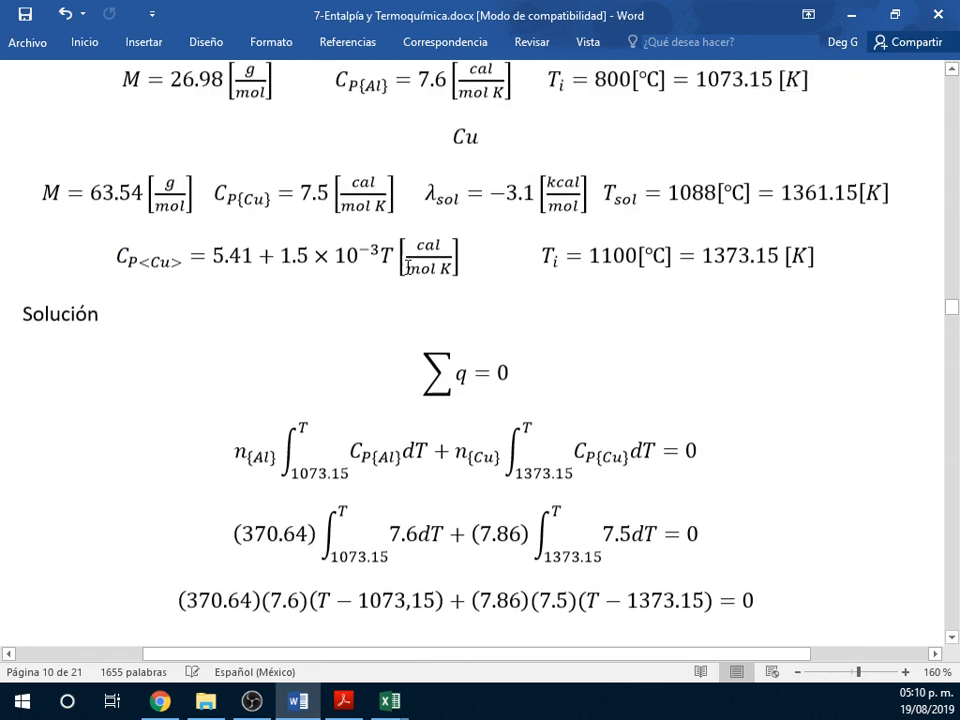
scroll(407, 268, "up", 1)
left_click_drag(428, 405, 508, 433)
- Switch back to Excel, paste the ∑q = 0 equation and place it below the table across columns B and C
key("alt+Tab")
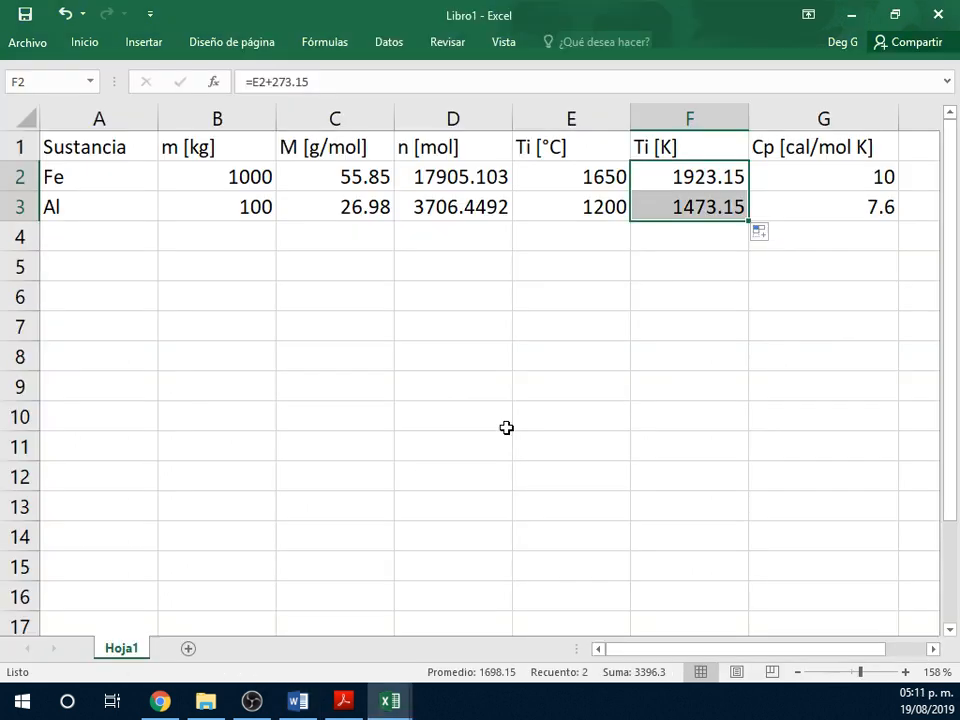
left_click(454, 330)
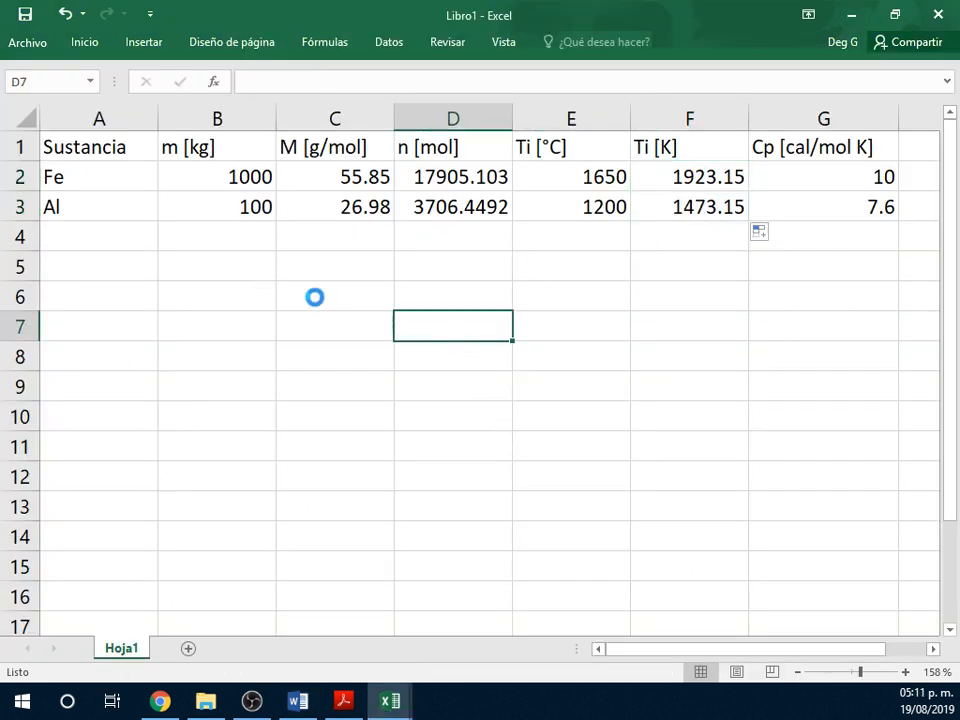
key("ctrl+v")
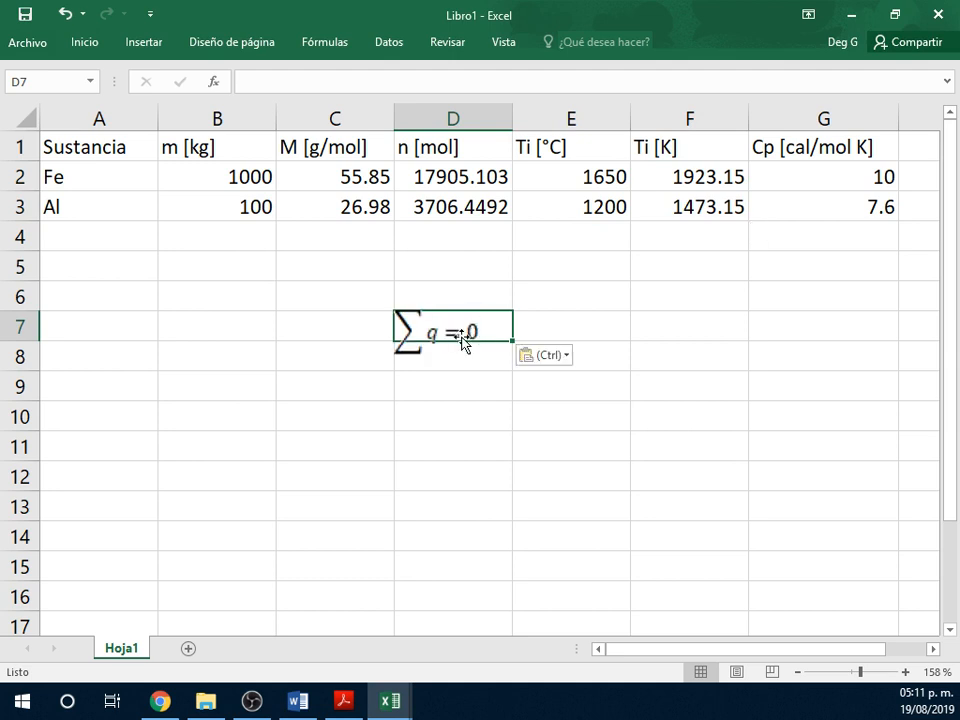
left_click_drag(465, 343, 308, 312)
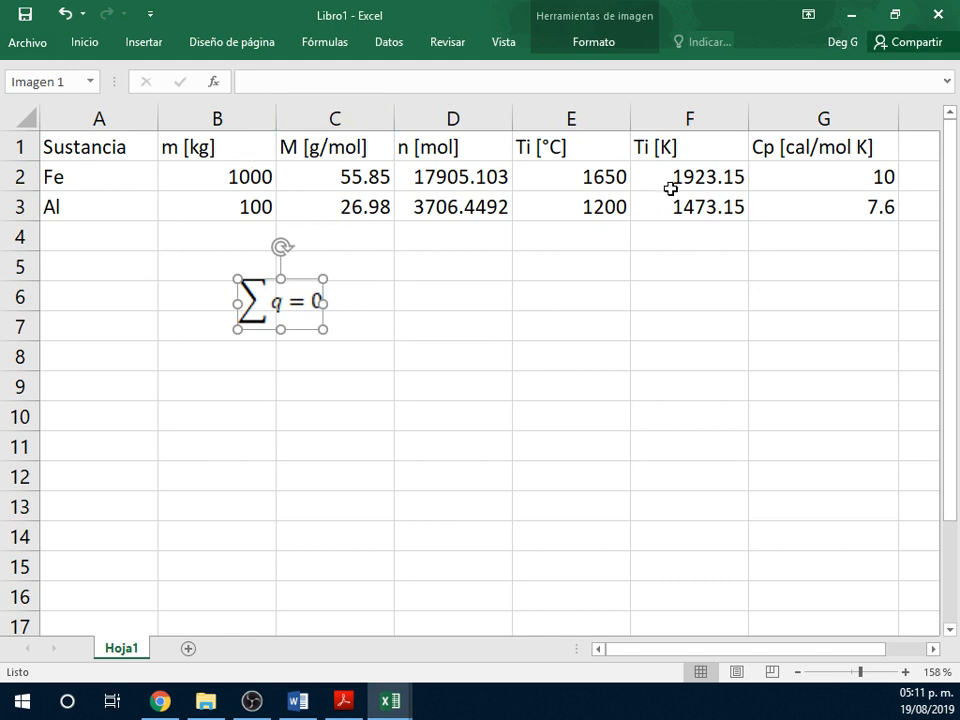
- Switch to the Word document 7-Entalpía y Termoquímica.docx and copy the Tfin equation with xi under Para calcular la temperatura final
key("alt+Tab")
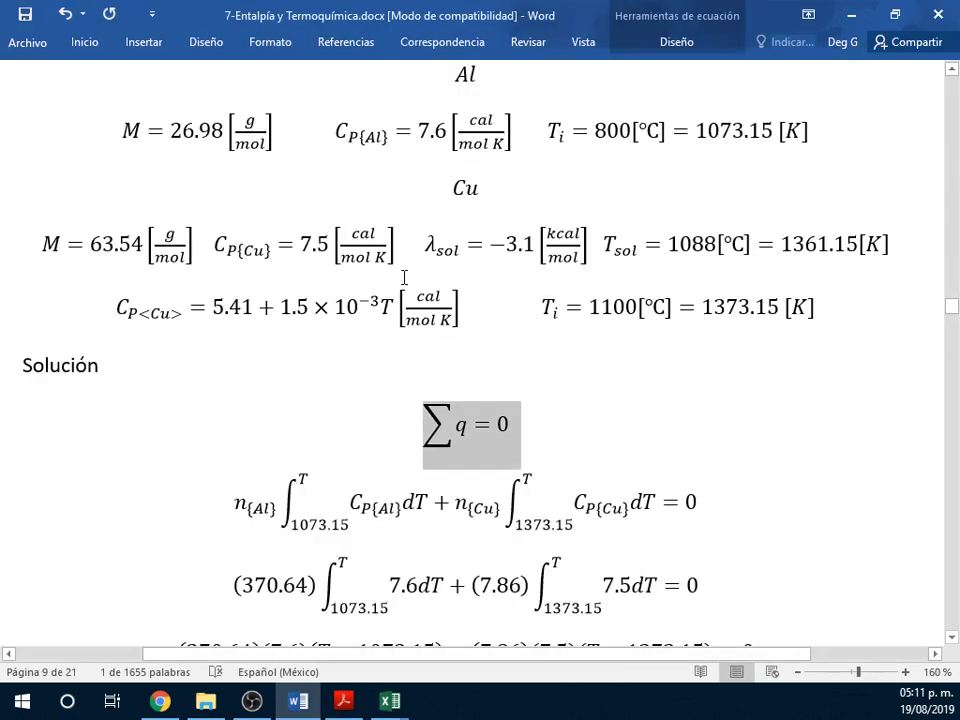
scroll(403, 275, "up", 15)
scroll(403, 274, "down", 5)
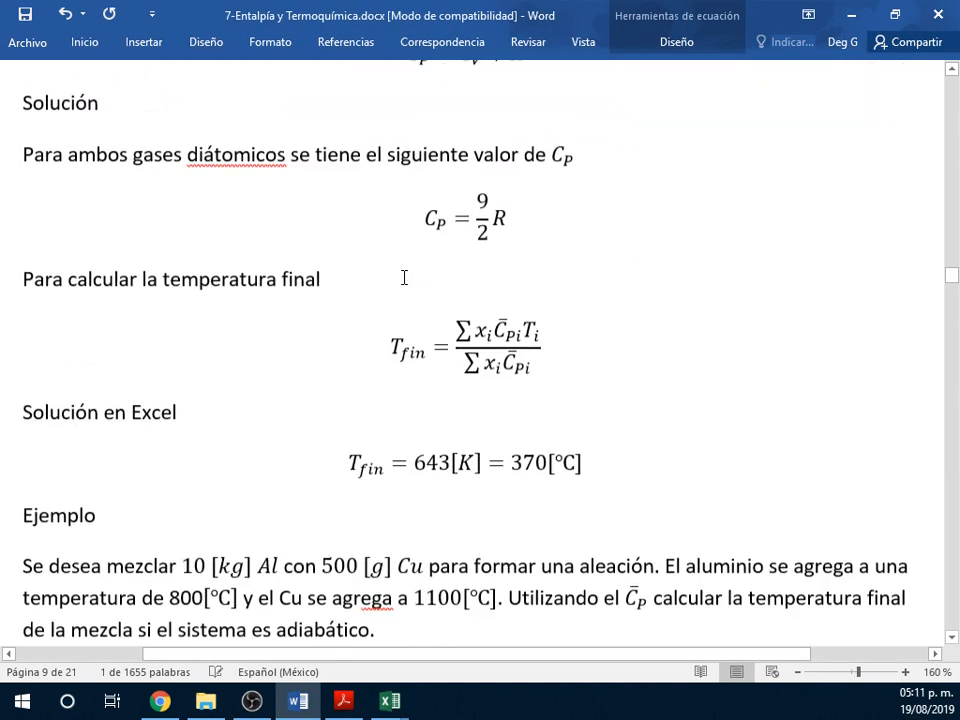
scroll(407, 274, "up", 1)
left_click(407, 432)
left_click_drag(395, 428, 540, 432)
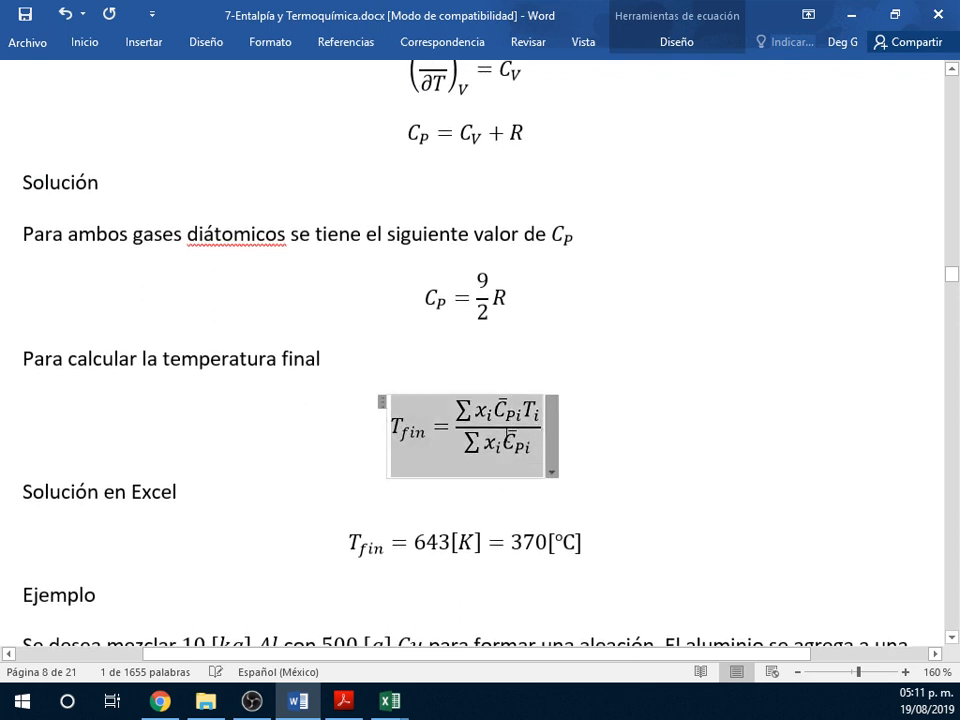
- Switch back to Excel, paste the Tfin equation with xi and place it directly below the ∑q = 0 equation
key("alt+Tab")
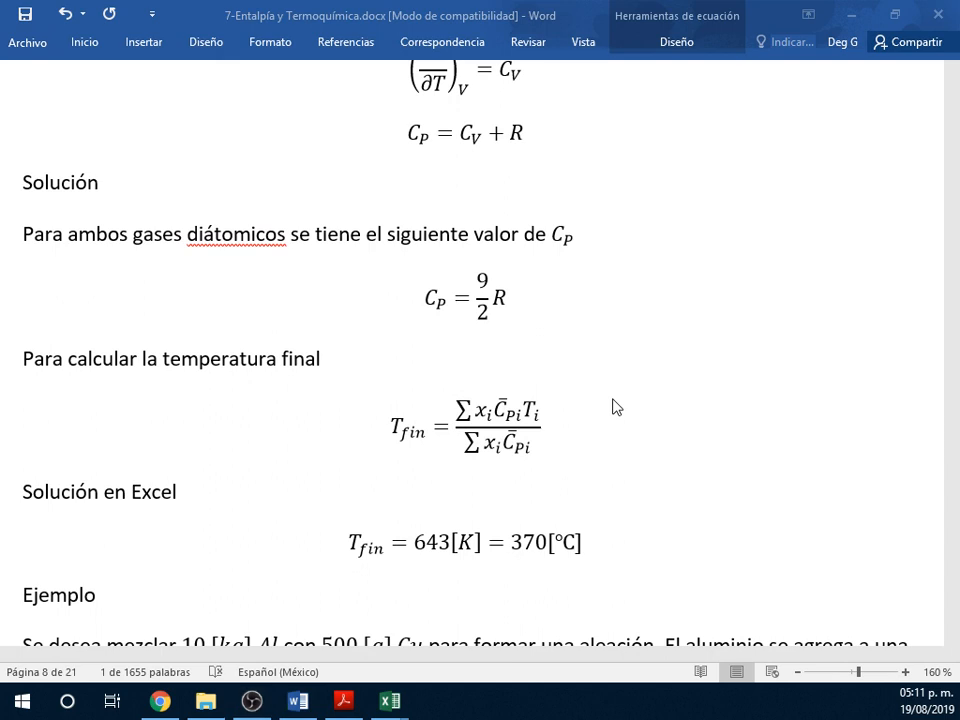
left_click(491, 326)
key("ctrl+v")
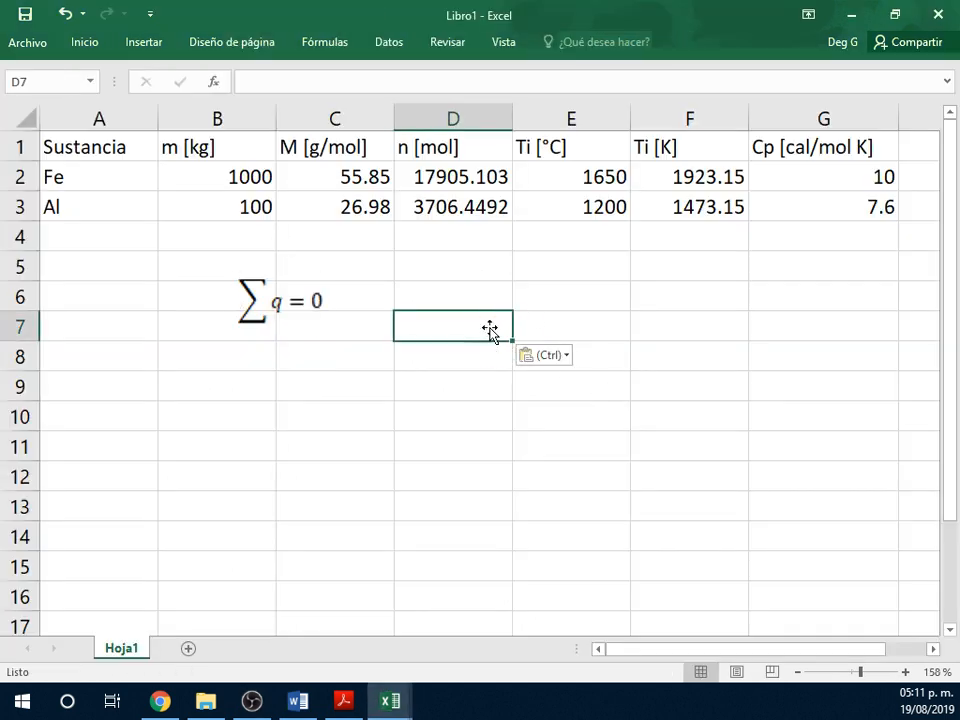
left_click_drag(465, 343, 215, 368)
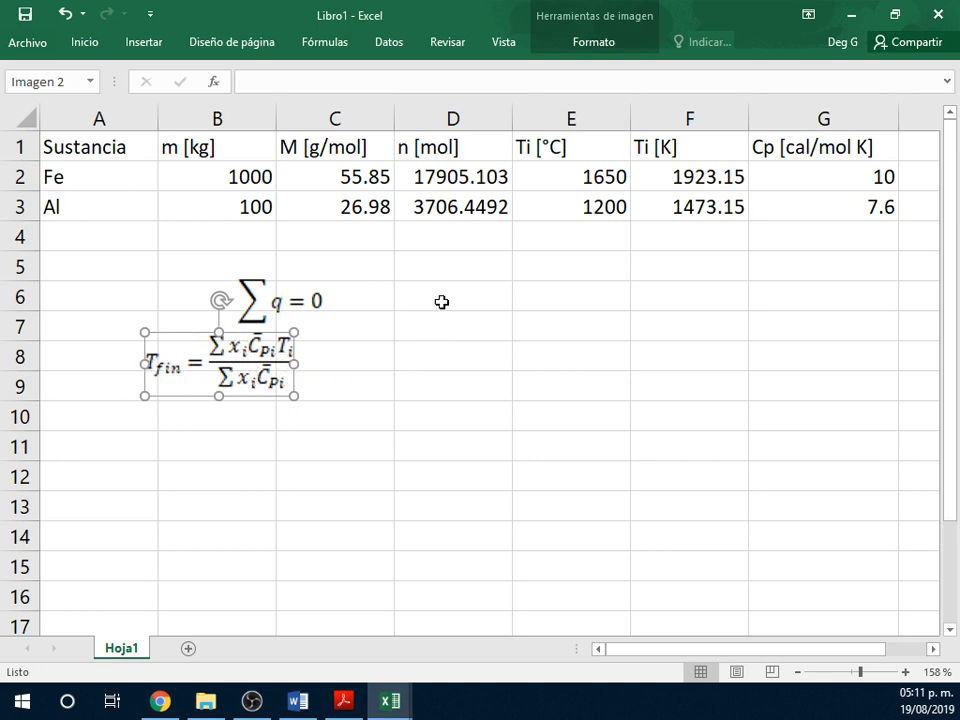
- Enter the label Tfin in cell E6
left_click(547, 297)
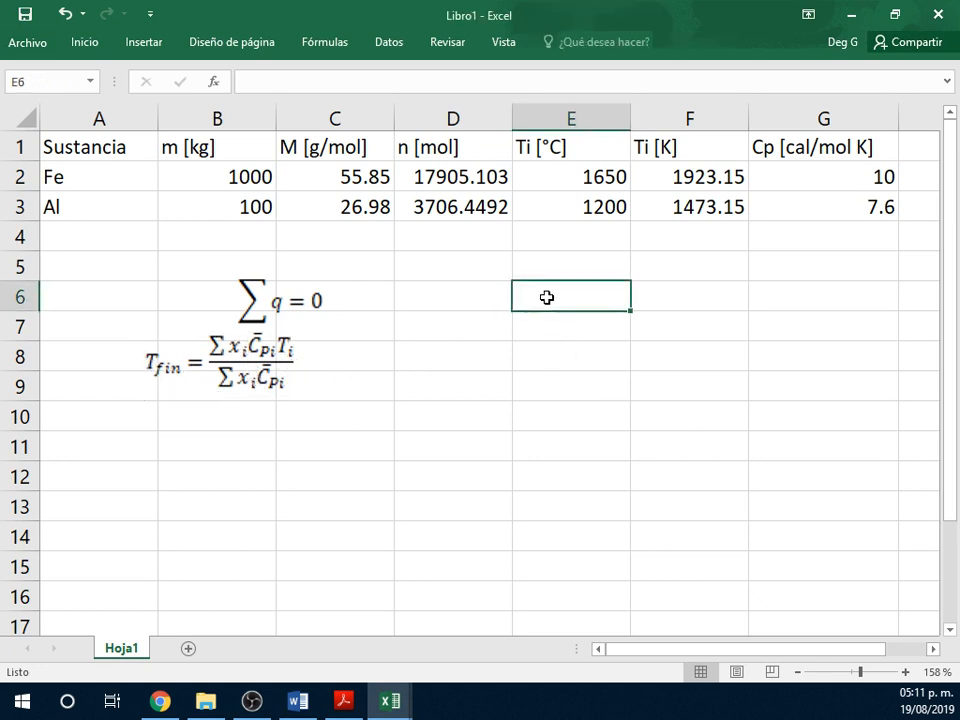
type("Tfin")
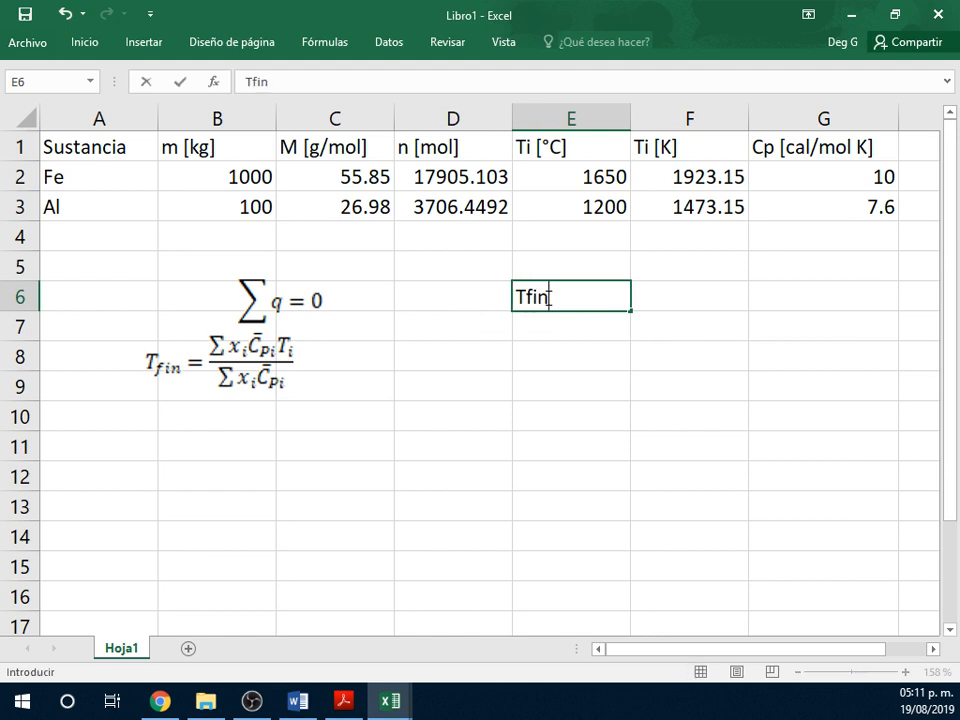
key("Return")
key("Up")
key("Right")
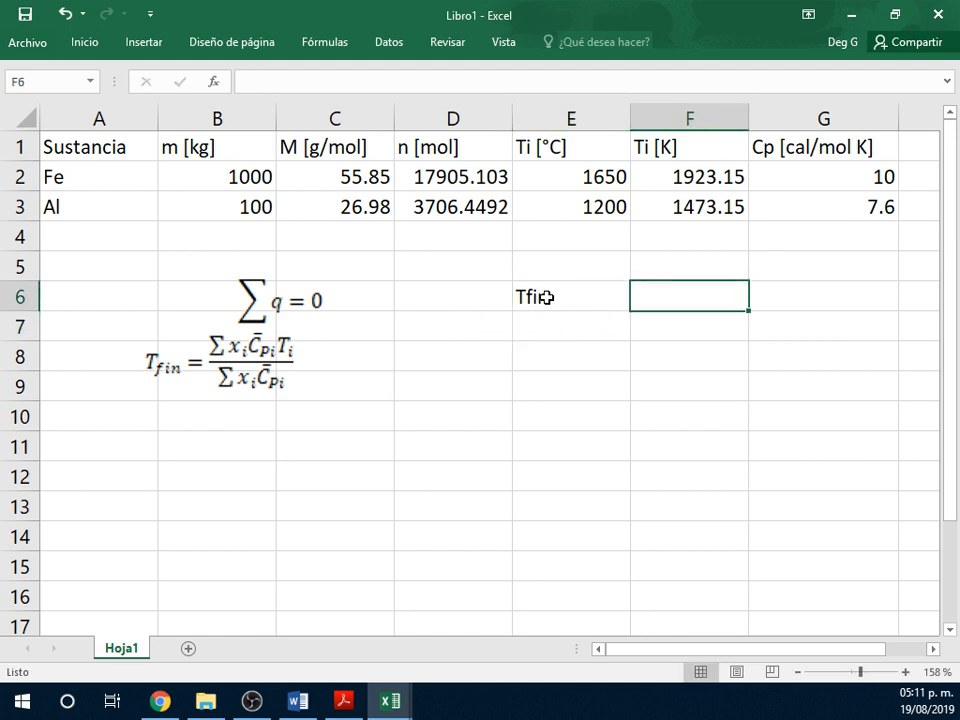
type("=")
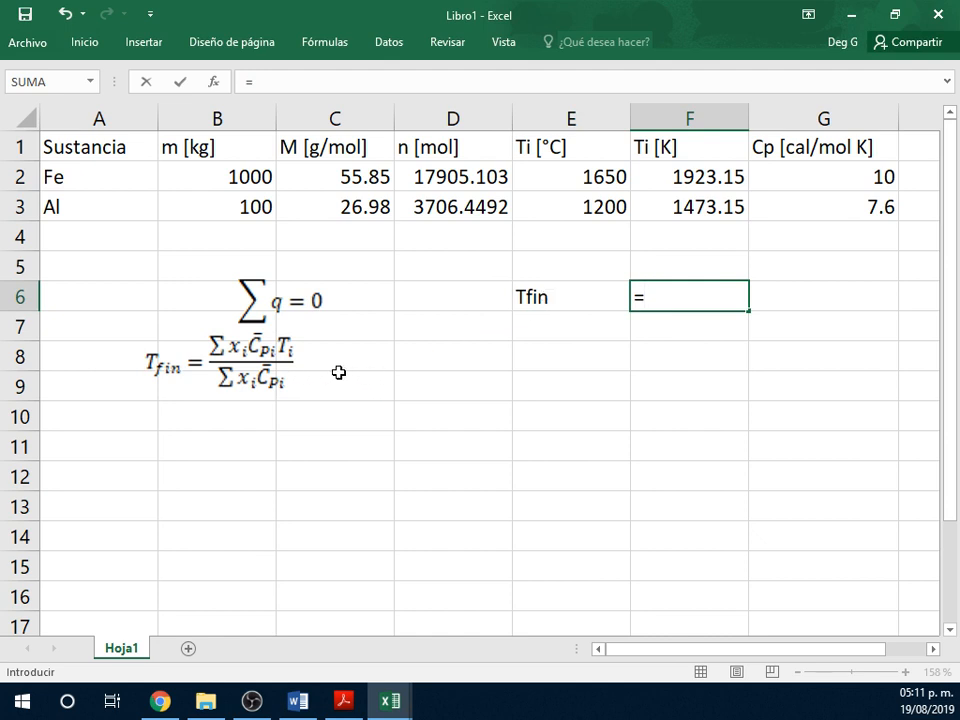
type("sum")
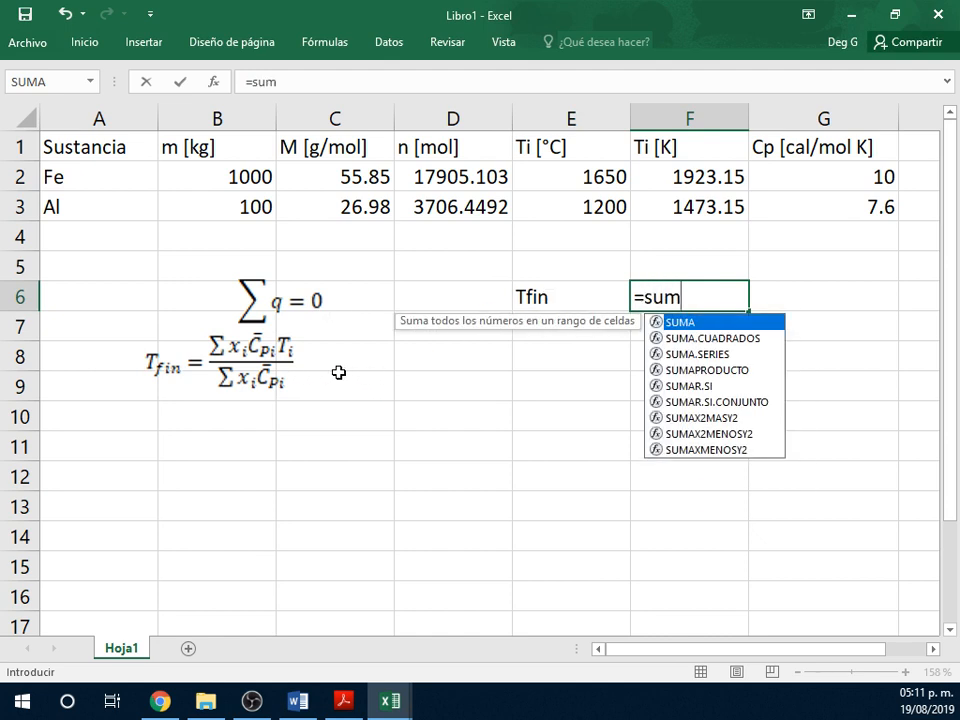
key("Down")
key("Down")
key("Down")
key("Tab")
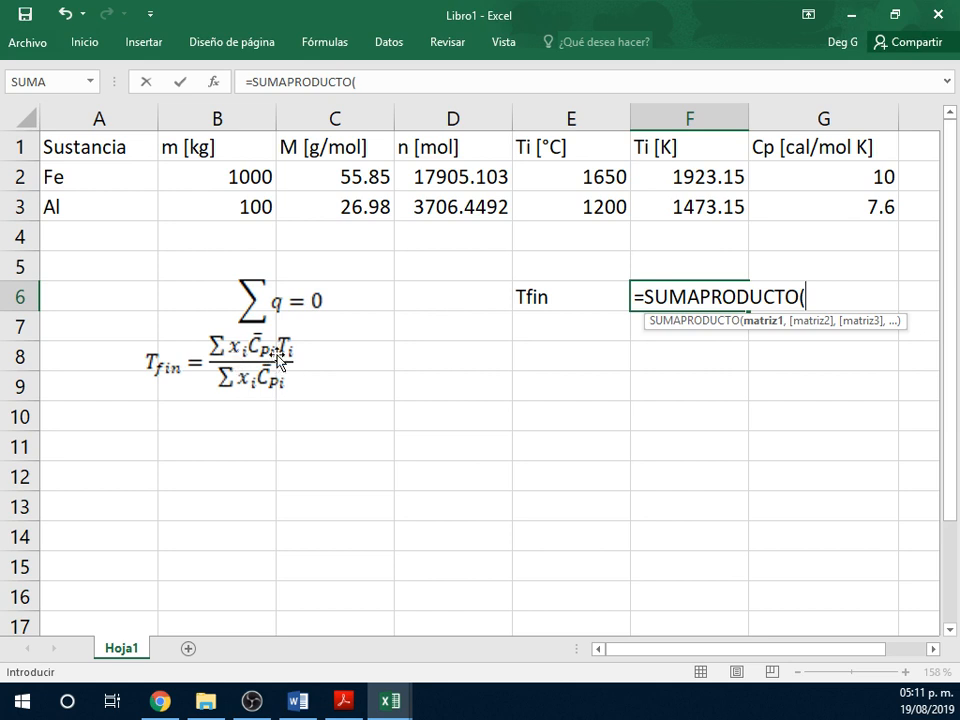
key("Escape")
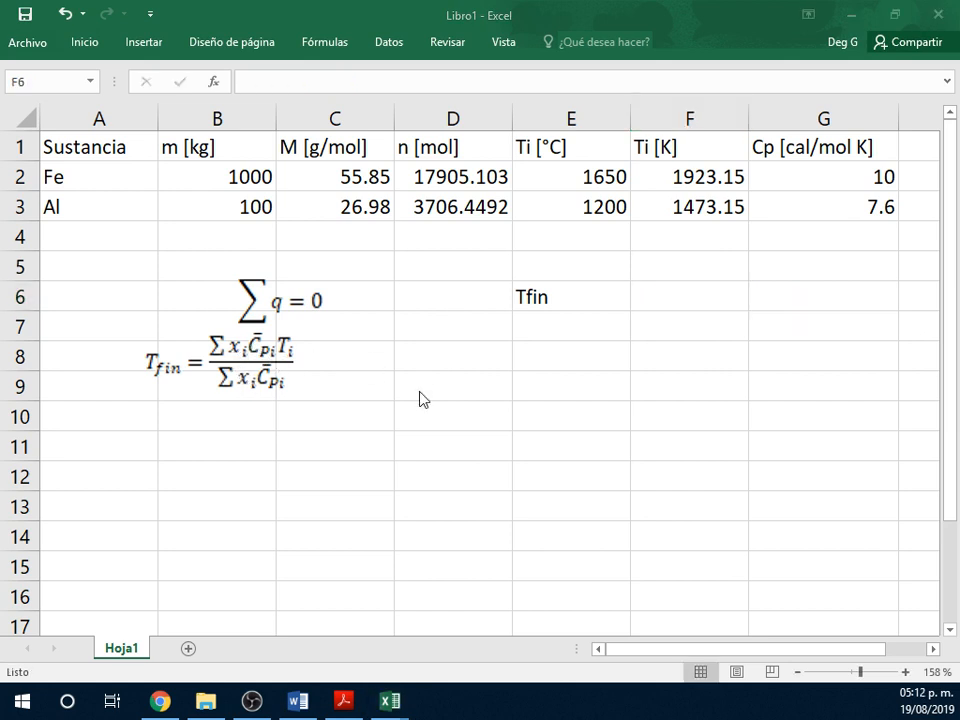
- Switch to the Word document and copy the mole-based equation Tfin = ∑niCpiTi / ∑niCpi that ends the ∑q = 0 derivation
key("alt+Tab")
scroll(495, 369, "up", 5)
scroll(503, 362, "up", 10)
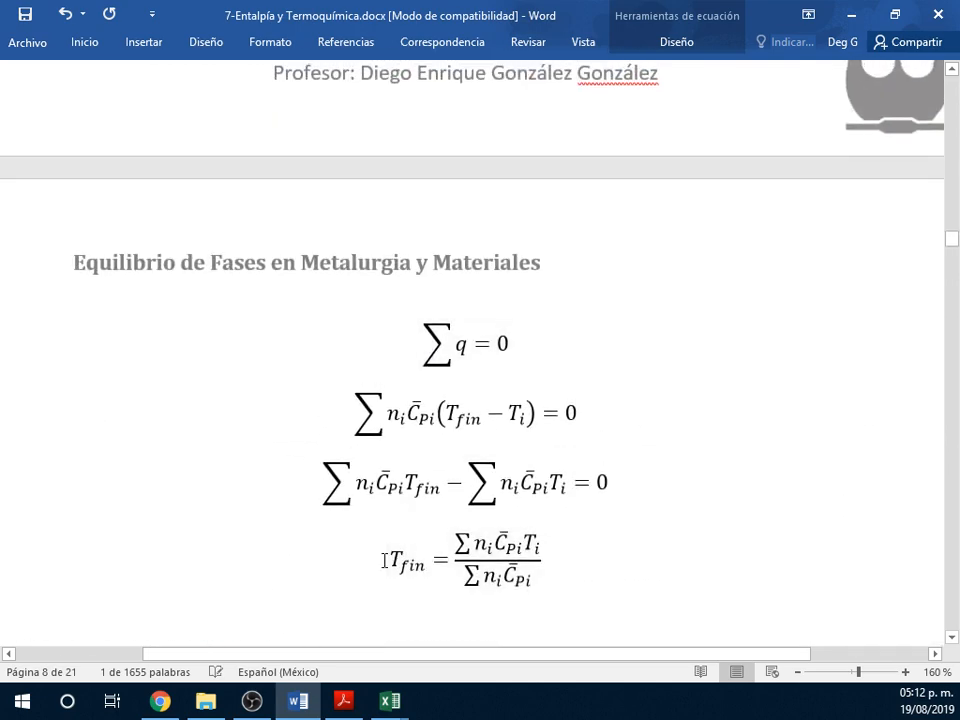
left_click_drag(379, 561, 503, 575)
- Switch back to Excel, paste the mole-based Tfin equation and place it below the xi version
key("alt+Tab")
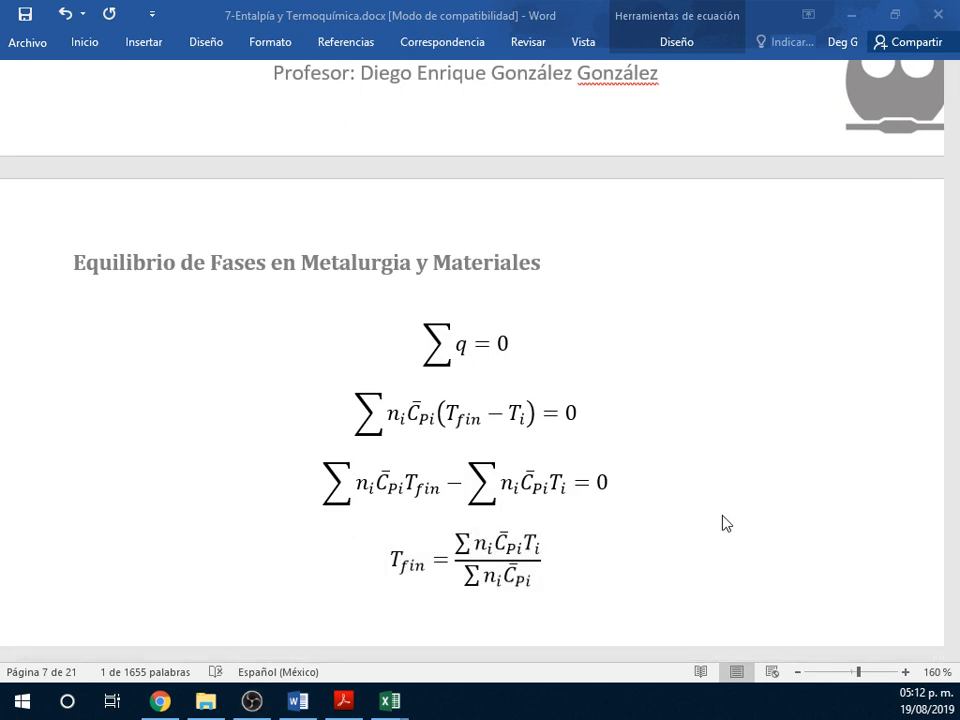
key("alt+Tab")
left_click(621, 420)
key("ctrl+v")
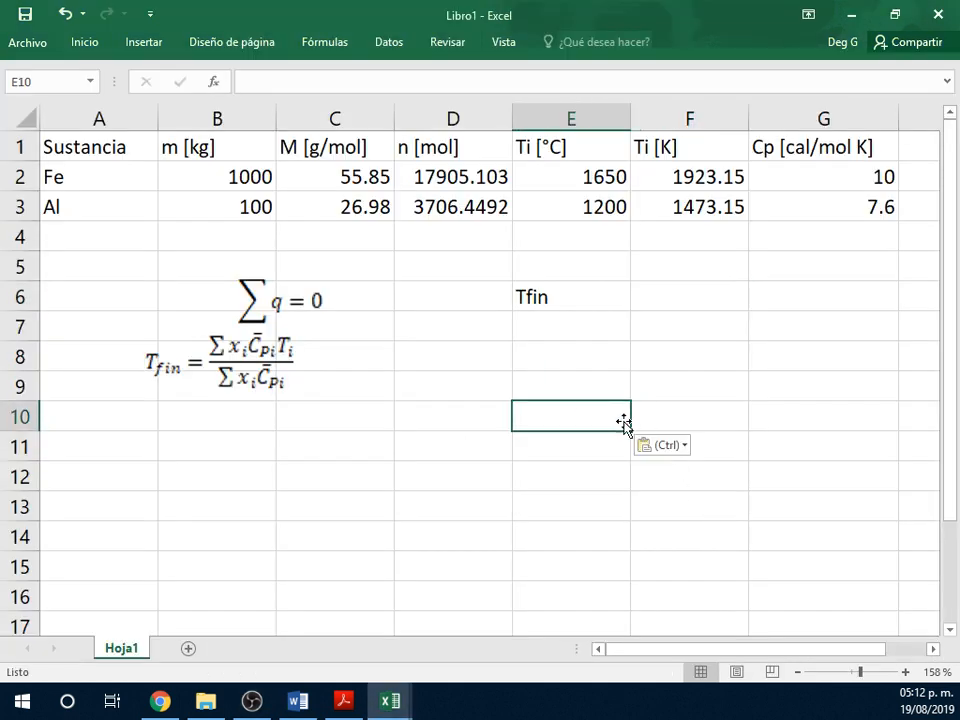
left_click_drag(576, 424, 233, 435)
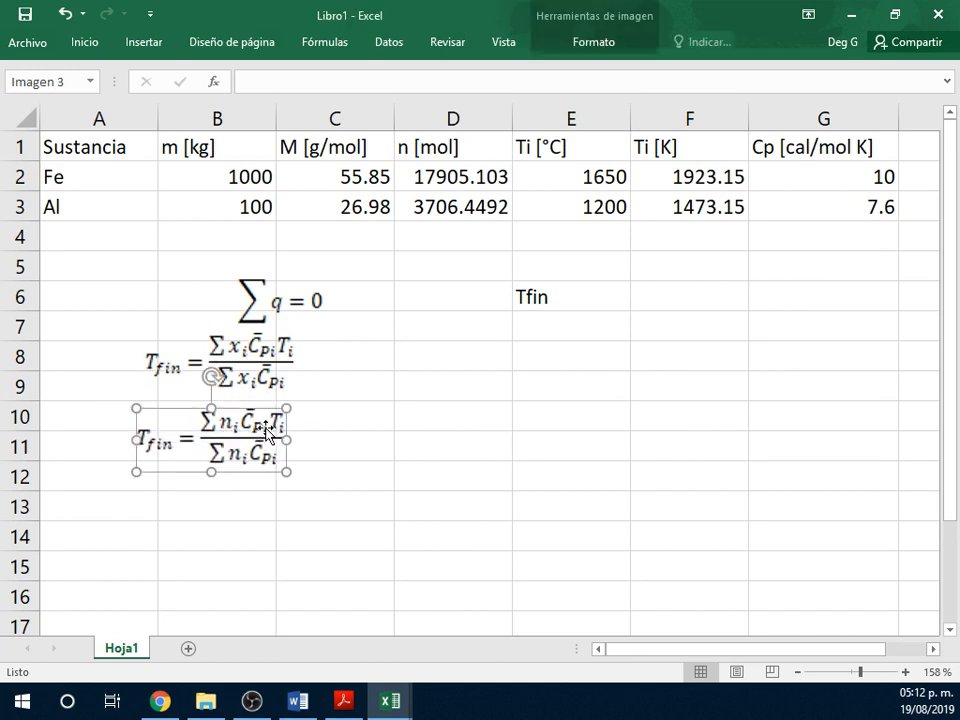
- Begin the final temperature formula in F6 with the numerator =SUMAPRODUCTO(D2:D3,G2:G3,F2:F3)
left_click(671, 306)
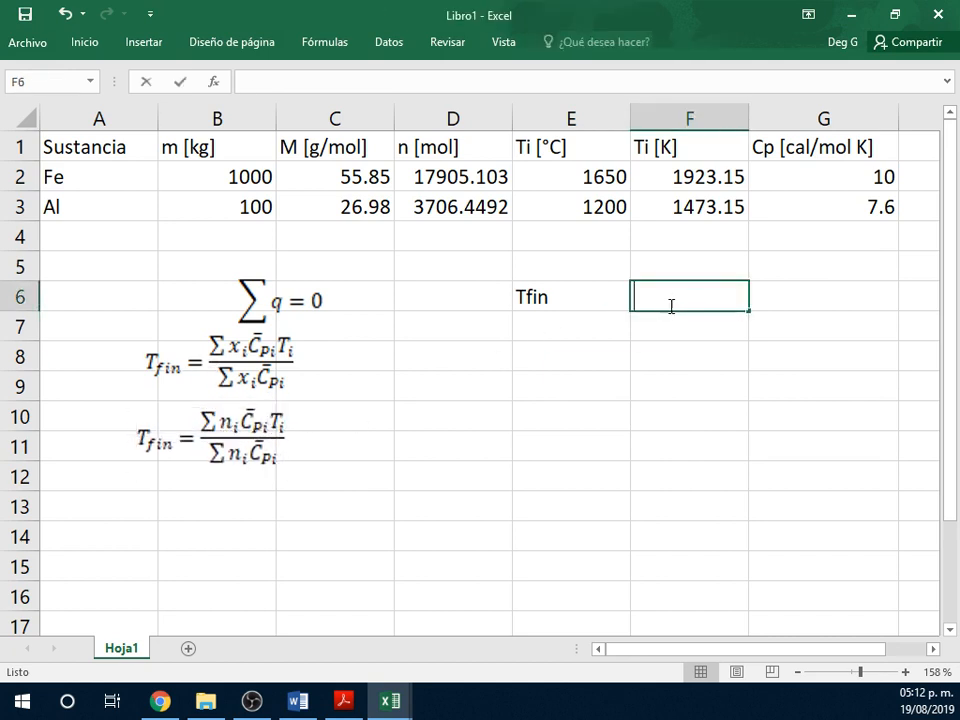
type("=")
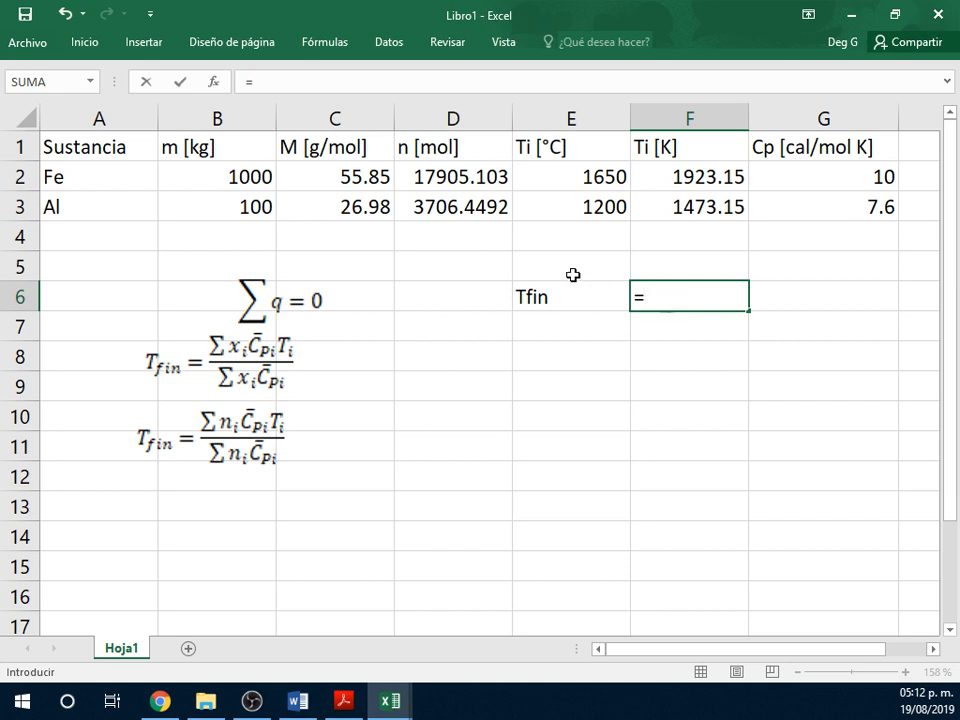
type("sum")
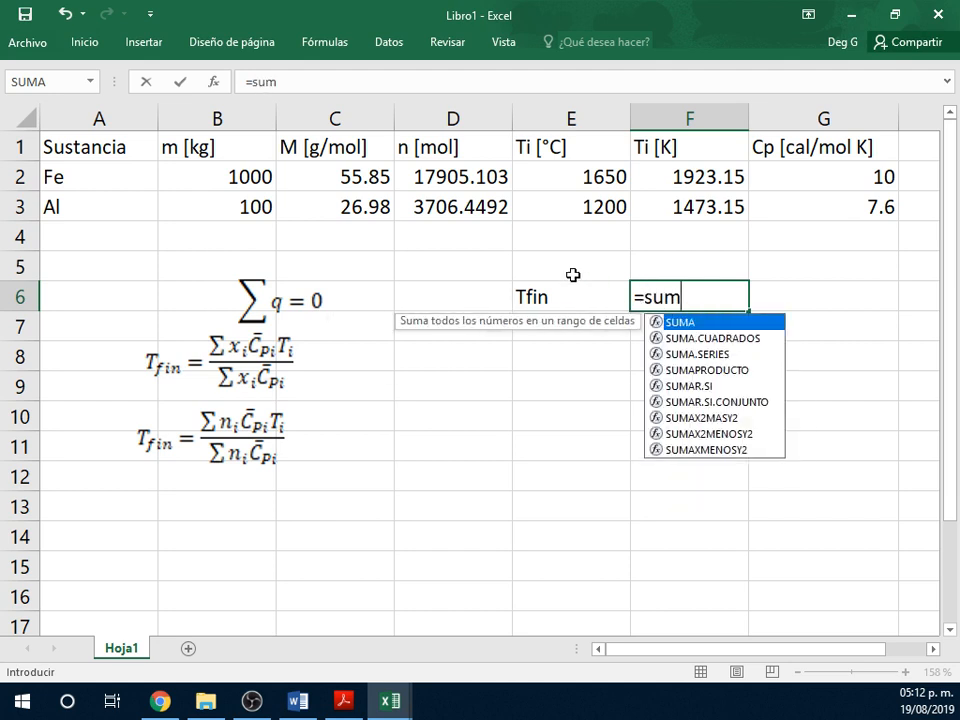
key("Down")
key("Down")
key("Down")
key("Tab")
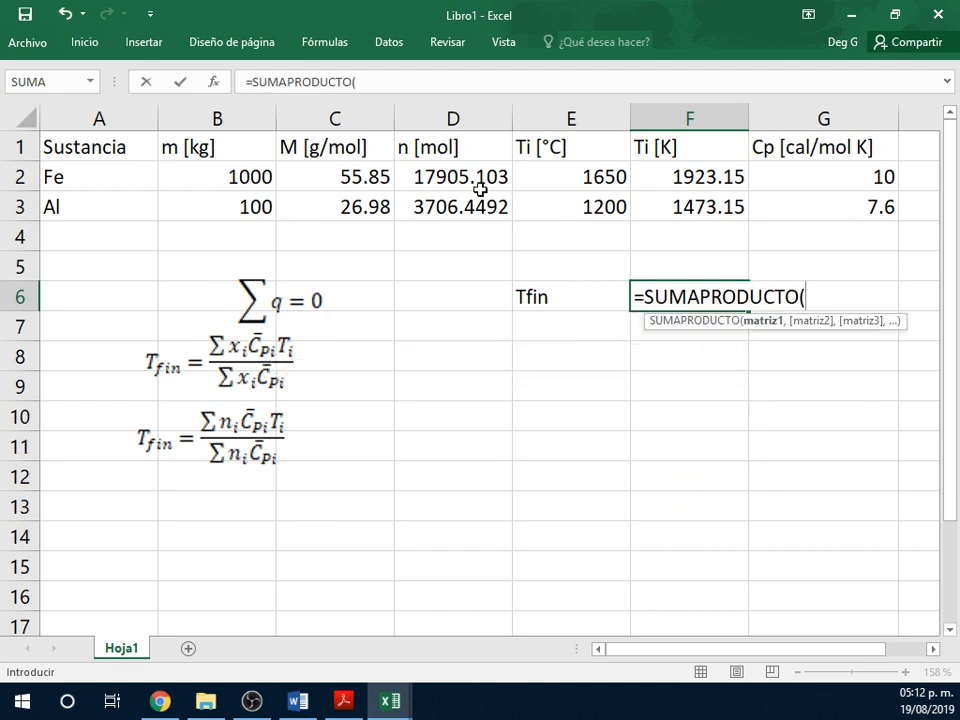
left_click_drag(461, 177, 463, 208)
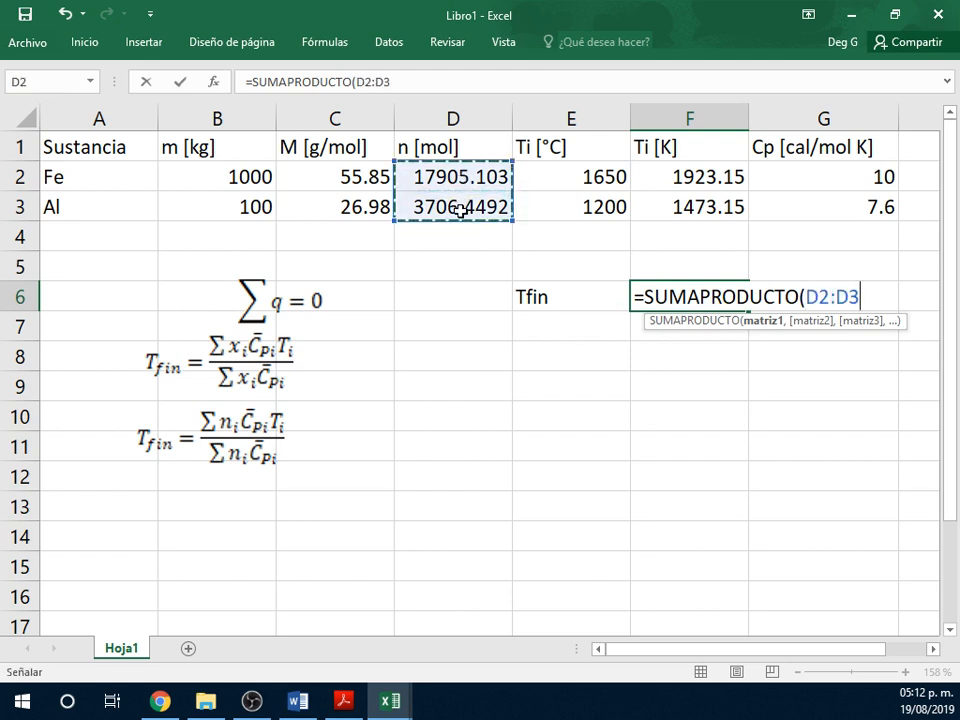
type(",")
left_click_drag(683, 172, 683, 208)
left_click_drag(792, 168, 785, 210)
type(",")
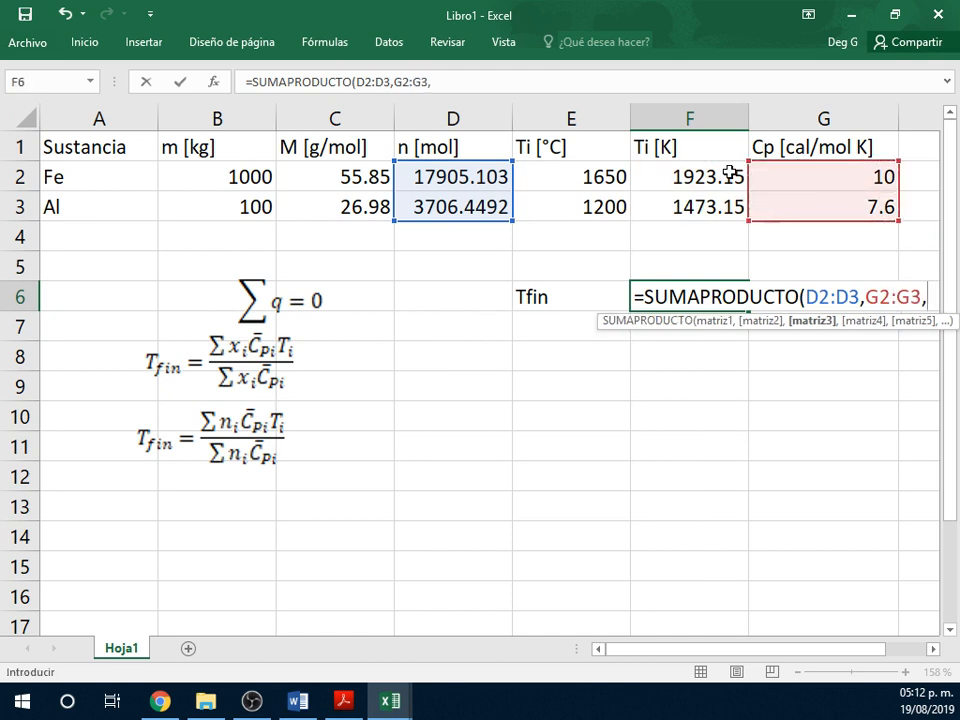
left_click_drag(729, 189, 711, 215)
type(")")
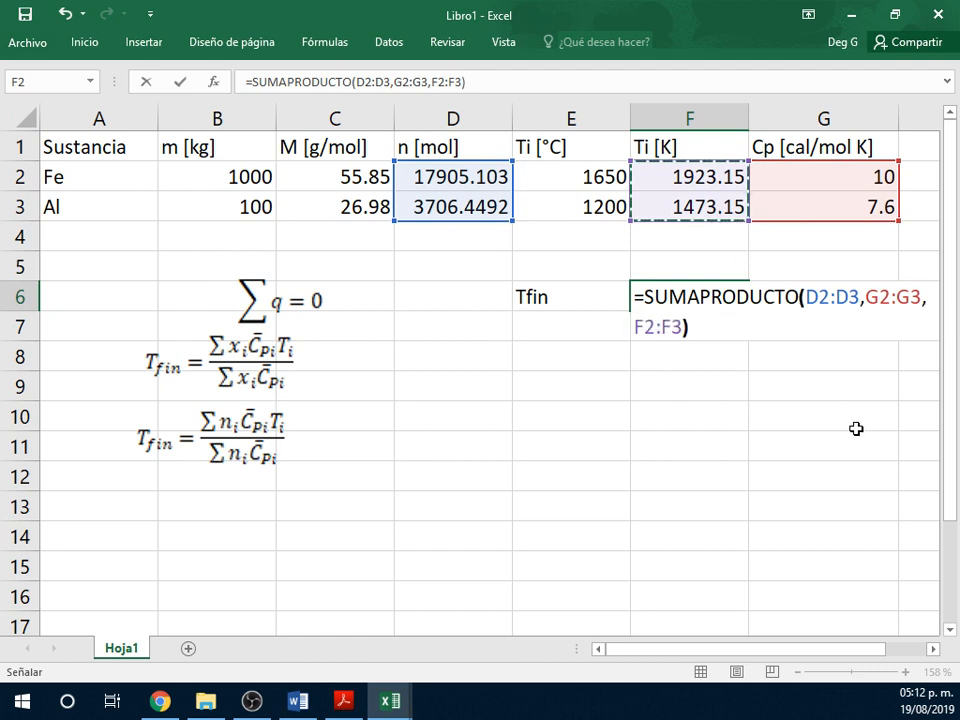
- Complete the F6 formula by dividing the numerator by SUMAPRODUCTO(D2:D3,G2:G3) and enter it
type("/")
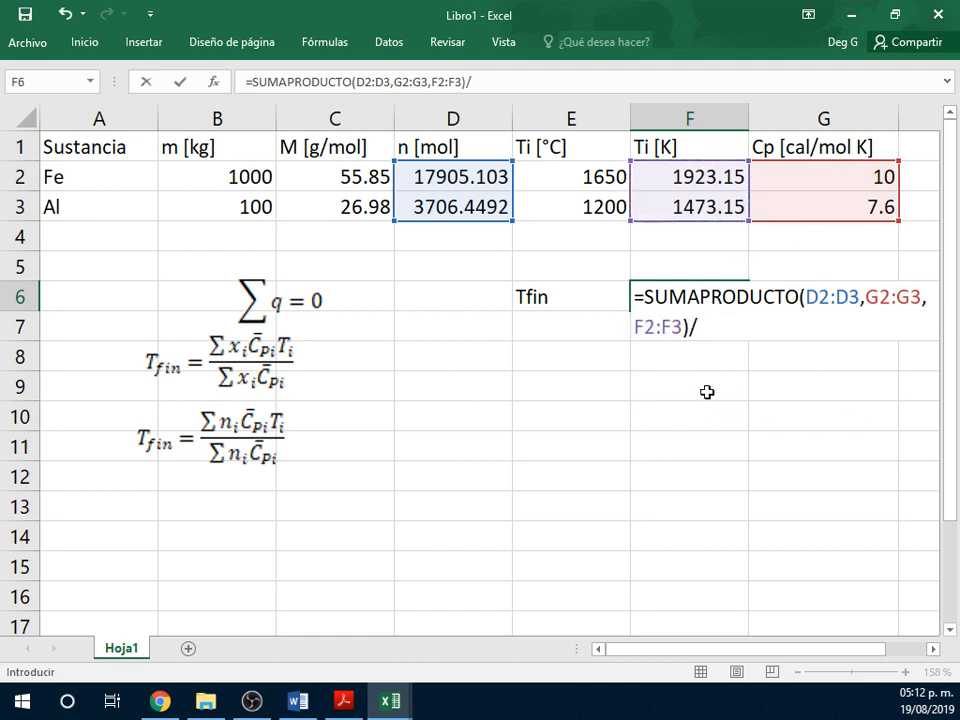
type("suma")
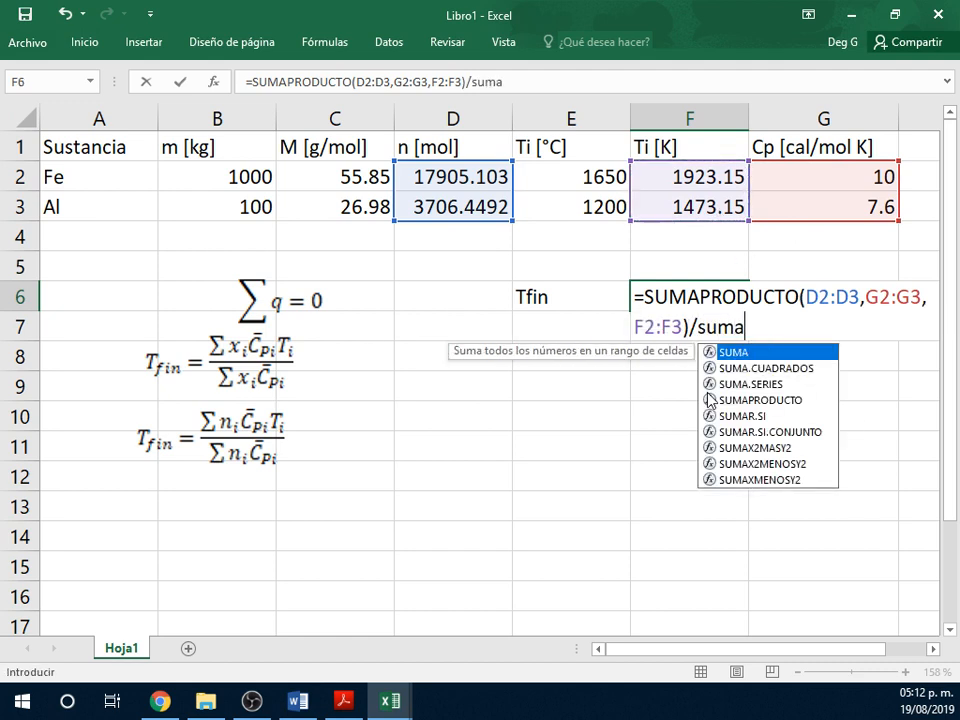
key("Down")
key("Down")
key("Down")
key("Tab")
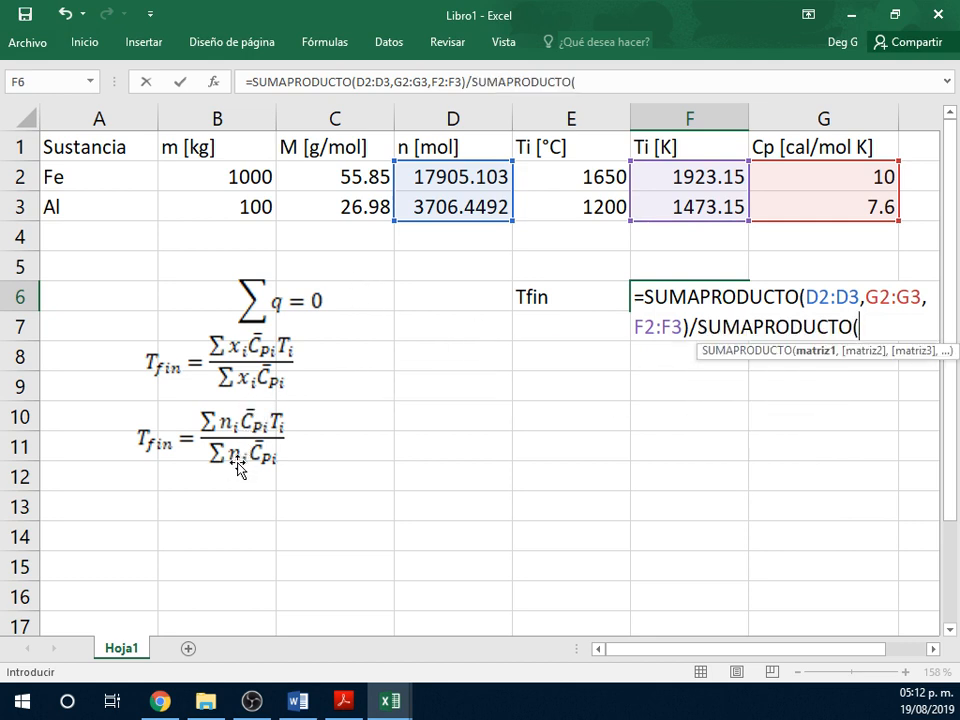
left_click(450, 175)
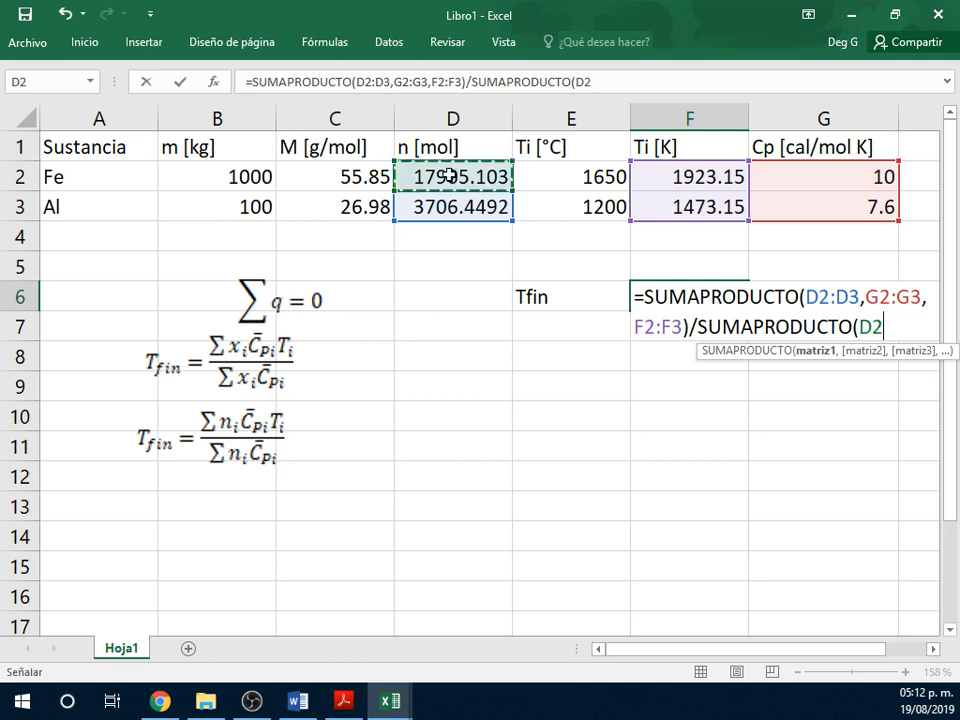
left_click_drag(450, 175, 448, 210)
type(",")
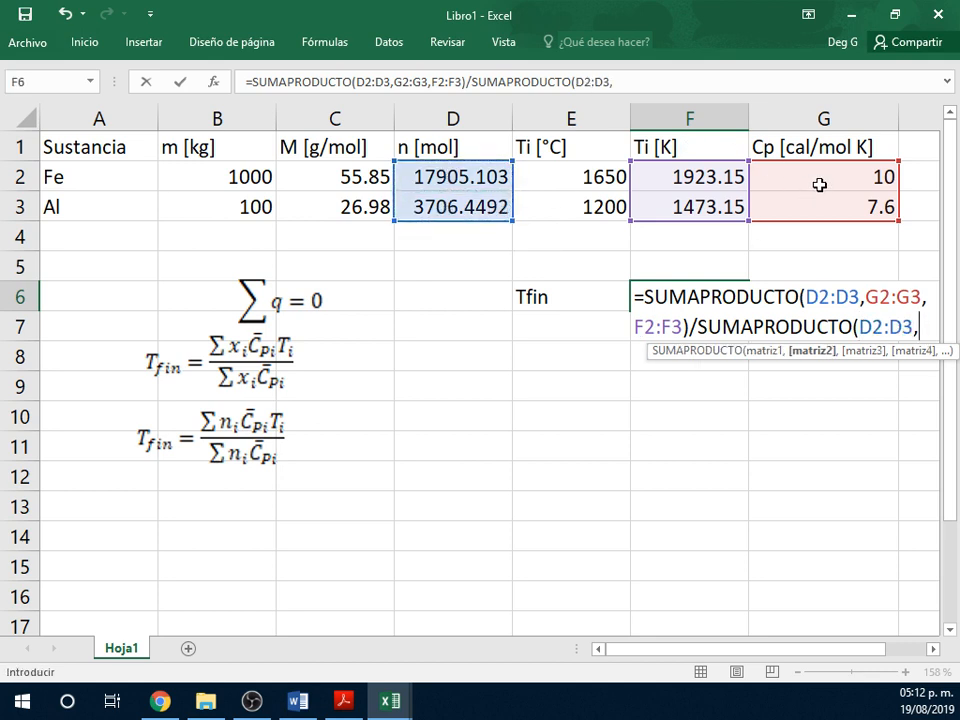
left_click_drag(819, 185, 817, 216)
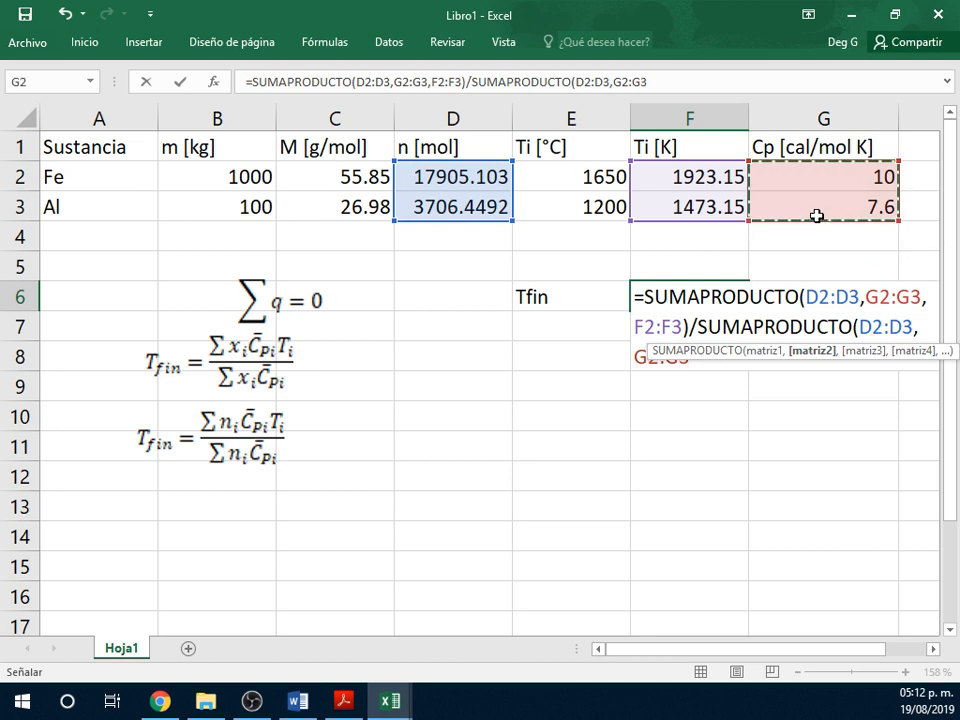
type(")")
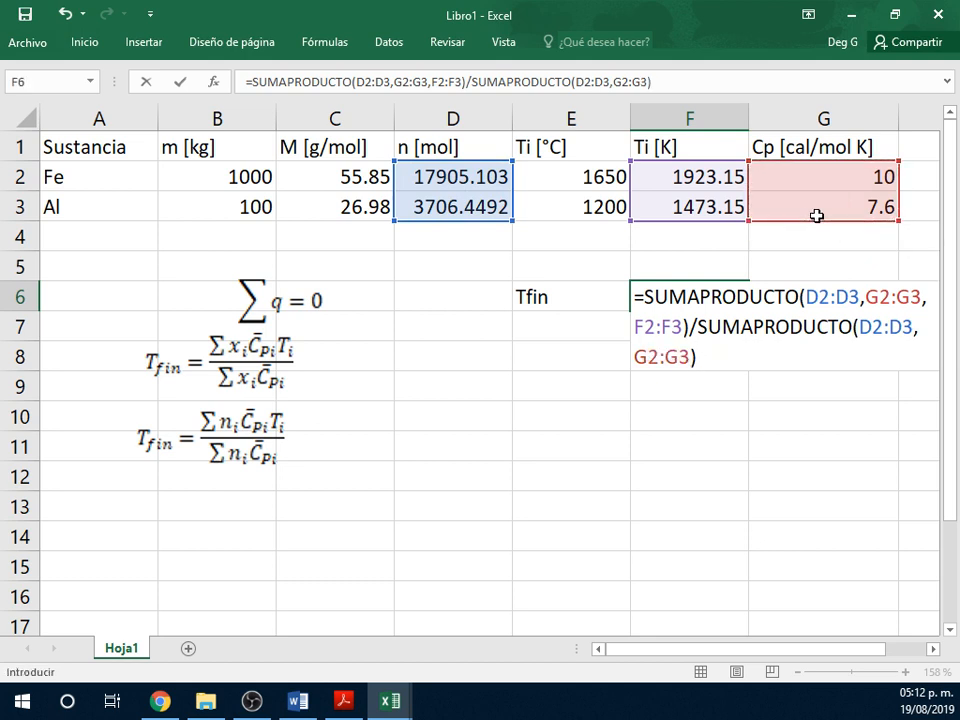
key("Return")
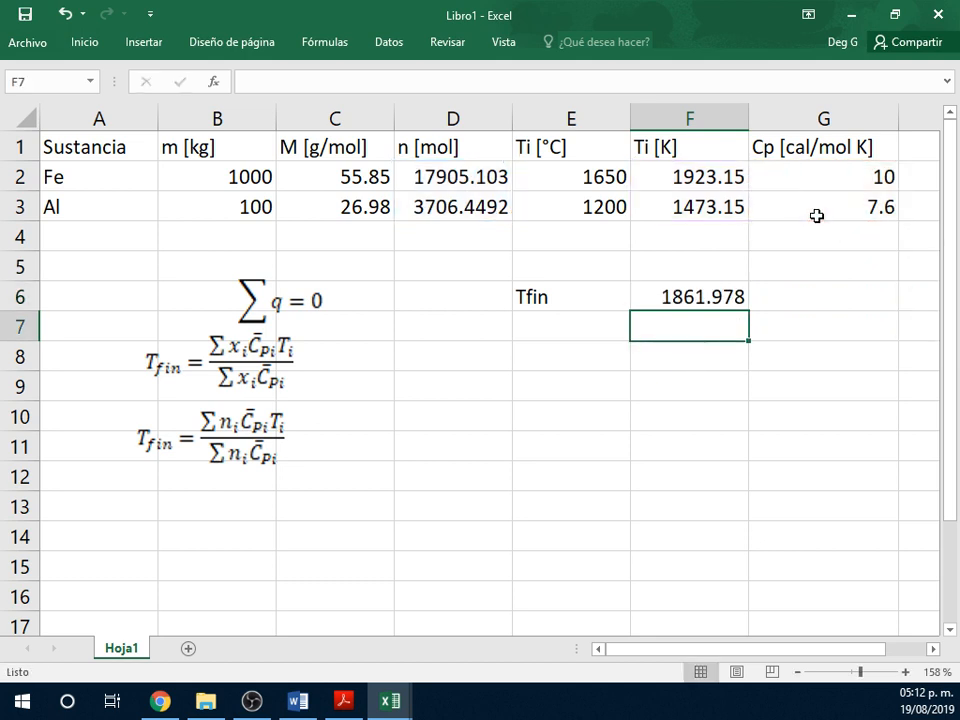
- Add the unit to the label in E6 so it reads Tfin [K]
key("Left")
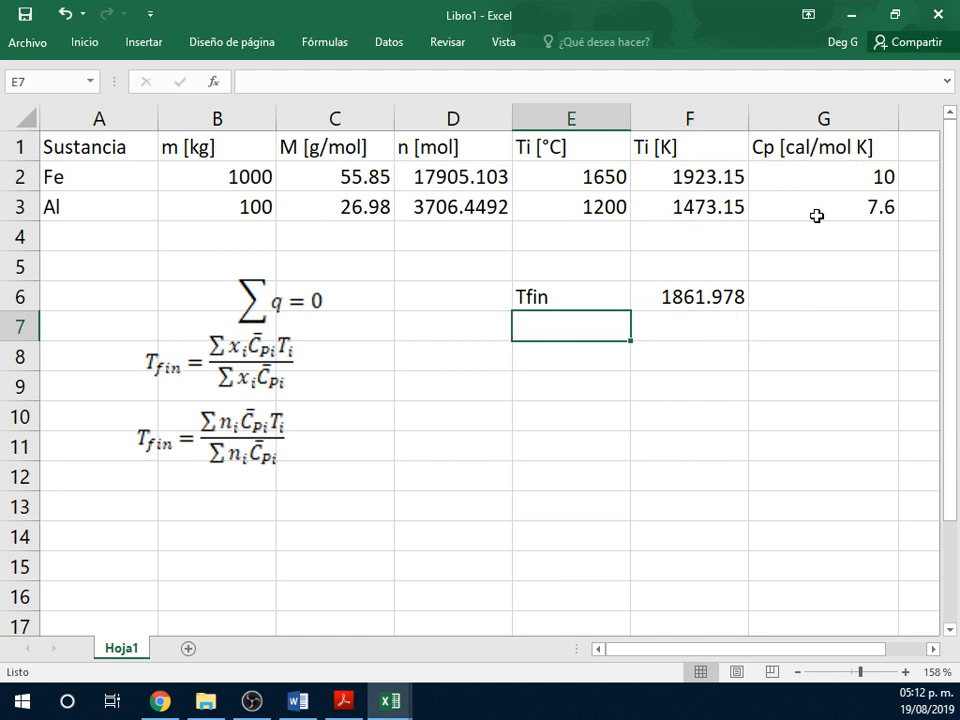
key("Up")
key("F2")
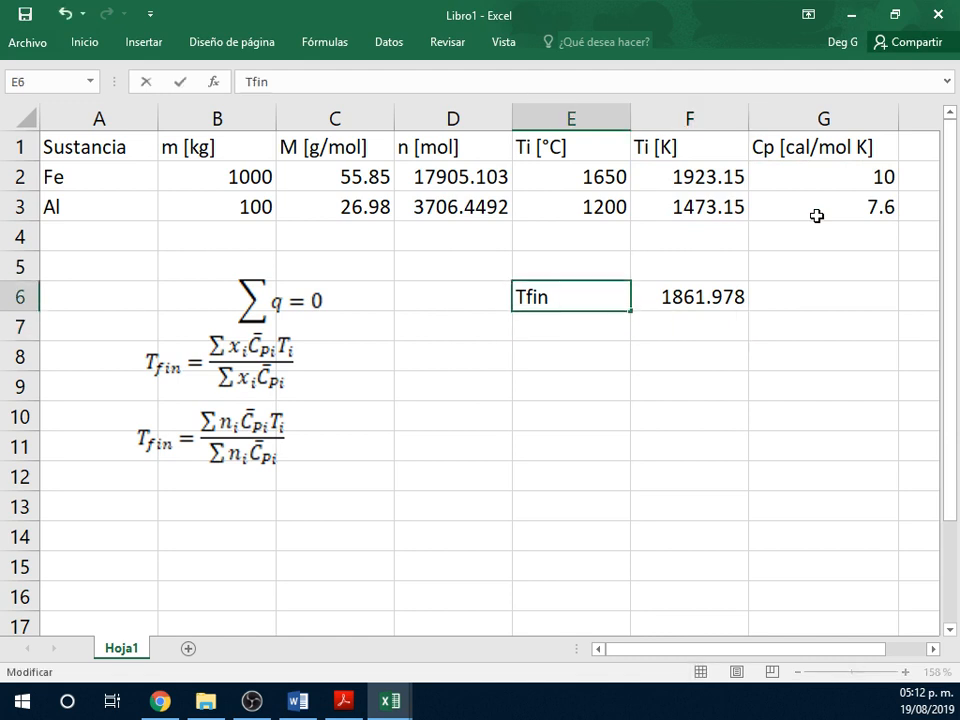
type("[K]")
key("Return")
key("Up")
key("Up")
key("Up")
key("Up")
key("Up")
key("Up")
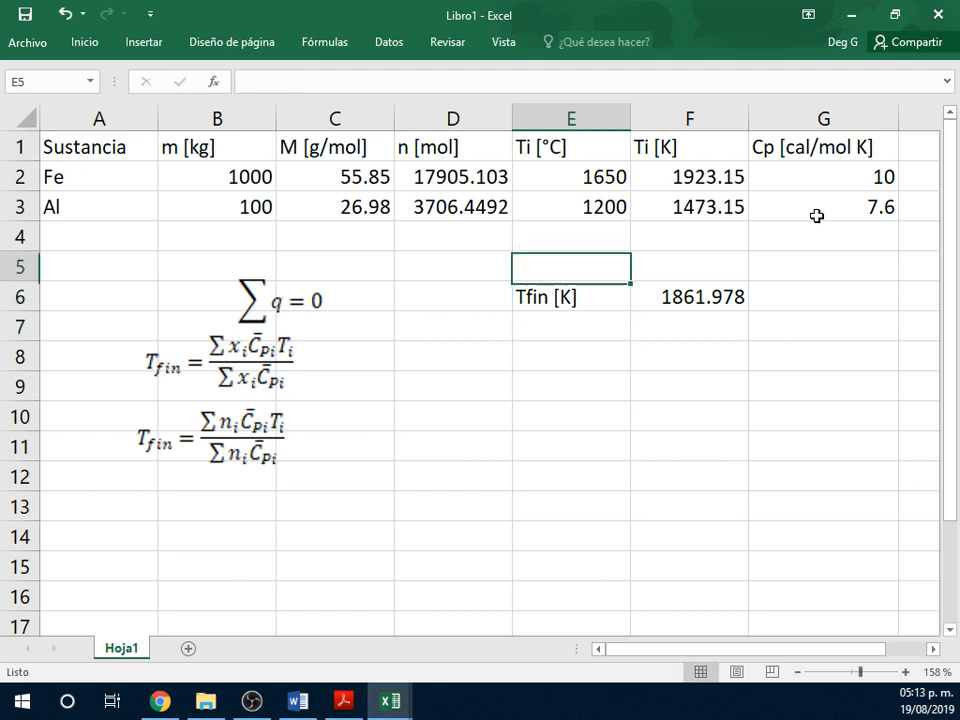
- Copy the Ti [°C] header into E7, below the Tfin [K] label
key("ctrl+c")
key("Down")
key("Down")
key("Down")
key("Down")
key("Down")
key("Down")
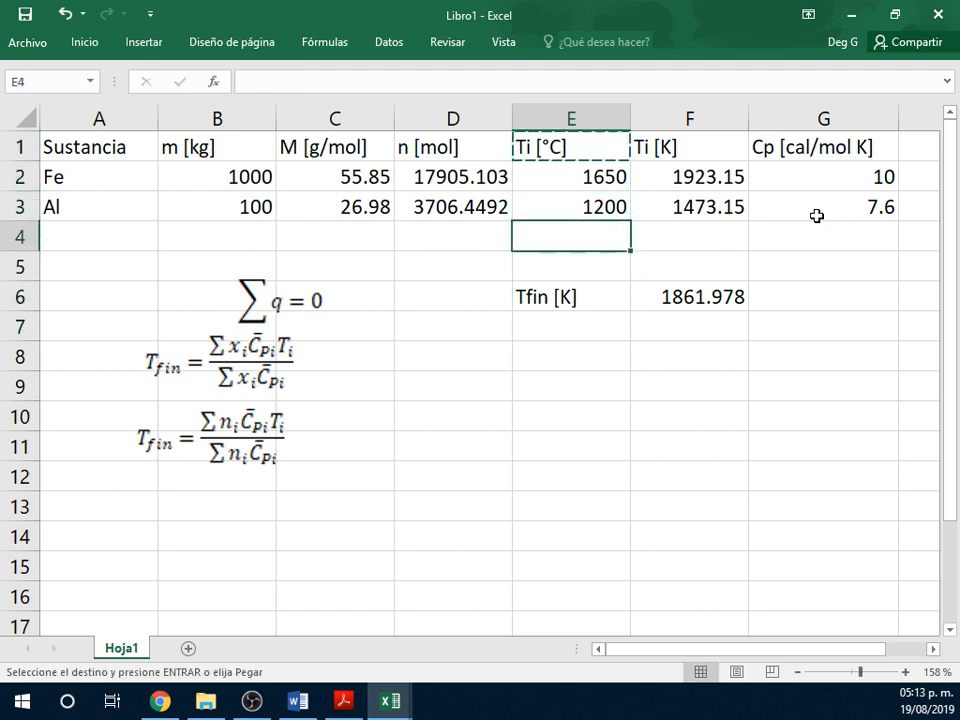
key("Return")
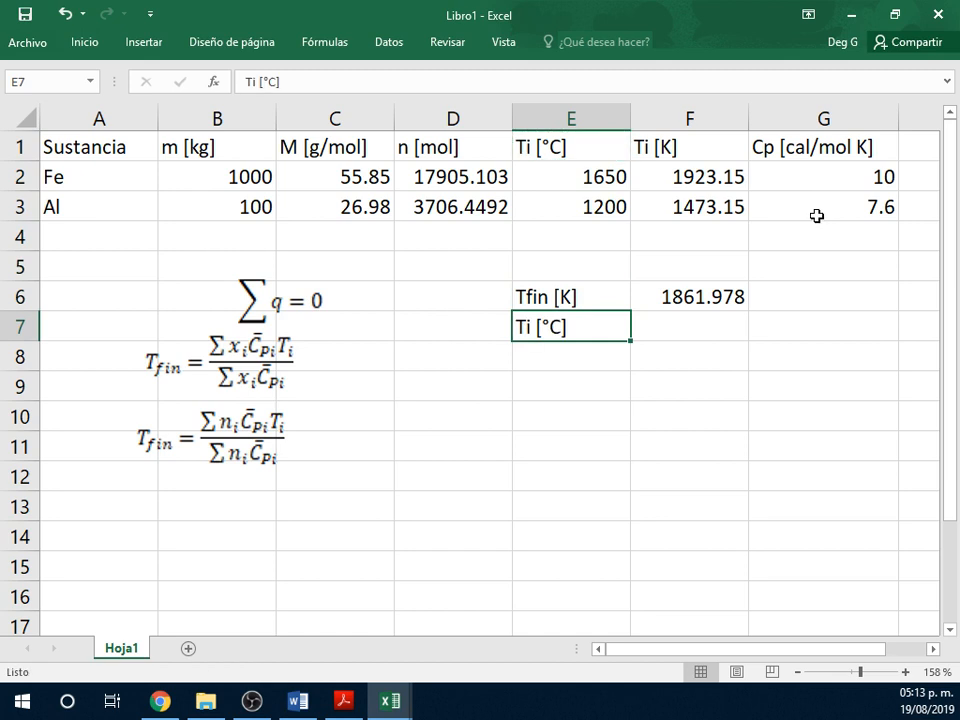
- Edit the label in E7 so it reads Tfin [°C]
key("F2")
key("Left")
key("Left")
key("BackSpace")
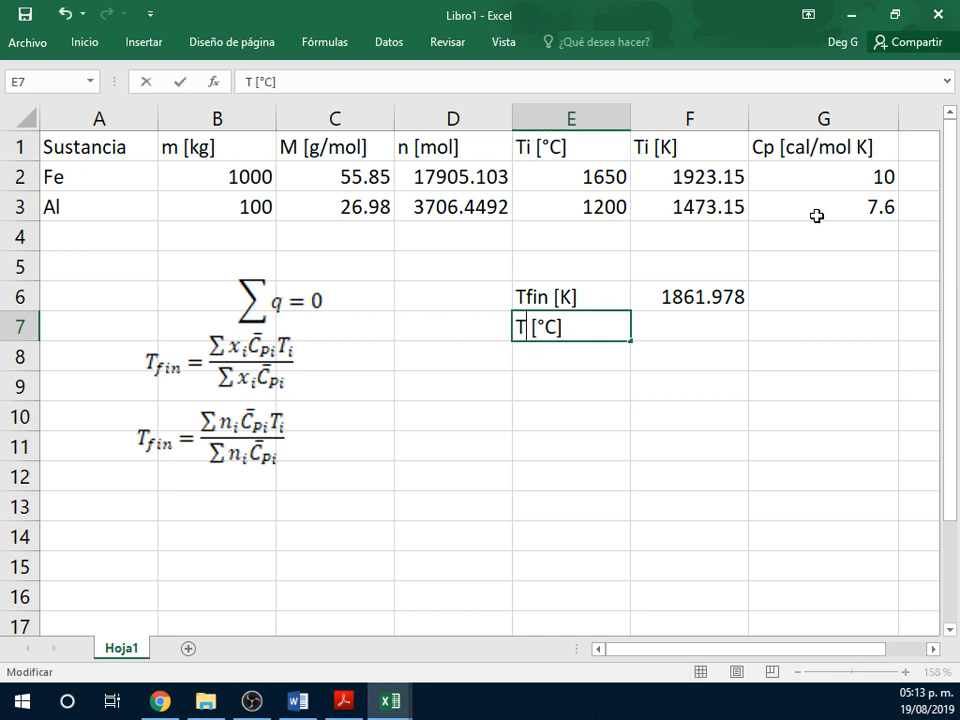
type("fin")
key("Tab")
key("Tab")
key("Left")
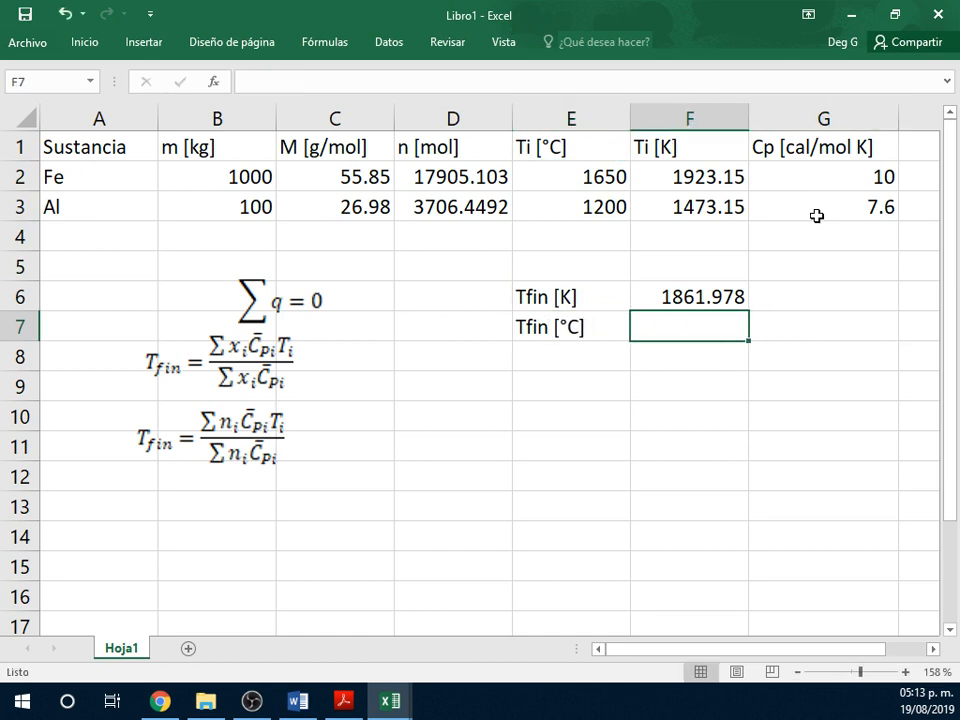
- Convert the final temperature to Celsius in F7 with the formula =F6-273.15
type("=")
key("Up")
type("-273")
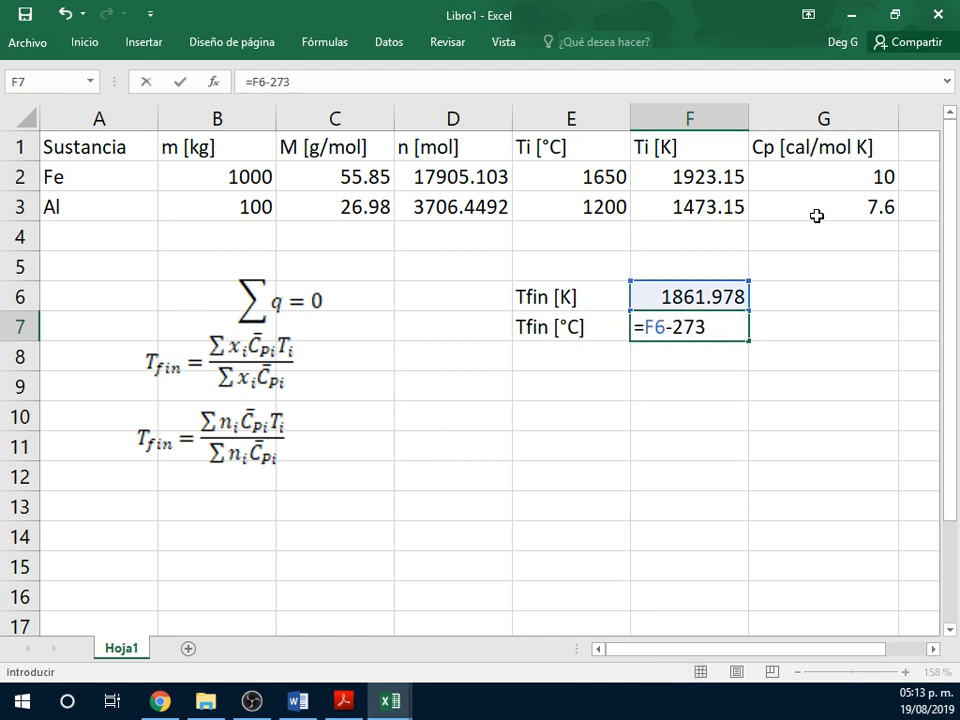
type(".15")
key("Return")
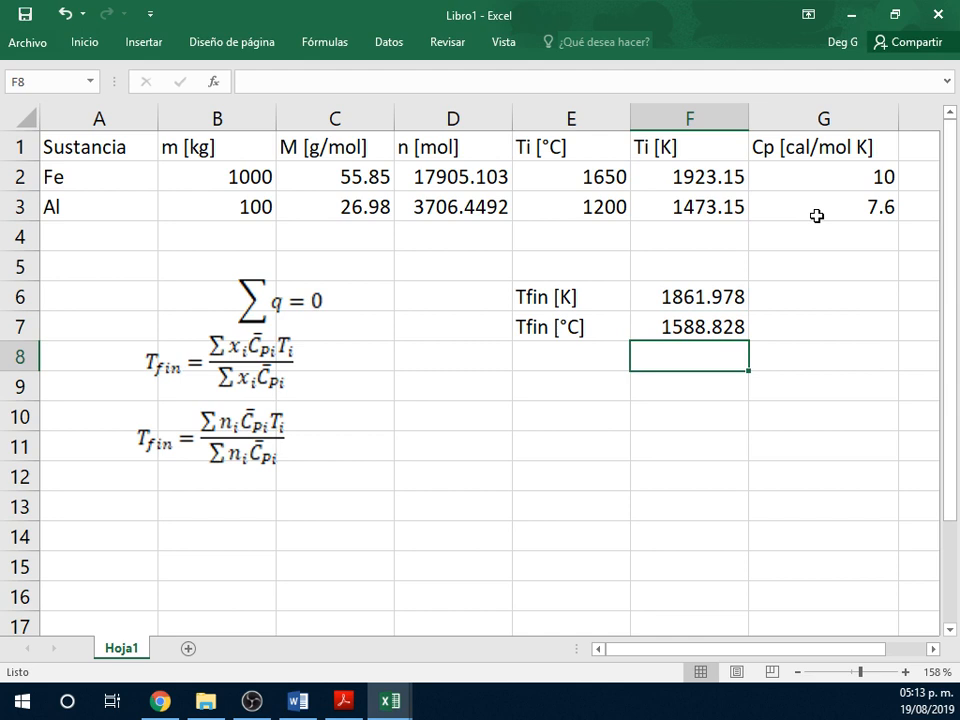
- Reduce the final temperatures in F6:F7 to one decimal place
left_click_drag(706, 297, 698, 316)
left_click(79, 37)
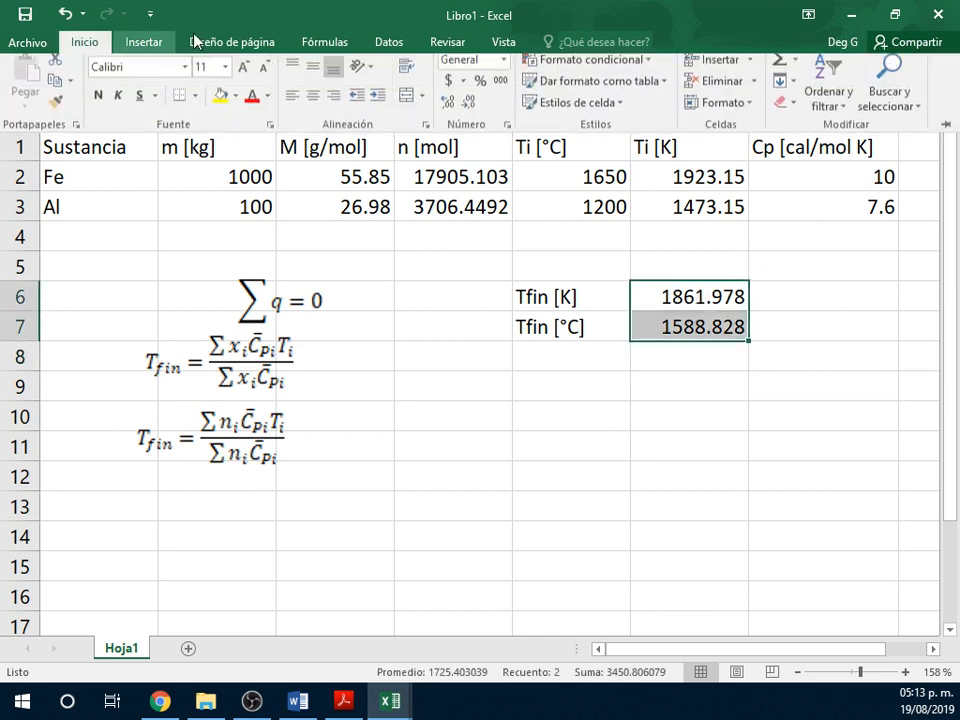
left_click(468, 110)
left_click(468, 112)
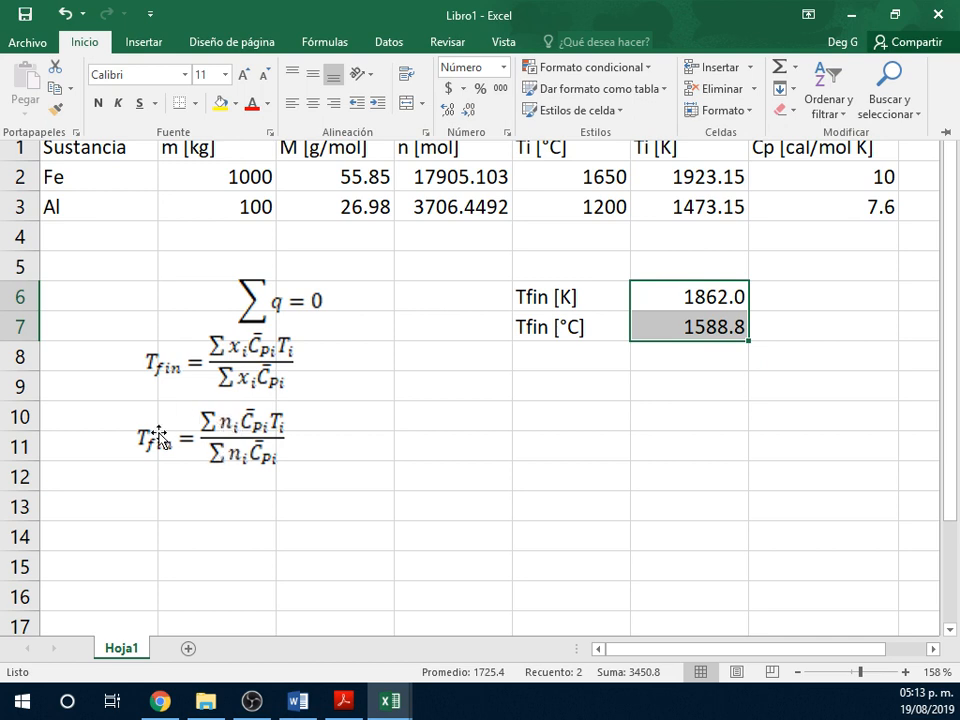
- Copy the Σq = 0 equation picture to a new sheet and place it over A1:B2
left_click(269, 291)
left_click(283, 303)
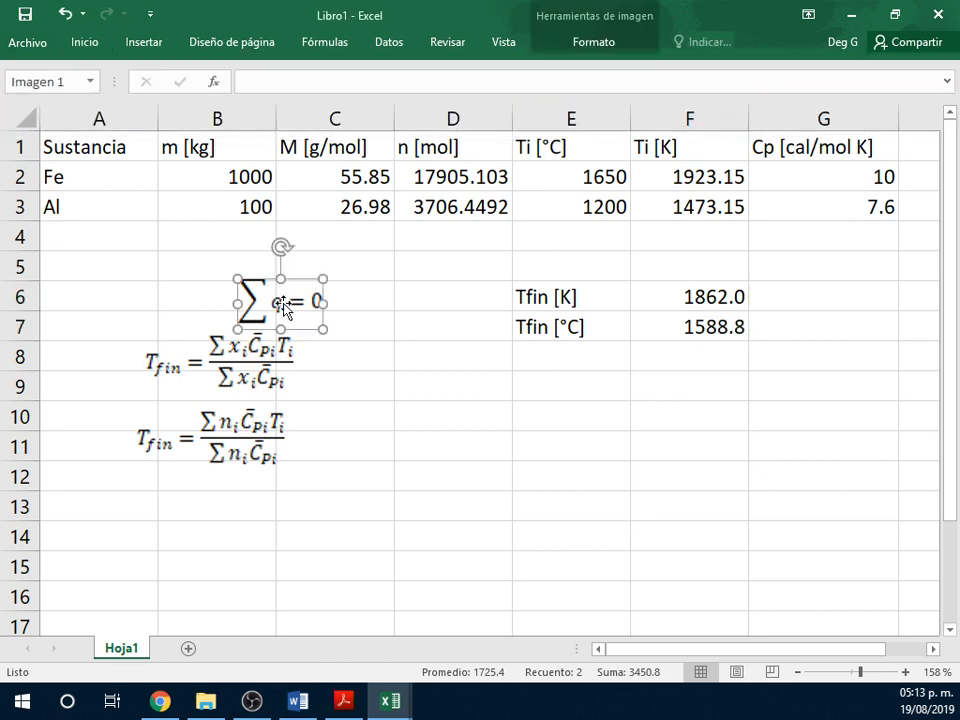
left_click(188, 648)
key("ctrl+v")
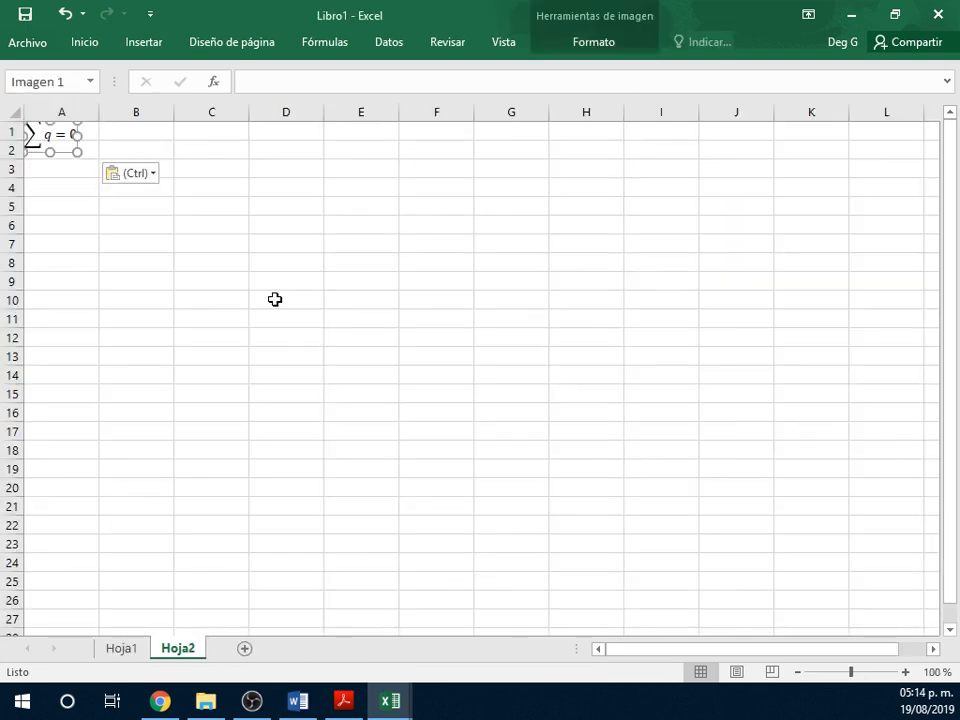
scroll(275, 299, "up", 5)
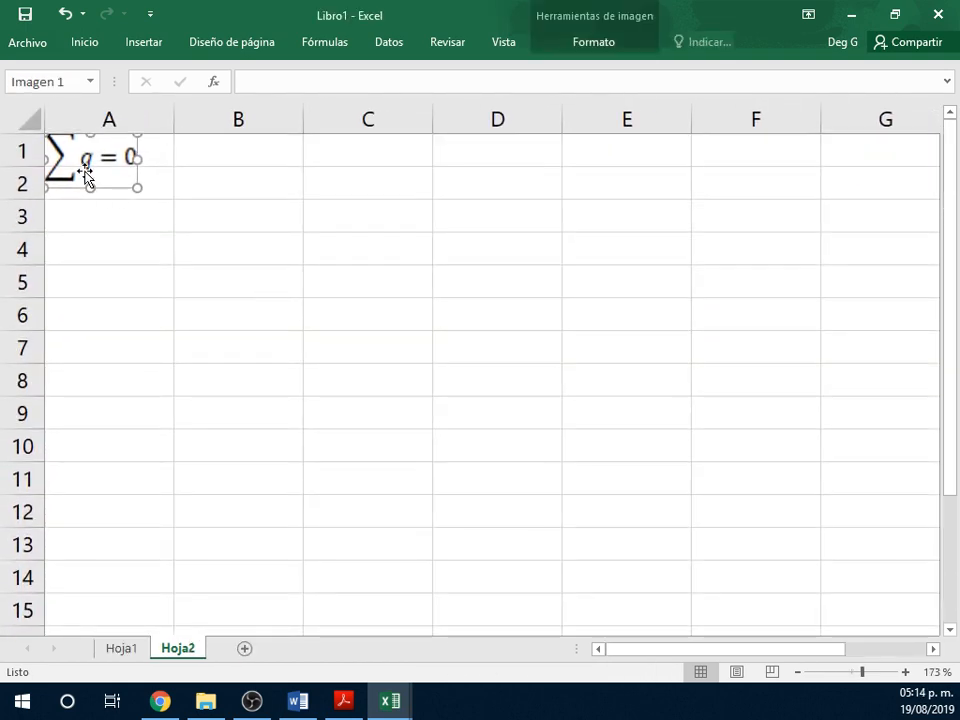
left_click_drag(85, 175, 148, 195)
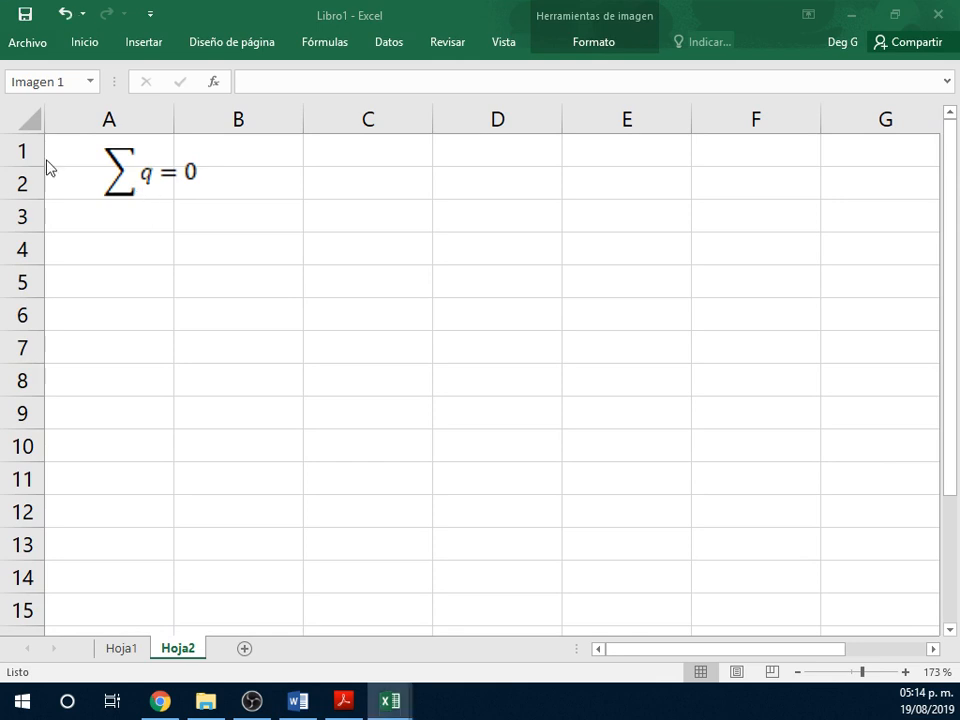
- Paste the copied Cp temperature polynomial picture on Hoja2 and place it beside the Σq = 0 equation
left_click(358, 201)
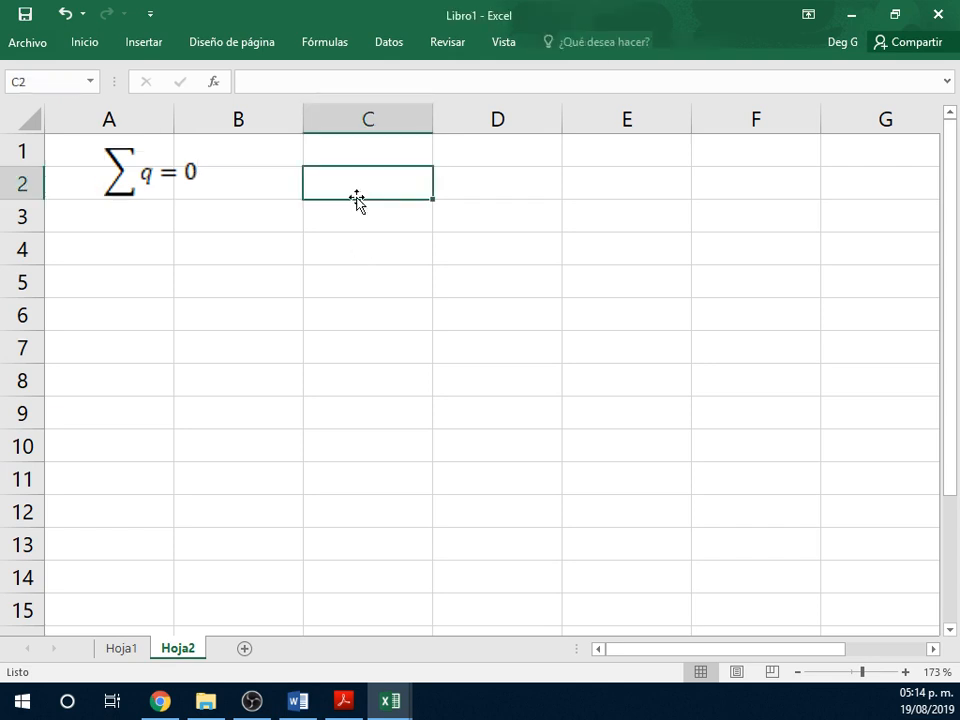
key("ctrl+v")
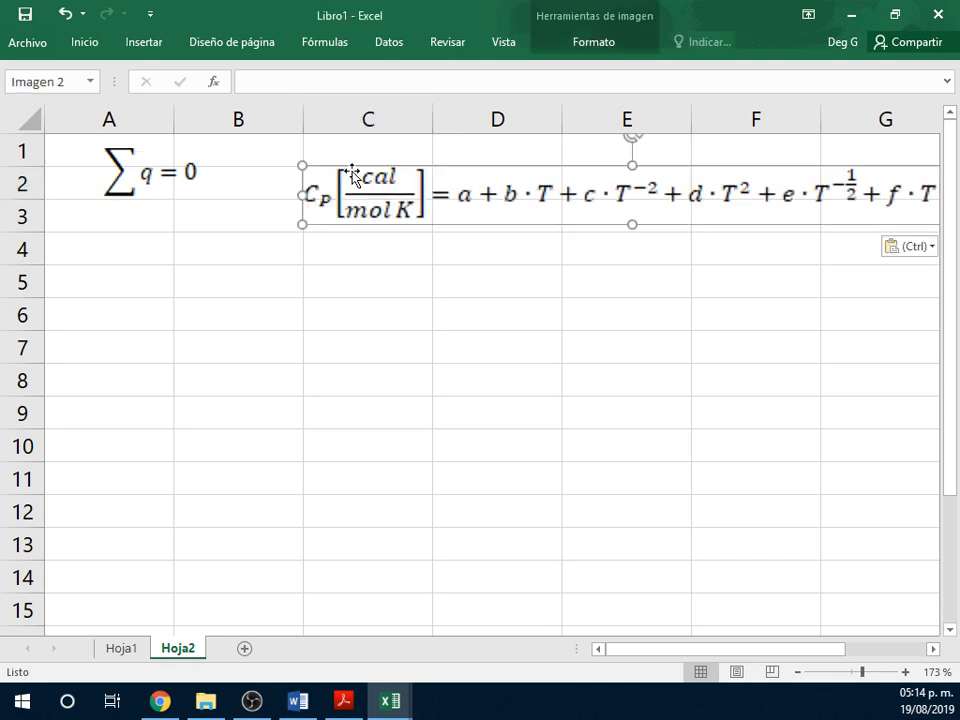
left_click_drag(328, 178, 308, 161)
- Enter the headers Sustancia, m, M and n in cells A4 to D4 of Hoja2
left_click(82, 255)
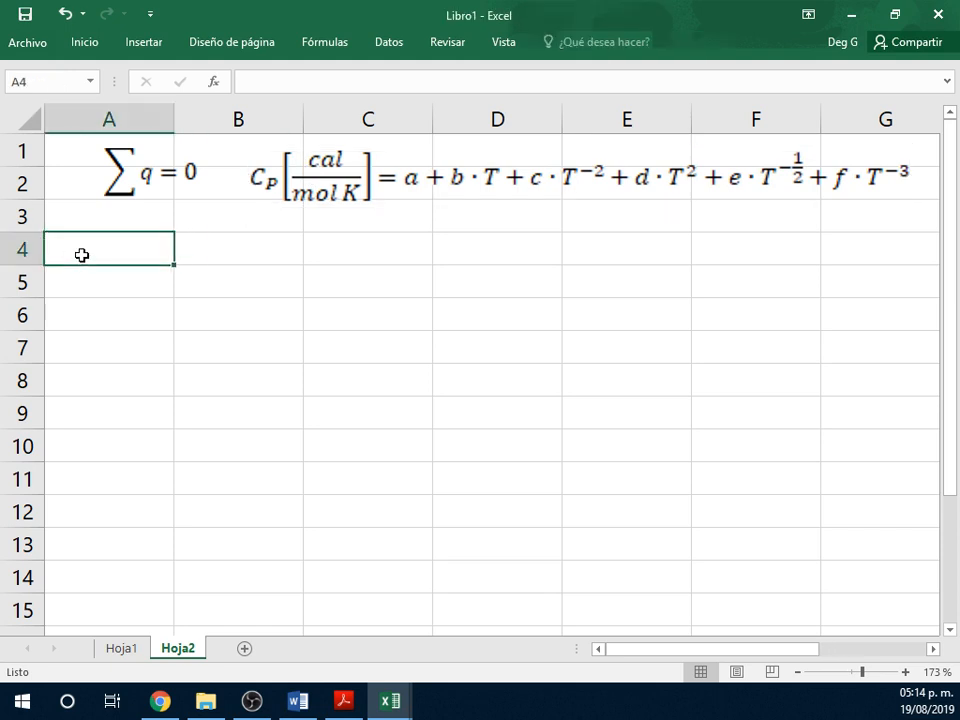
type("susta")
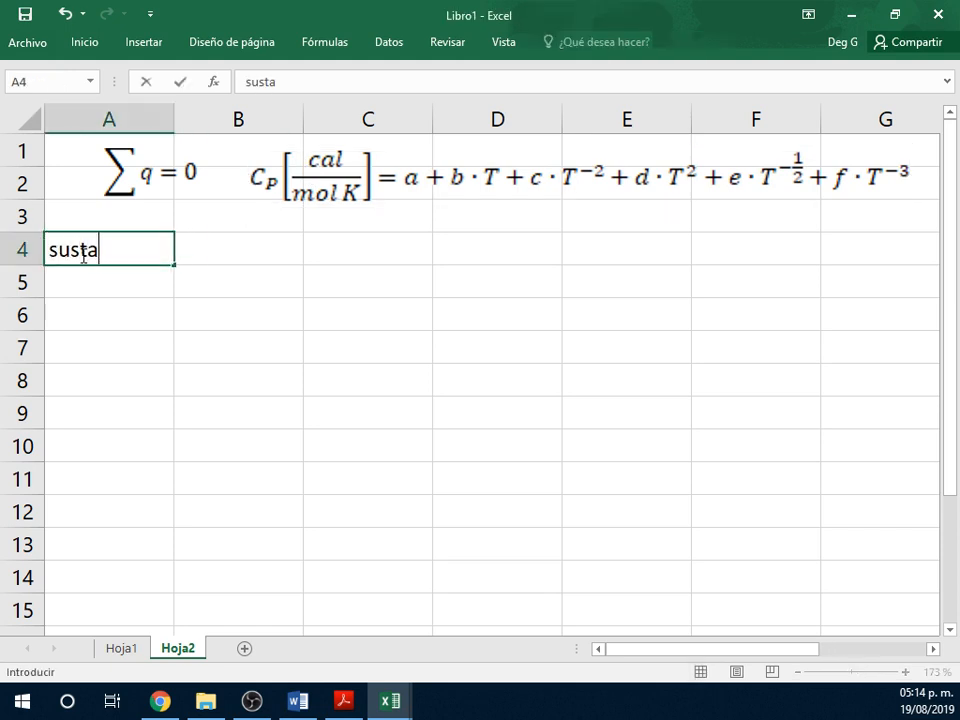
key("BackSpace")
key("BackSpace")
key("BackSpace")
key("BackSpace")
key("BackSpace")
type("Sus")
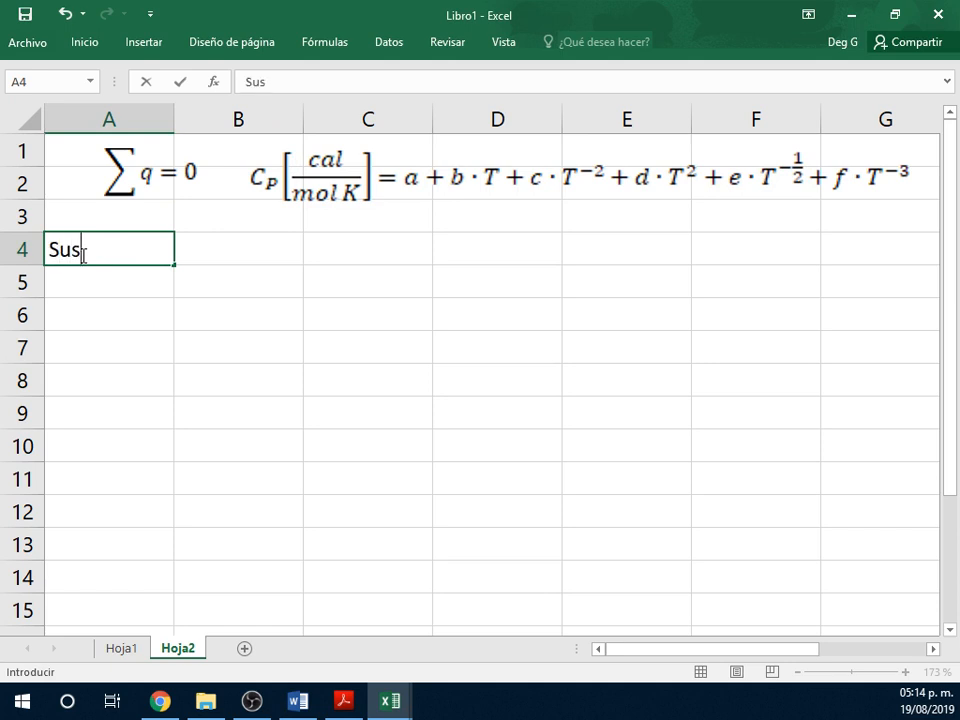
type("tancia")
key("Tab")
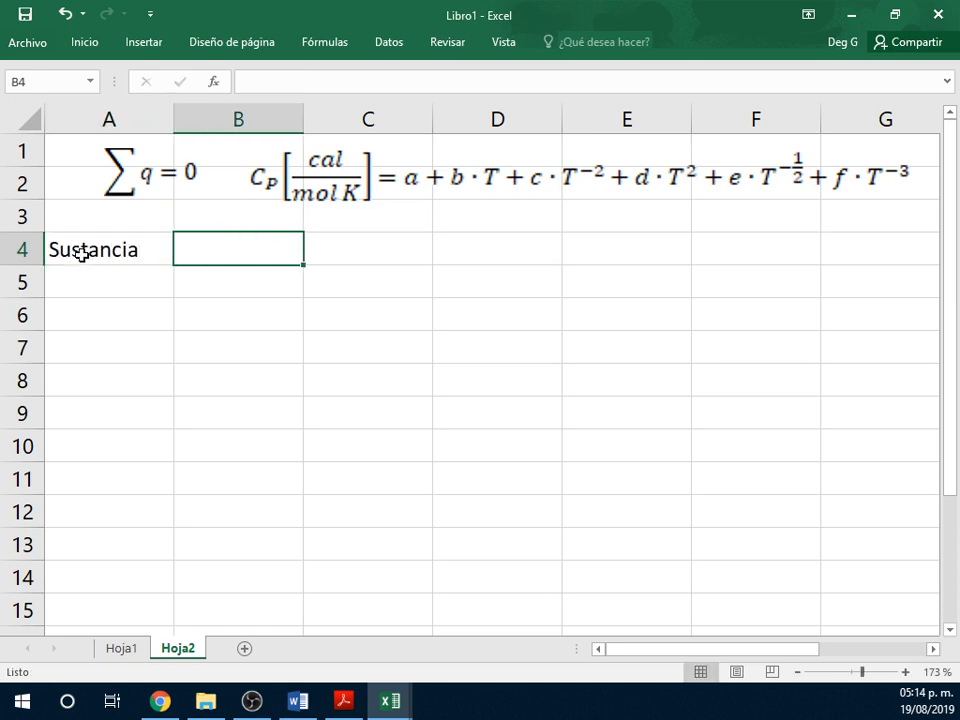
type("m")
key("Tab")
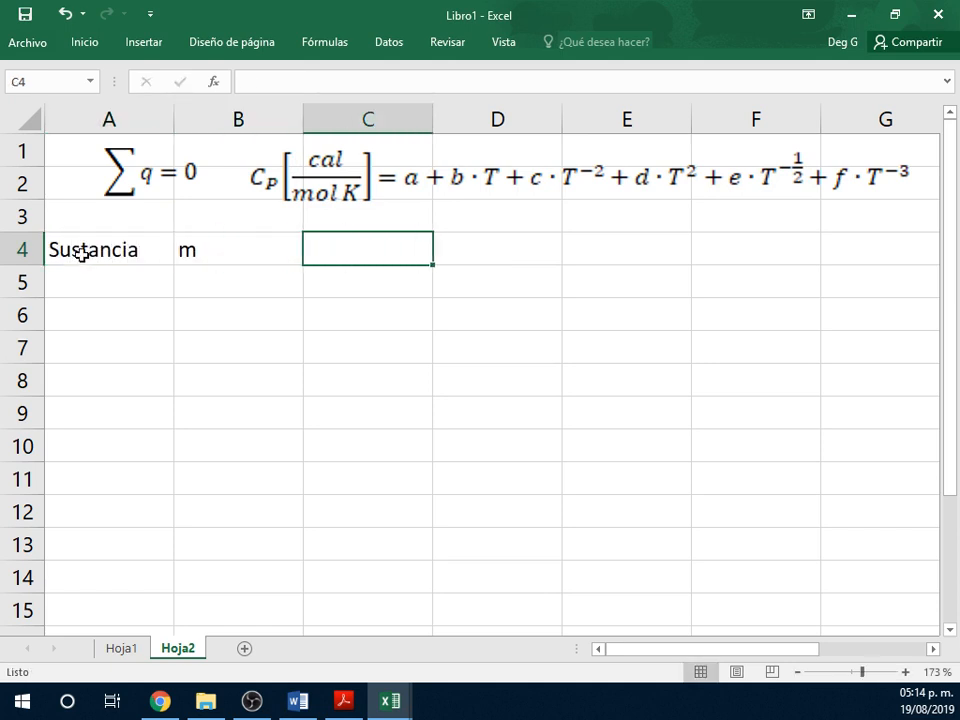
type("M")
key("Tab")
type("n")
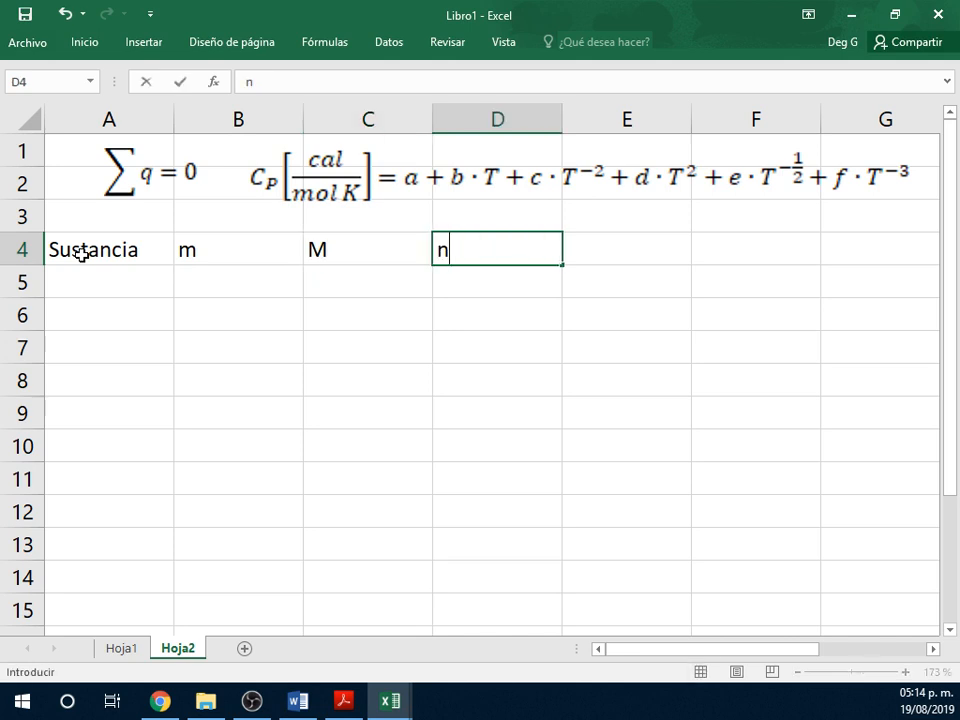
key("Tab")
- Add units to the headers in B4:D4 so they read m [kg], M [g/mol] and n [mol]
key("Left")
key("Left")
key("Left")
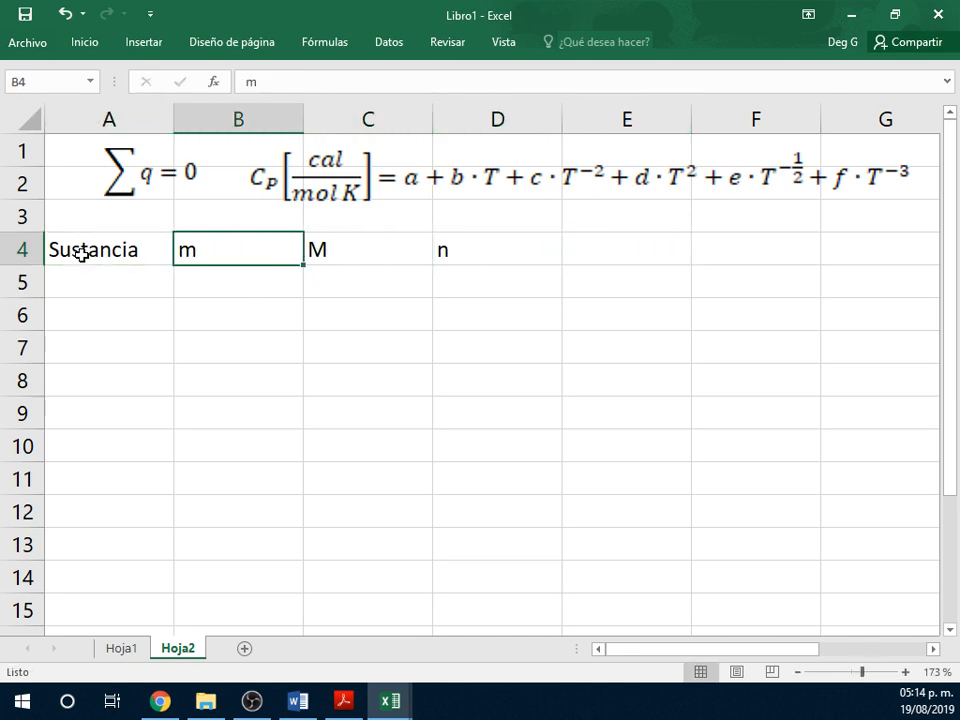
key("F2")
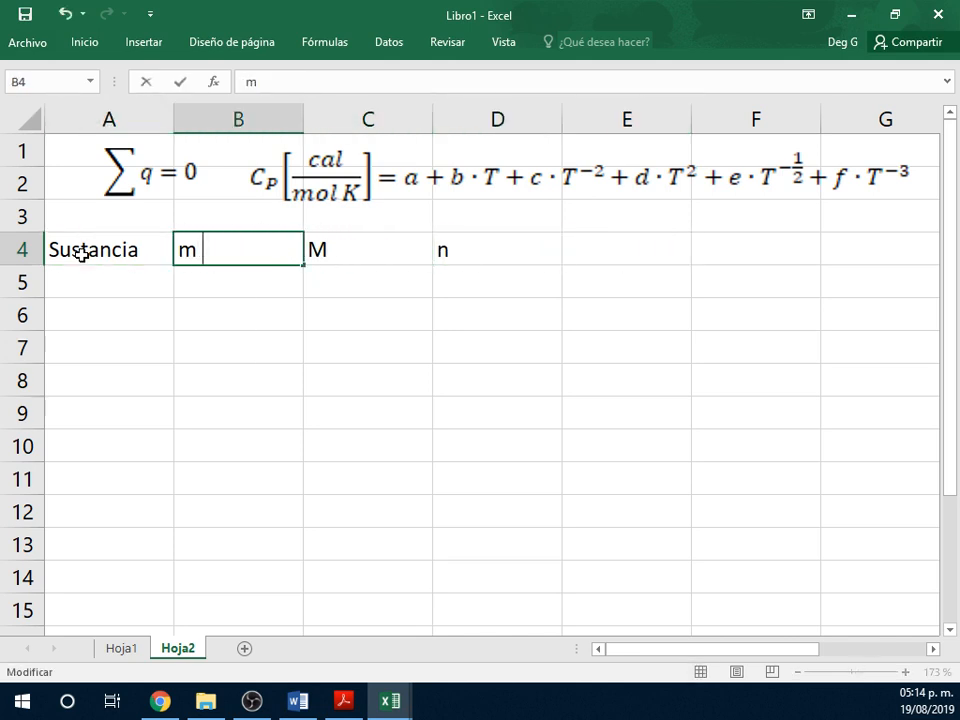
type("[kg]")
key("Tab")
key("F2")
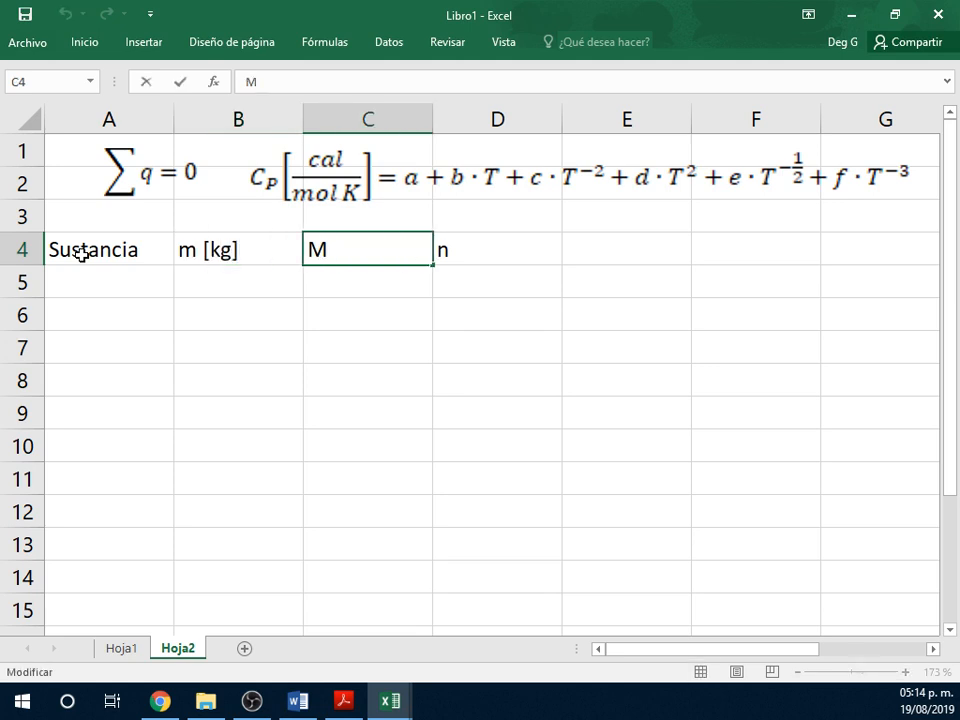
type("[g/mol]")
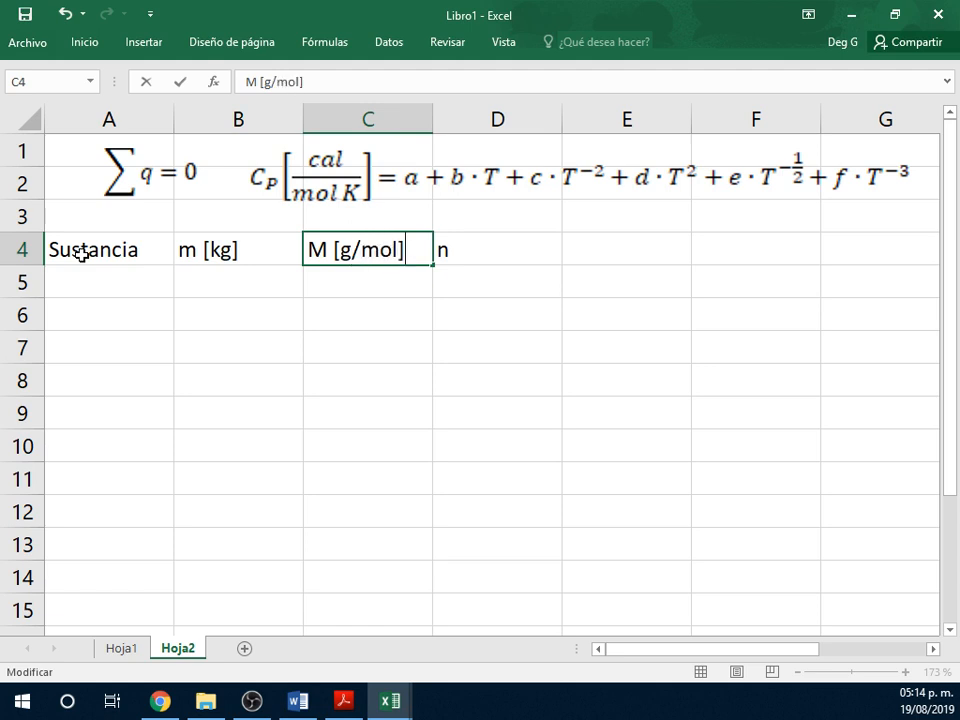
key("Tab")
key("F2")
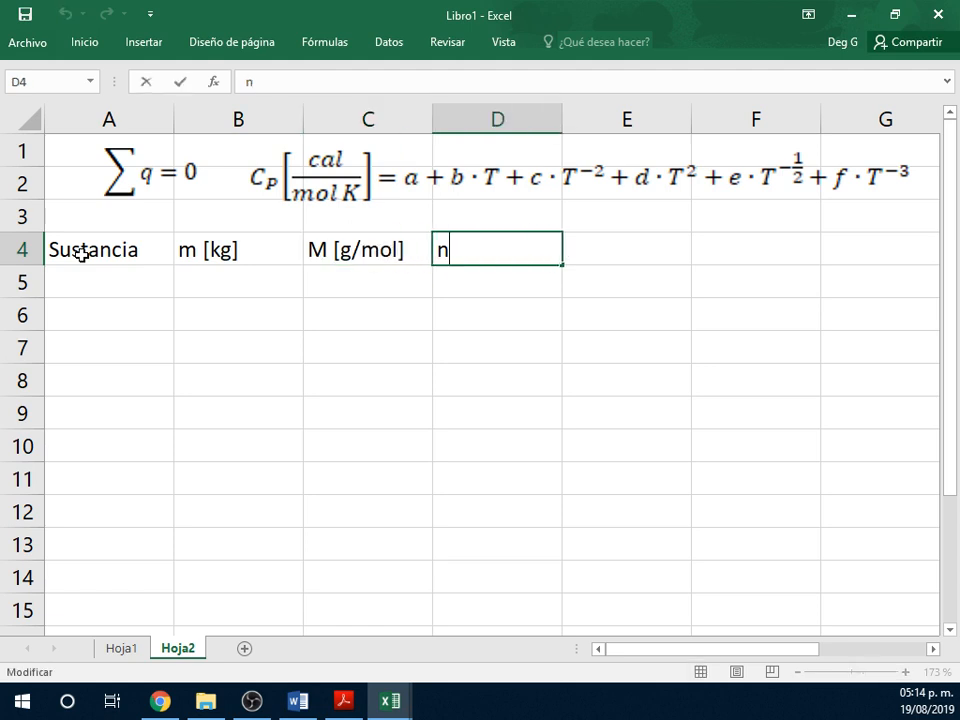
type("[mol]")
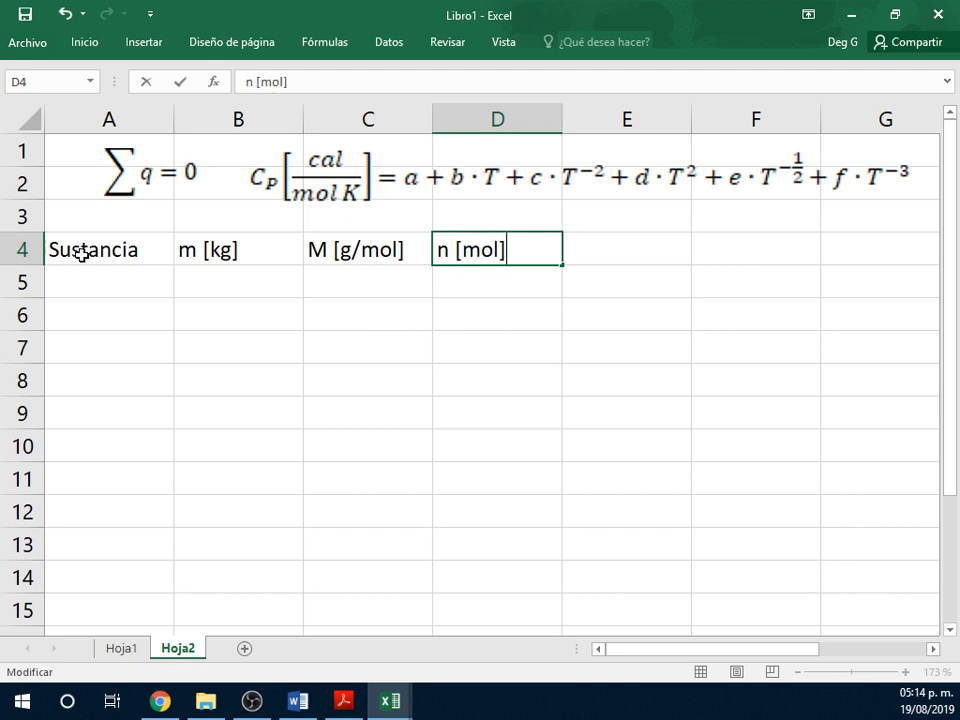
key("Tab")
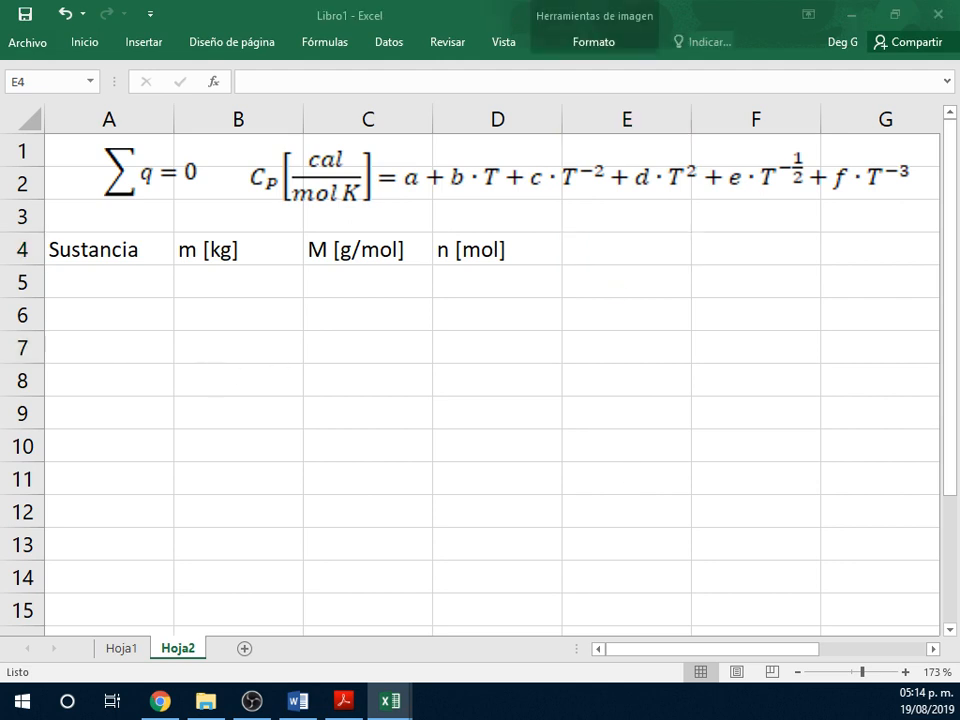
- Copy the Cp coefficient table and paste it on Hoja2 starting at E4
key("ctrl+c")
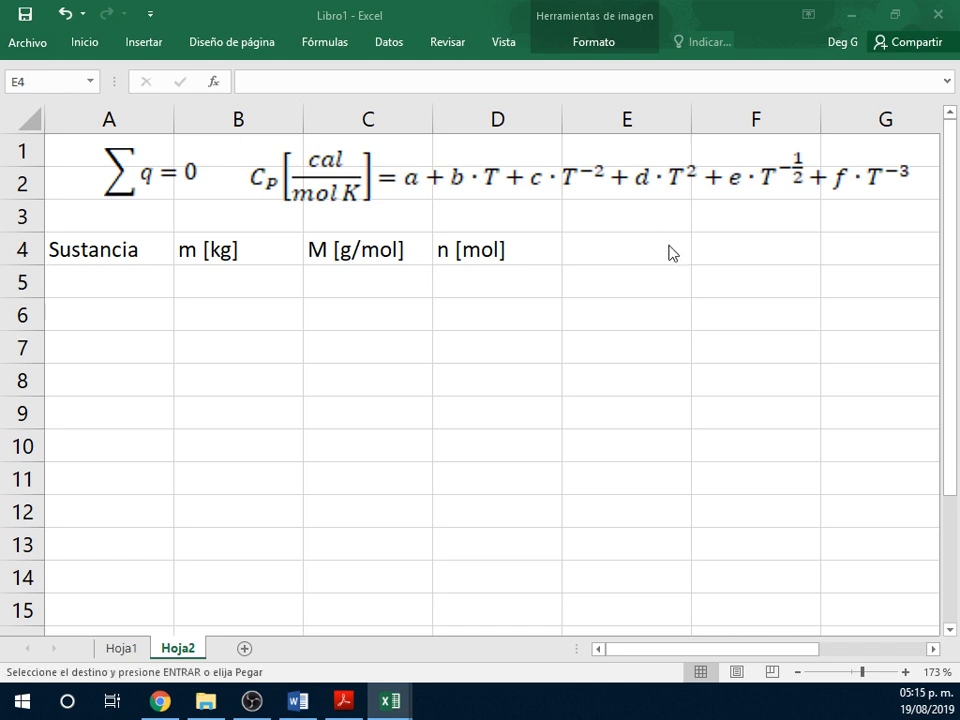
left_click(606, 249)
key("ctrl+v")
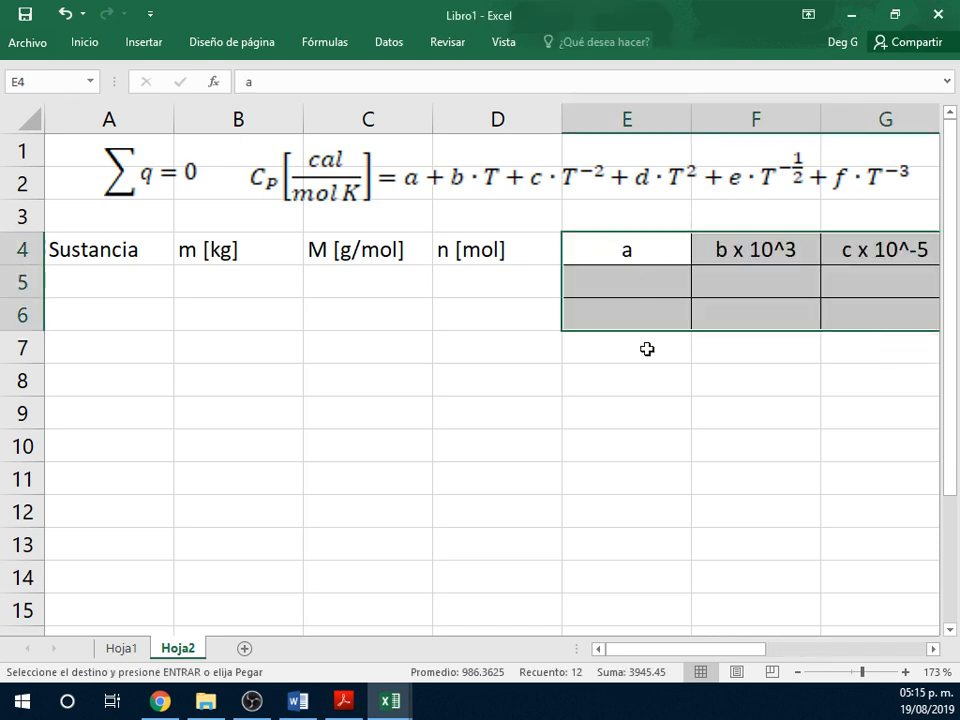
- Clear the T inf and T sup values in K5:L6 and return to cell A5 under Sustancia
scroll(646, 347, "down", 2, "ctrl")
scroll(647, 348, "down", 2, "ctrl")
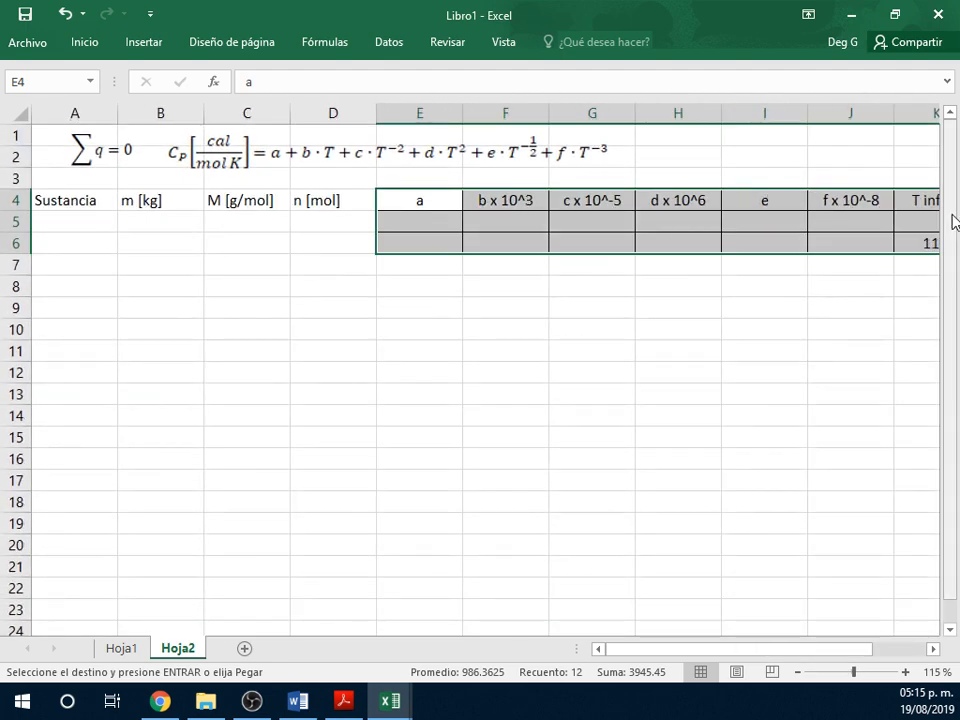
scroll(857, 222, "right", 1)
left_click(811, 218)
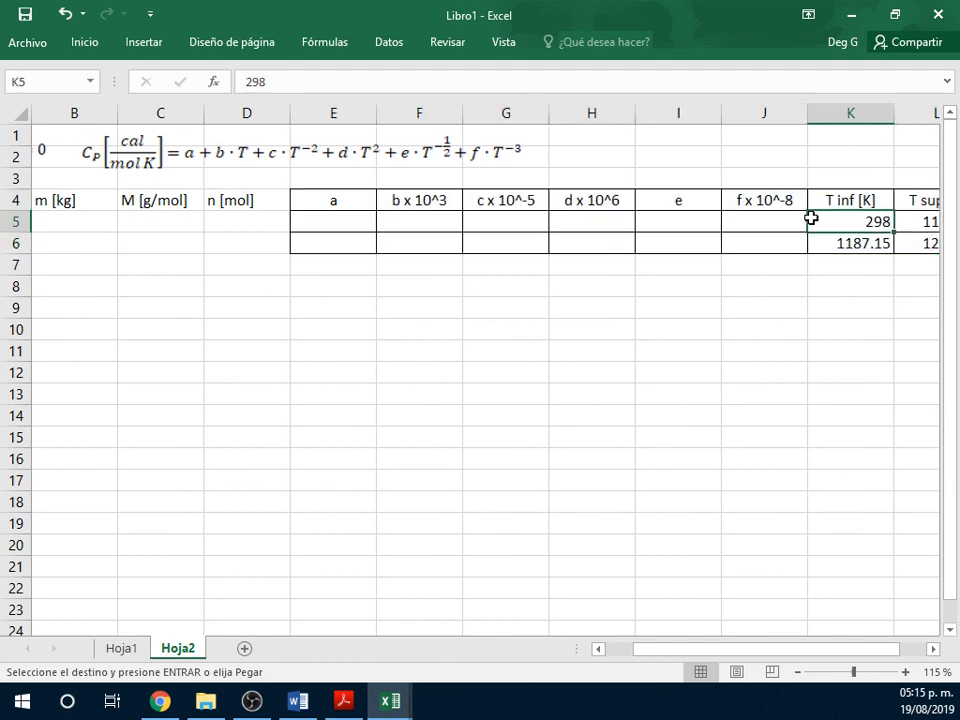
key("shift+Right")
key("shift+Down")
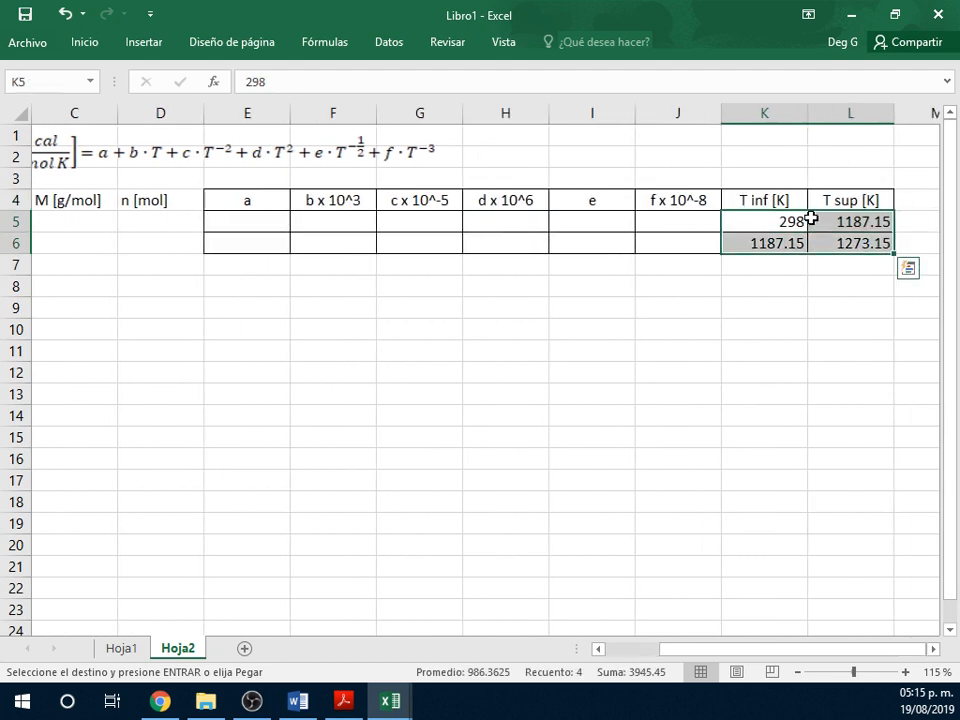
key("Delete")
key("Left")
key("Left")
key("Left")
key("Left")
key("Left")
key("Left")
key("Left")
key("Left")
key("Left")
key("Left")
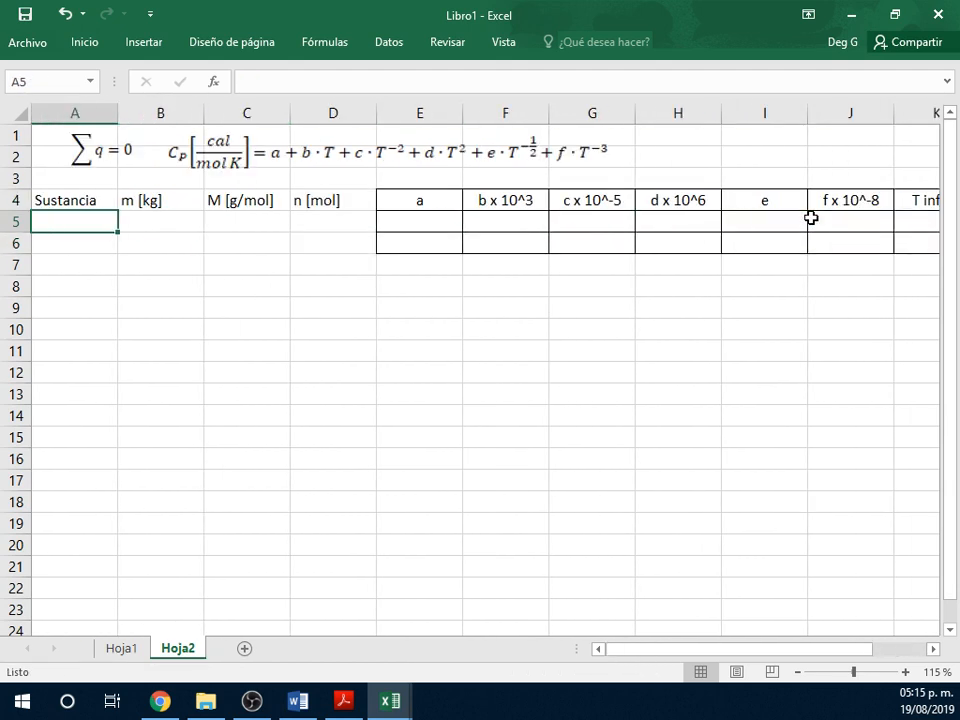
scroll(663, 329, "up", 3)
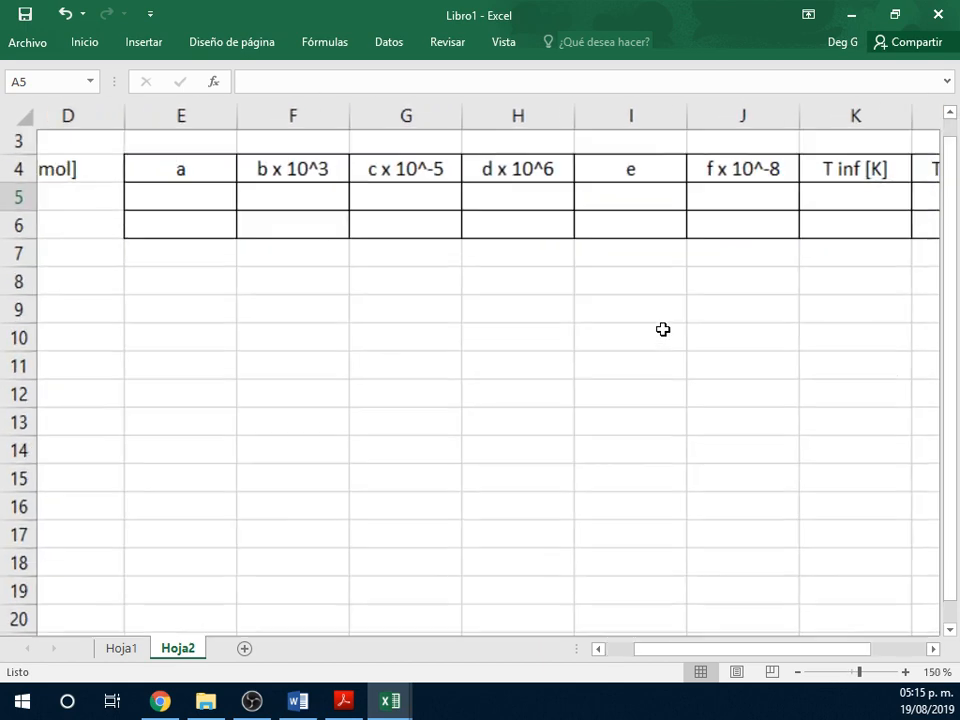
scroll(663, 329, "left", 2)
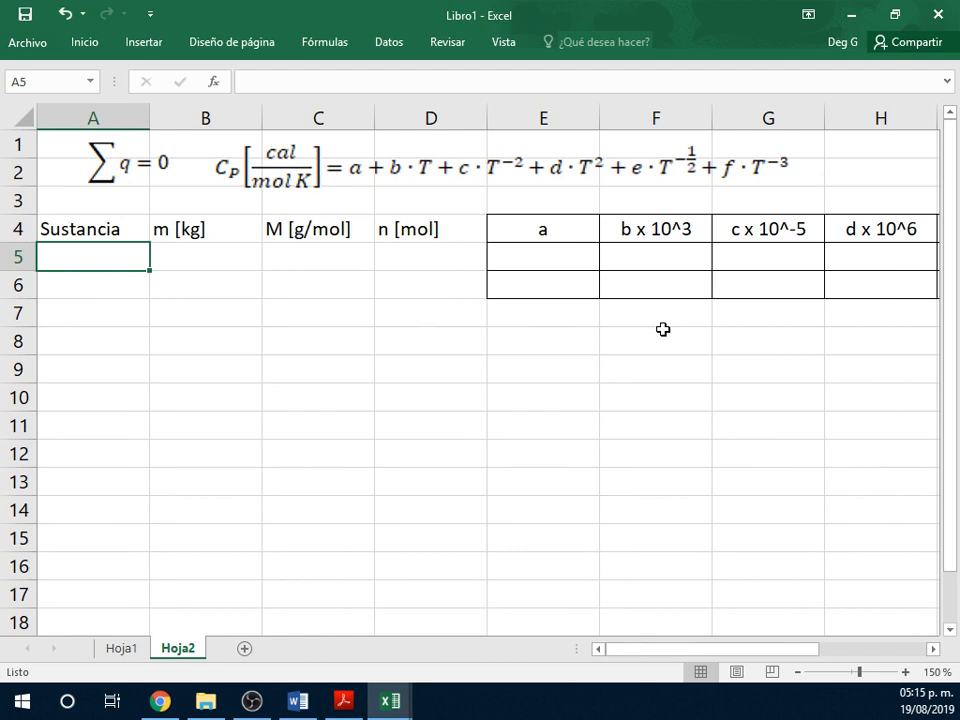
- Enter Zn as the first substance in cell A5 of Hoja2
type("Z")
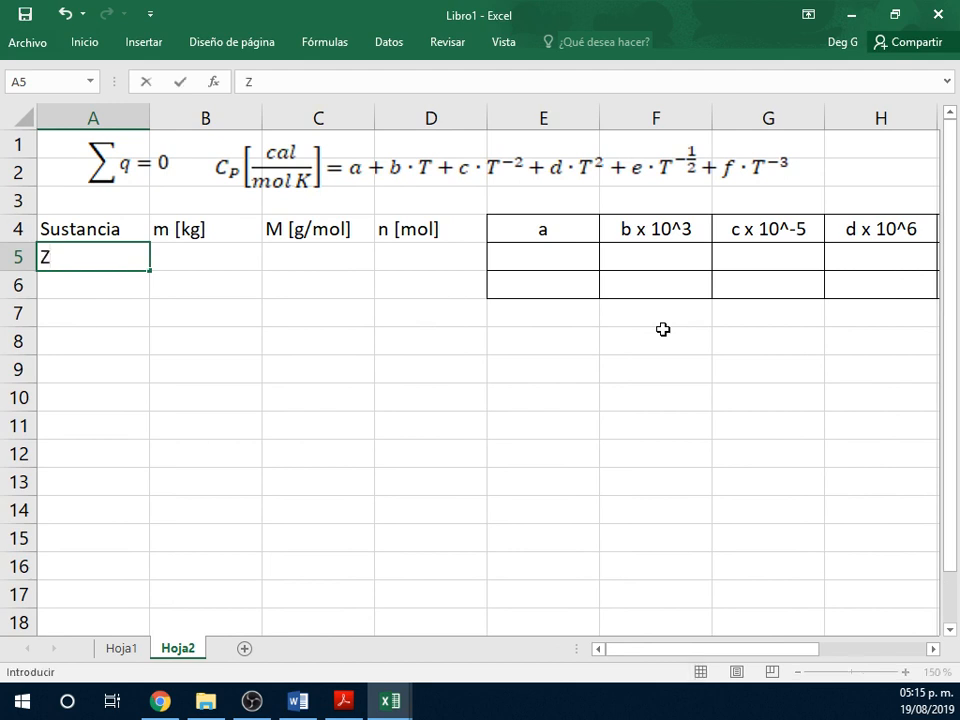
type("n")
key("Return")
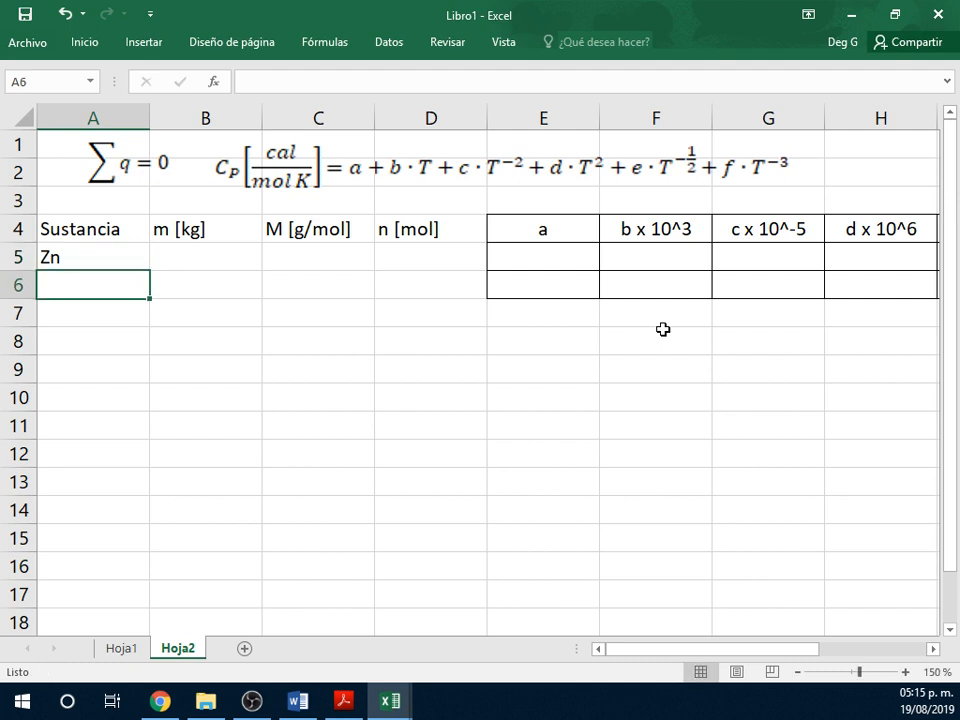
type("Al")
key("BackSpace")
key("BackSpace")
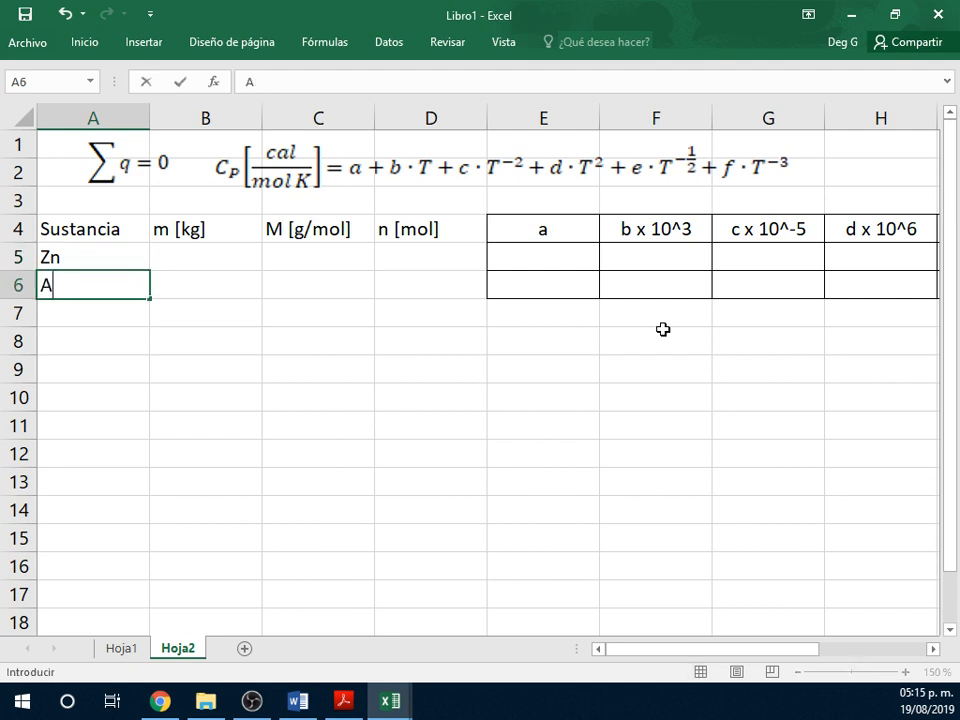
key("Return")
- Enter the substances <Zn> in A5 and <Al> in A6, with angle brackets around each symbol
key("Up")
key("Up")
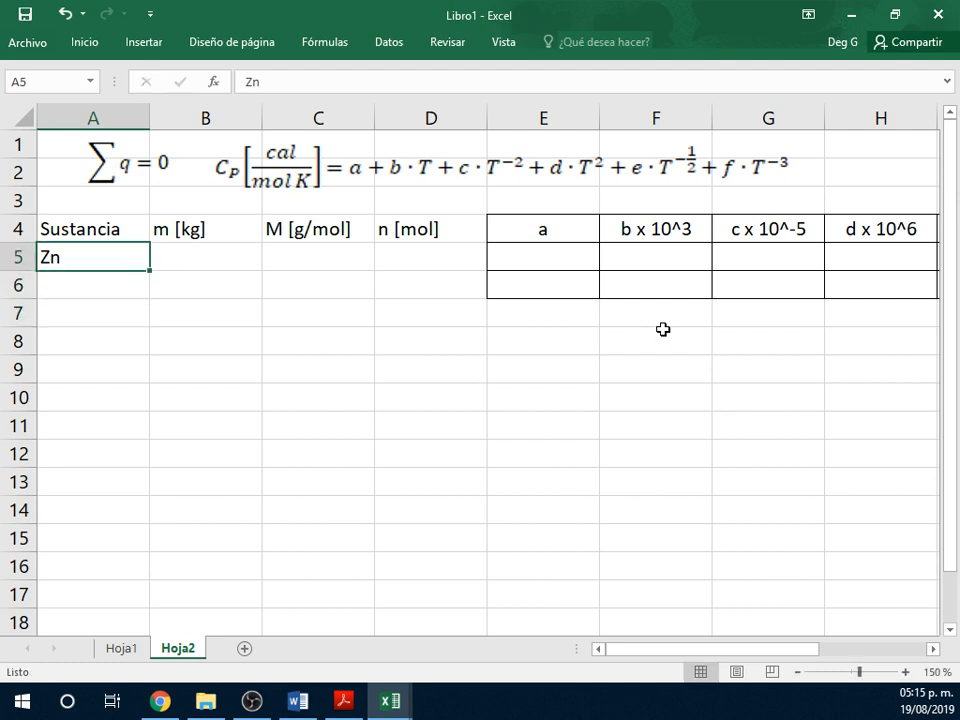
type(">")
key("BackSpace")
type(">")
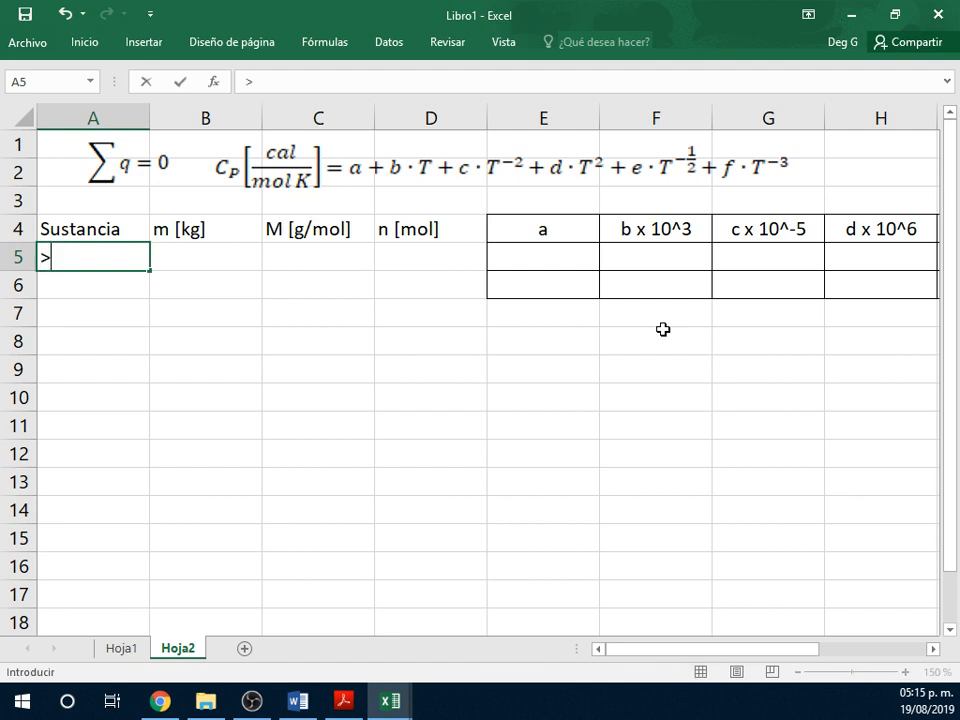
key("BackSpace")
type("<Zn>")
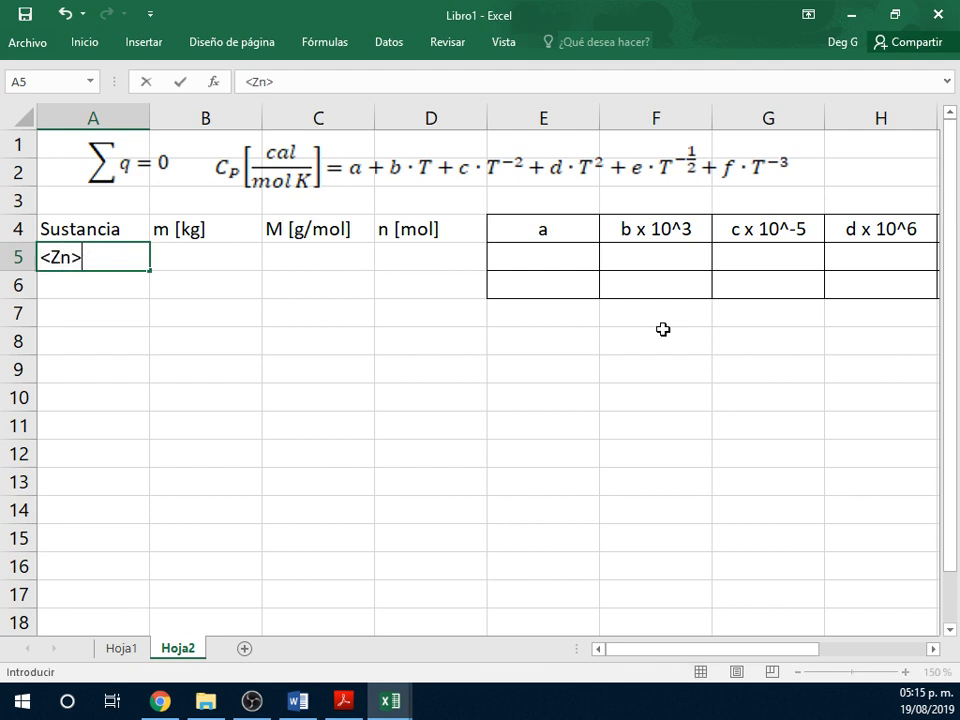
key("Return")
type("<")
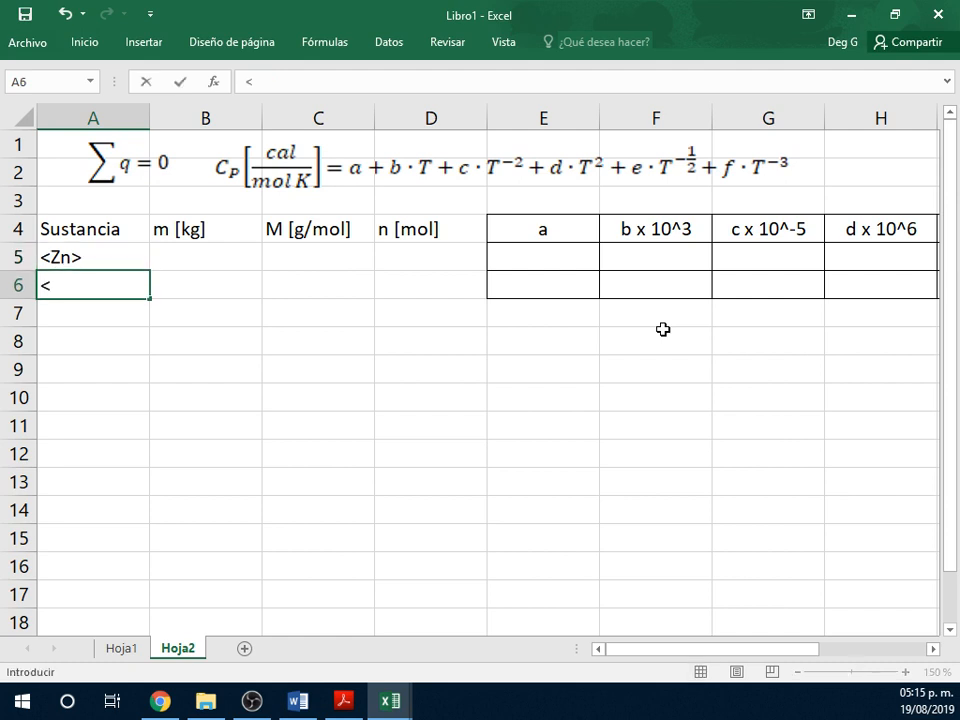
type("Al>")
key("Return")
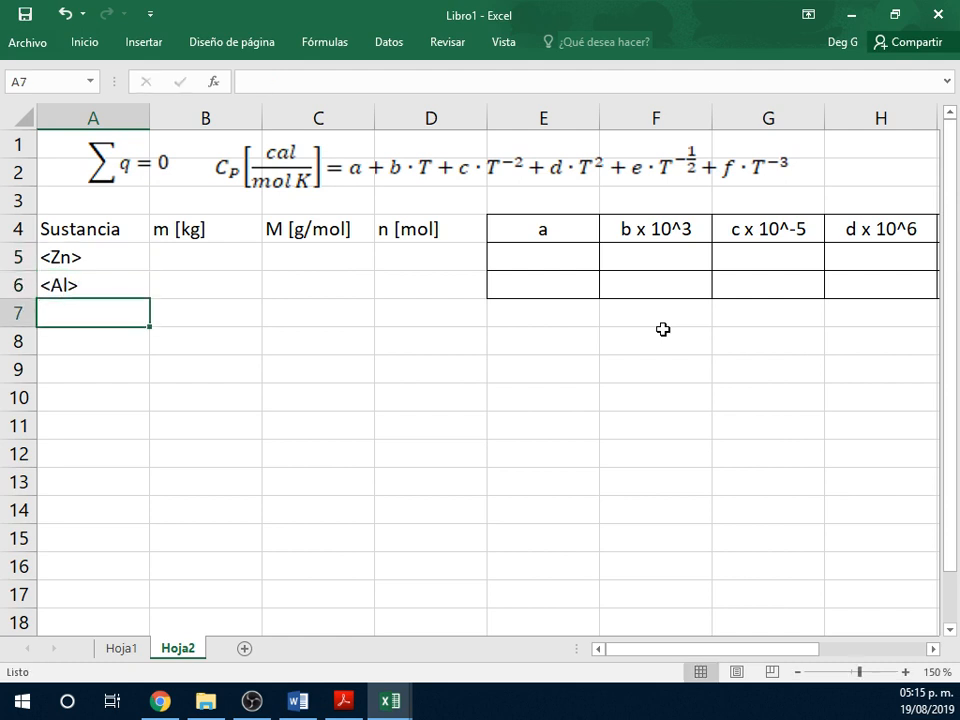
- Enter the masses 70 kg for <Zn> in B5 and 30 kg for <Al> in B6
key("Up")
key("Up")
key("Right")
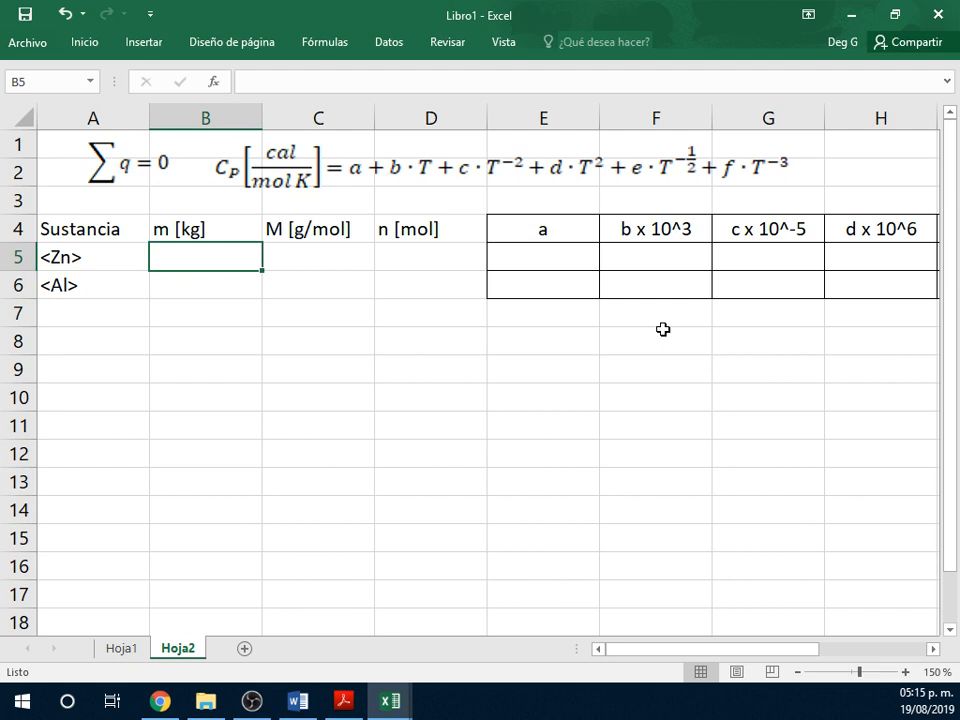
type("70")
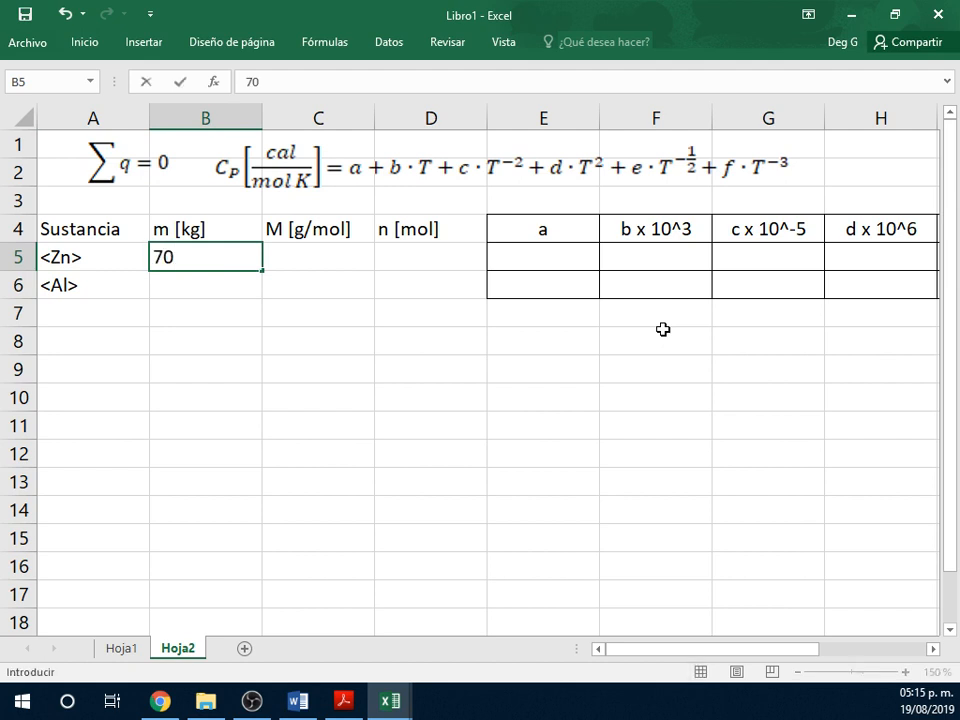
key("Return")
type("30")
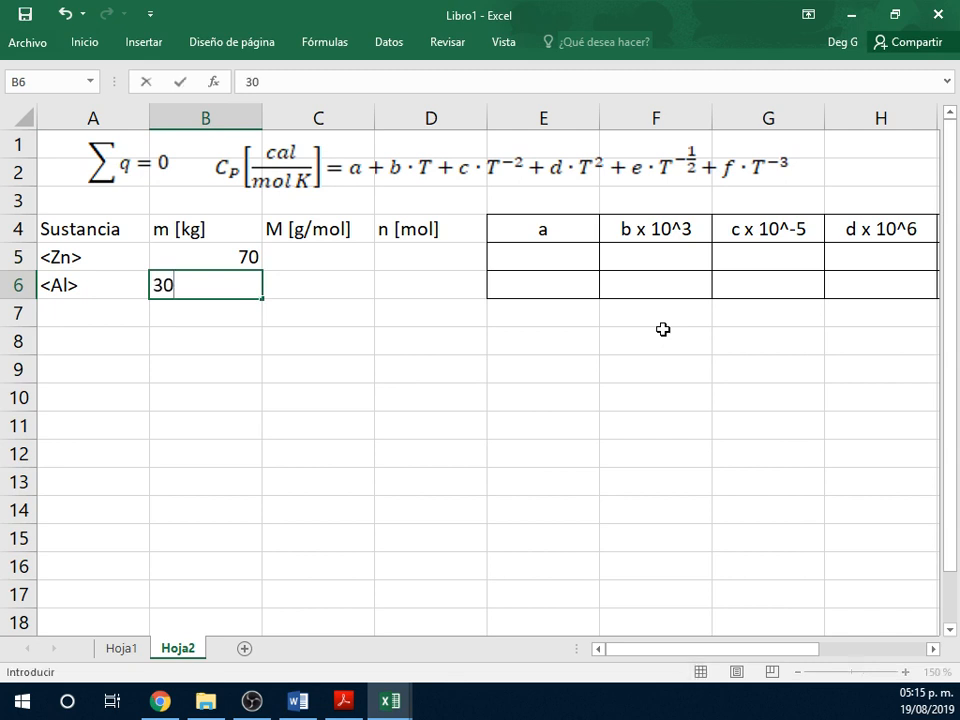
key("Return")
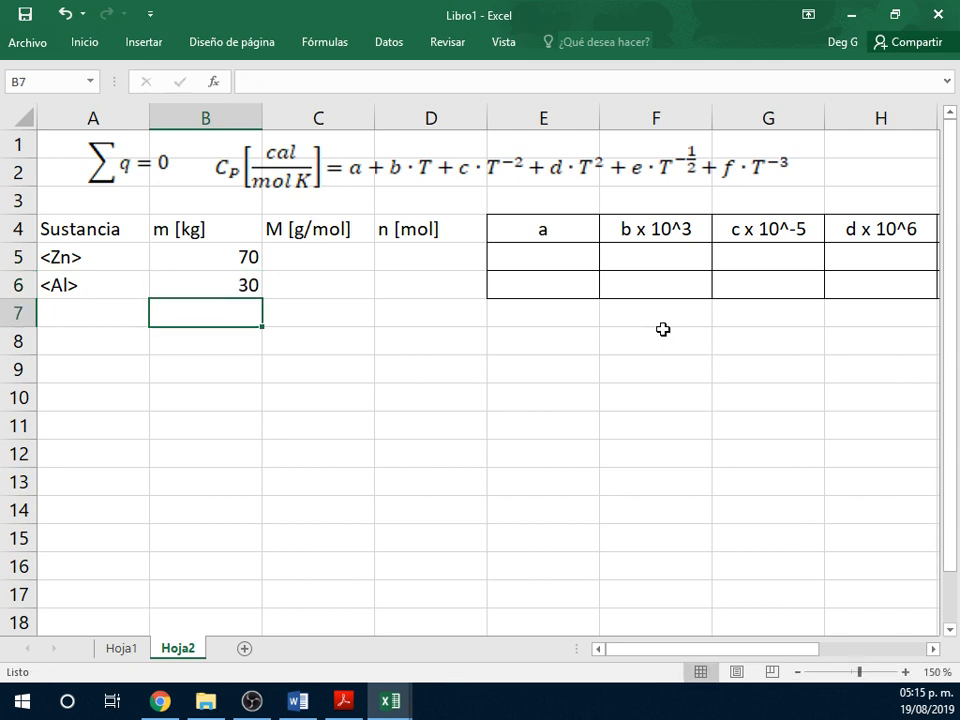
- Enter 26.98 g/mol as the molar mass of <Al> in cell C6
key("Up")
key("Right")
key("Up")
key("Up")
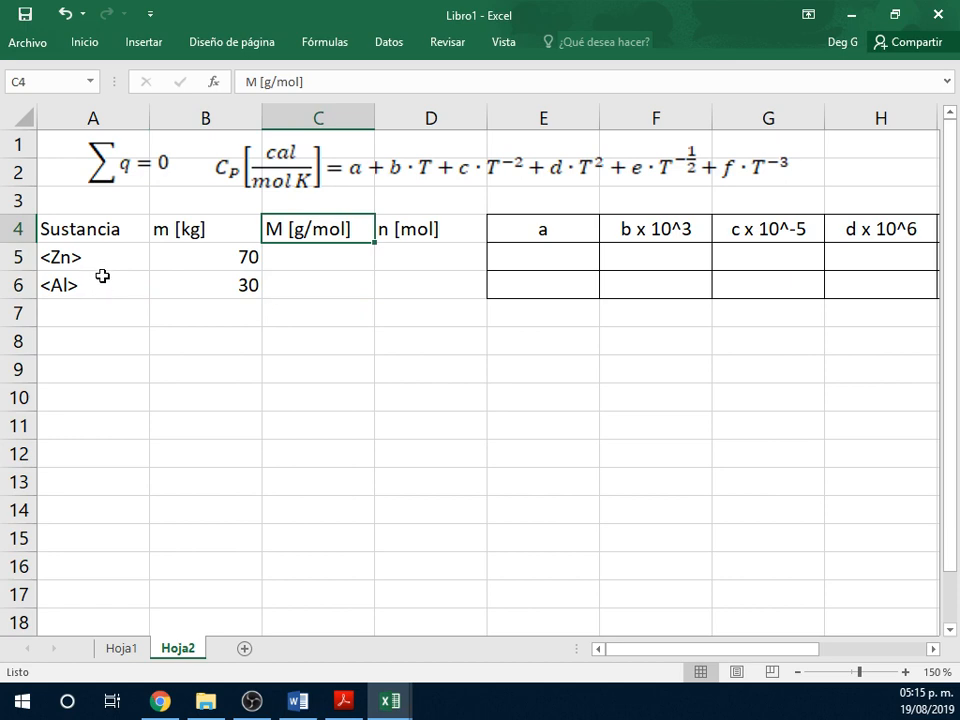
left_click(315, 257)
scroll(354, 350, "up", 3)
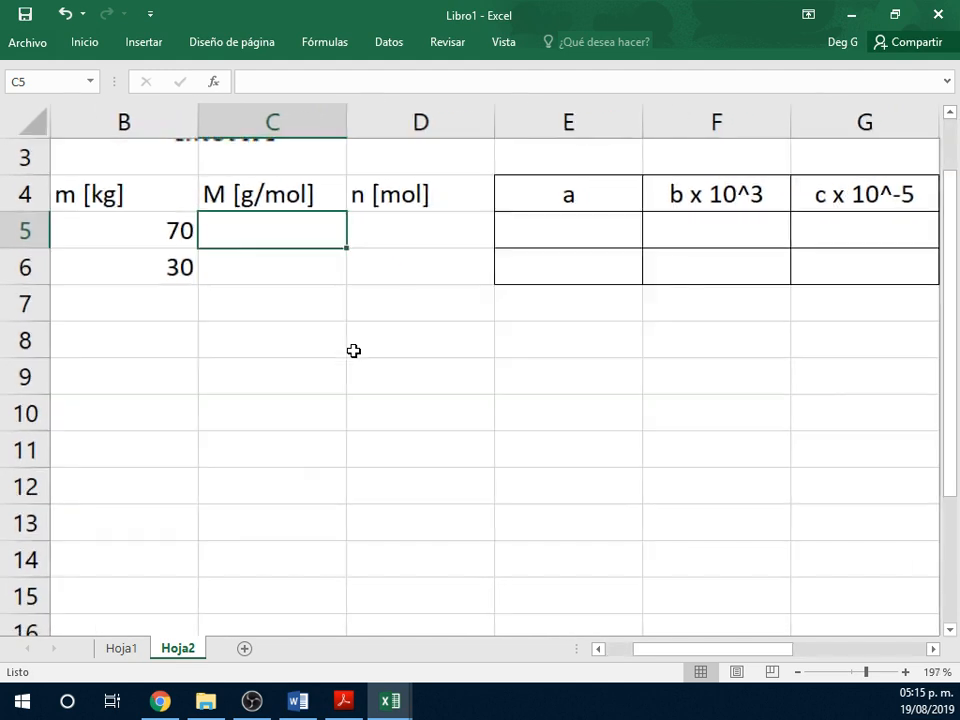
scroll(354, 350, "up", 1)
scroll(354, 350, "left", 1)
left_click(392, 342)
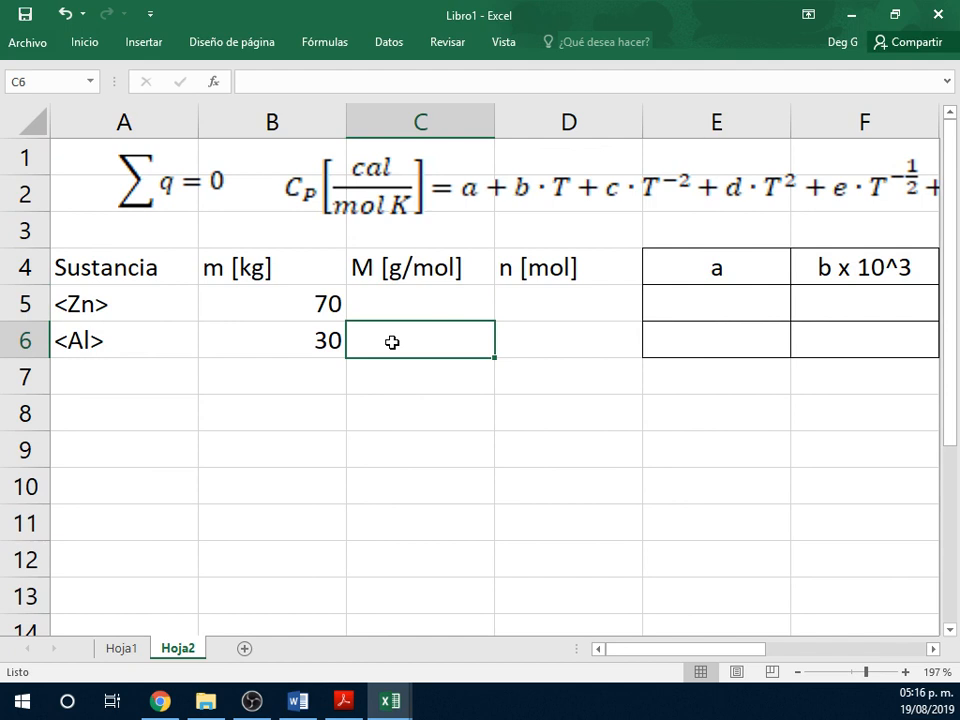
type("26.98")
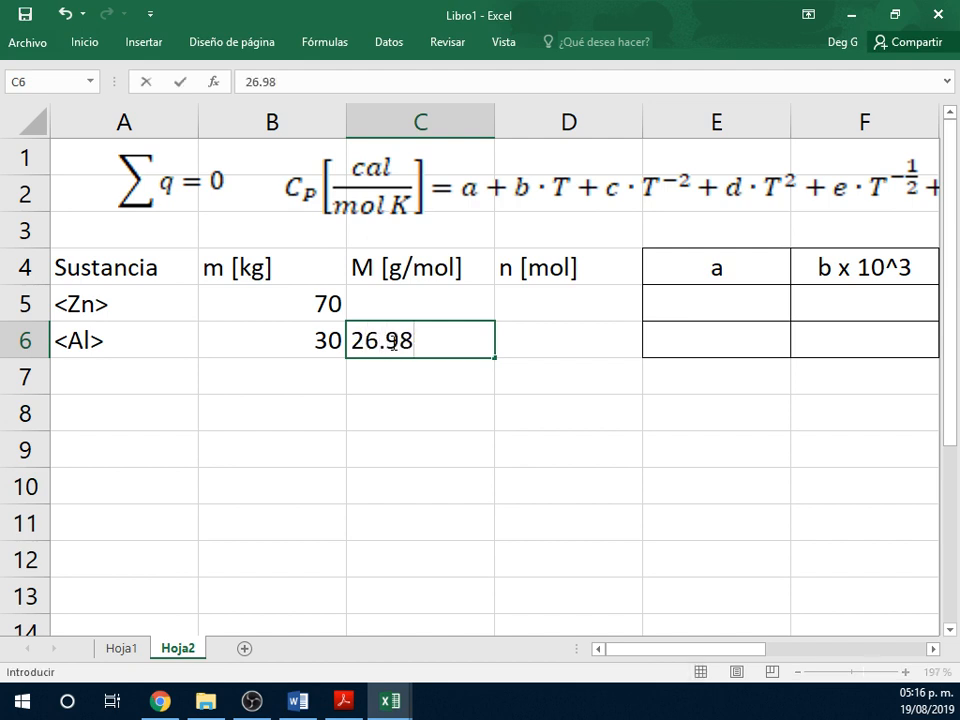
key("ctrl+Return")
- Enter 65.39 g/mol as the molar mass of <Zn> in cell C5
key("Up")
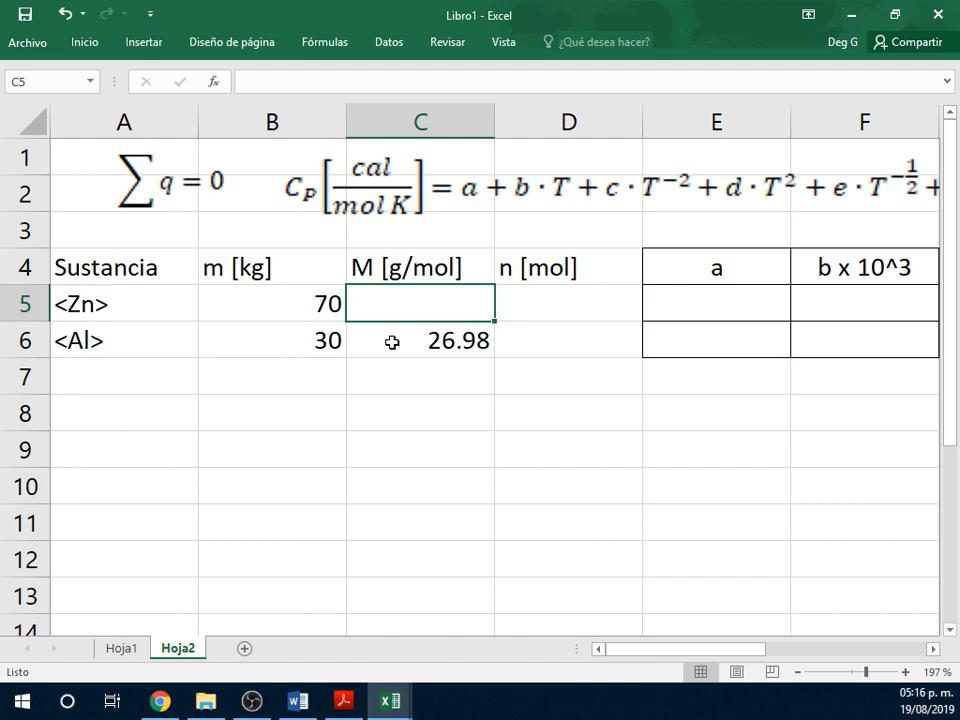
type("65.")
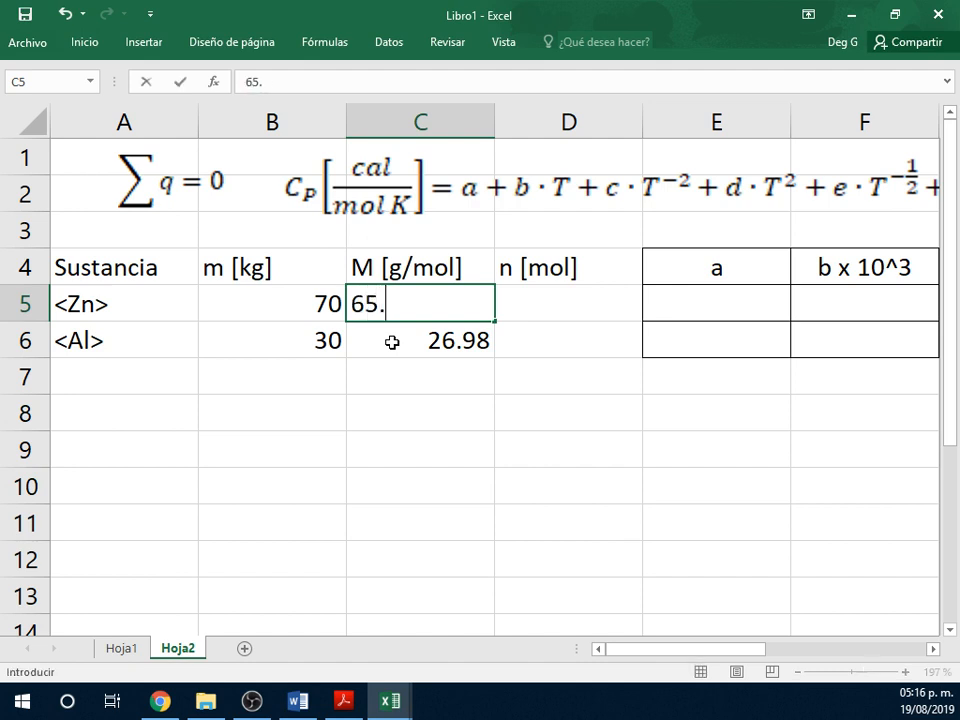
type("39")
key("Return")
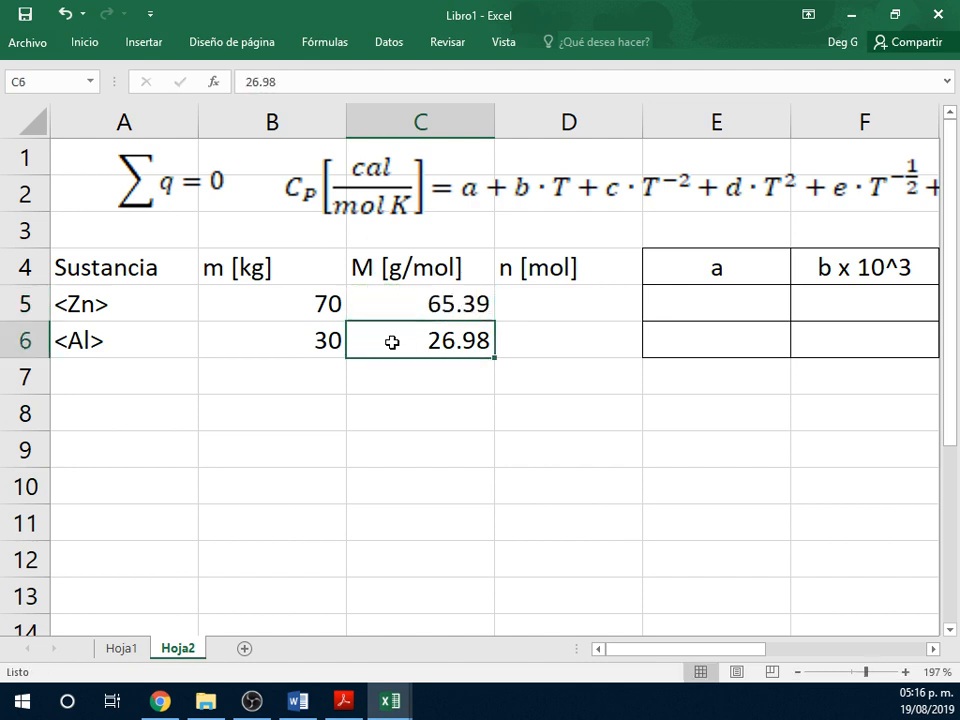
- Calculate the moles of <Zn> in D5 with the formula =B5*1000/C5
key("Up")
key("Right")
type("=")
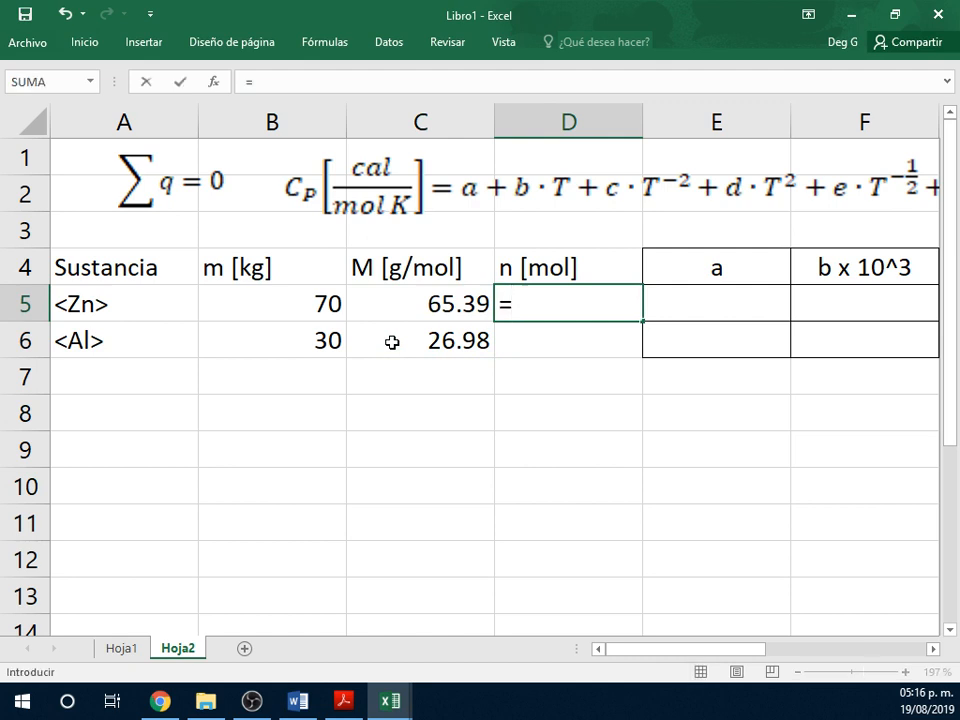
key("Left")
key("Left")
type("*10")
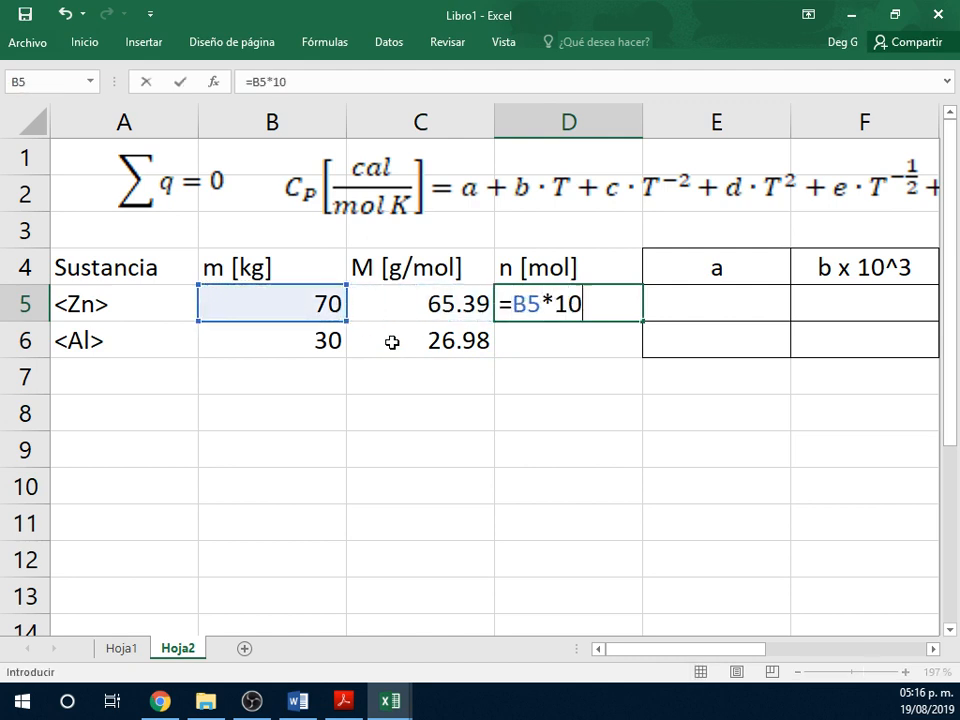
type("00/")
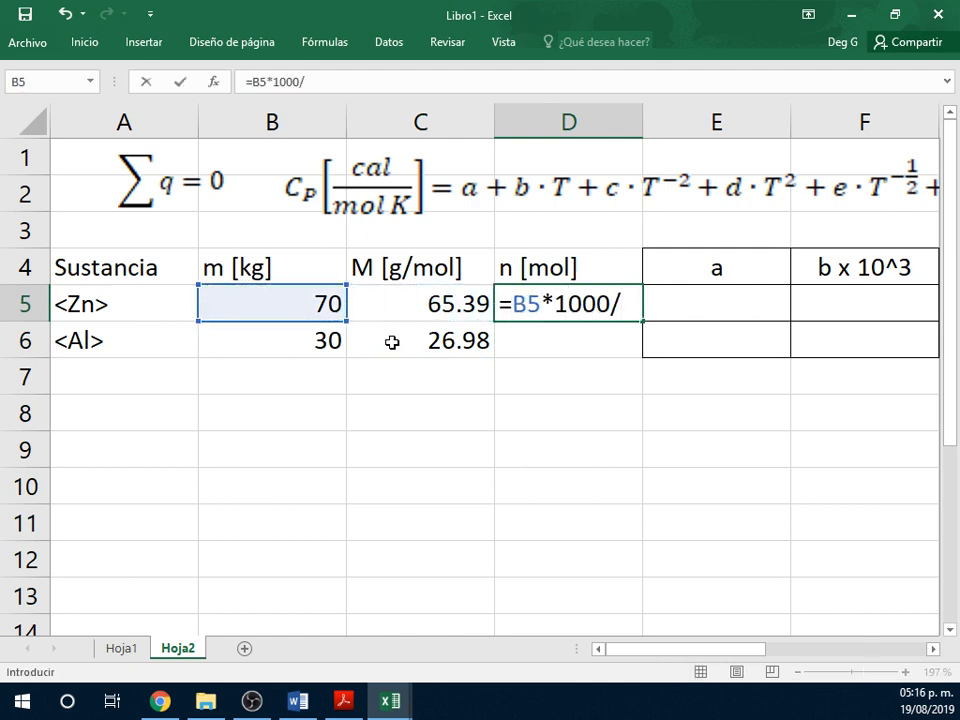
key("Left")
key("Return")
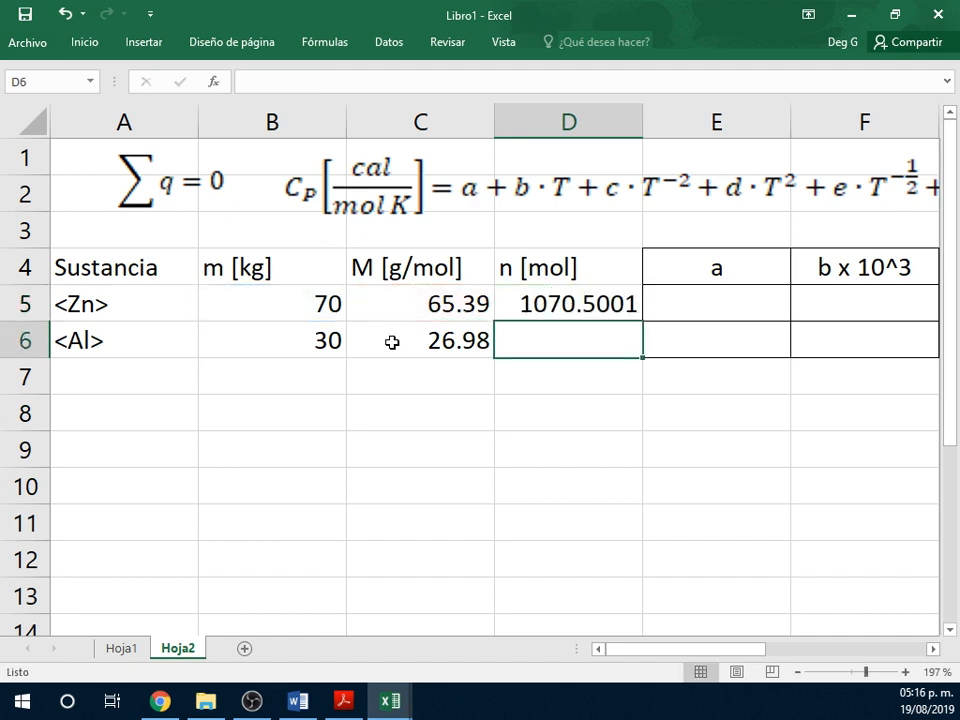
- Fill the moles formula from D5 down to D6 for the <Al> row
left_click(574, 304)
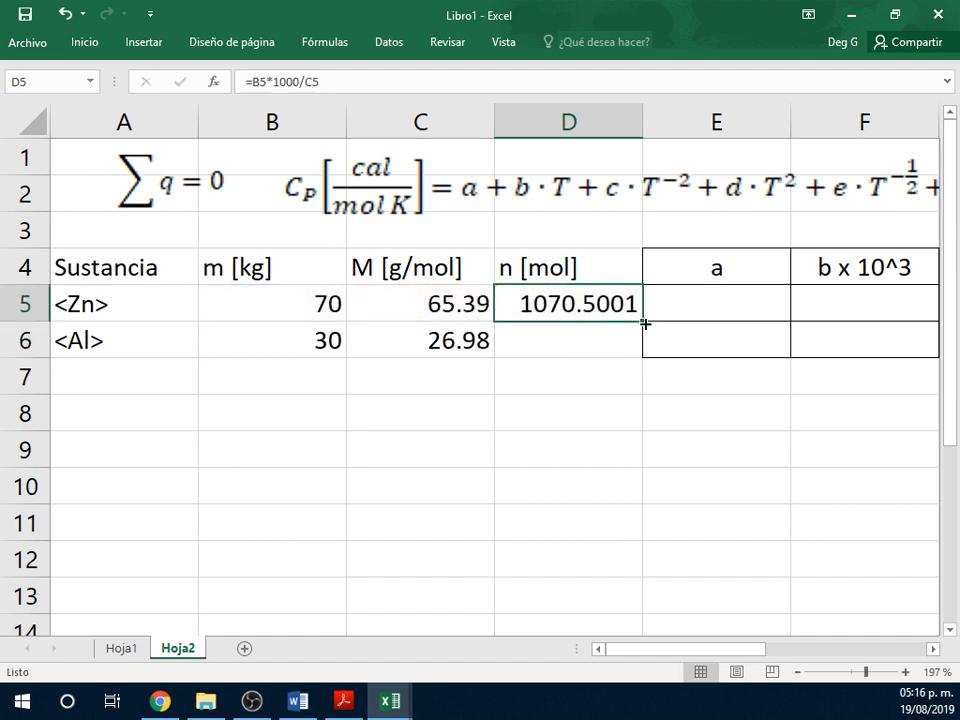
left_click_drag(645, 324, 652, 343)
left_click(712, 348)
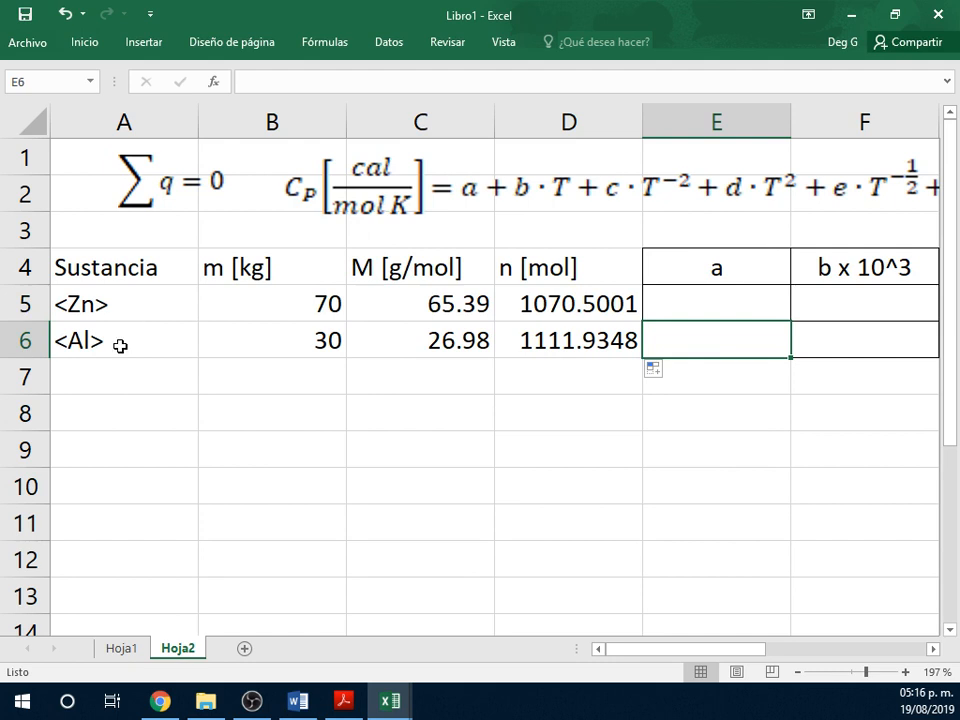
- Rename the header in K4 from T inf [K] to T inc [K]
scroll(354, 320, "right", 4)
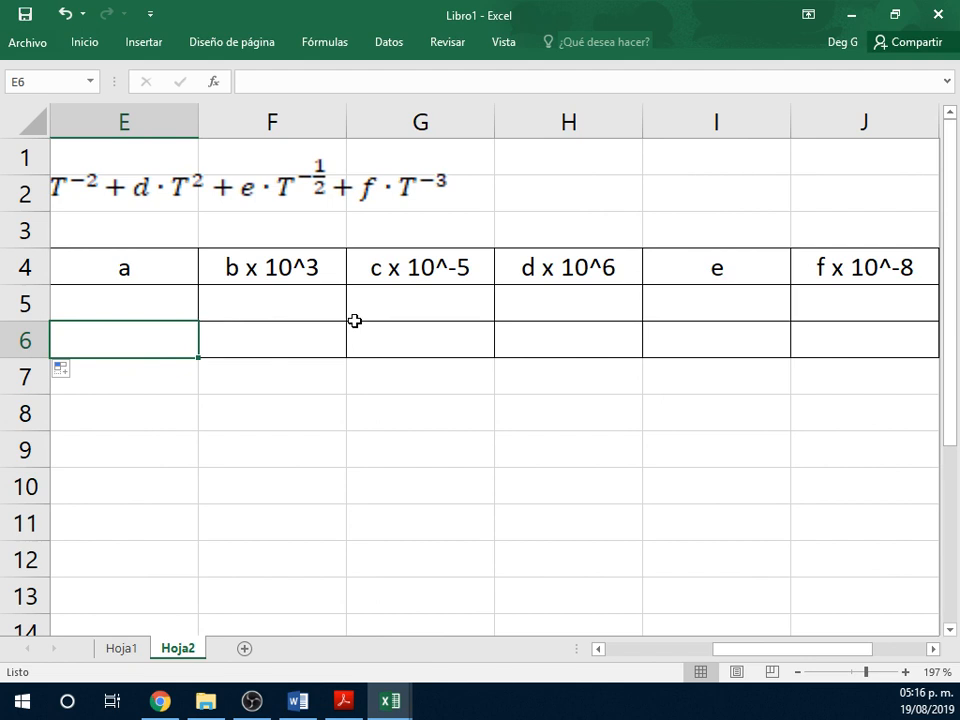
scroll(354, 320, "right", 2)
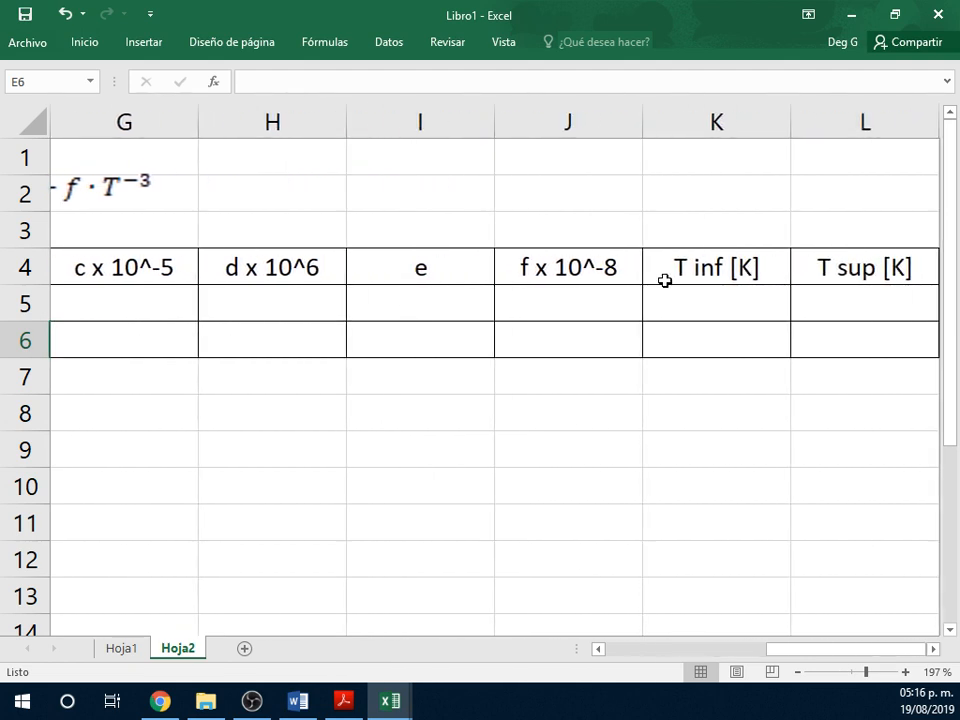
double_click(700, 268)
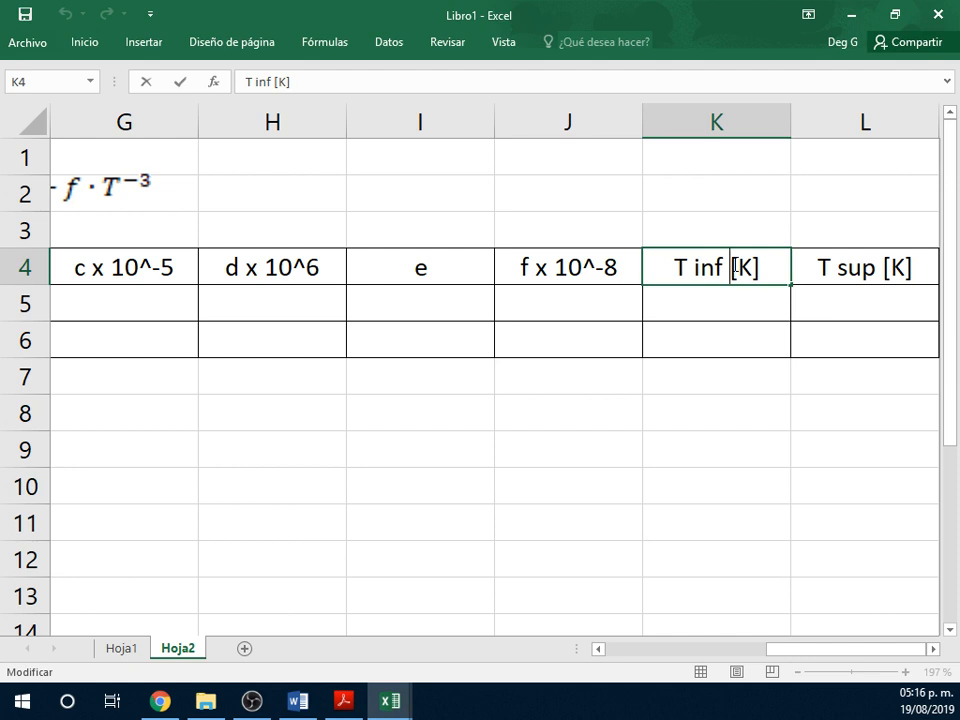
key("BackSpace")
key("BackSpace")
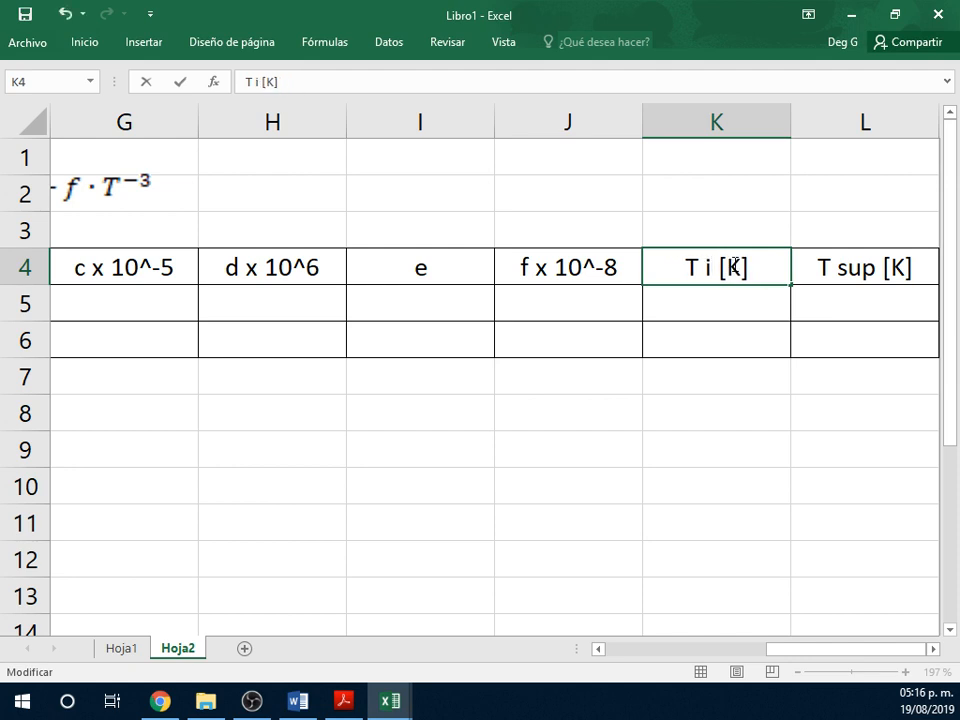
type("in")
key("BackSpace")
key("BackSpace")
type("nc")
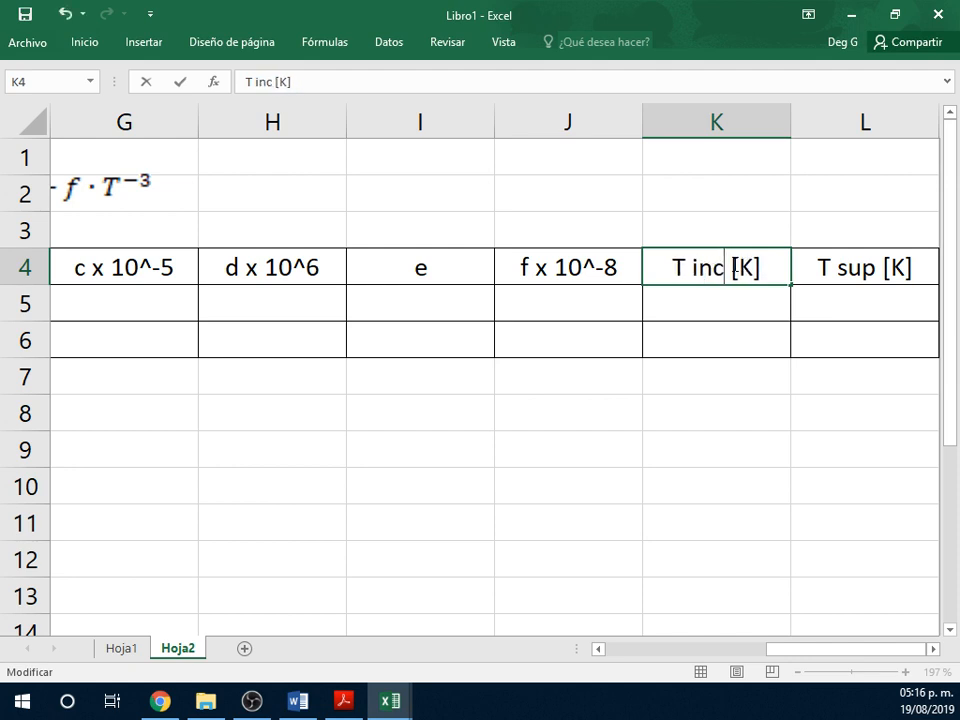
key("Return")
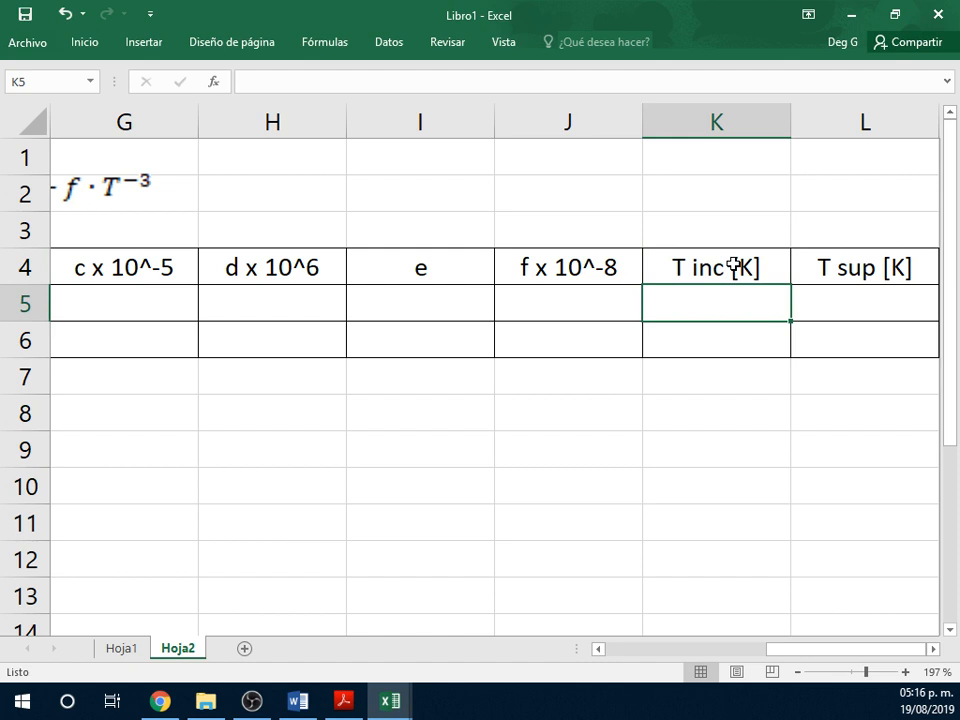
- Enter 600 as the T inc value of the <Zn> row in K5
type("600")
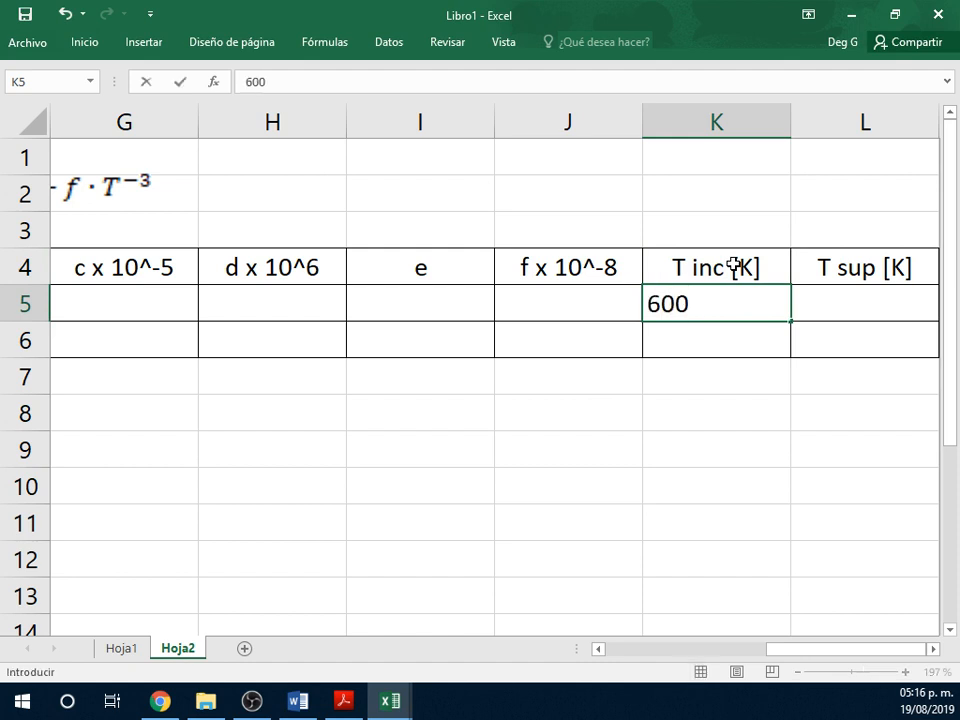
key("Return")
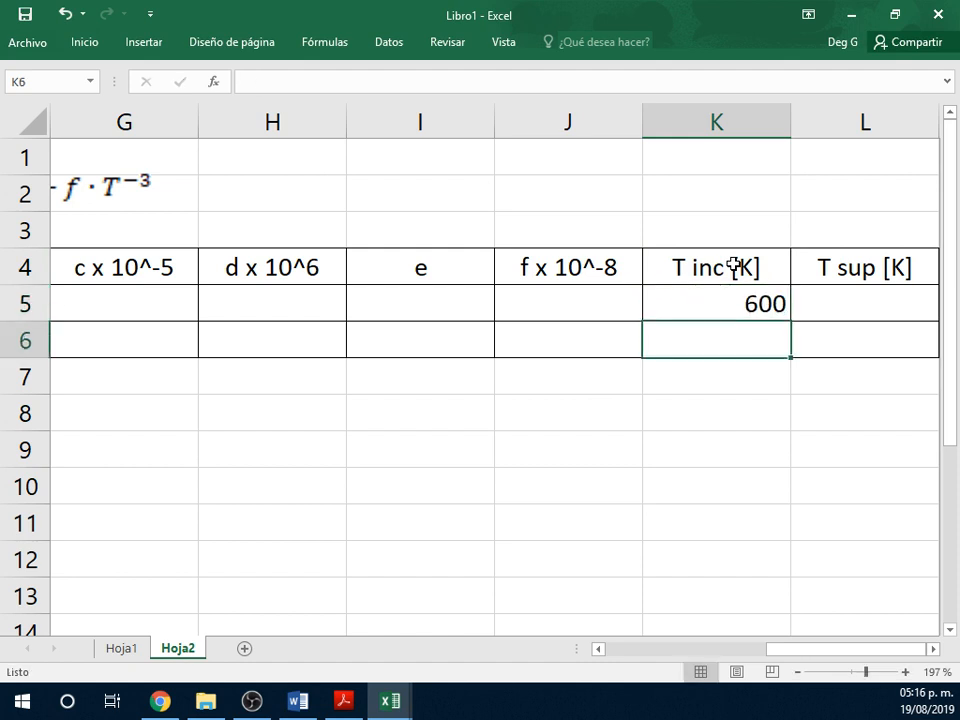
key("BackSpace")
- Enter 200 as the T inc value for <Zn> in K5 and 300 for <Al> in K6
key("Up")
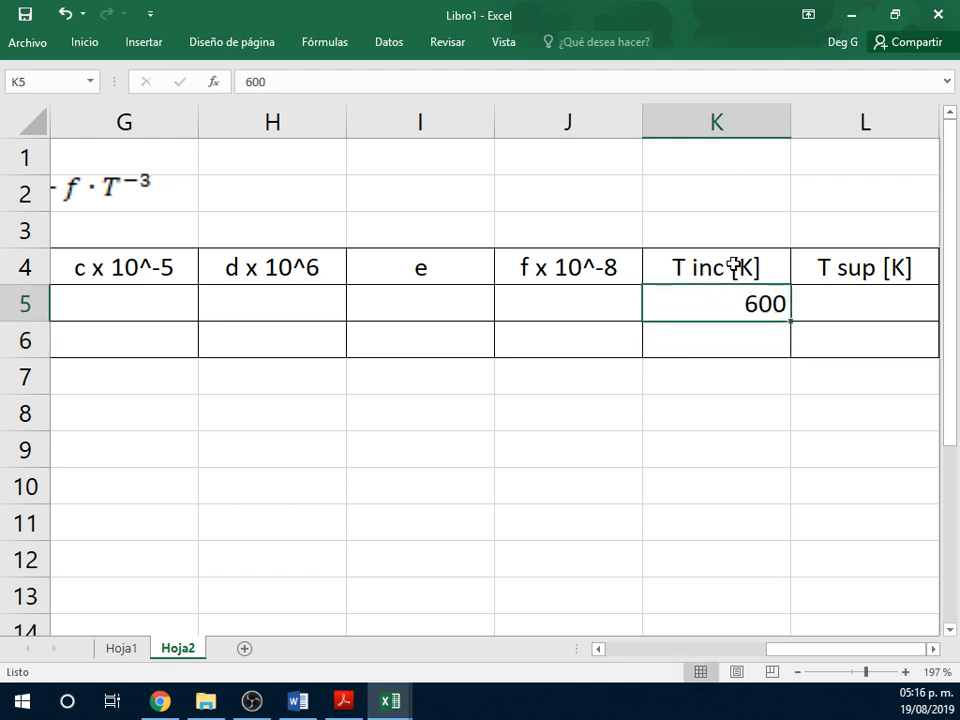
type("200")
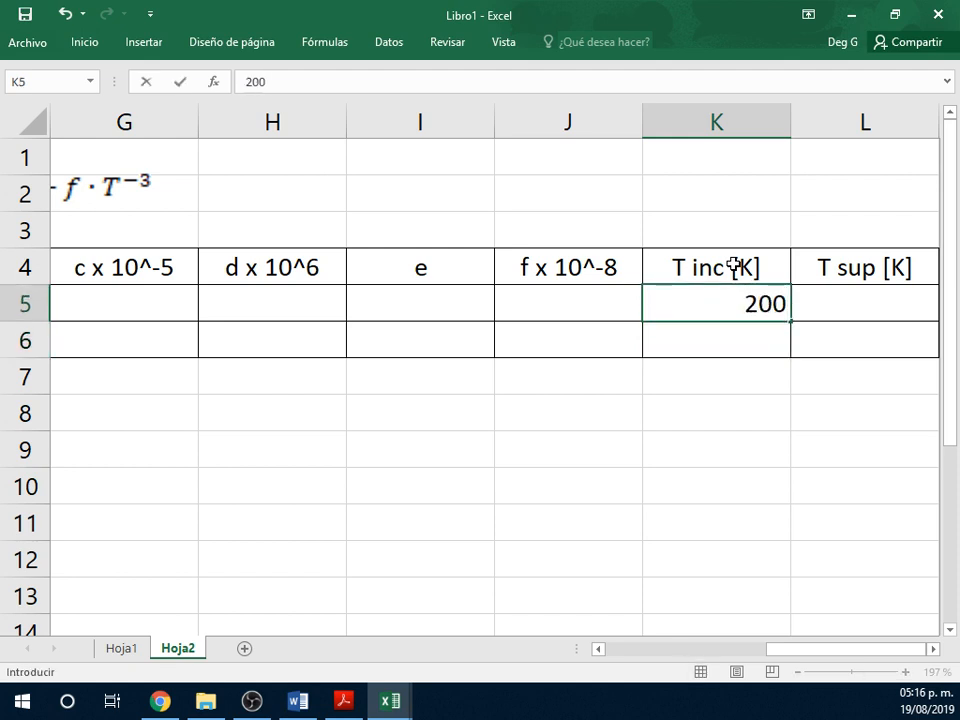
key("Return")
type("300")
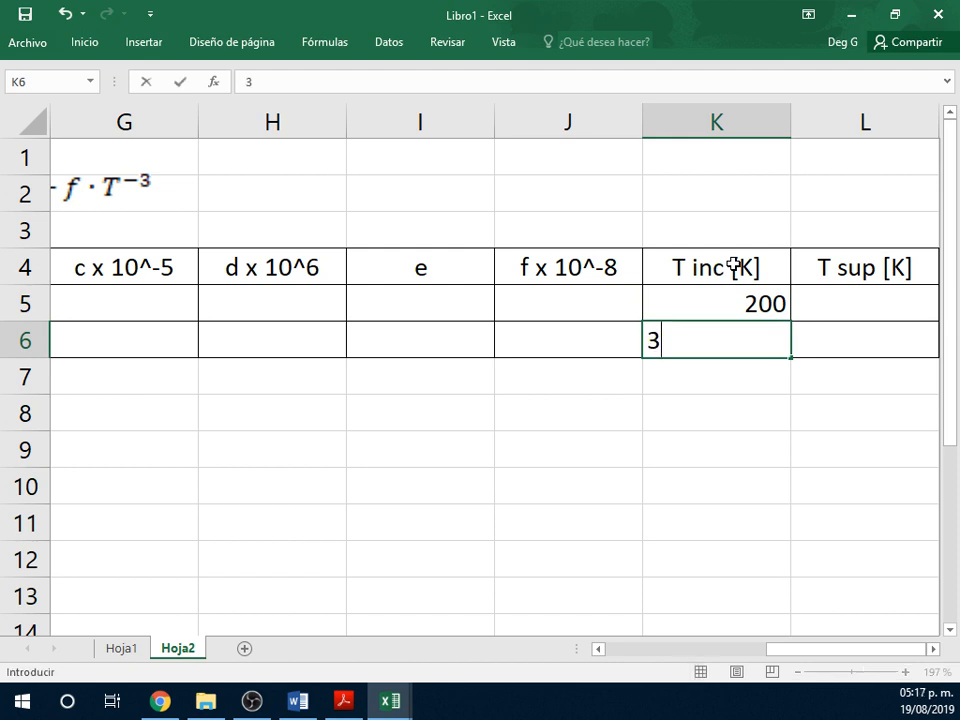
key("Return")
- Convert the <Zn> T inc value in K5 to kelvin with the formula +200+273.15
key("Up")
key("Up")
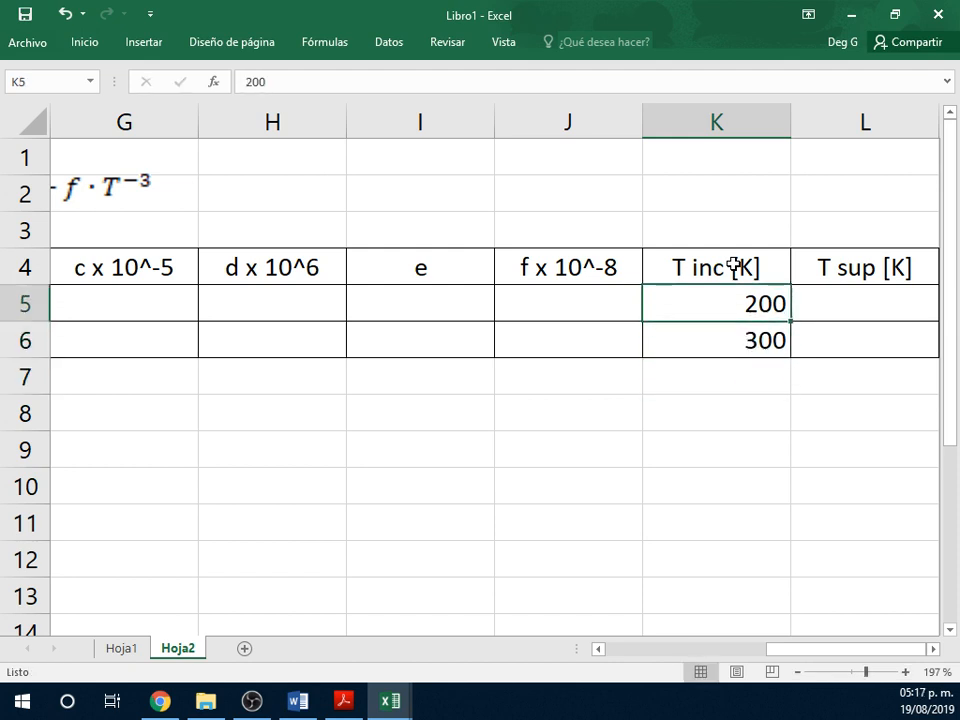
type("+200")
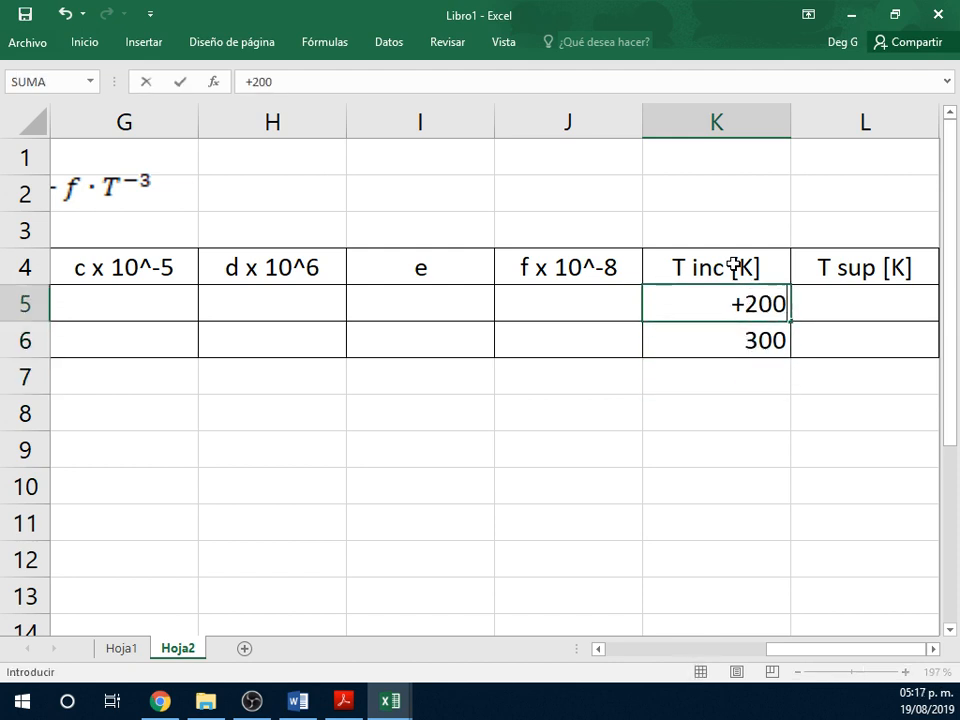
type("+273")
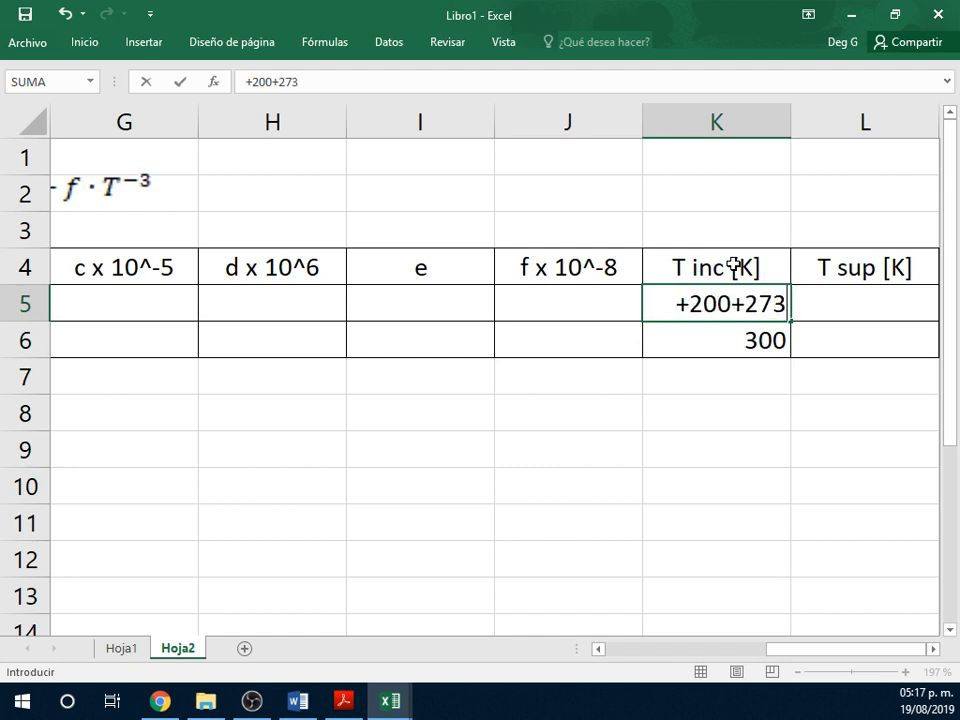
type(".15")
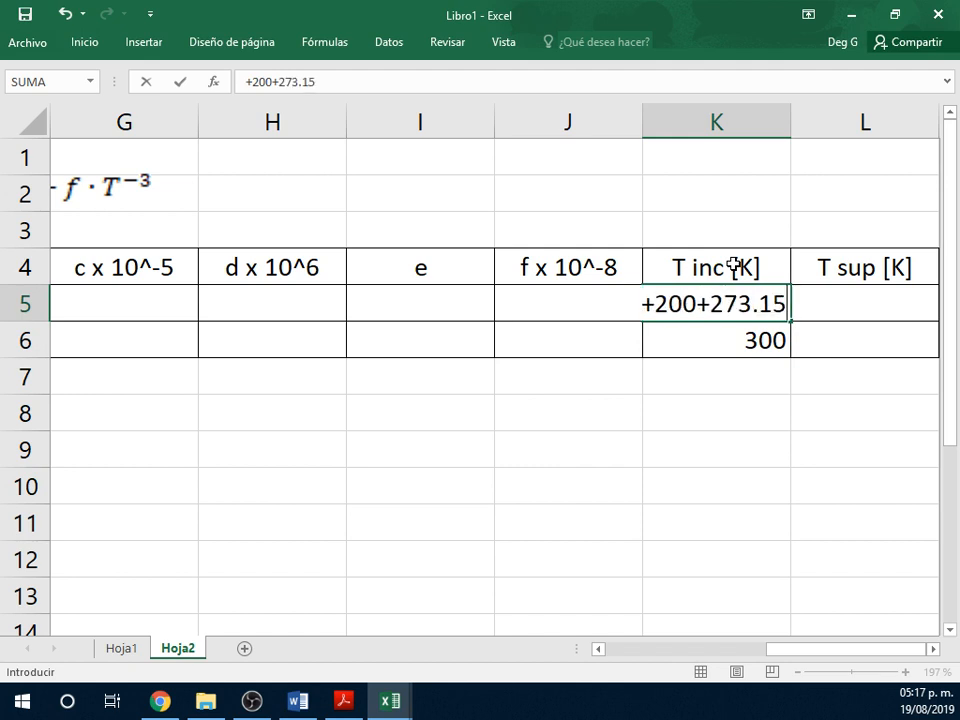
key("Return")
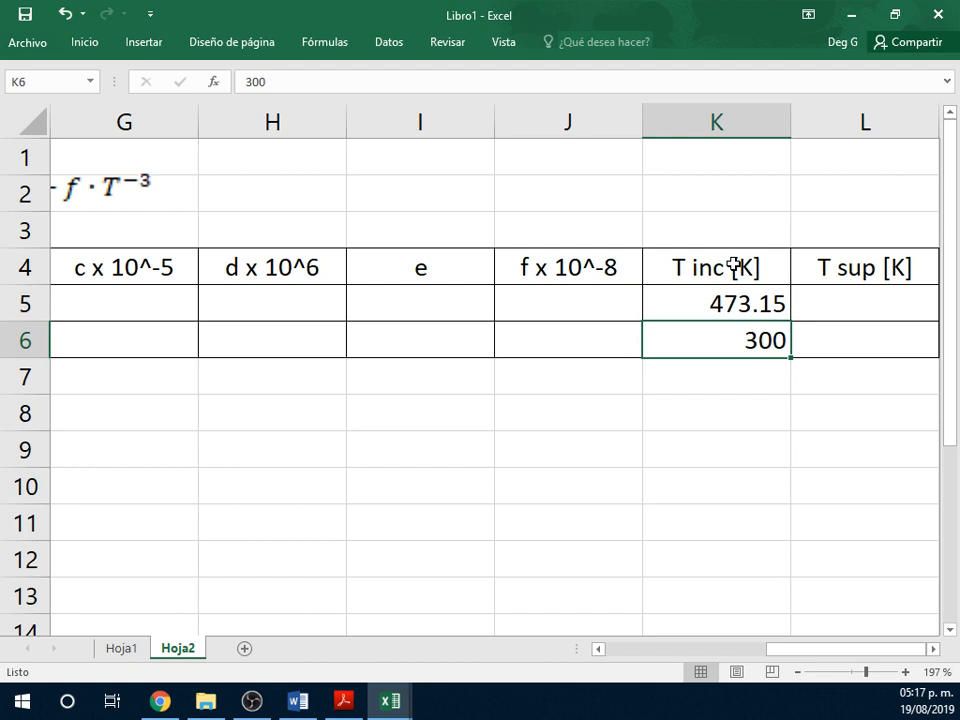
- Convert the <Al> T inc value in K6 to kelvin with the formula +300+273.15
key("F2")
type("+300")
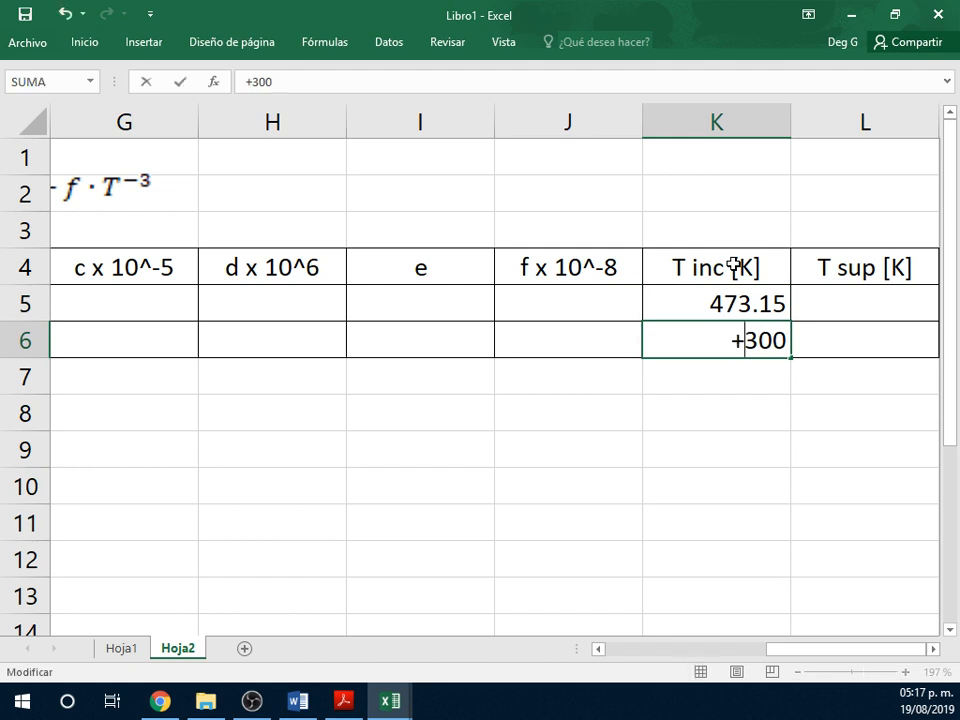
type("+")
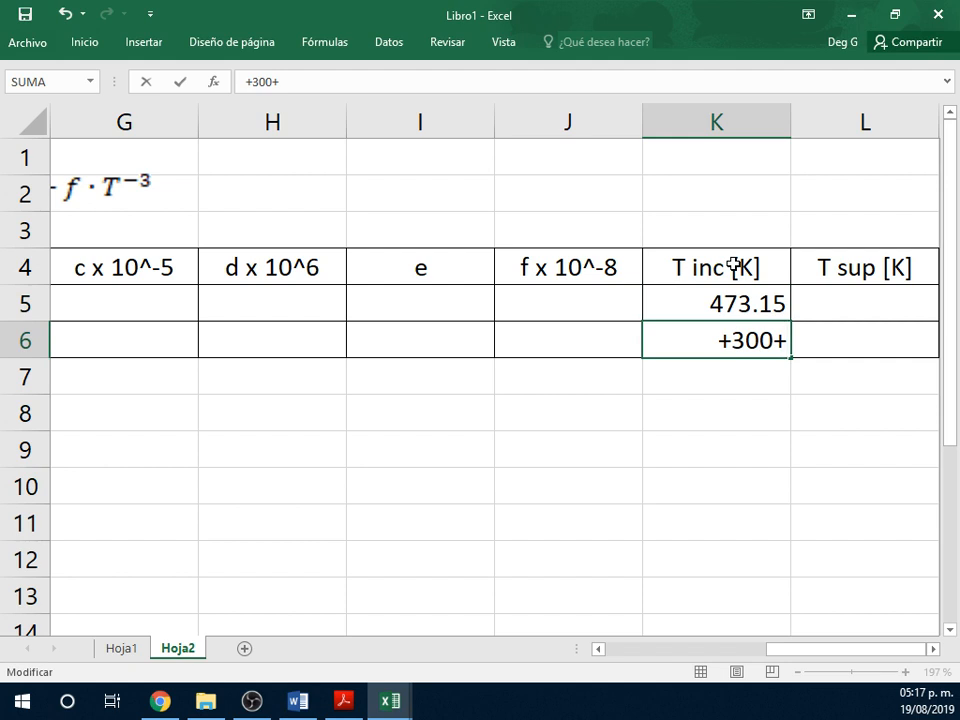
type("273,15")
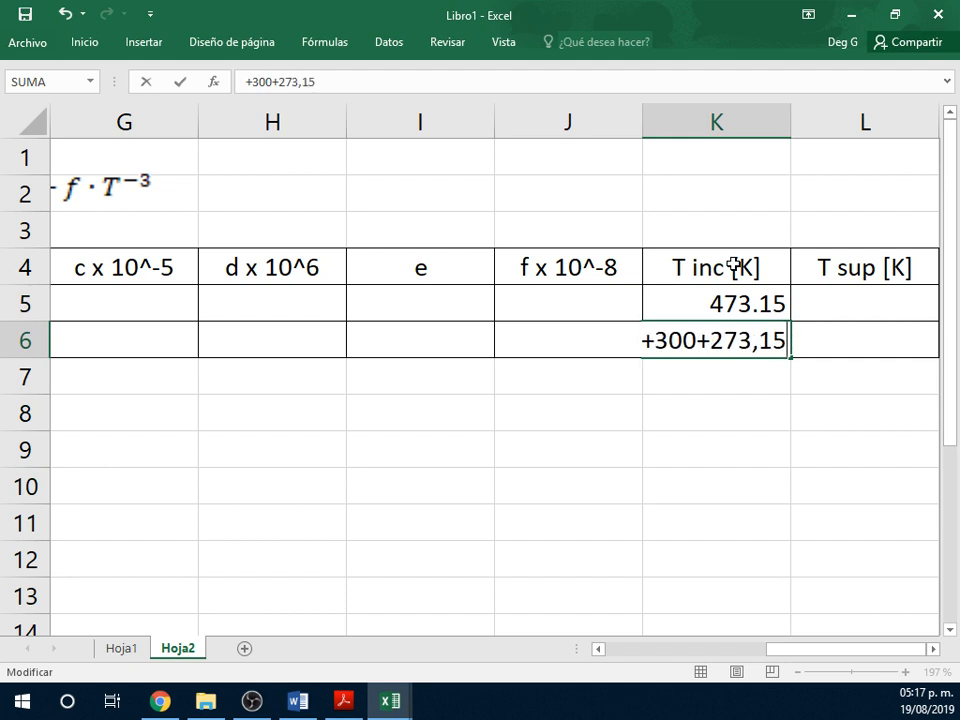
key("BackSpace")
key("BackSpace")
key("BackSpace")
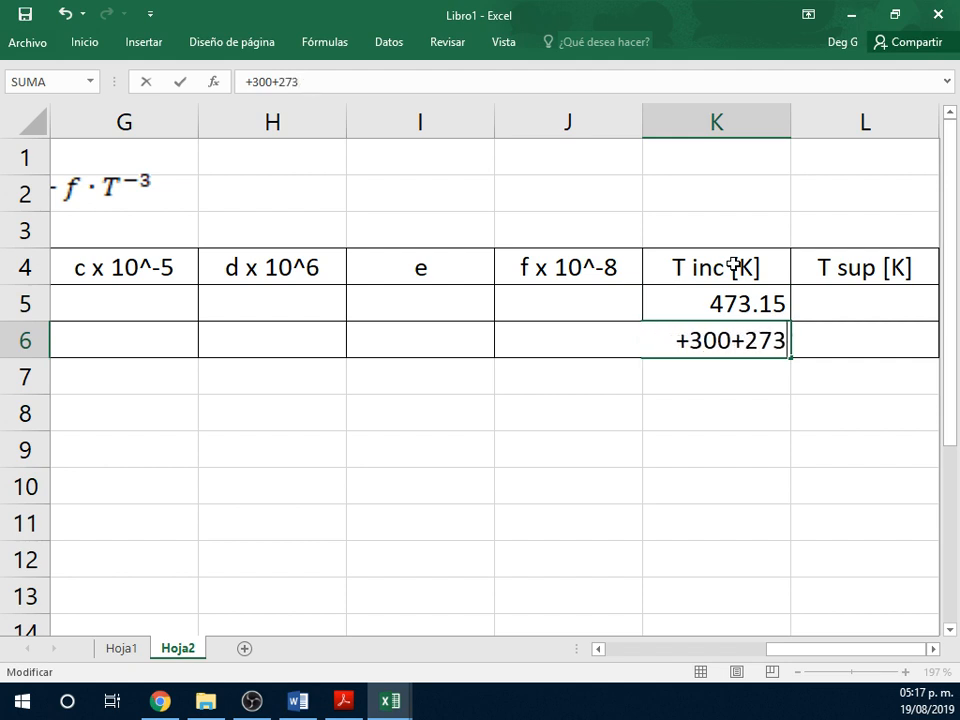
type("-.")
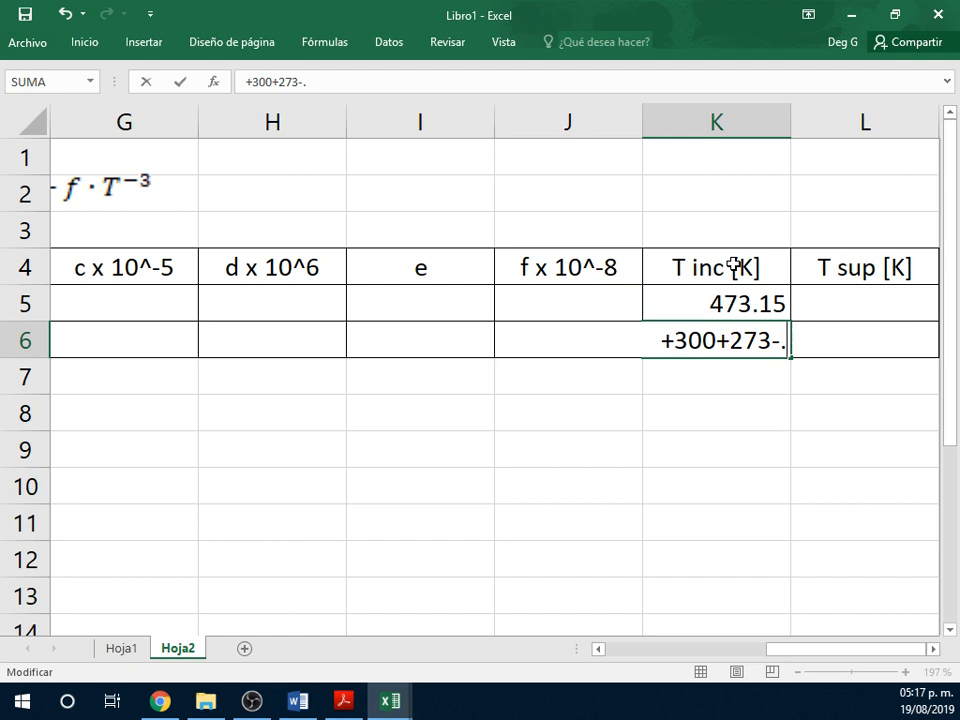
key("BackSpace")
key("BackSpace")
type(".15")
key("Return")
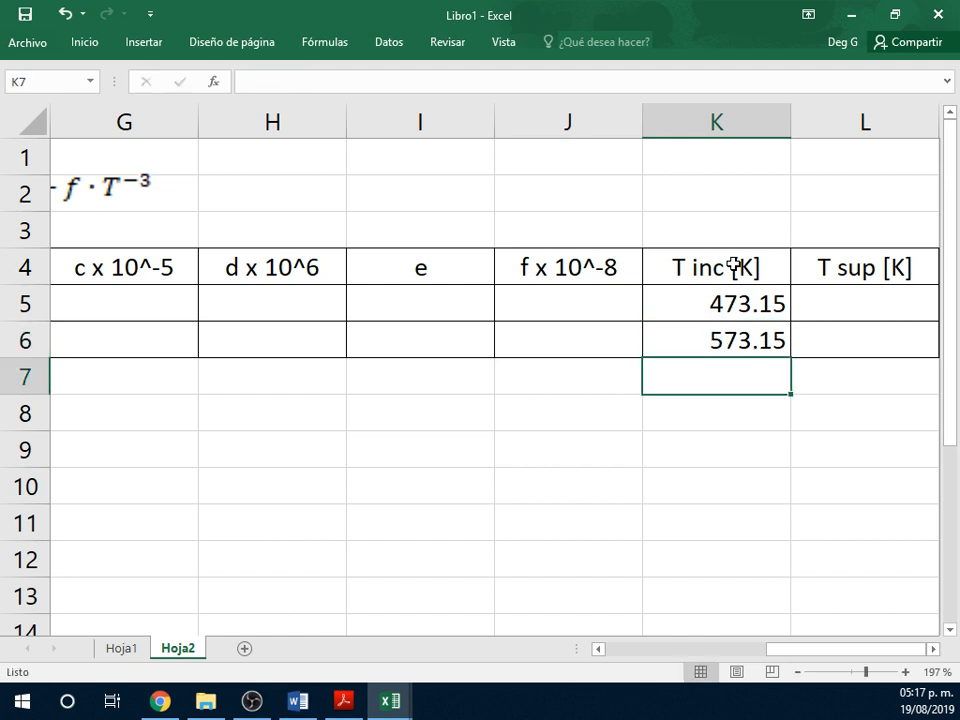
- Enter the <Zn> heat capacity coefficients: 5.35 for a in E5 and 2.4 for b x 10^3 in F5
scroll(716, 352, "left", 6)
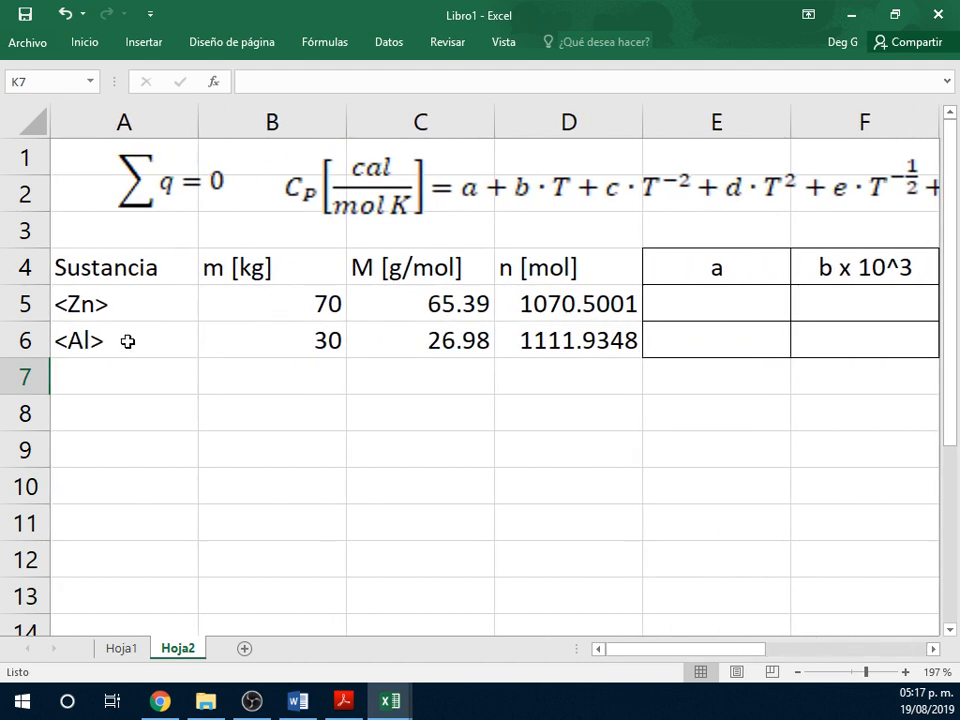
left_click(738, 300)
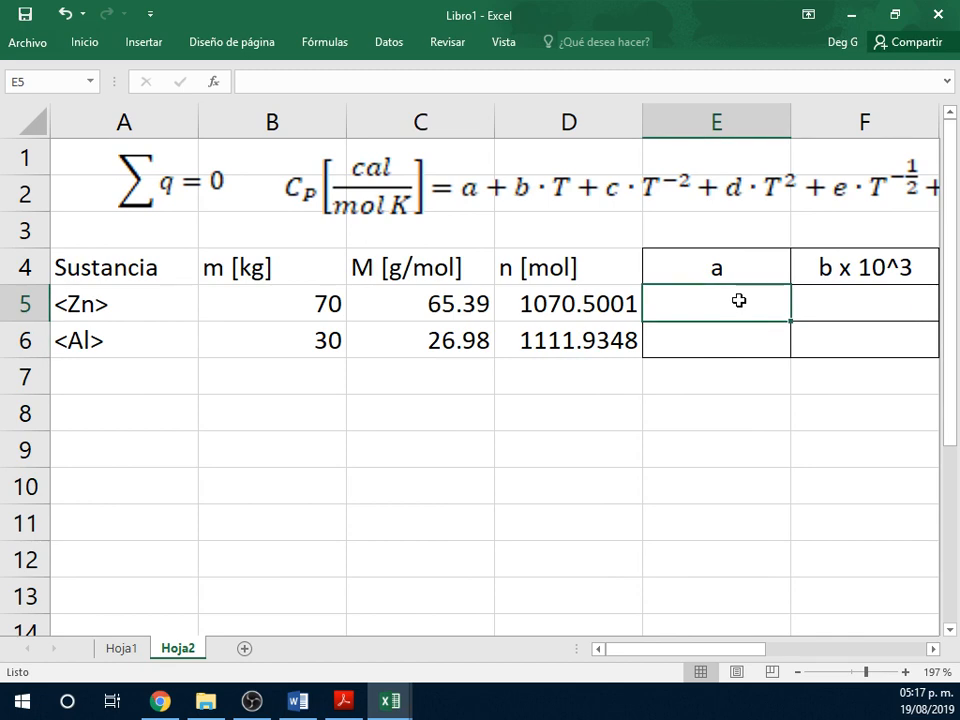
scroll(738, 300, "right", 6)
scroll(738, 300, "right", 1)
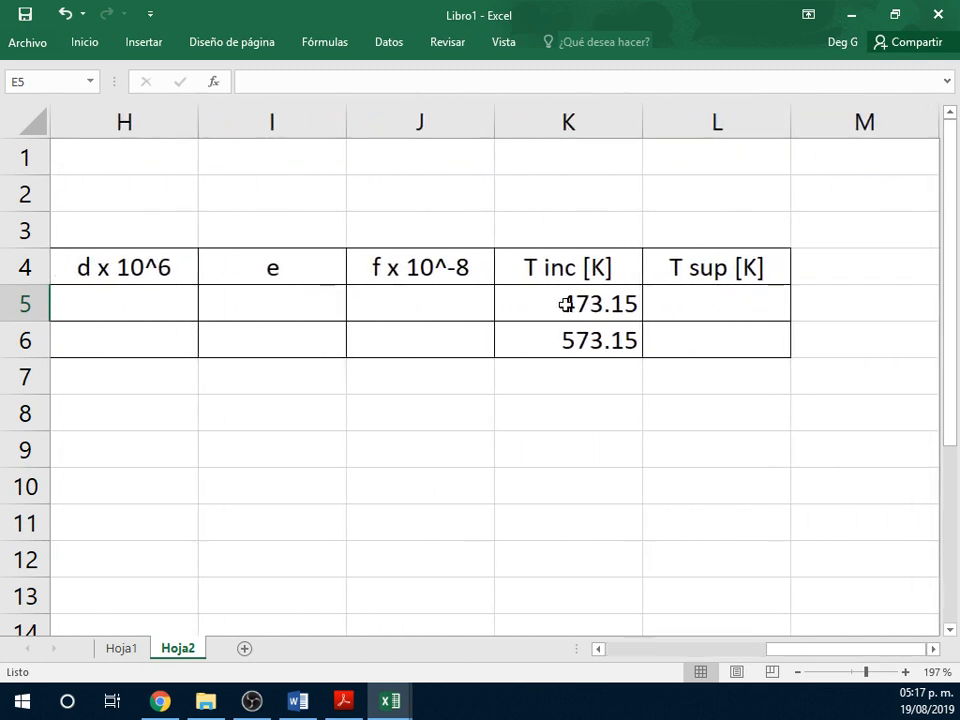
scroll(439, 291, "left", 7)
scroll(439, 291, "right", 2)
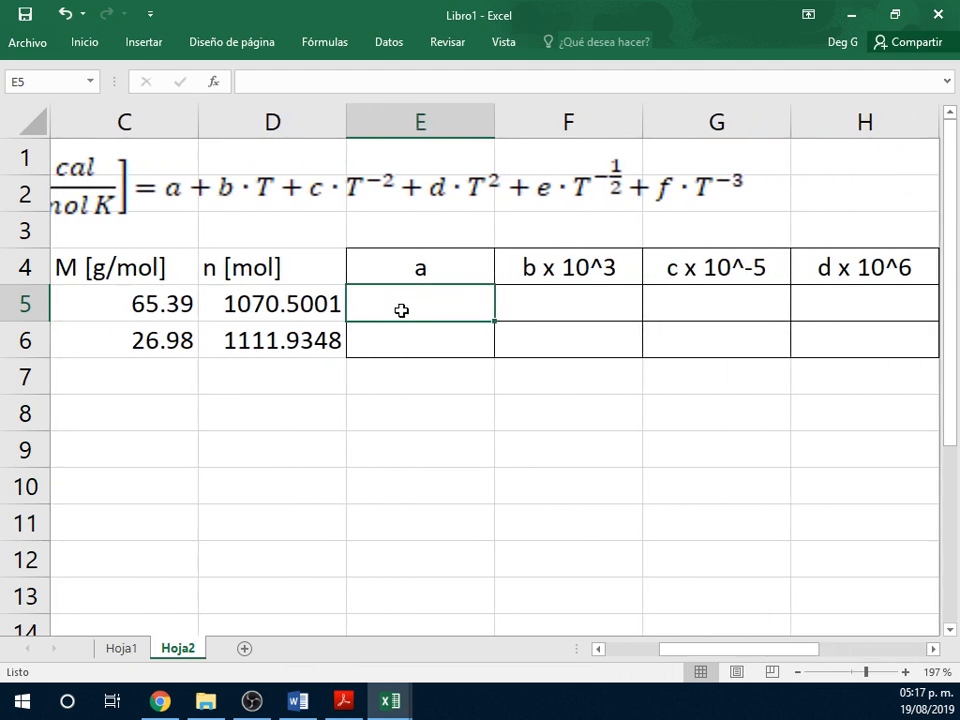
type("5.")
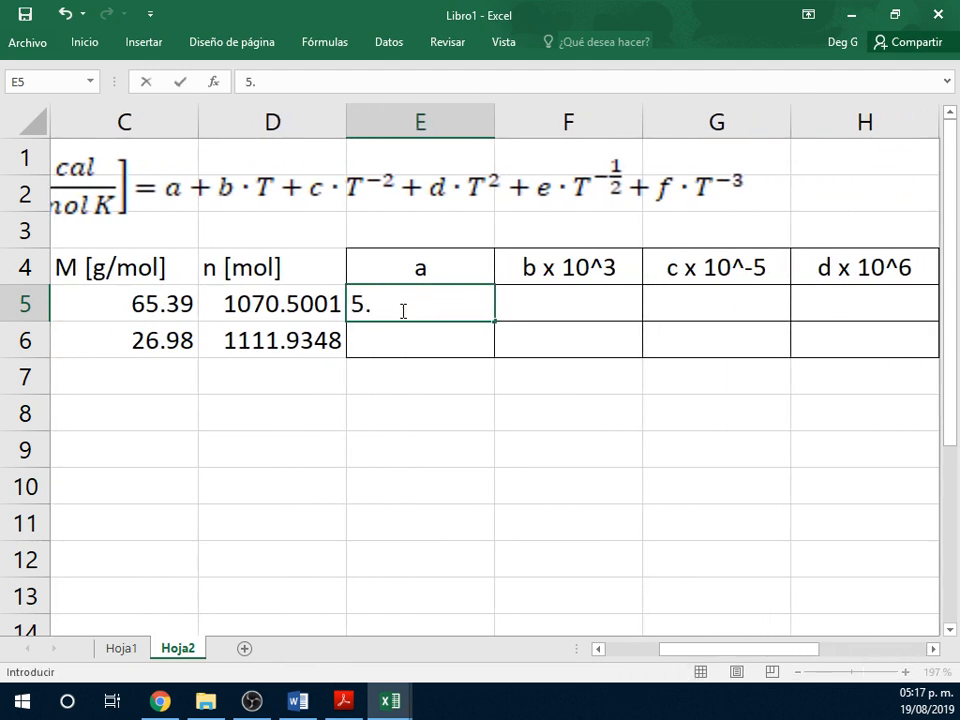
type("35")
key("Tab")
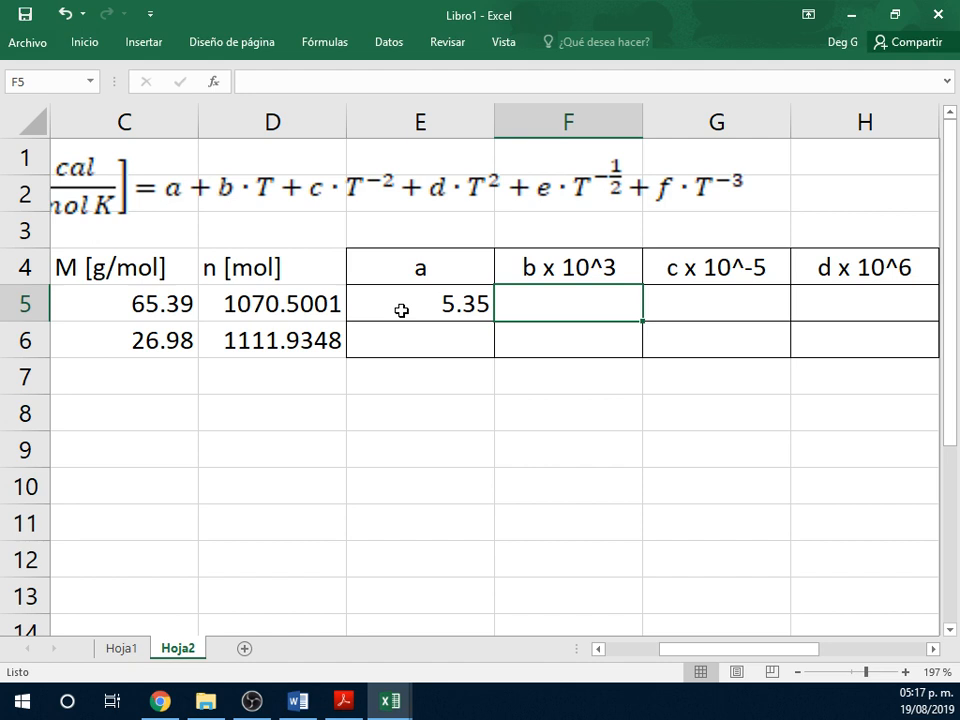
type("2.4")
key("Return")
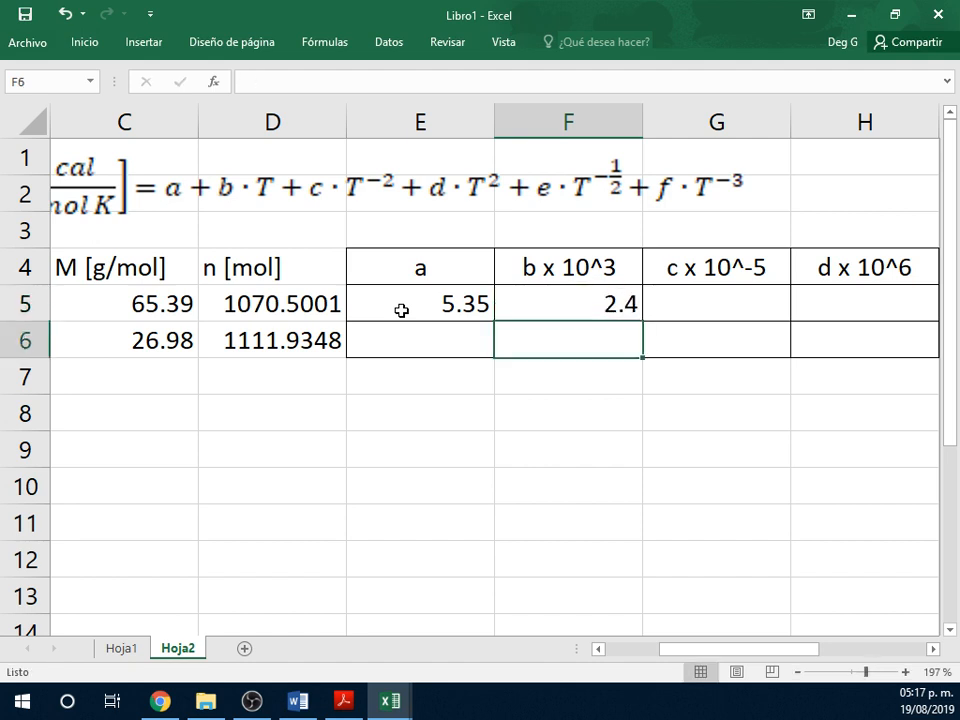
- Enter the <Al> heat capacity coefficients: 4.94 for a in E6 and 2.96 for b x 10^3 in F6
key("Left")
key("Left")
key("Left")
key("Left")
key("Left")
key("Right")
key("Right")
key("Right")
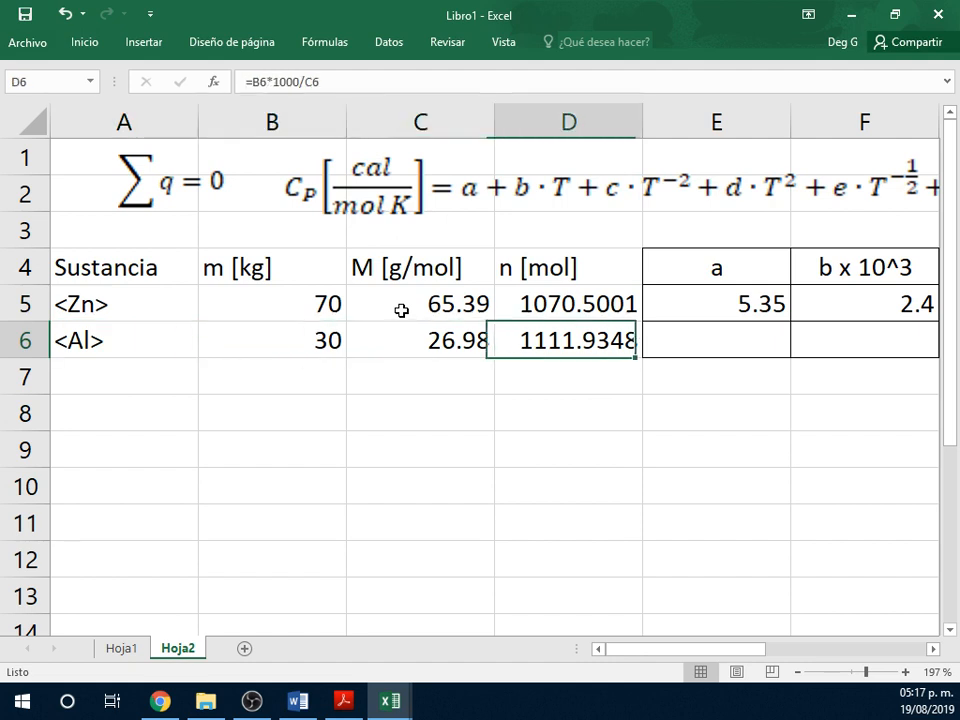
key("Right")
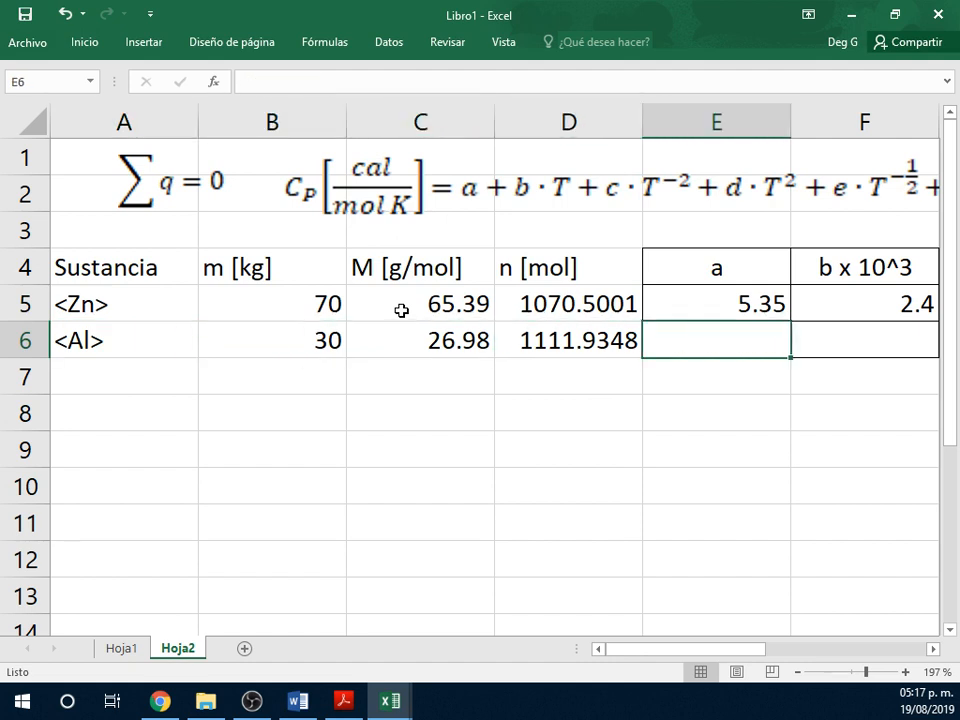
type("4.94")
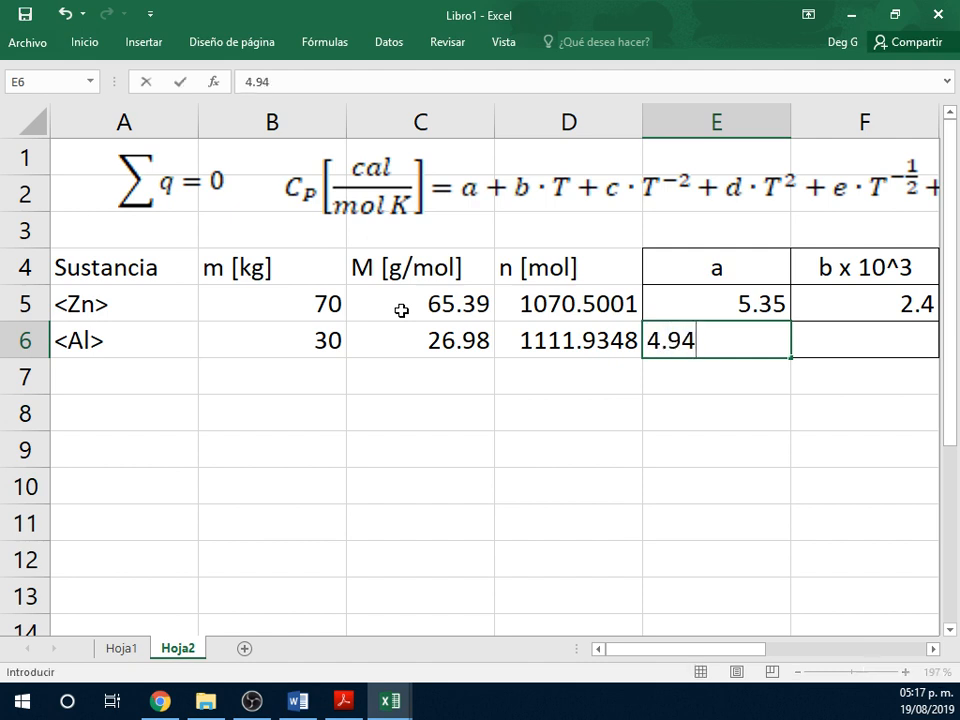
key("Tab")
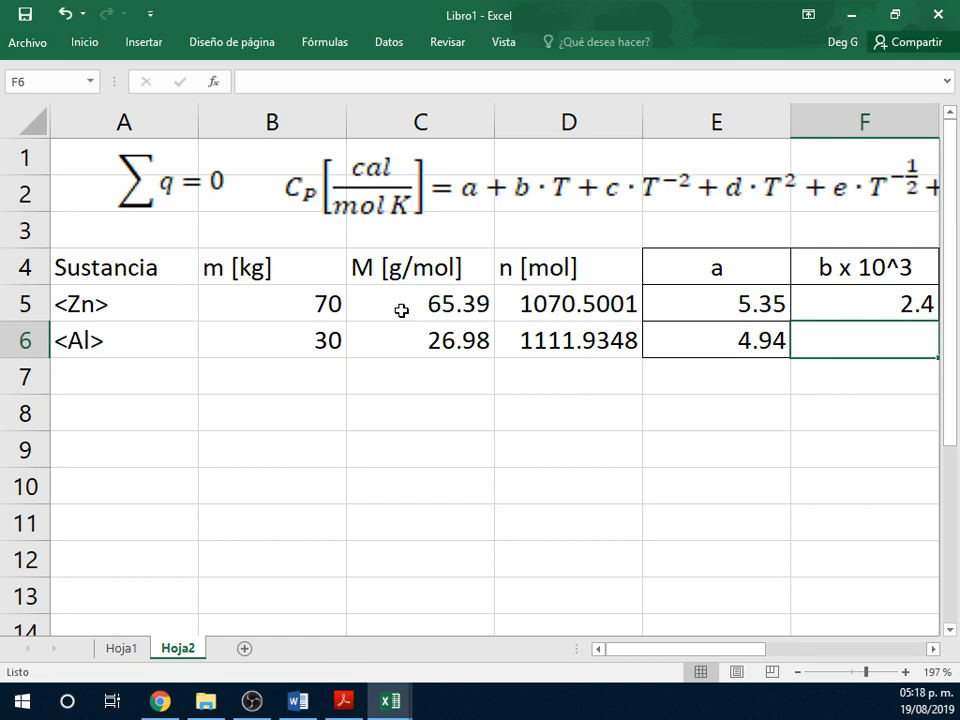
type("2.96")
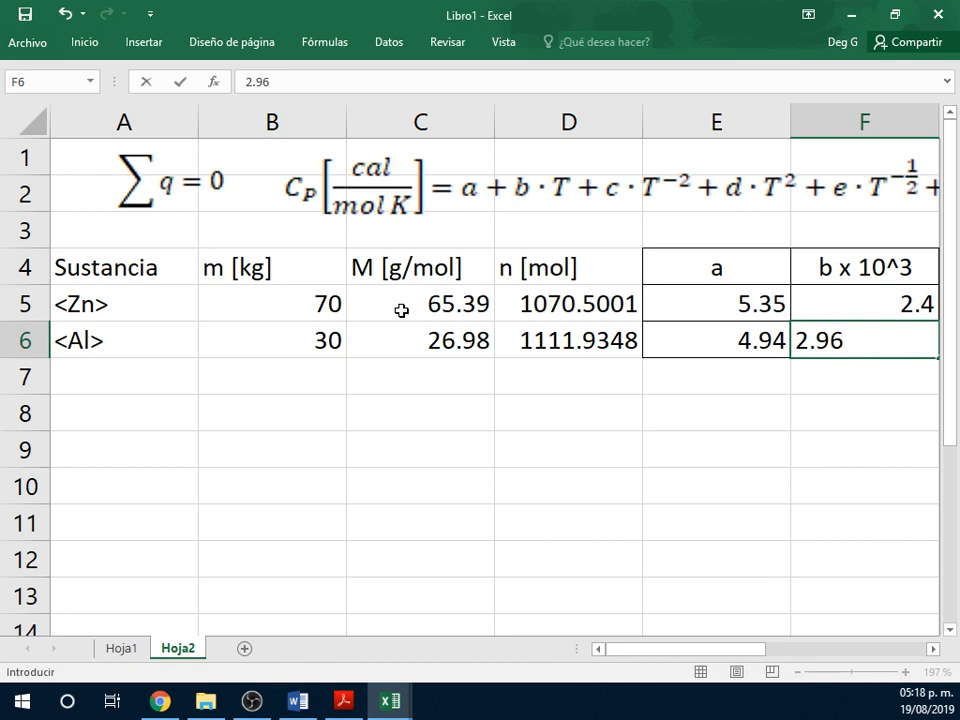
key("Return")
scroll(486, 432, "right", 3)
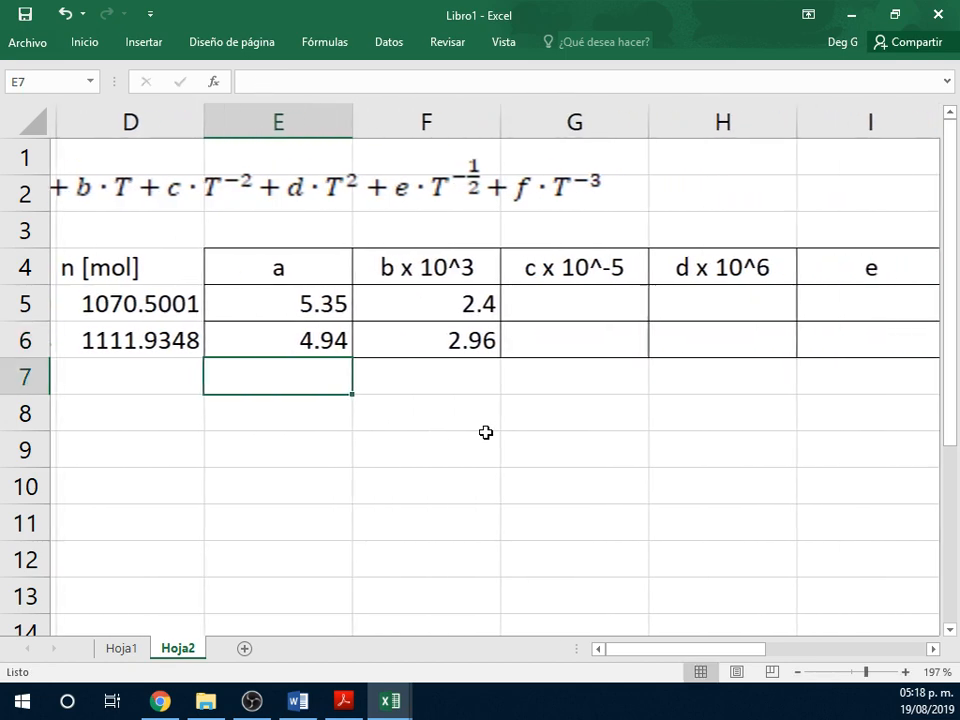
scroll(606, 343, "right", 1)
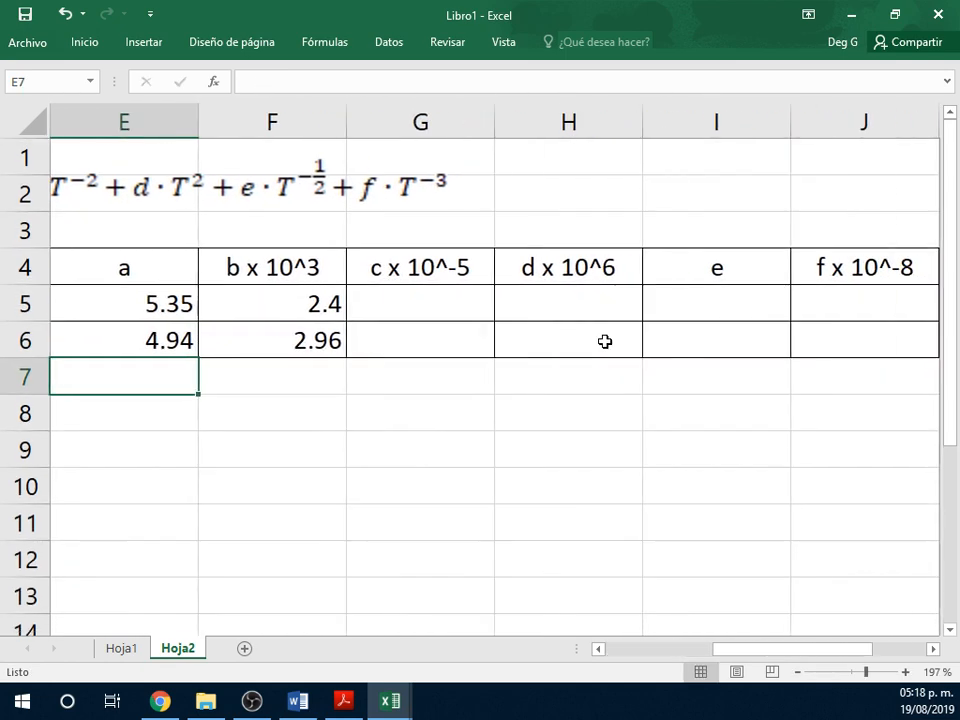
scroll(605, 341, "down", 4, "ctrl")
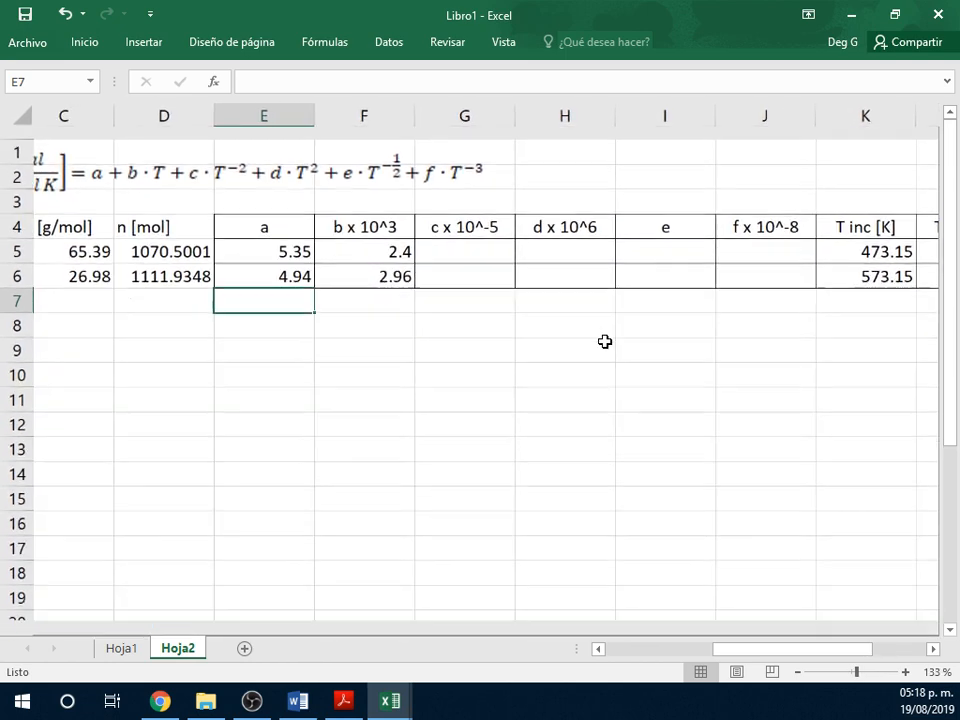
scroll(232, 282, "right", 2)
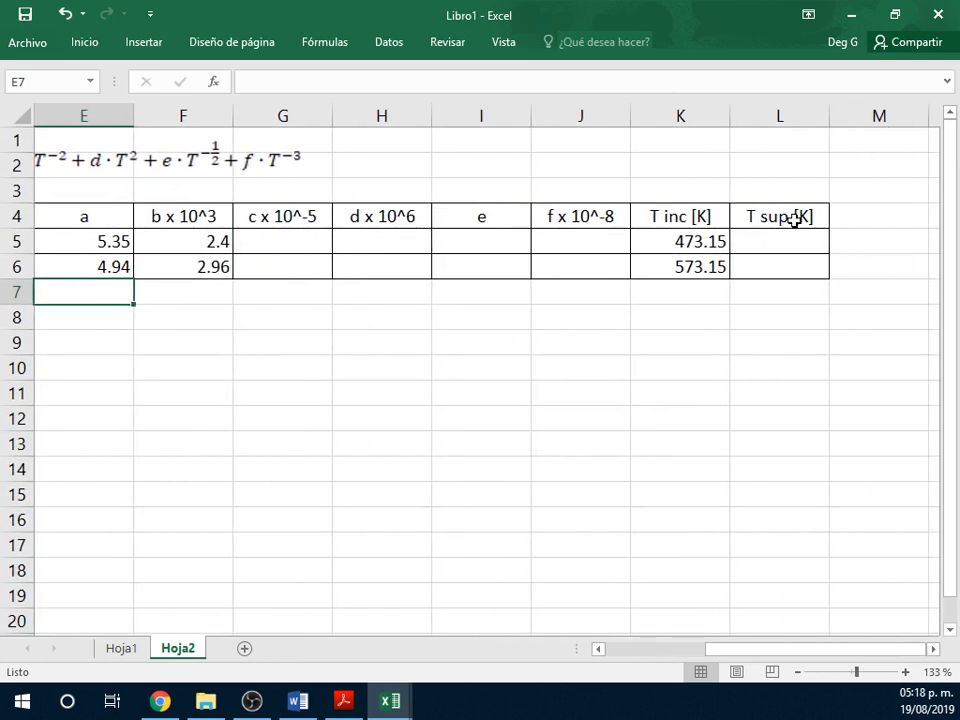
left_click(761, 194)
left_click_drag(761, 242, 761, 282)
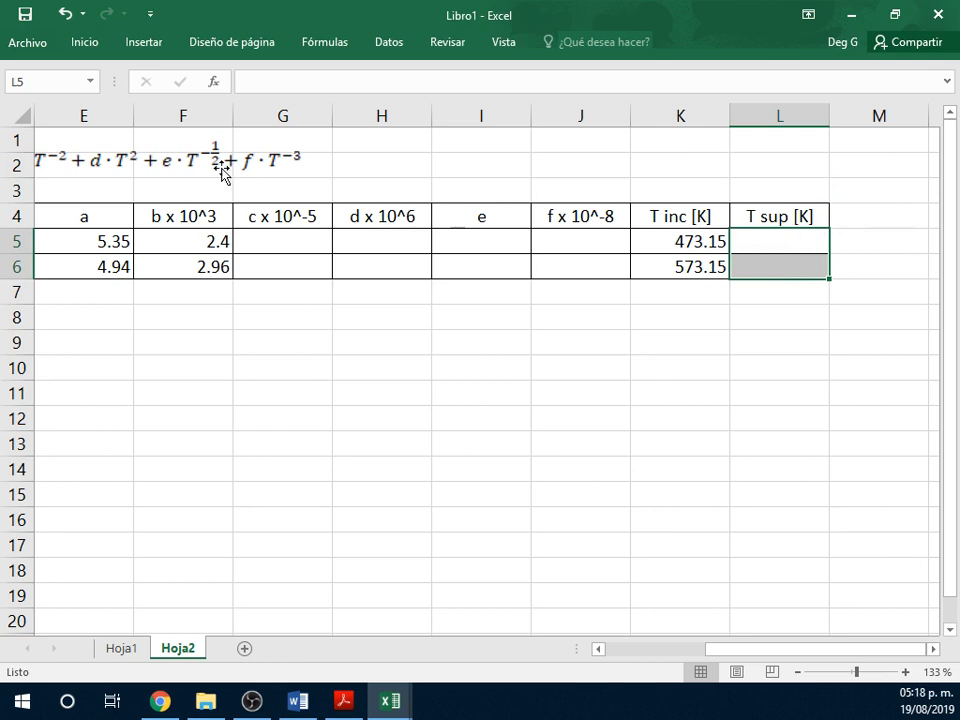
- Move the Cp equation image below the table to rows 9 and 10, and shrink it to about the width of columns A to C
left_click(150, 138)
left_click_drag(150, 138, 244, 357)
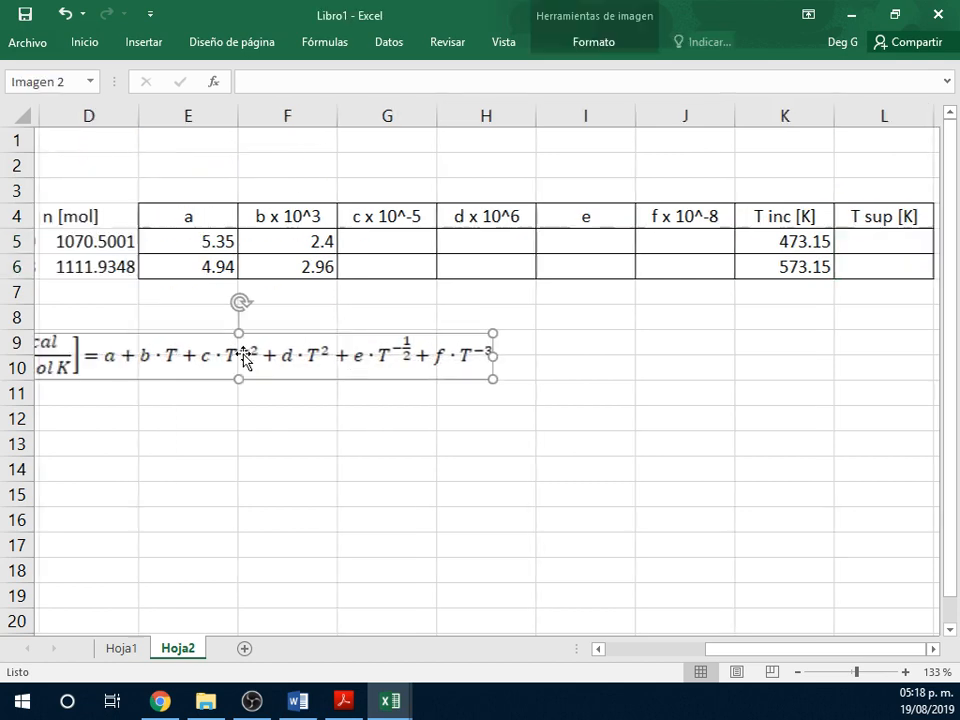
scroll(244, 357, "left", 3)
left_click_drag(448, 358, 163, 365)
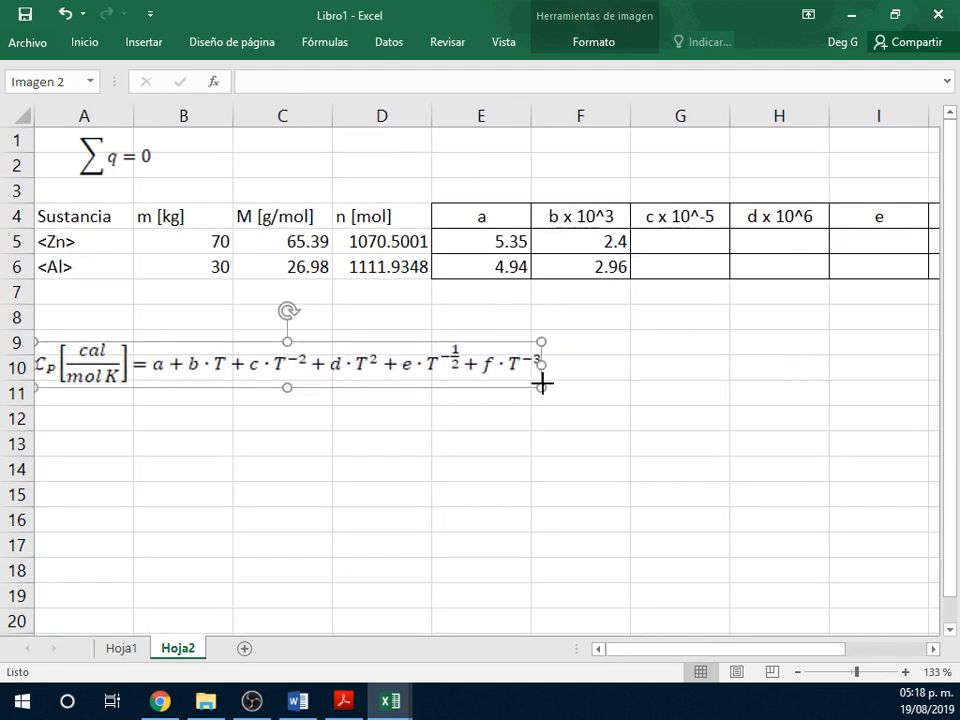
left_click_drag(541, 383, 334, 362)
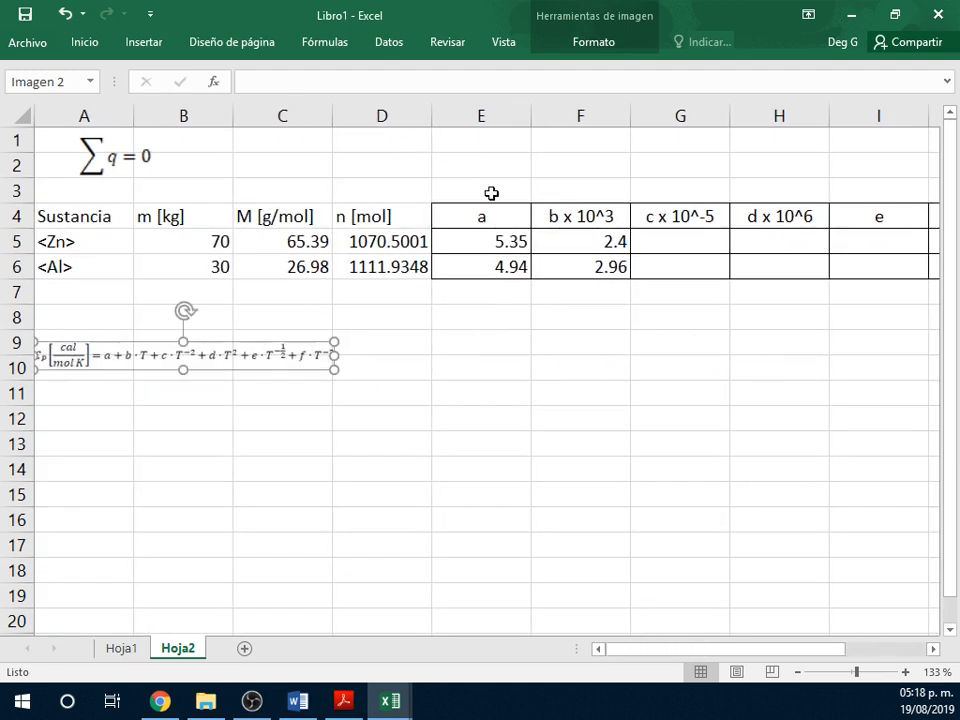
- Autofit columns E to L, then widen them slightly to one equal width
left_click_drag(492, 120, 803, 122)
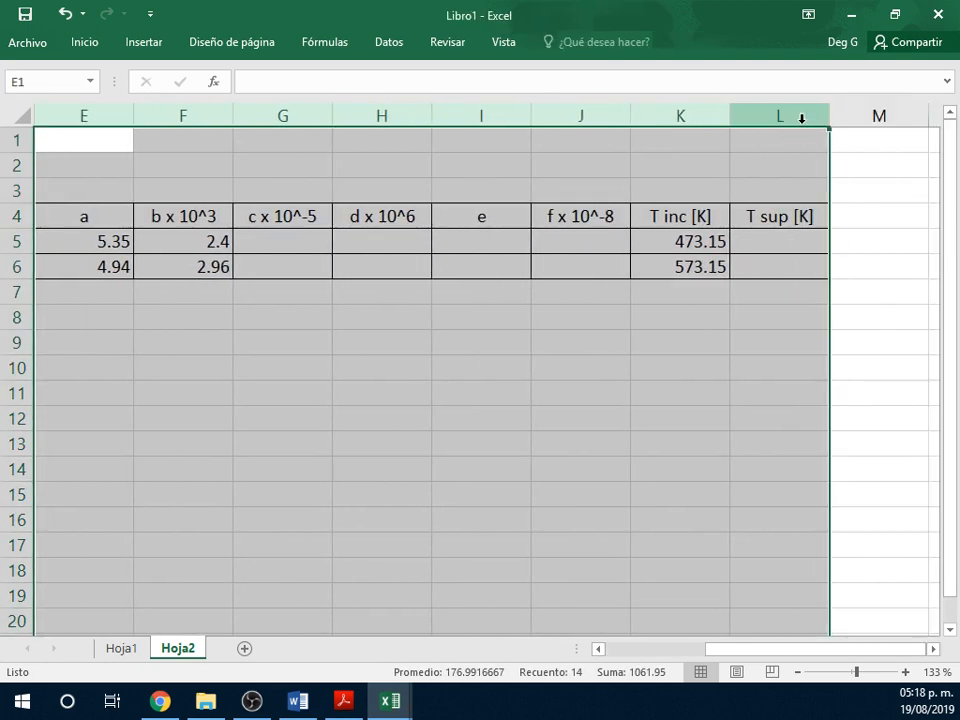
double_click(828, 111)
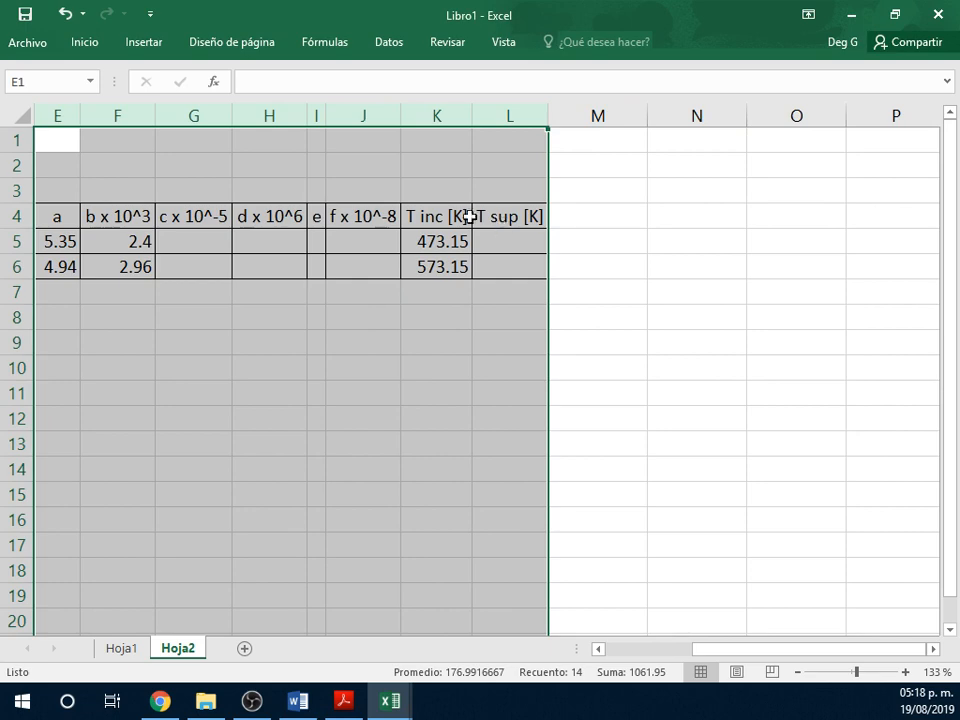
left_click_drag(544, 113, 555, 116)
scroll(370, 262, "left", 4)
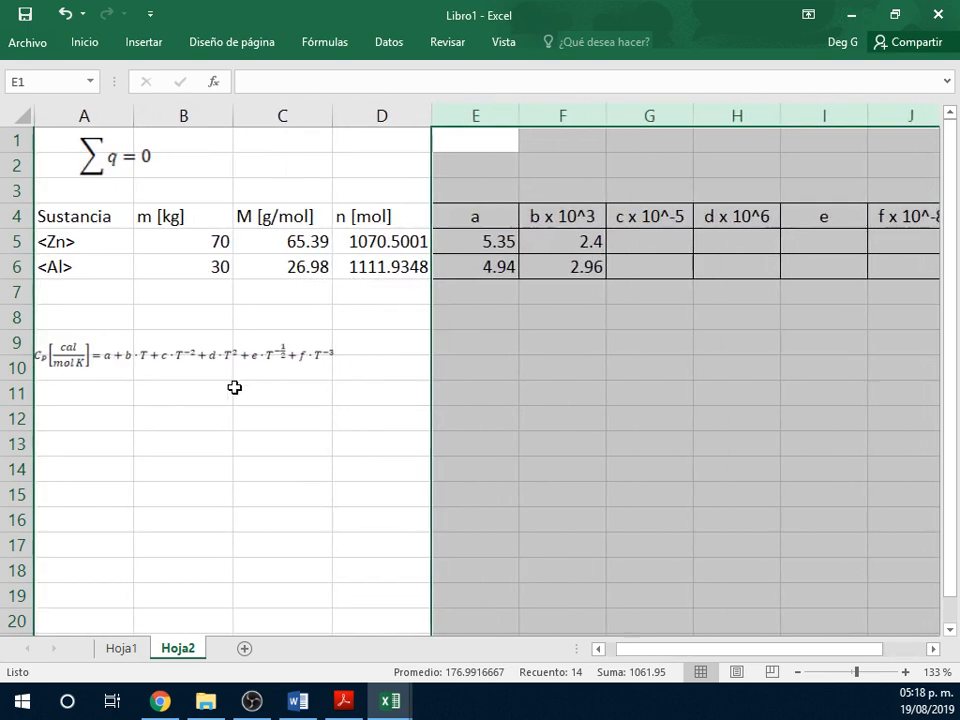
- Move the Cp equation image above the coefficient headers in rows 1 and 2, and enlarge it to span about columns F to J
left_click(232, 384)
left_click(232, 362)
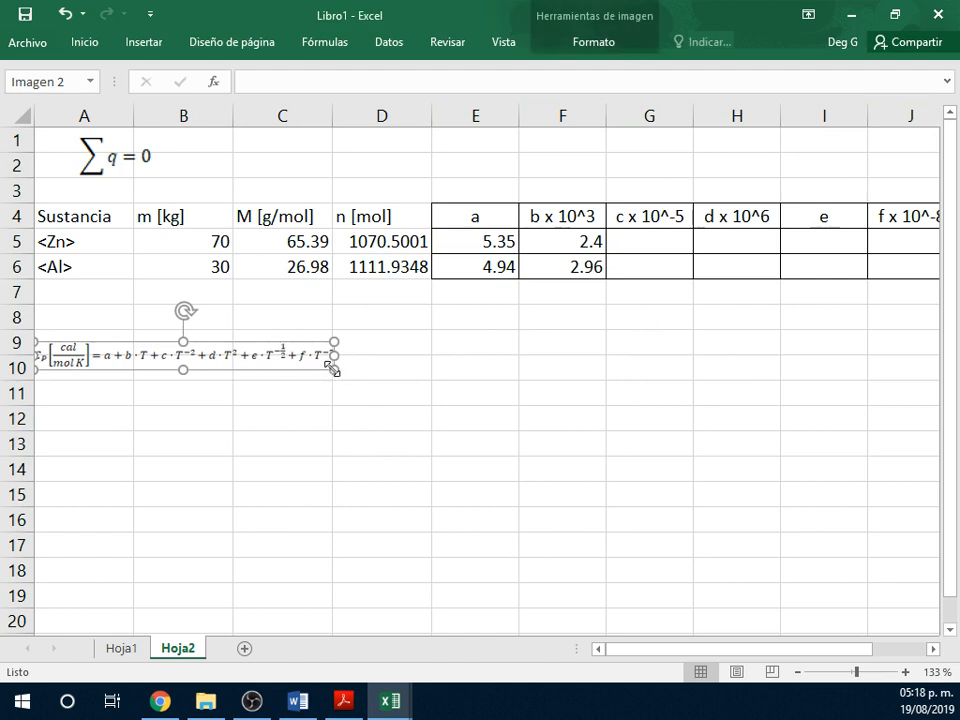
left_click_drag(333, 369, 868, 156)
- Add the headers "lim inf" in M4 and "lim sup" in N4
scroll(870, 165, "right", 3)
scroll(870, 165, "right", 3)
left_click(611, 220)
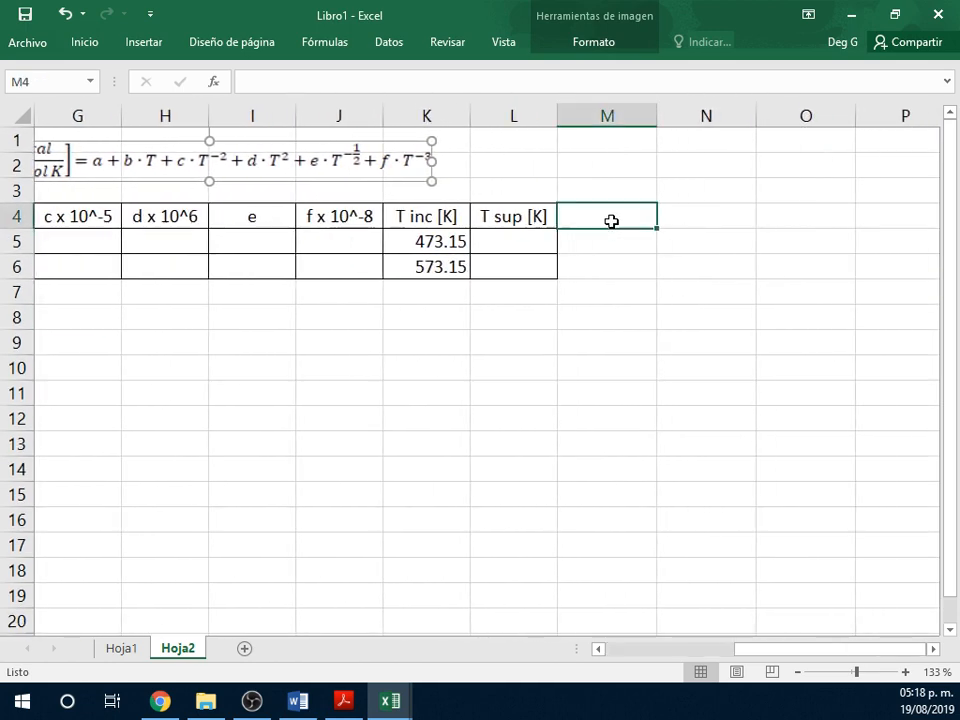
type("lim")
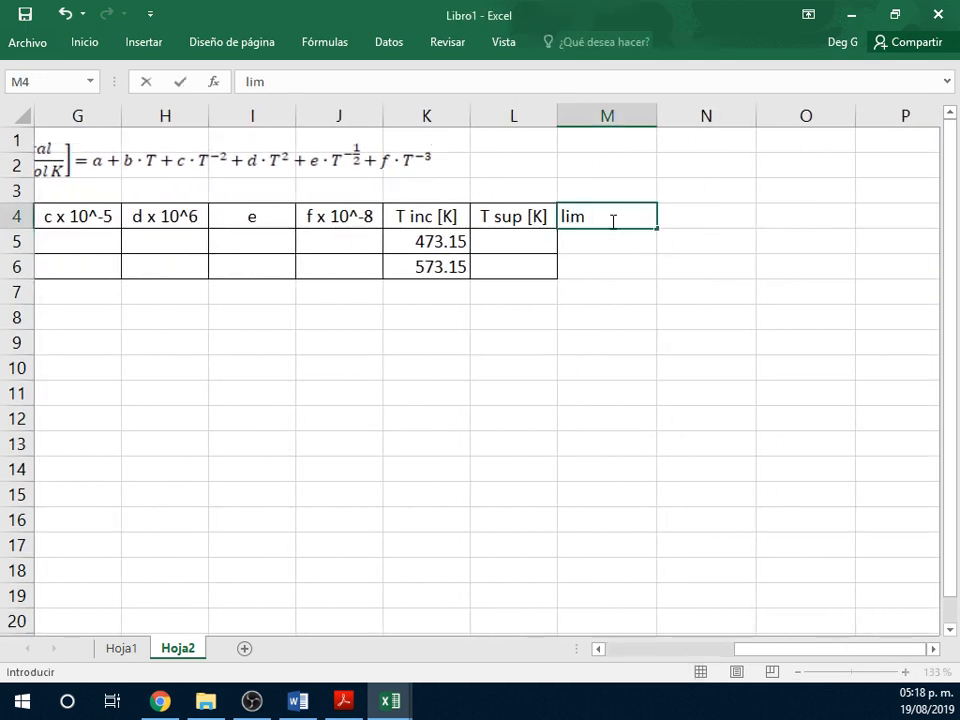
type(" inf")
key("Tab")
type("lim")
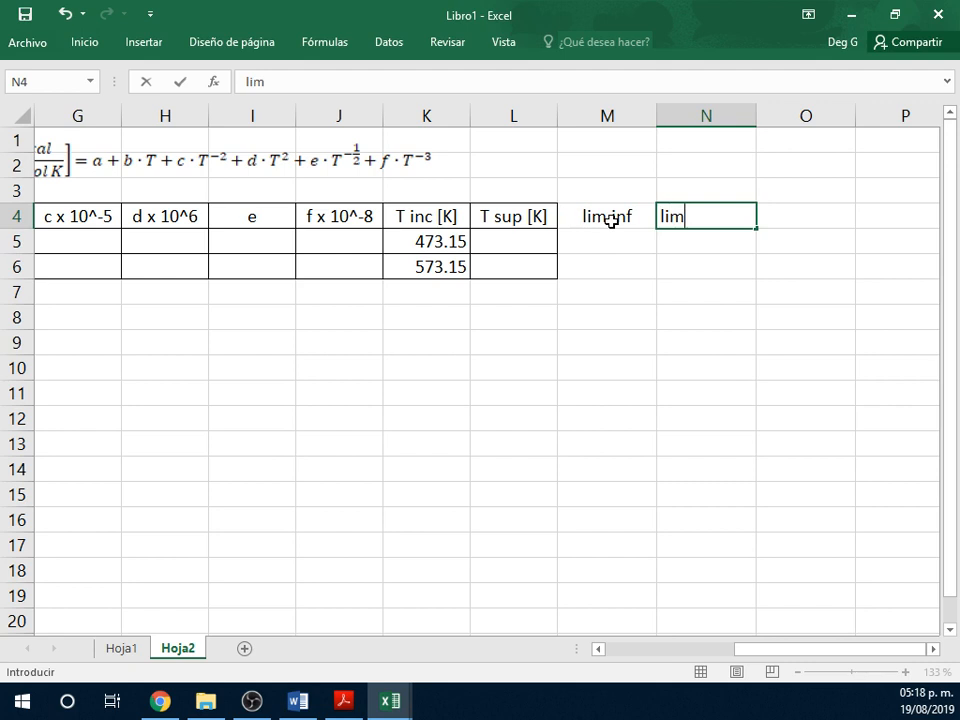
type(" sup")
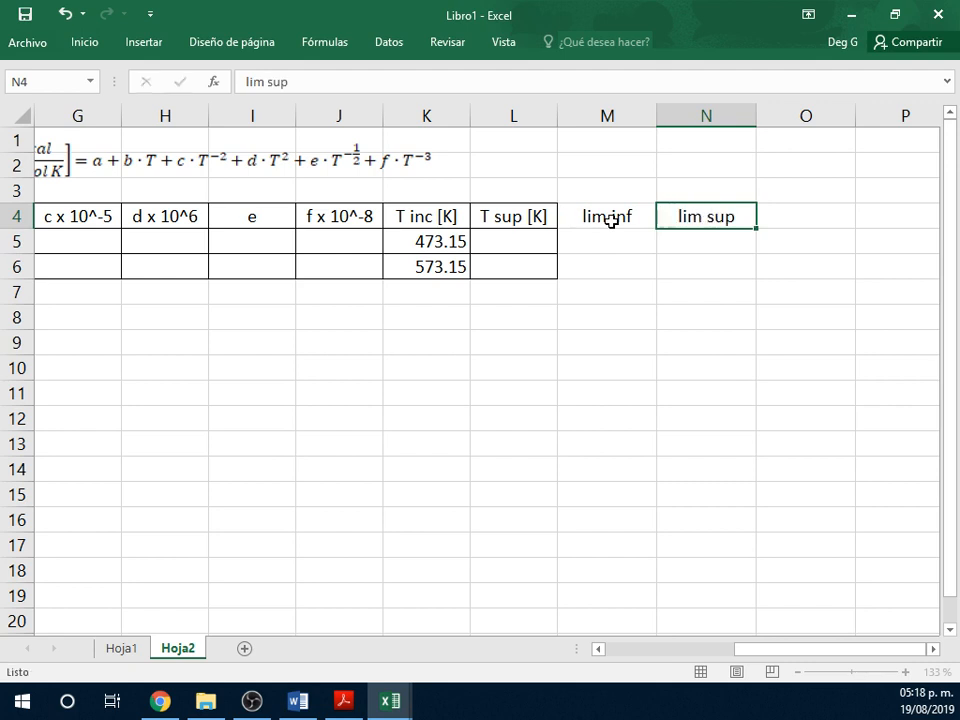
key("Return")
- Apply all borders to the range M4:N6
left_click_drag(610, 221, 677, 255)
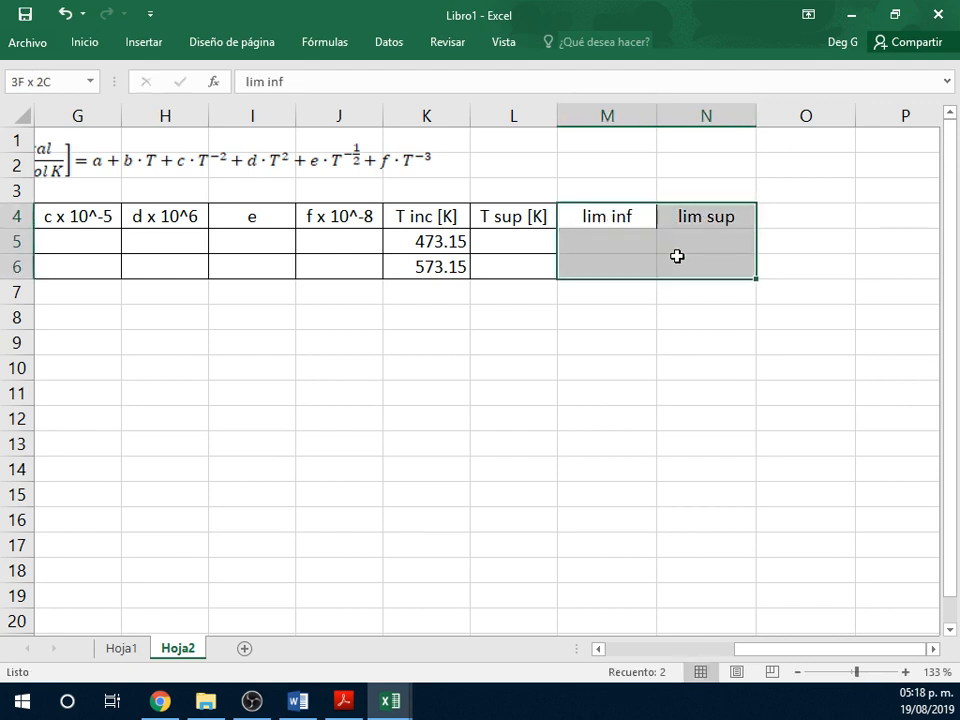
left_click(90, 45)
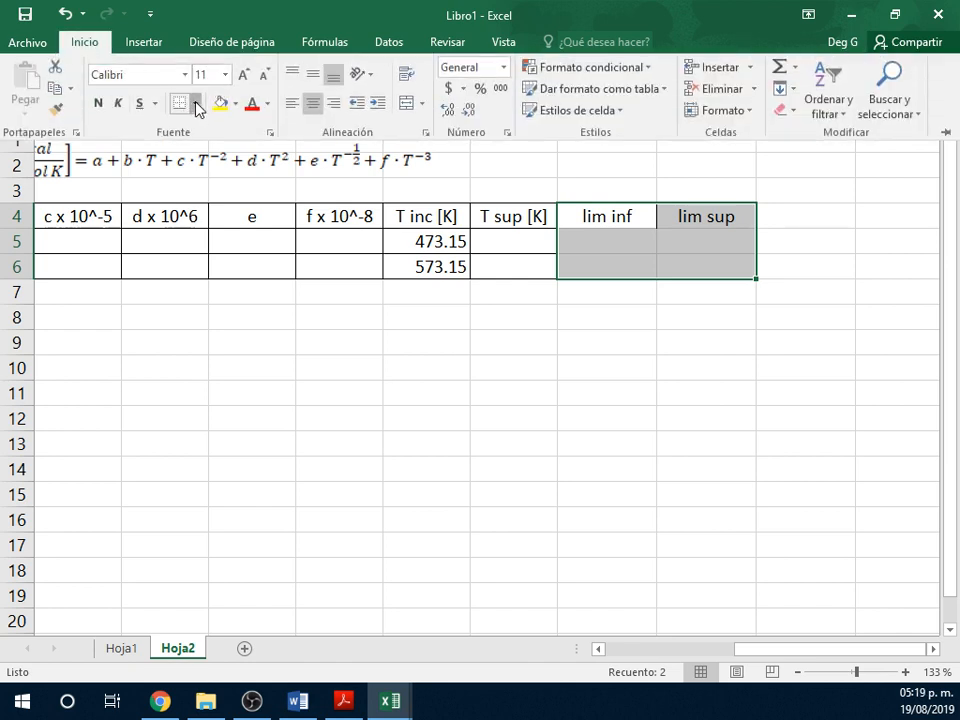
left_click(195, 104)
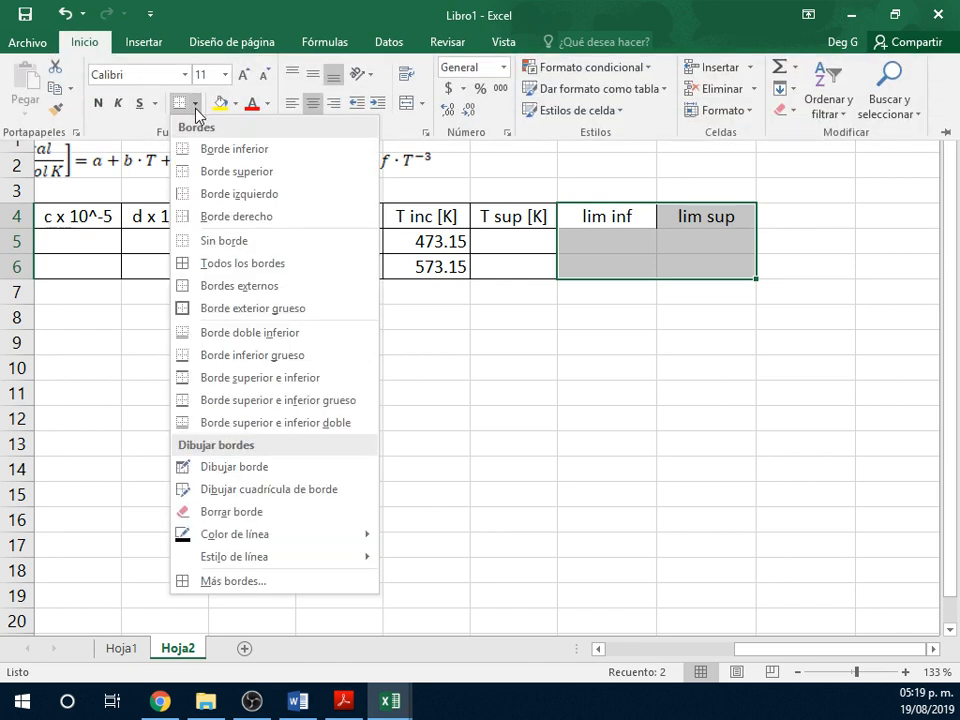
left_click(214, 265)
- Start the <Zn> lim inf formula in M5 with the integrated a term, =E5*K5
scroll(459, 335, "left", 6)
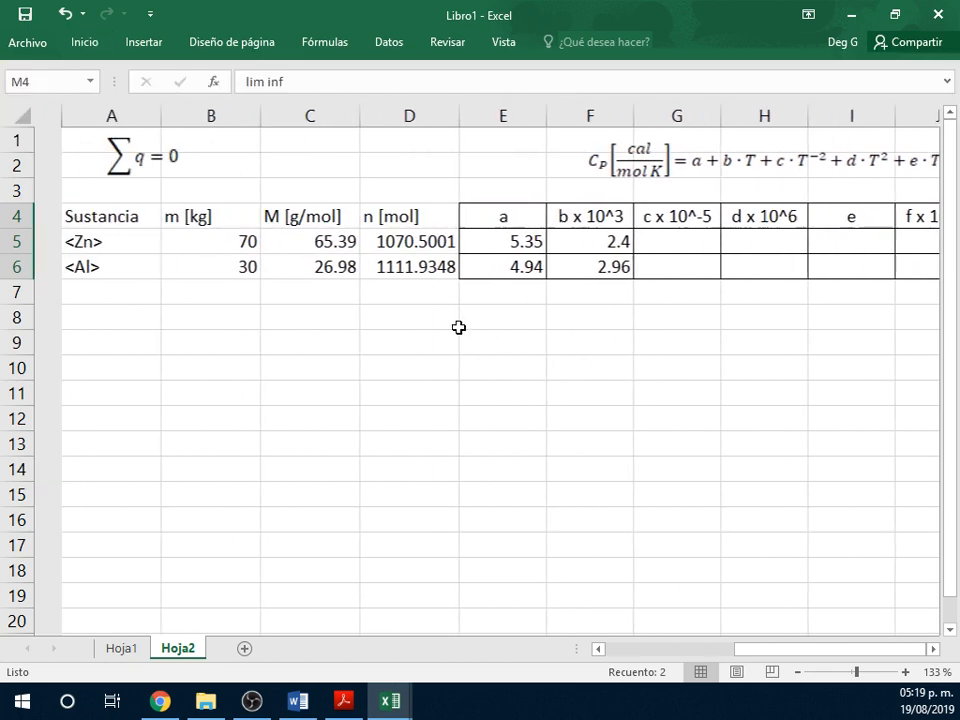
scroll(458, 327, "right", 5)
scroll(458, 327, "right", 1)
left_click(678, 241)
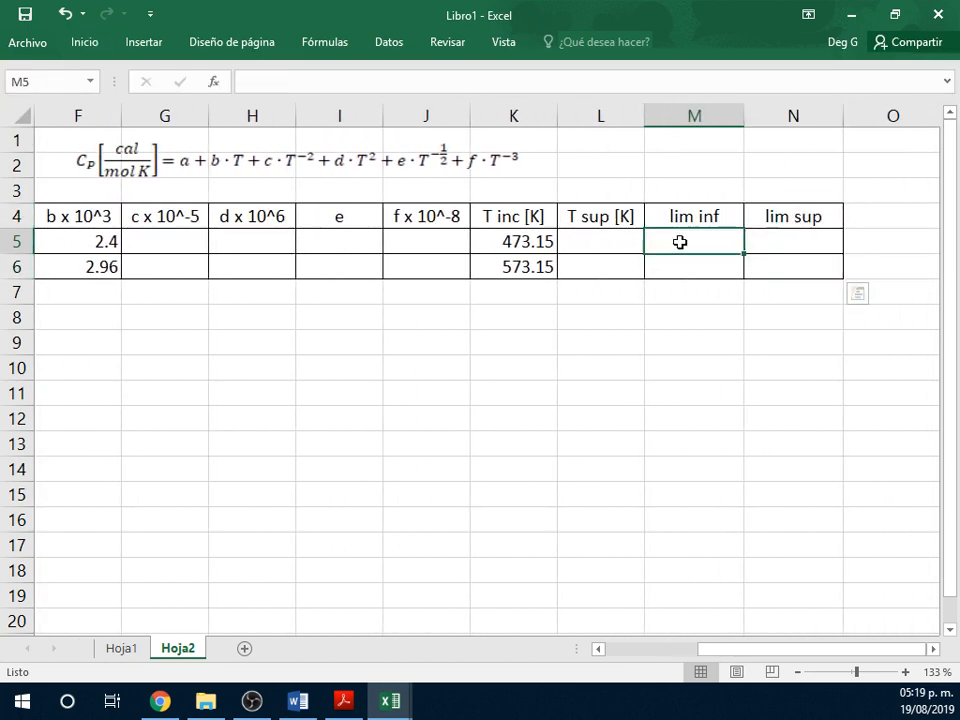
type("=")
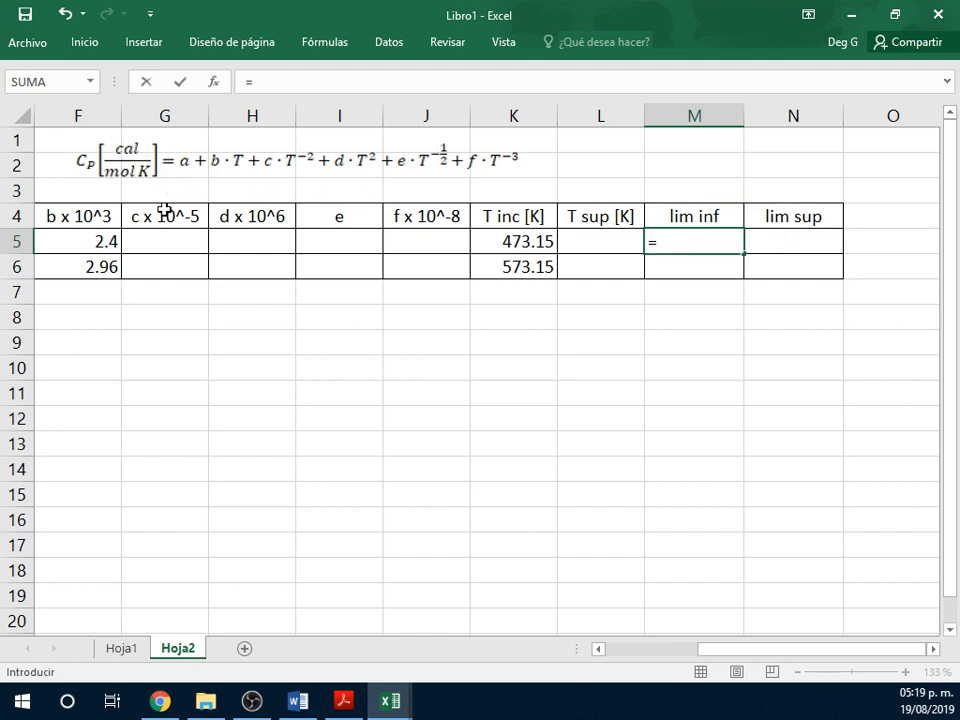
scroll(150, 210, "left", 1)
left_click(85, 241)
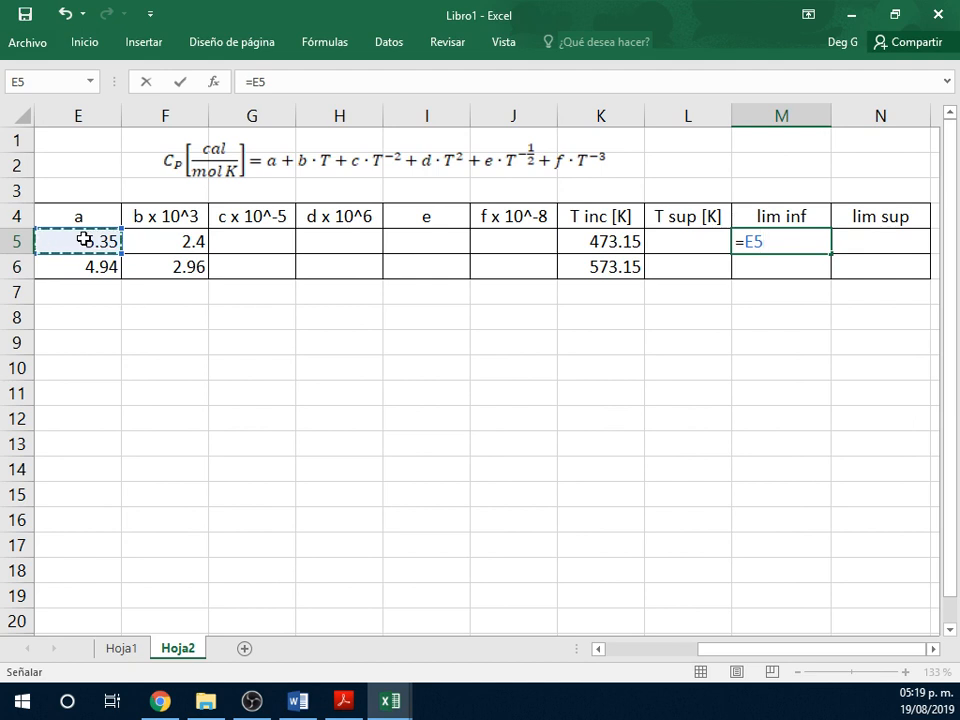
type("*")
left_click(596, 243)
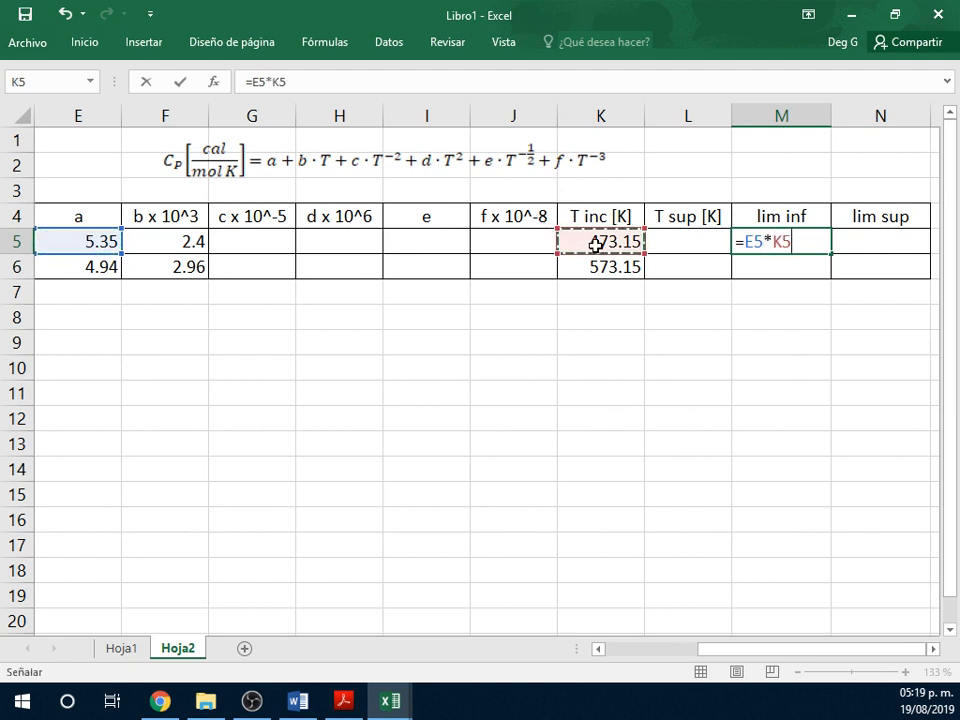
- Append the integrated b term +F5*1e-3*K5^2/2 to the M5 formula, followed by a plus sign
type("+")
left_click(143, 242)
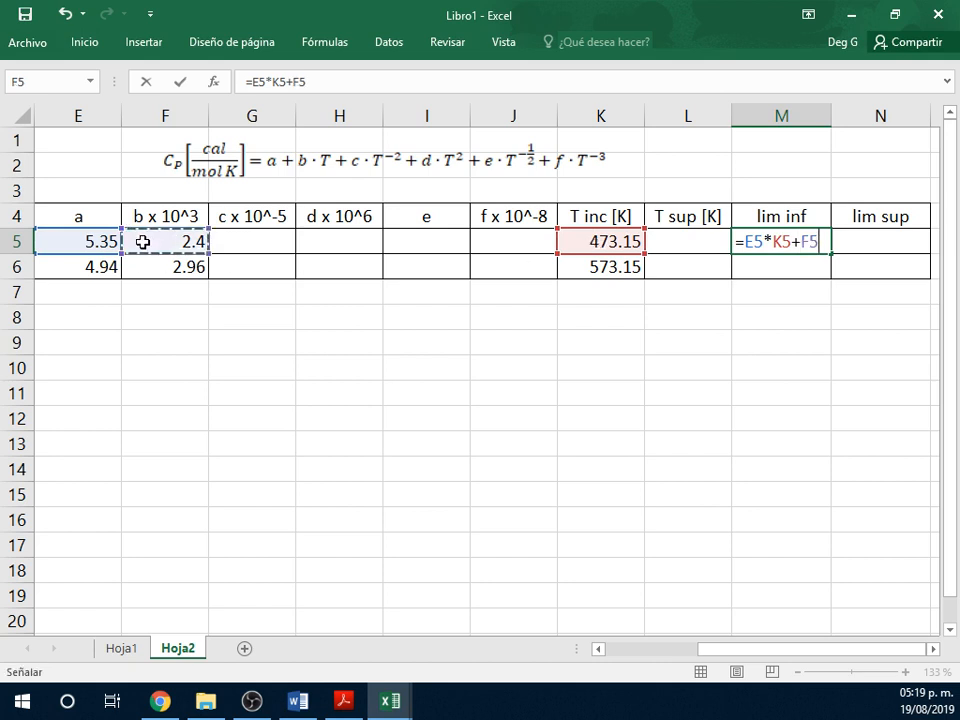
type("*1")
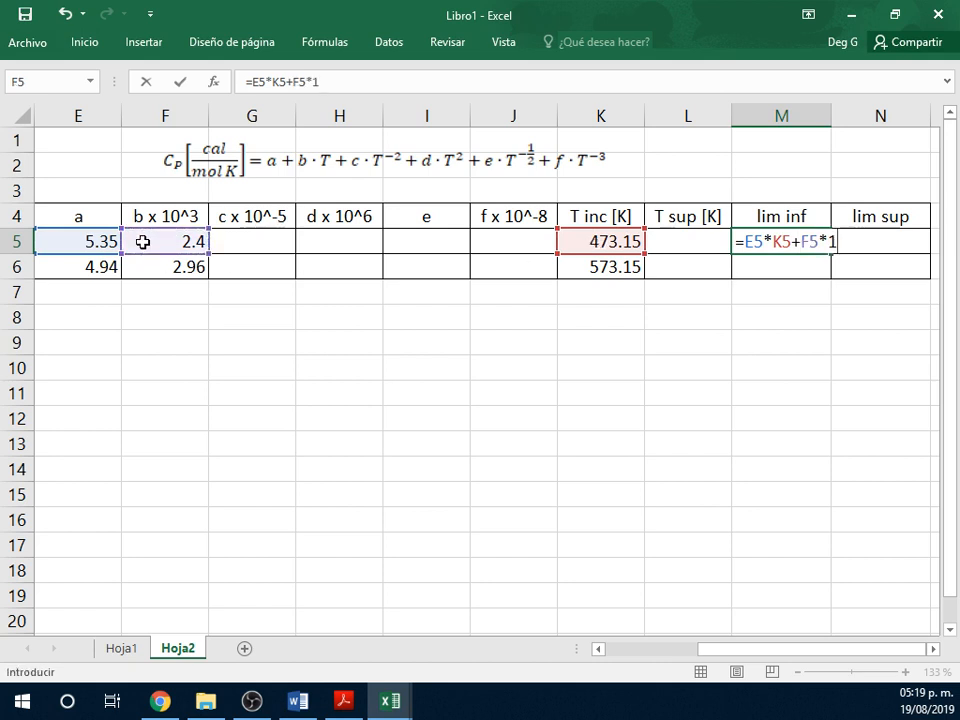
type("e-3")
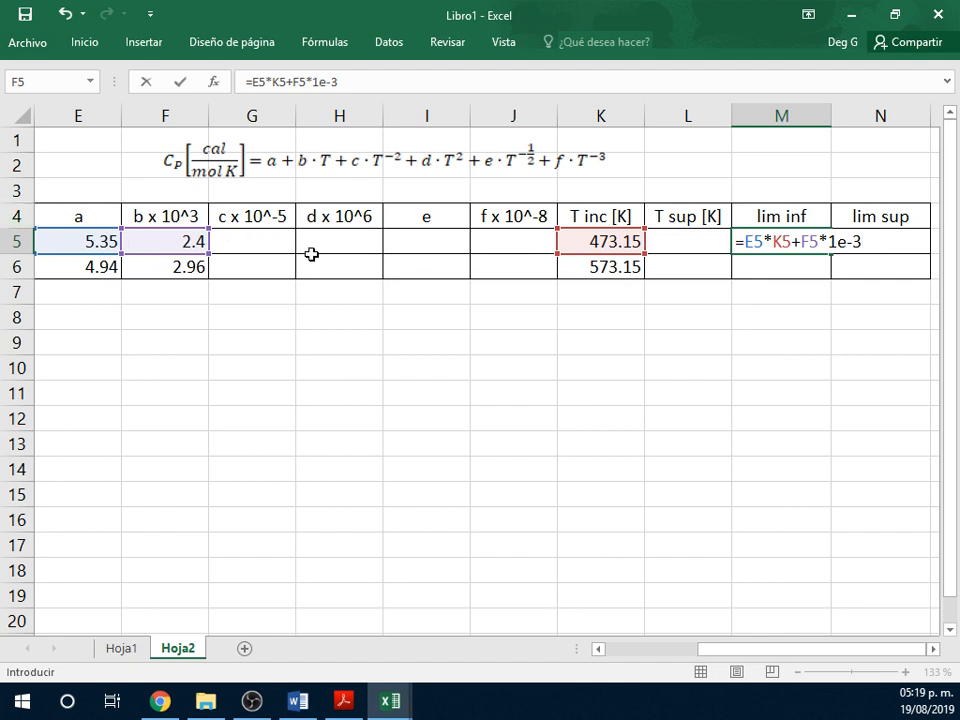
type("*")
left_click(591, 236)
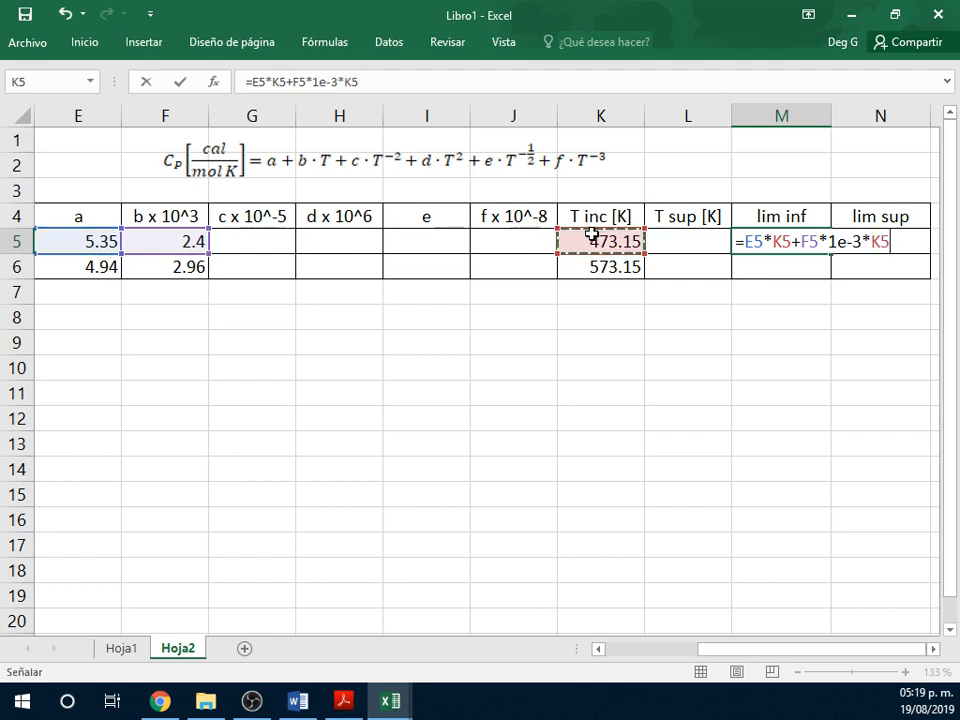
type("^2/2+")
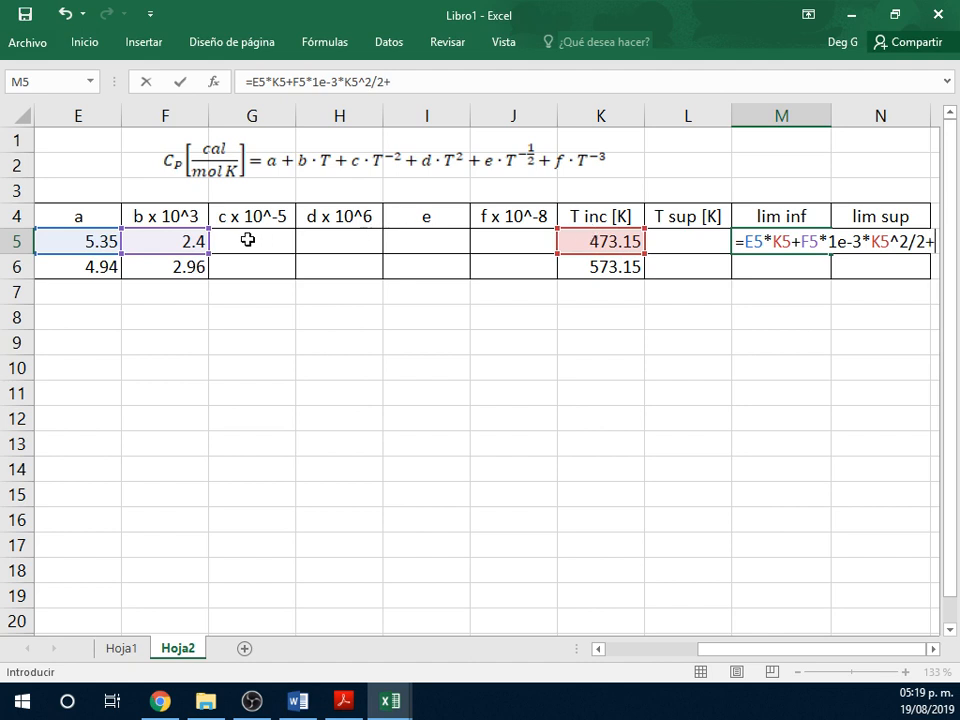
- Add the integrated c term to the M5 formula with a negative sign, as -G5*1e5*K5^-1
left_click(248, 240)
type("*1")
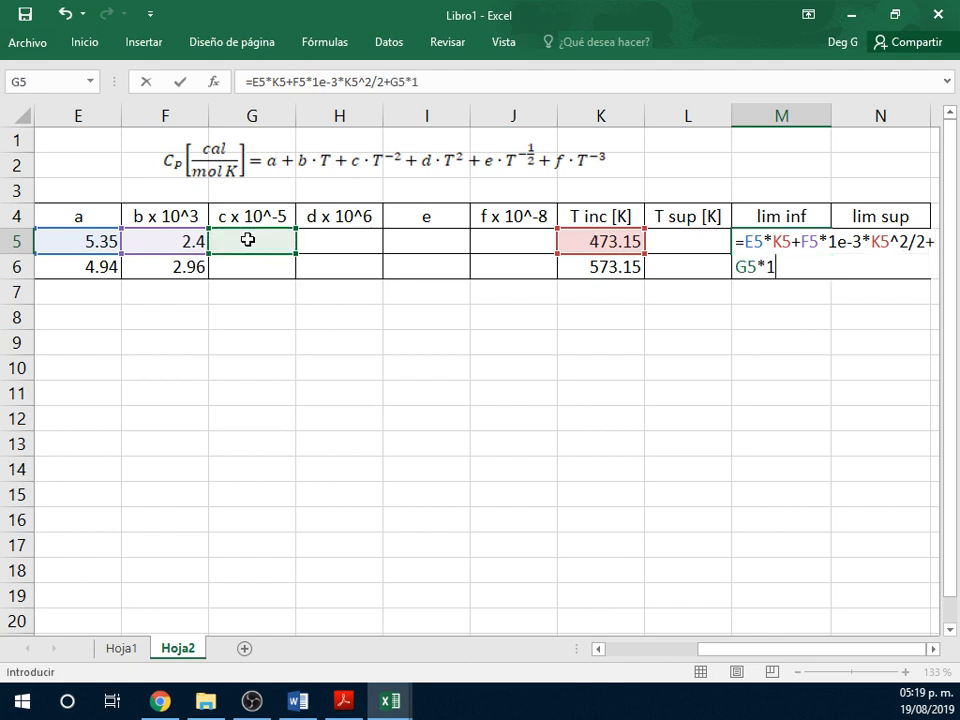
type("e5*")
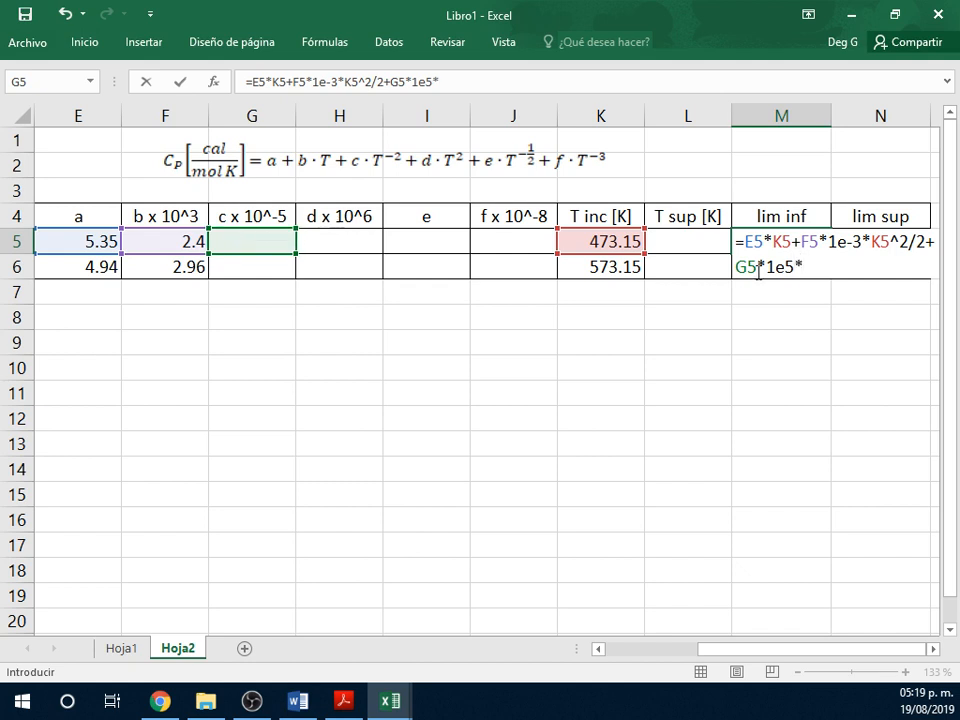
left_click(933, 243)
key("BackSpace")
type("-")
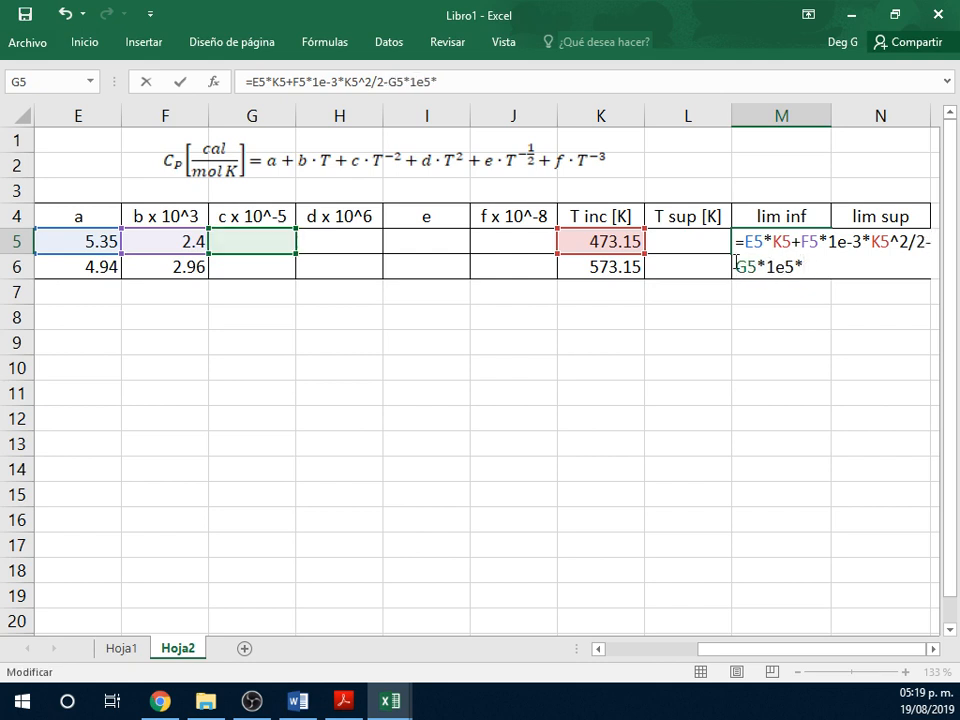
left_click(590, 240)
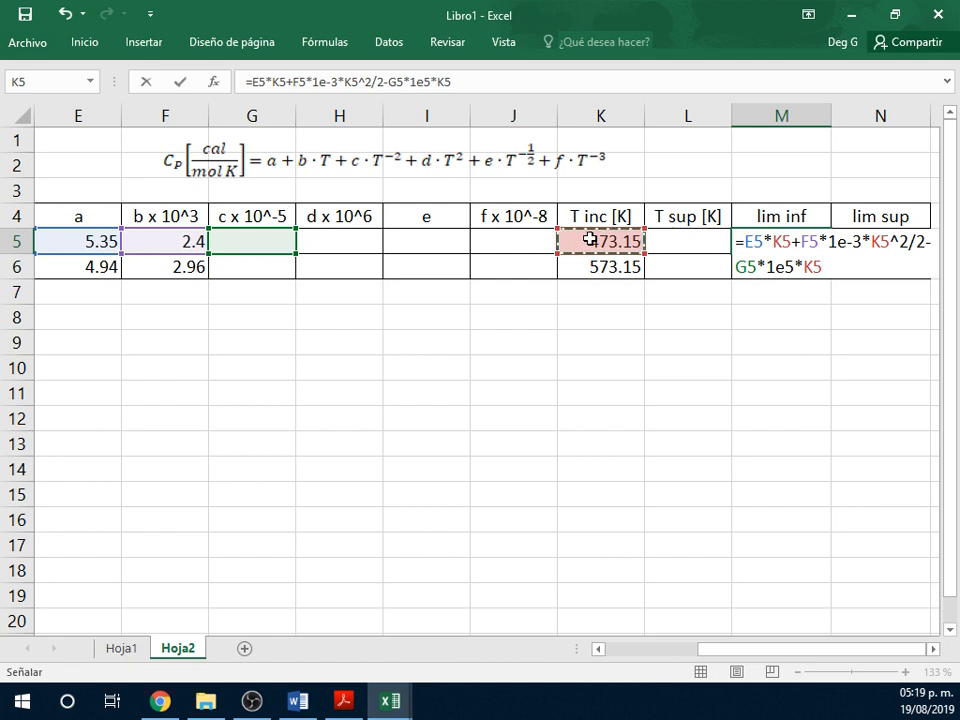
type("^-1")
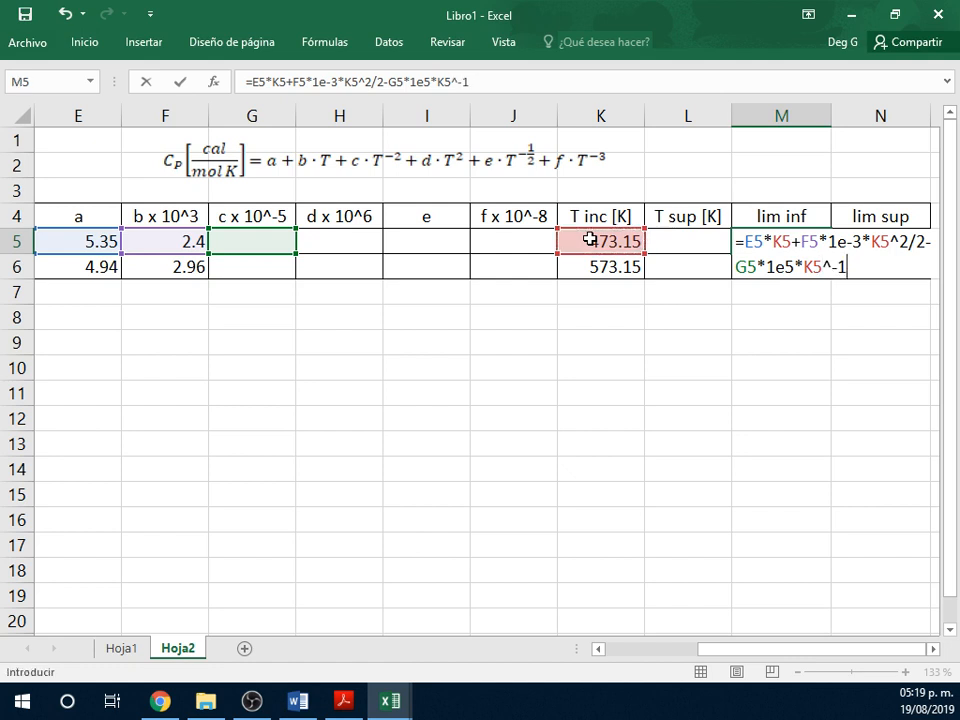
- Append the integrated d term +H5*1e-6*K5^3/3 to the M5 formula and begin the following term with +2*
type("+")
left_click(320, 249)
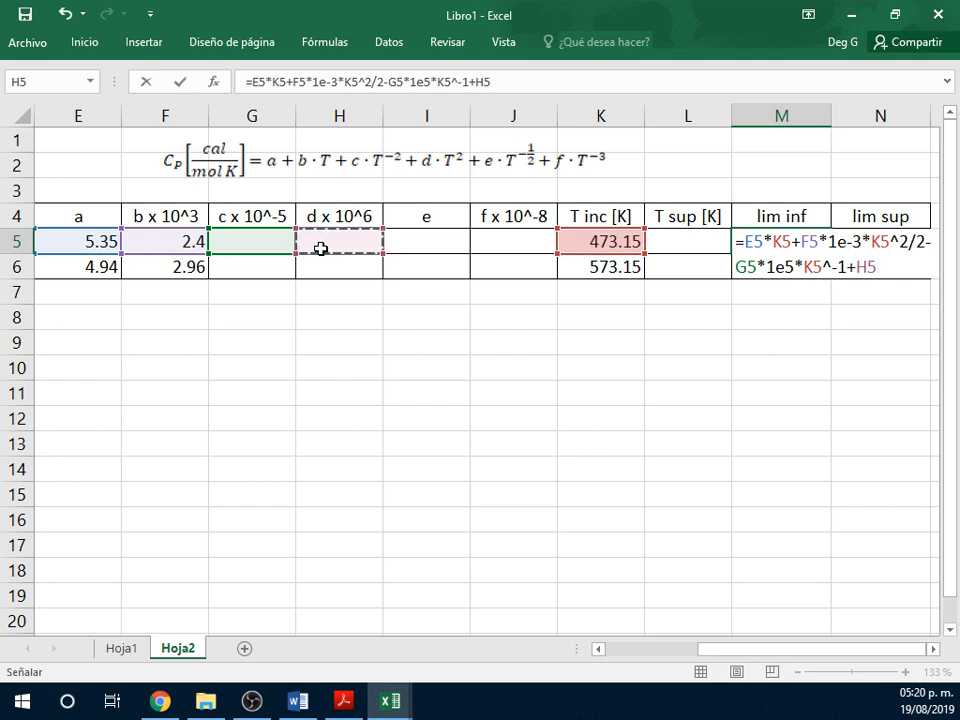
type("*1e-6*")
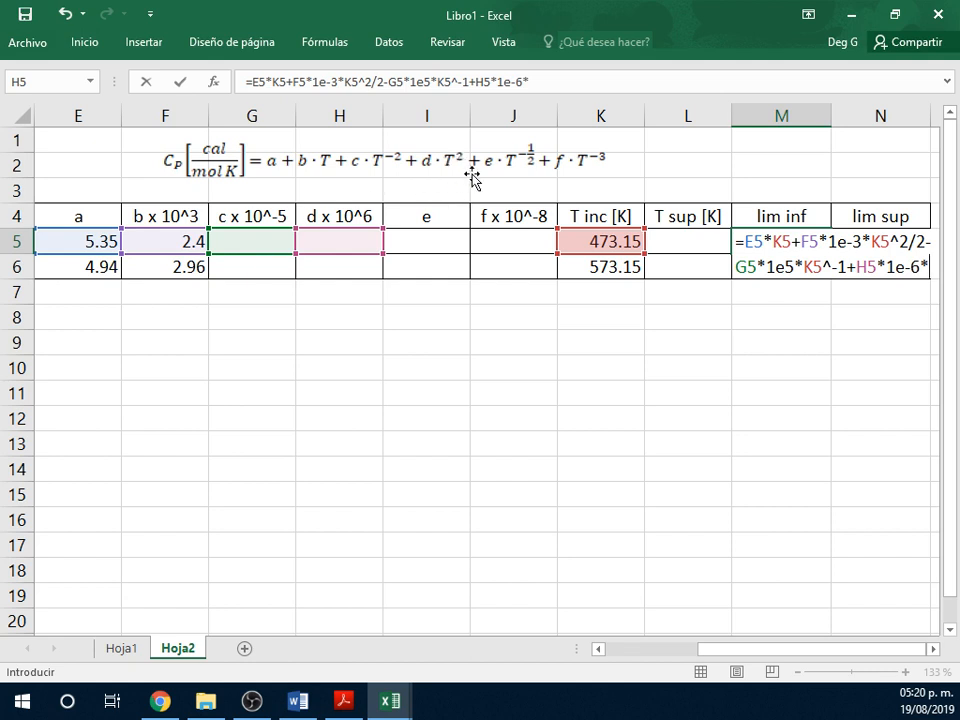
left_click(592, 237)
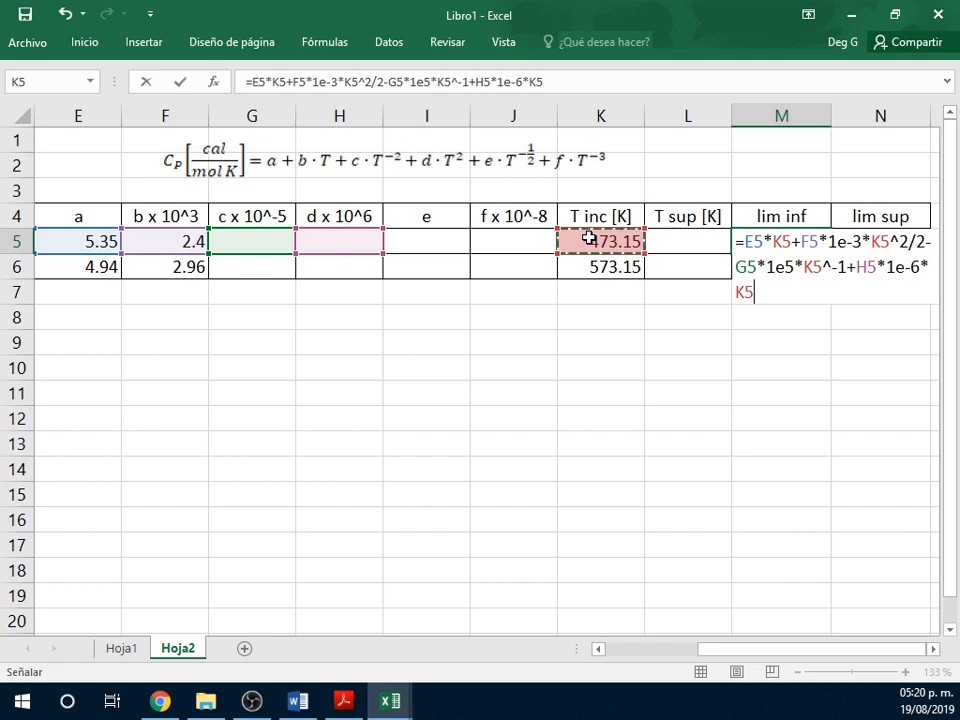
type("^3/3+2*")
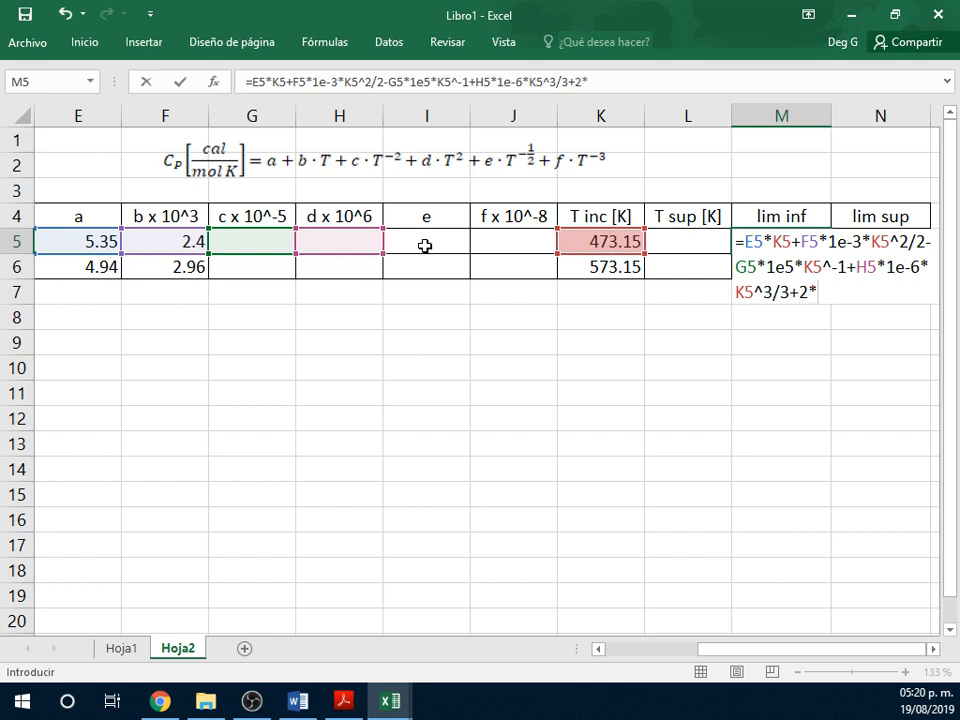
- Complete the integrated e term in the M5 formula as 2*I5*K5^0.5, followed by a minus sign
left_click(425, 246)
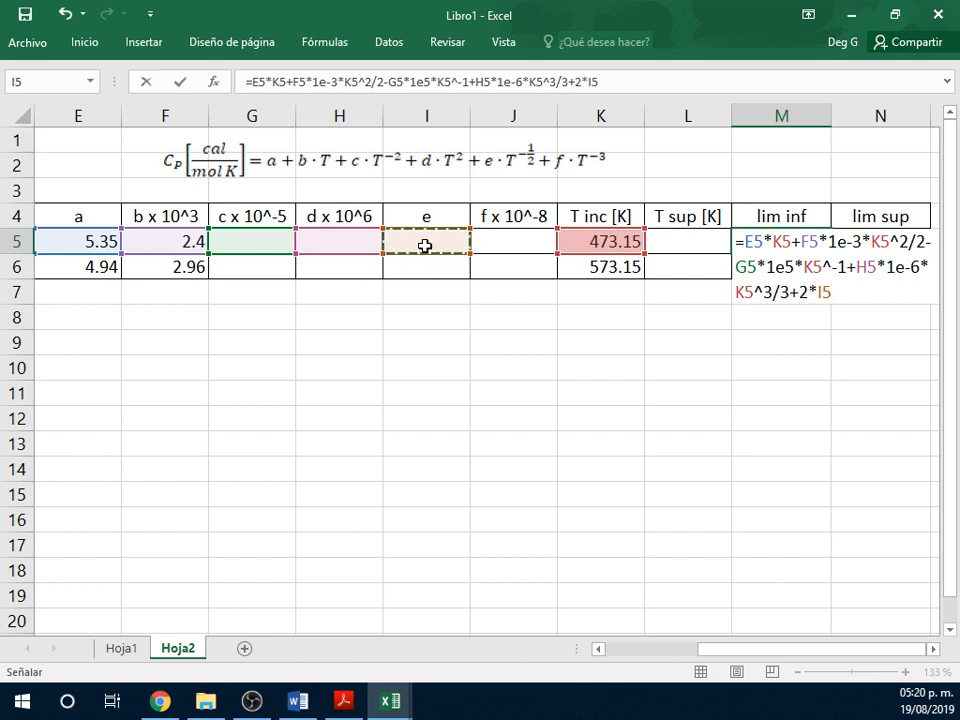
type("*")
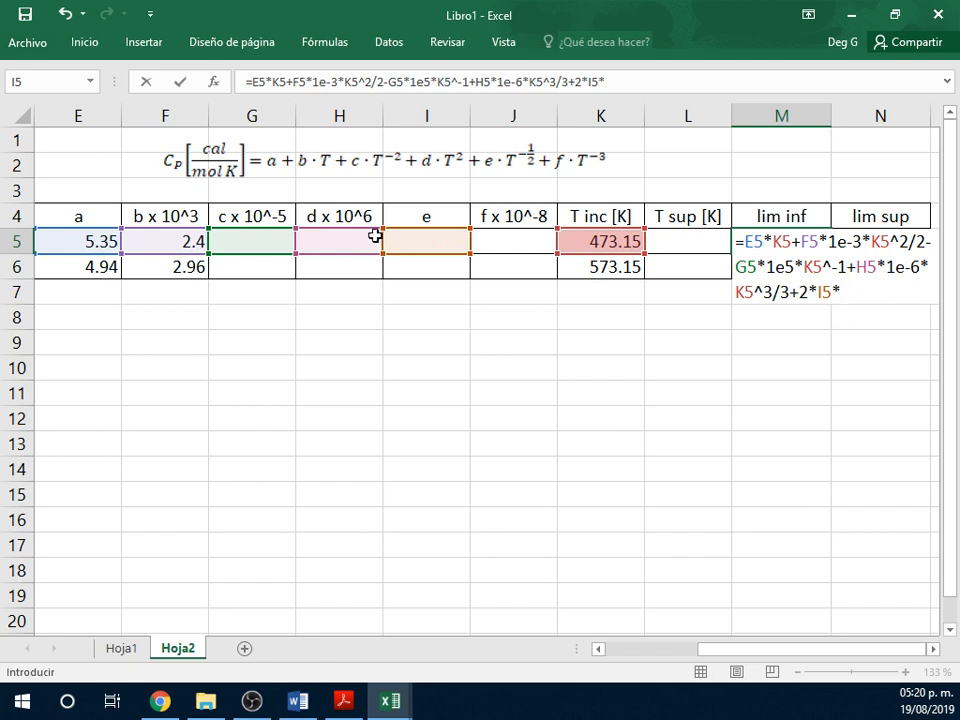
left_click(580, 238)
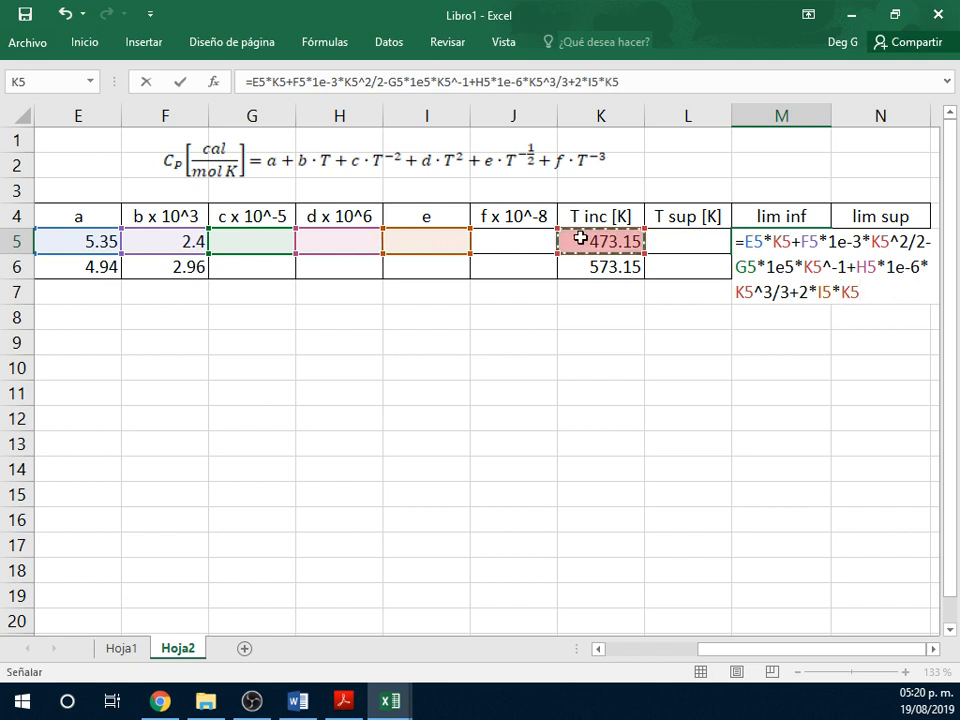
type("[")
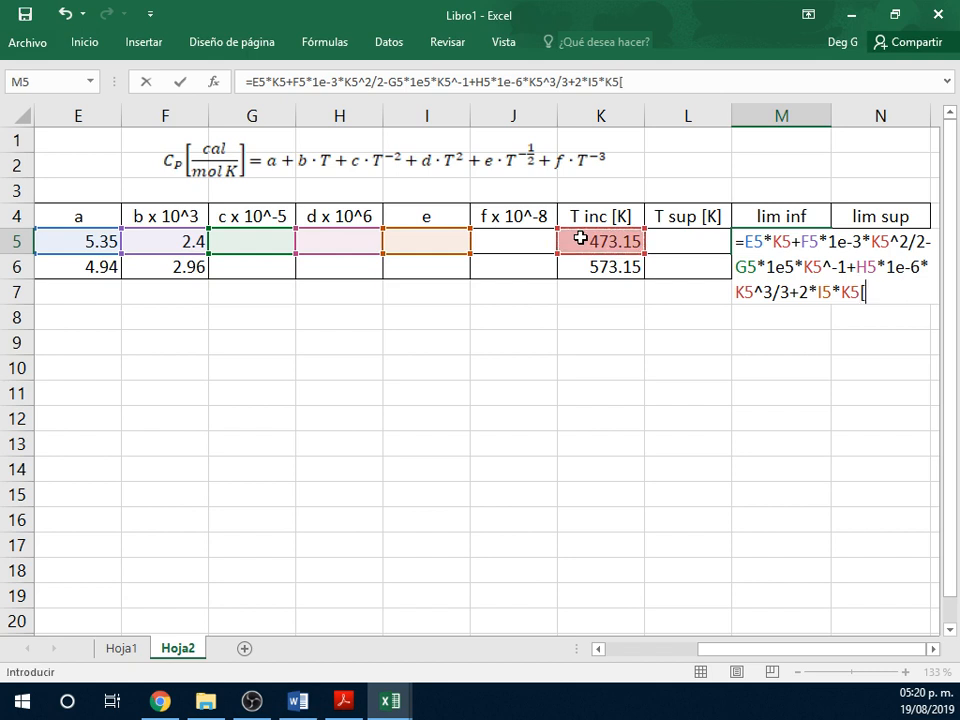
key("BackSpace")
type("^0.5-")
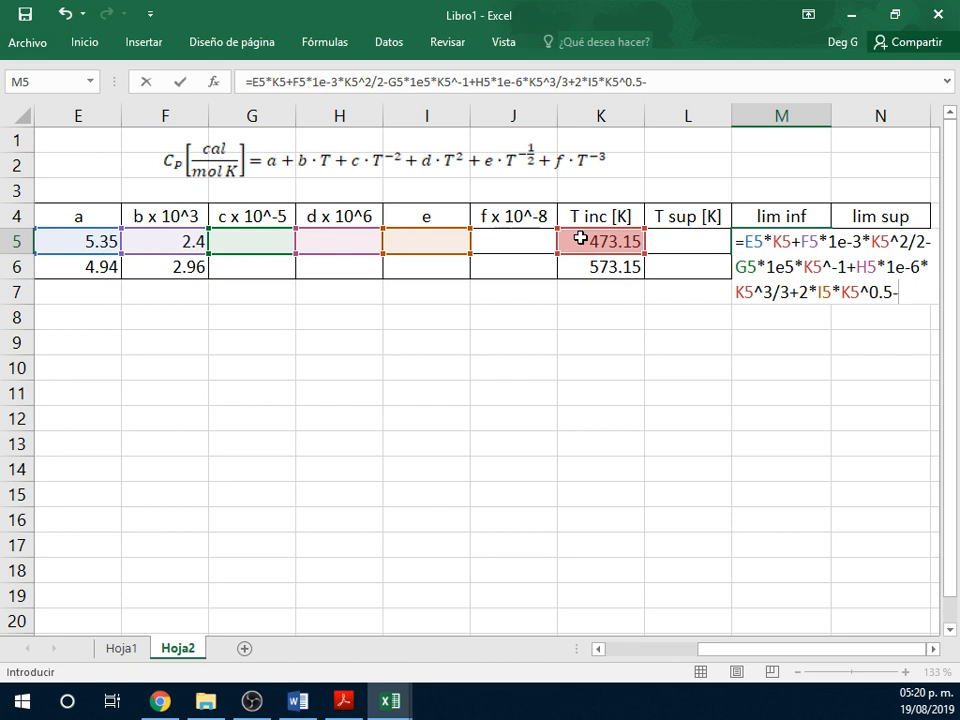
- Append the integrated f term J5*1e8*K5^-2/2 to the M5 formula
left_click(513, 241)
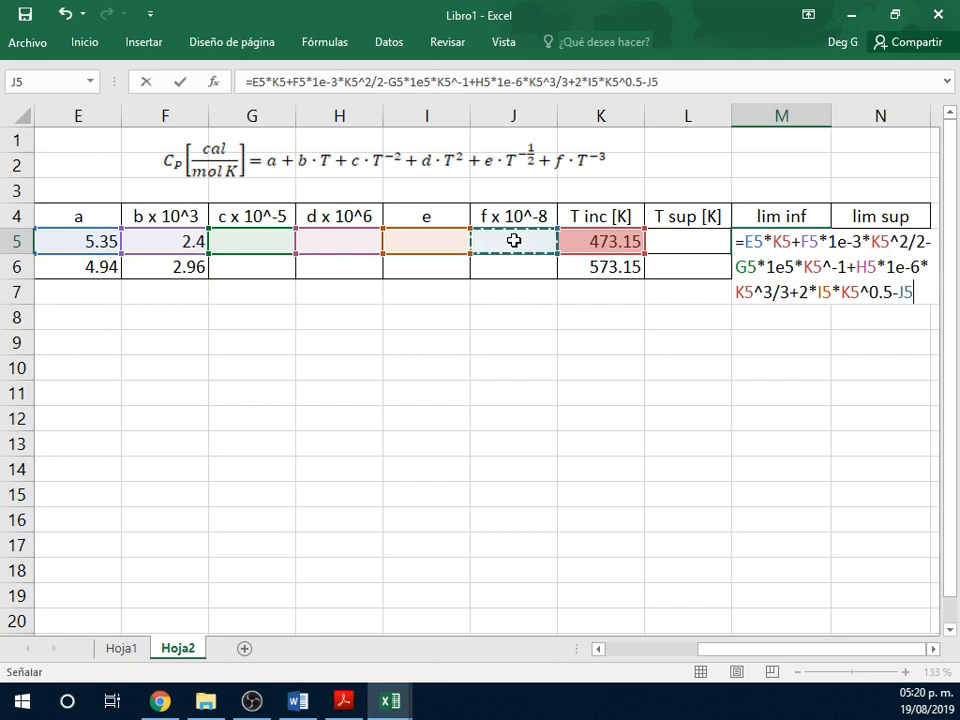
type("*")
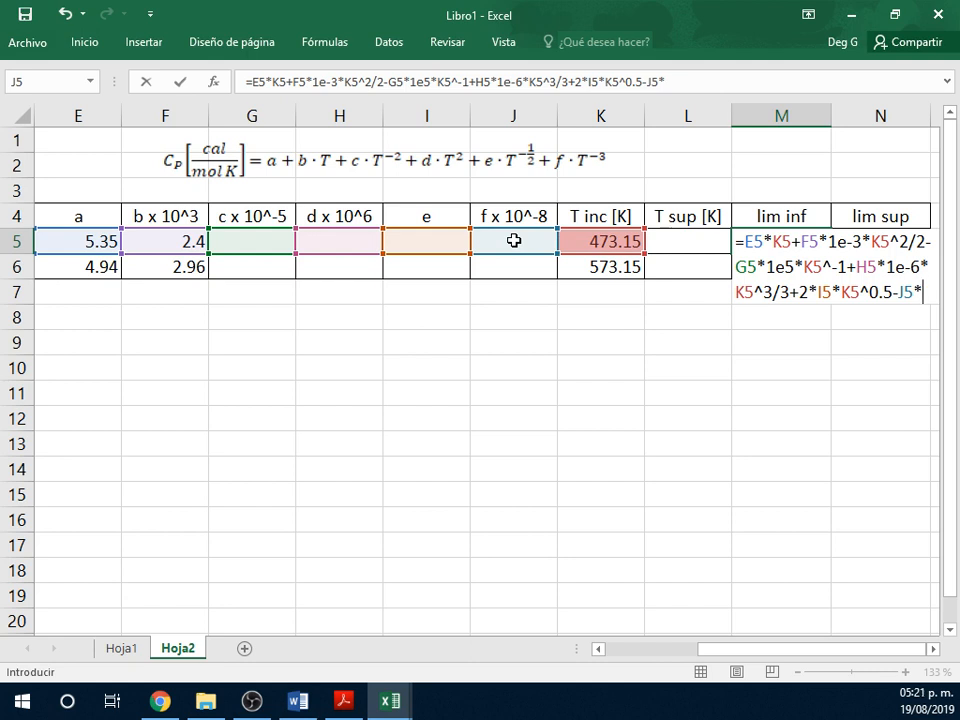
type("1e8")
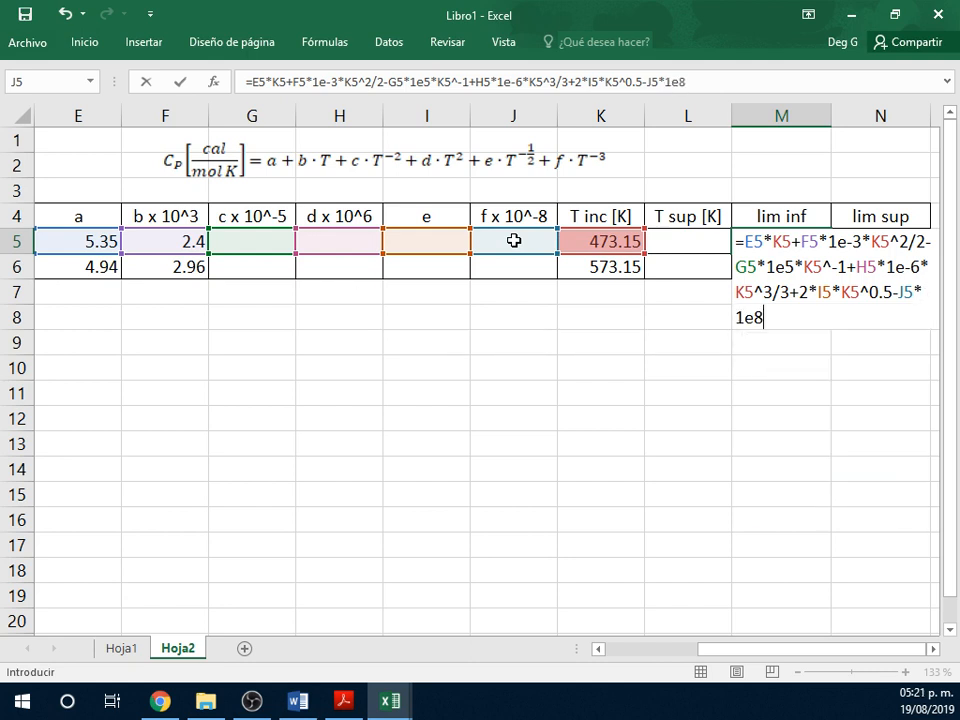
type("*")
left_click(597, 241)
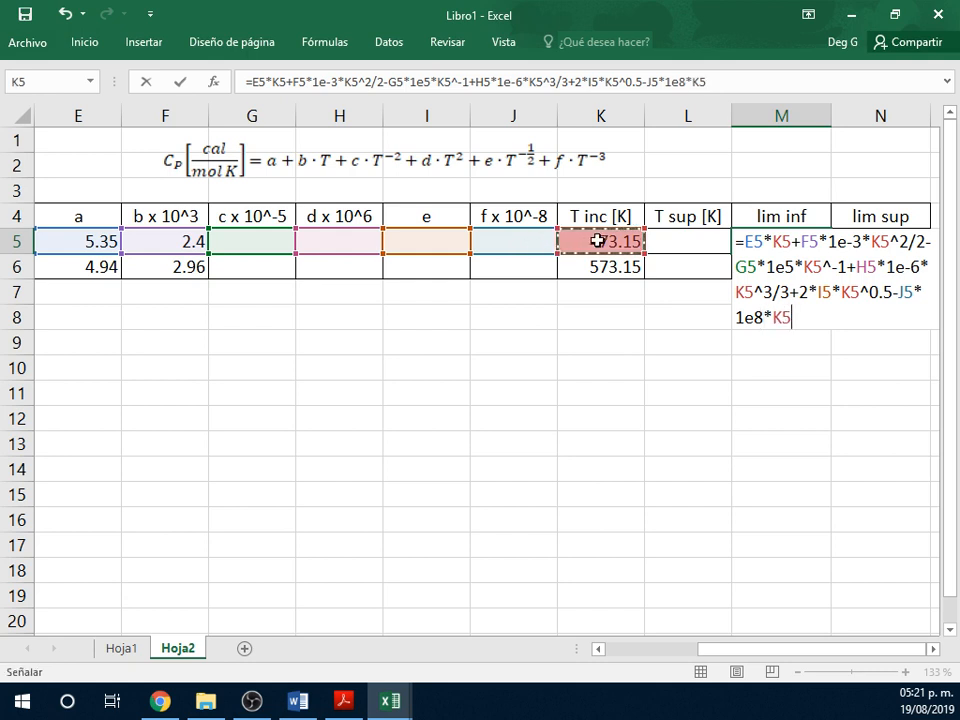
type("^-2/2")
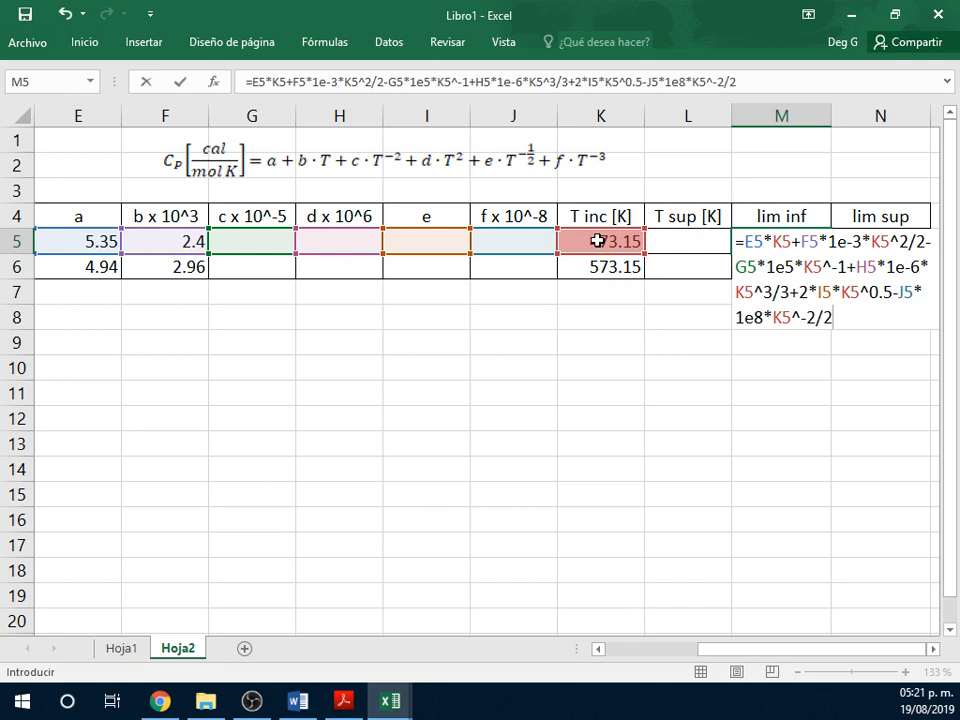
- Lock only the columns of the a and b references in the M5 formula as $E5 and $F5
left_click(752, 241)
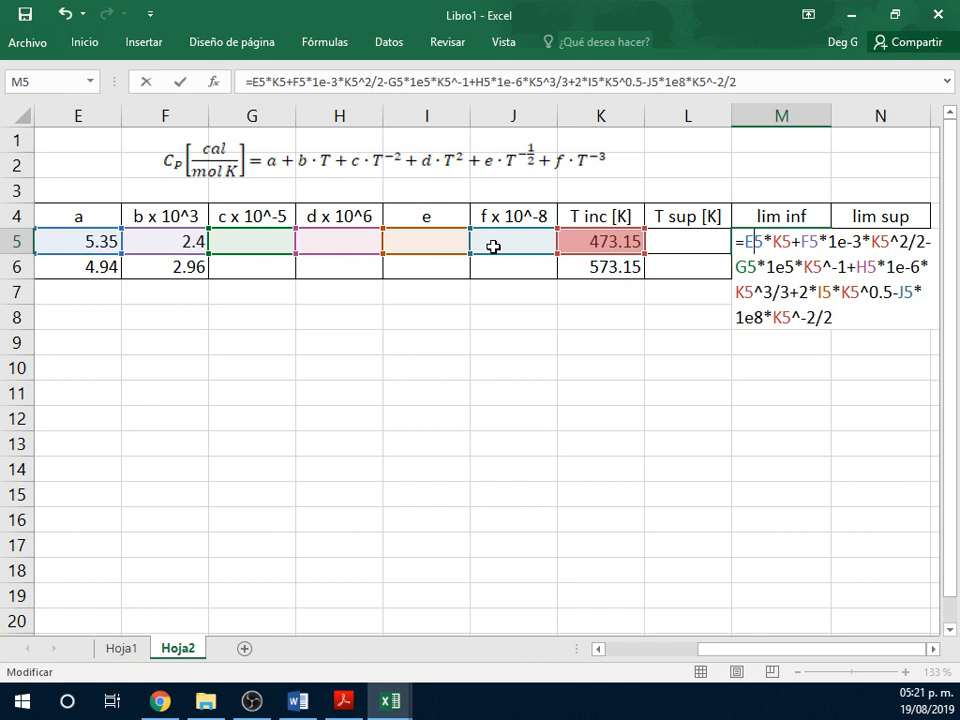
key("F4")
key("F4")
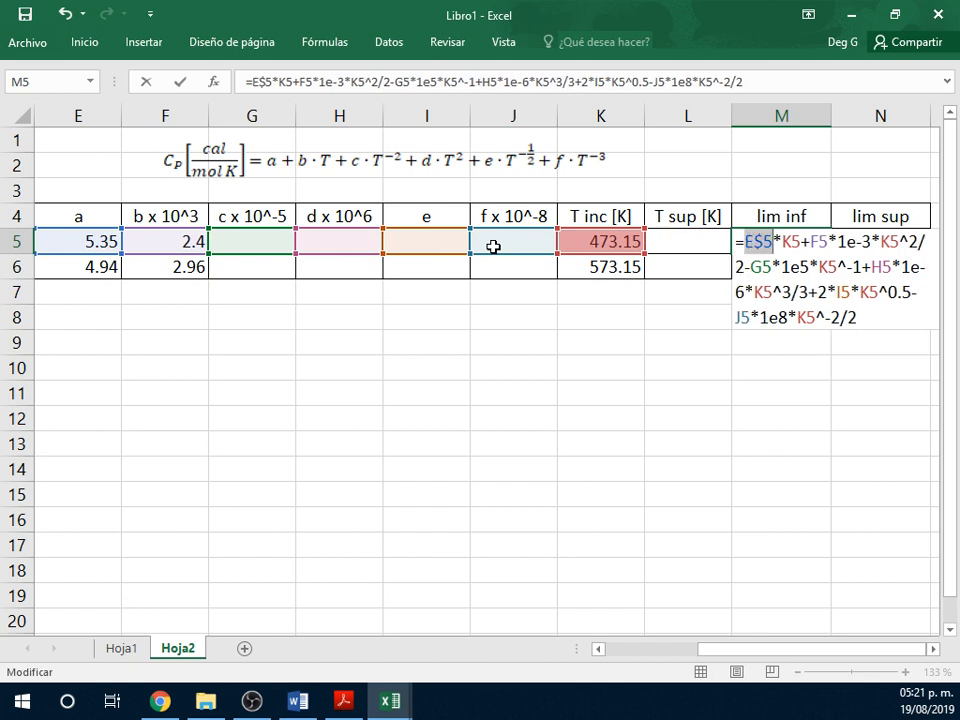
key("F4")
left_click(818, 241)
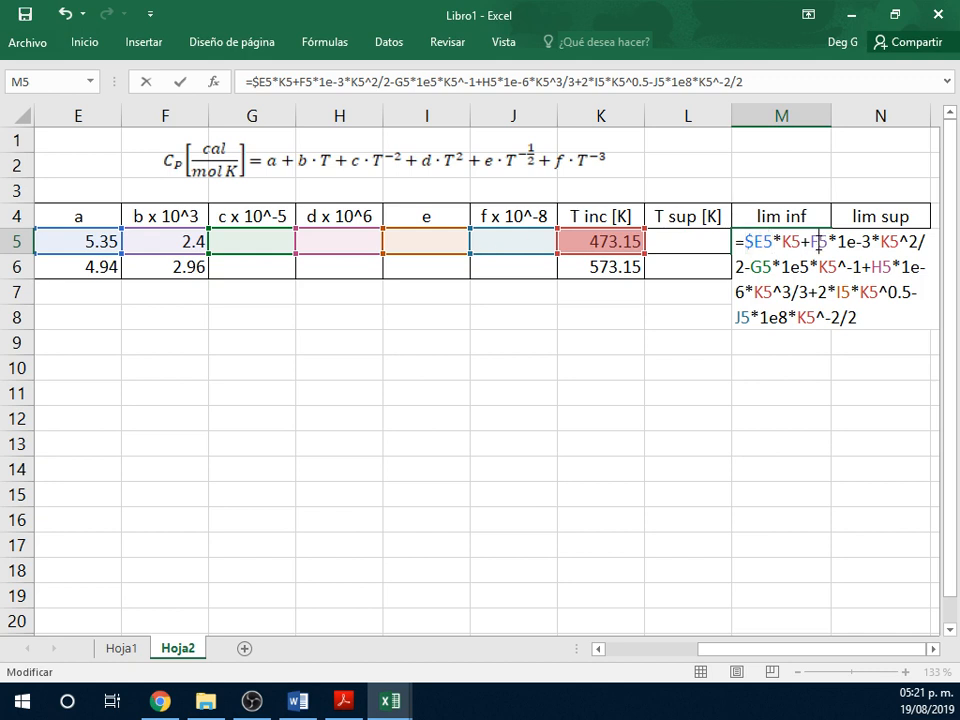
key("F4")
key("F4")
key("F4")
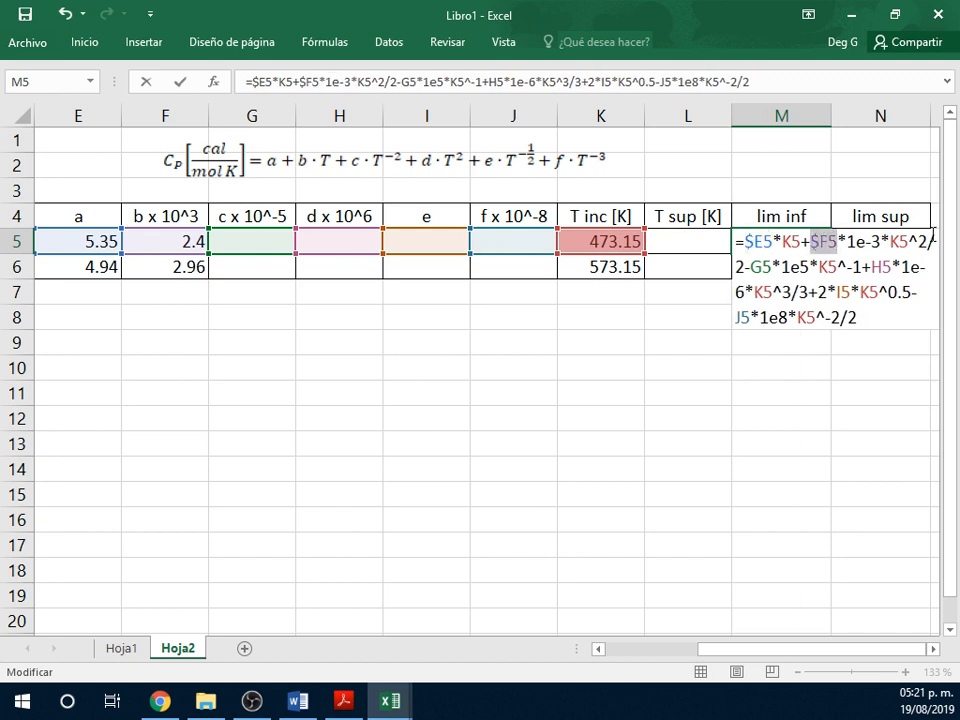
- Lock only the columns of the c and d references in the M5 formula as $G5 and $H5
left_click(750, 268)
key("F4")
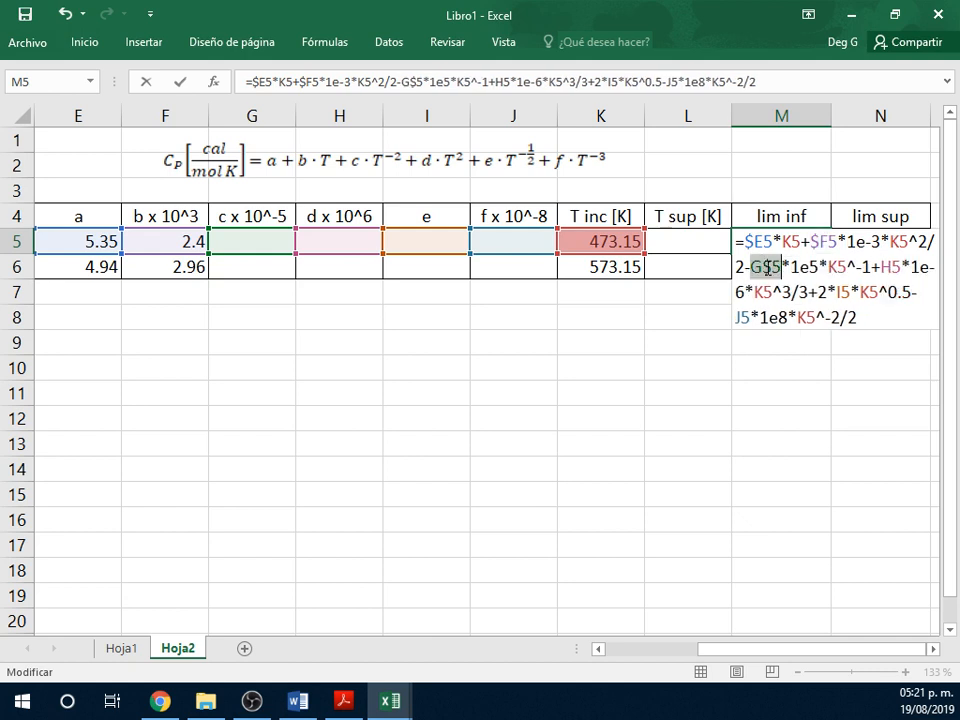
key("F4")
key("F4")
left_click(893, 268)
key("F4")
key("F4")
key("F4")
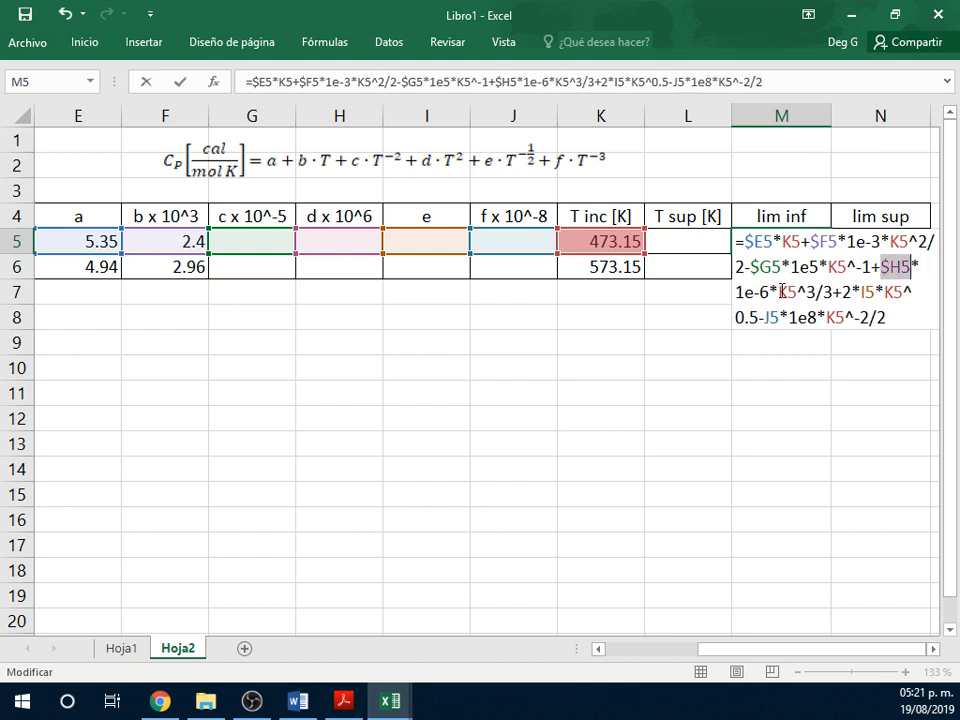
- Lock only the columns of the e and f references as $I5 and $J5, and commit the M5 formula
left_click(869, 292)
key("F4")
key("F4")
key("F4")
left_click(768, 318)
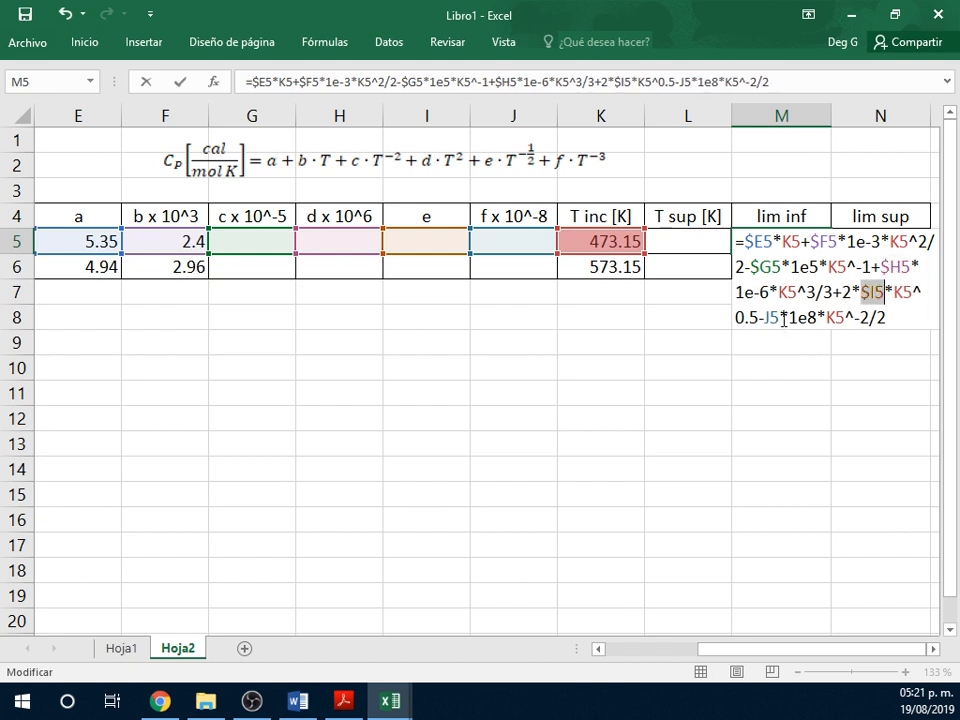
key("F4")
key("F4")
key("F4")
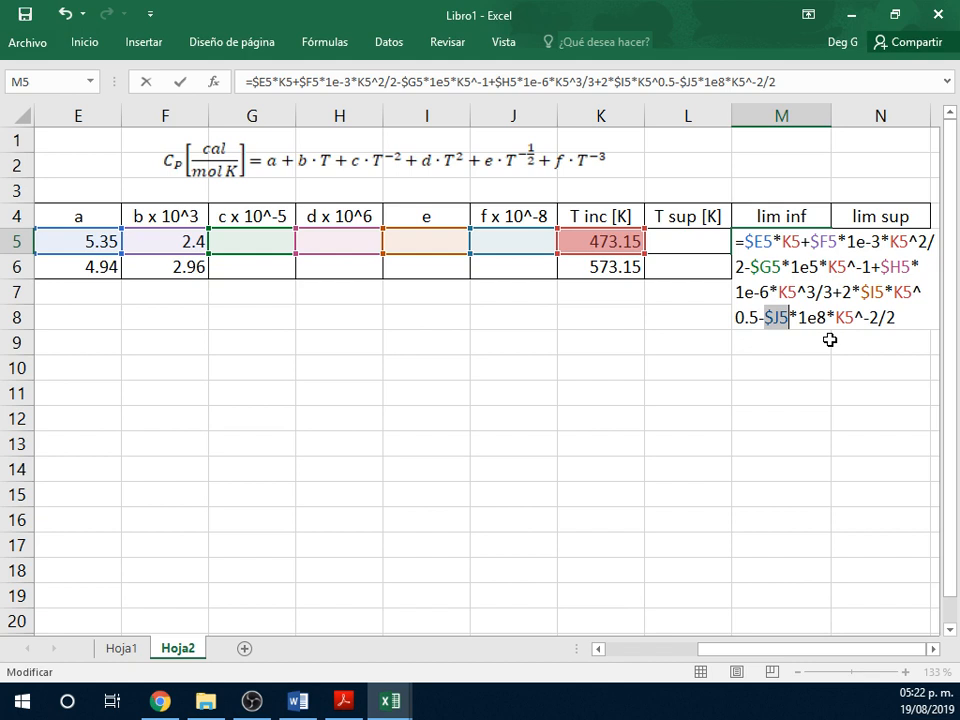
key("Right")
key("Right")
key("Right")
key("Right")
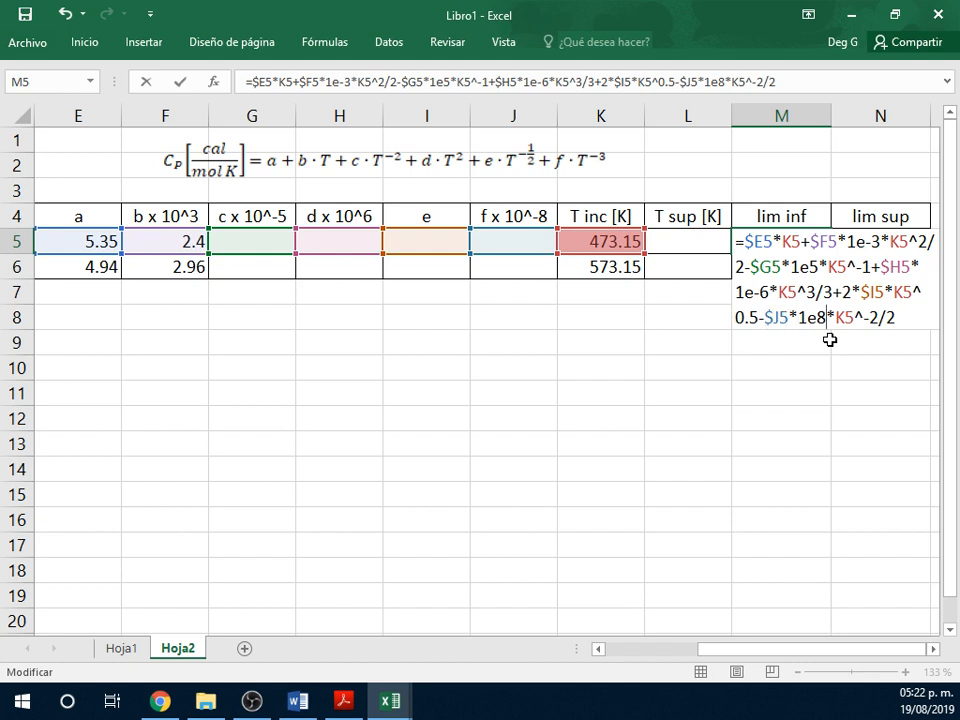
key("Return")
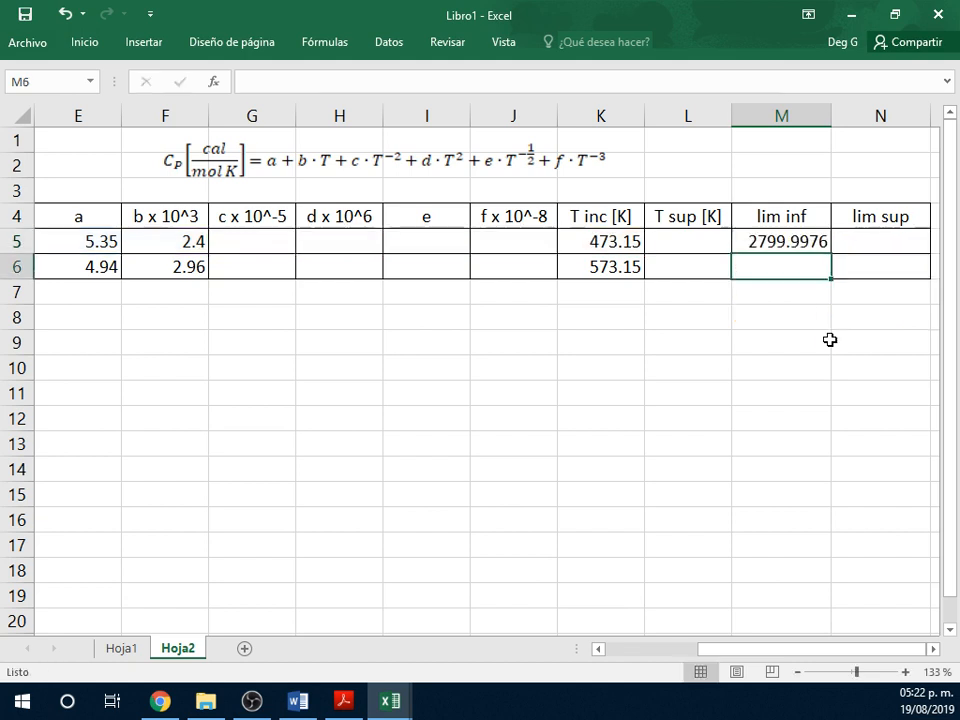
- Fill the M5 formula across into the lim sup cell N5 and select N5 to check its references
left_click(794, 239)
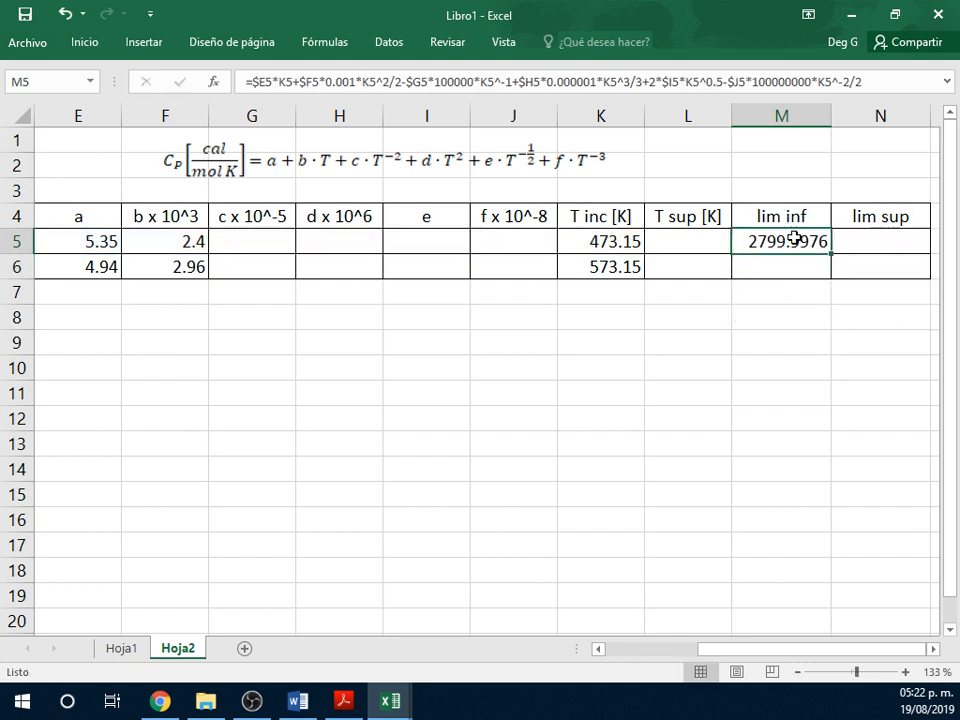
left_click_drag(831, 254, 916, 254)
left_click(910, 253)
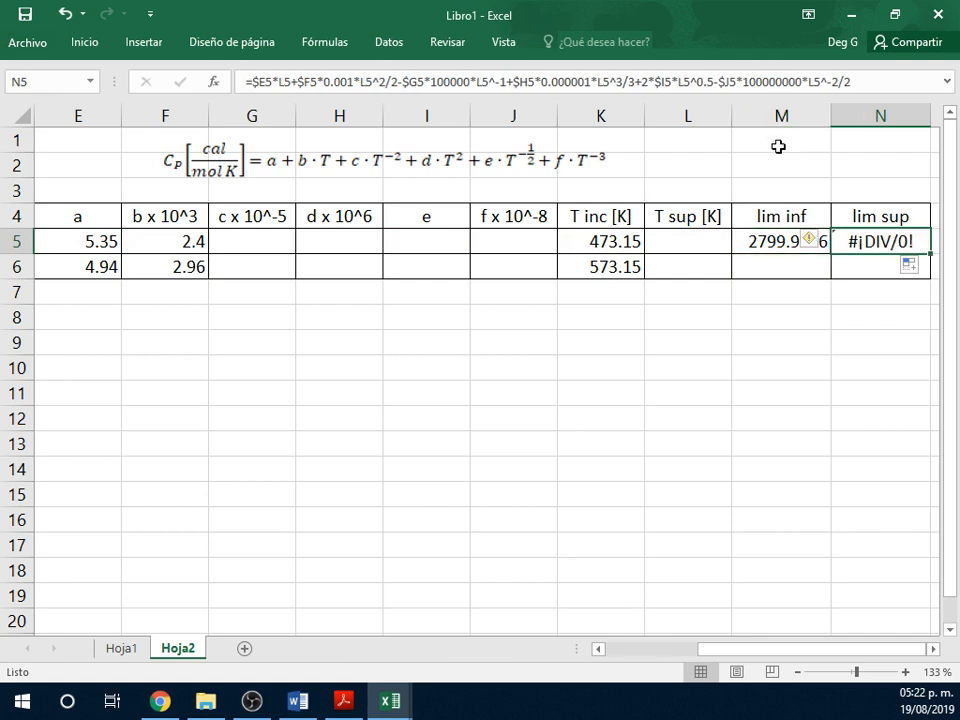
- Enter trial T sup values of 520 in L5 and 250 in L6
left_click(694, 238)
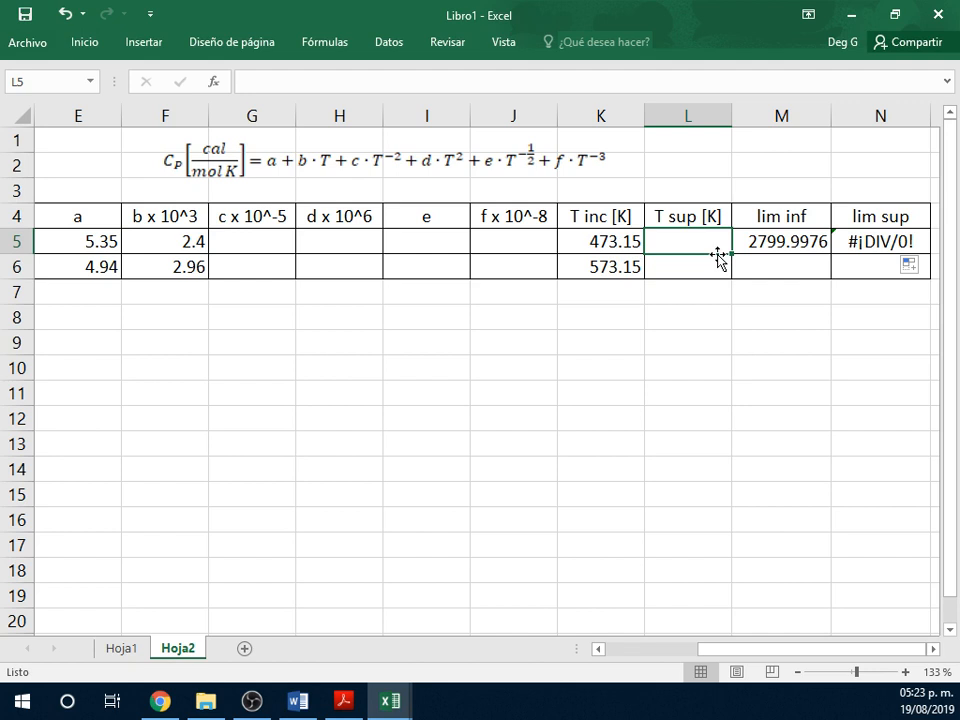
type("520")
key("Return")
type("250")
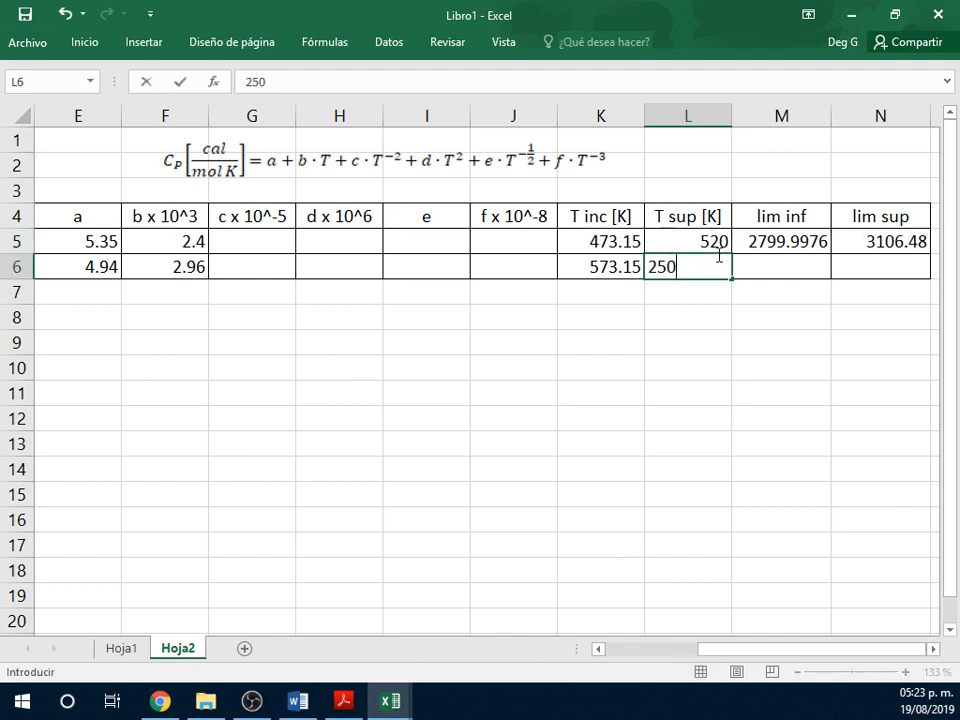
key("Return")
- Enter 520 in L3, above the T sup header, as a shared trial temperature
key("Up")
key("Up")
key("Up")
key("Up")
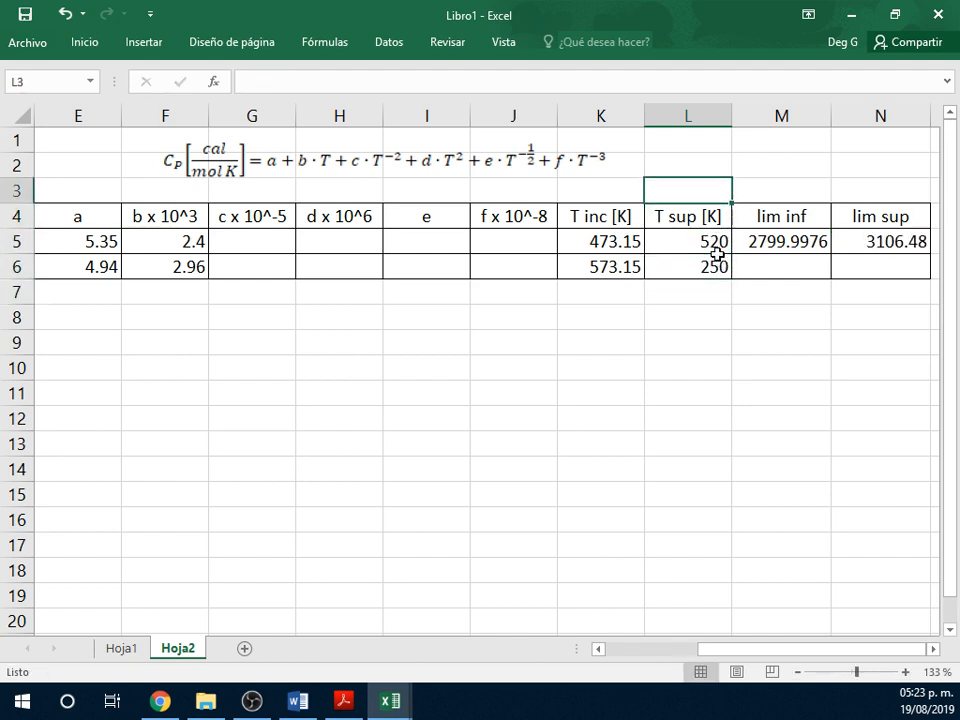
type("520")
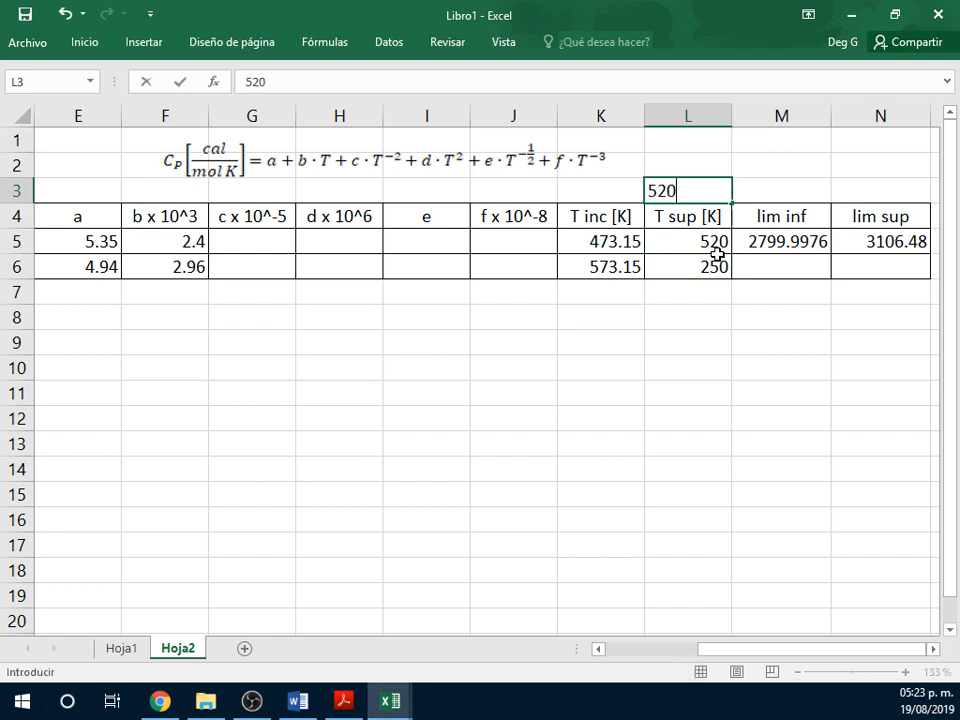
key("Return")
- Link both T sup cells, L5 and L6, to the shared temperature in L3 with =L3
key("Down")
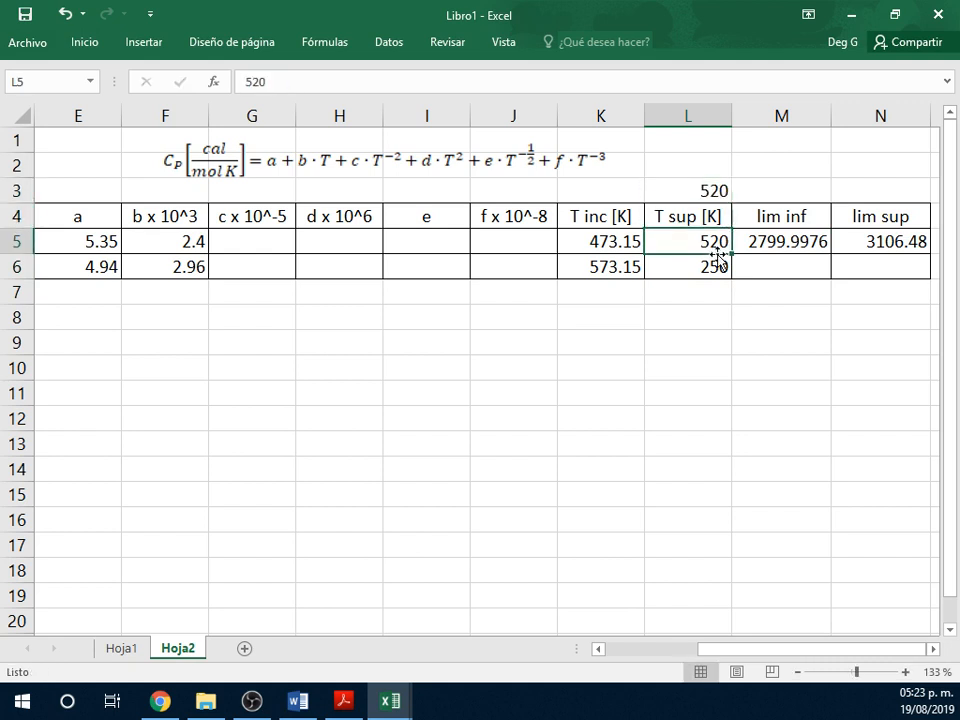
type("=")
key("Up")
key("Up")
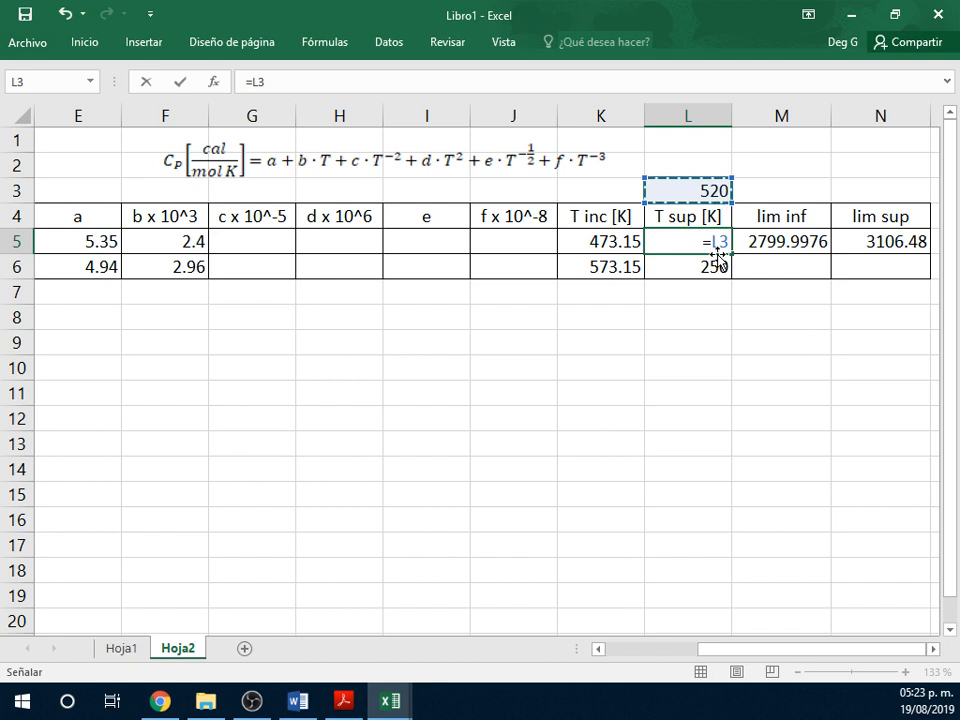
key("Return")
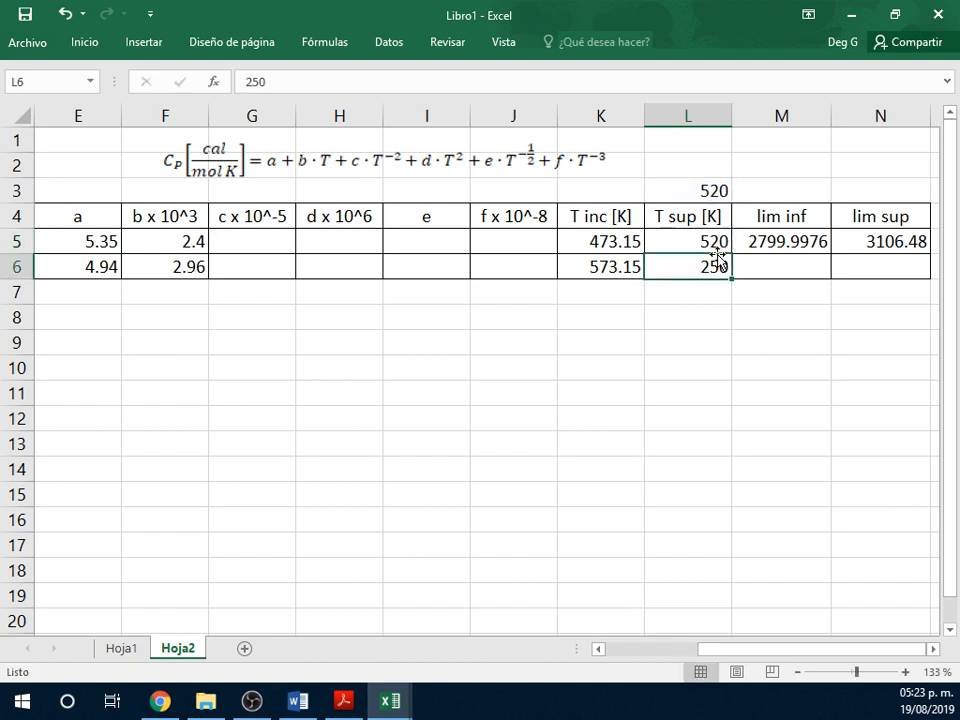
type("=")
key("Up")
key("Up")
key("Up")
key("Return")
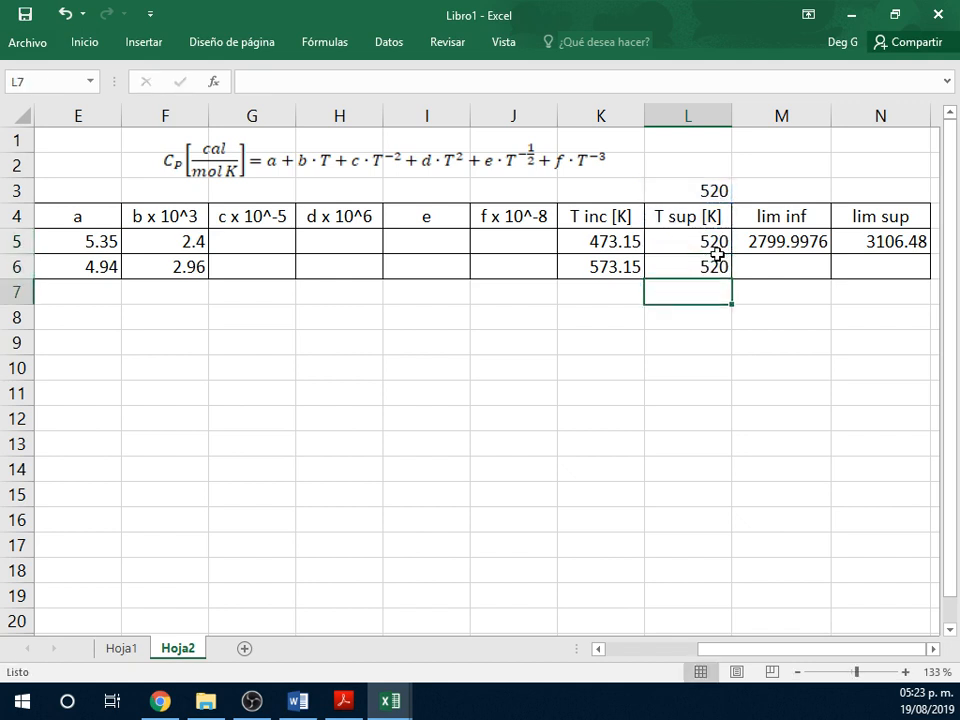
- Set the shared trial temperature in L3 to 500
left_click(711, 187)
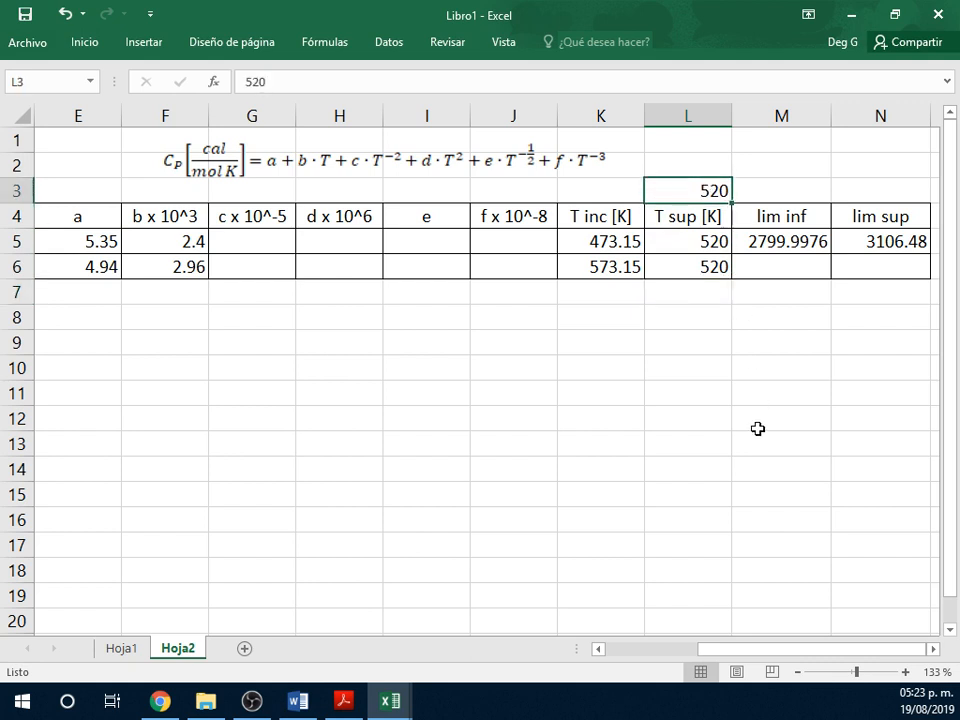
type("500")
key("Return")
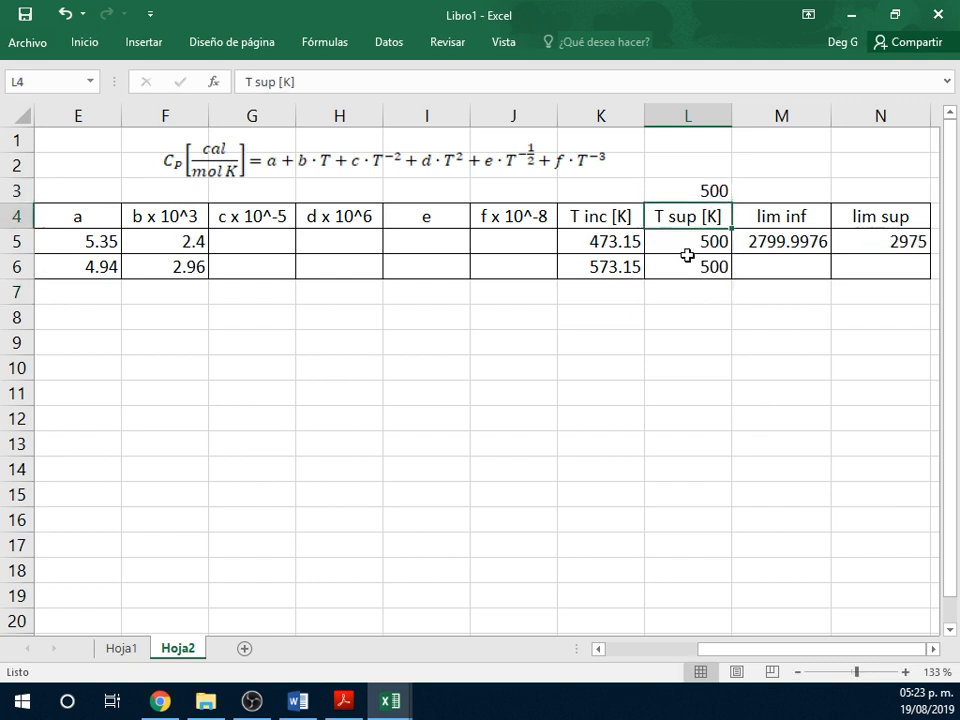
- Fill the M5 formula over the lim inf and lim sup range M5:N6 and check the formula in N6
left_click(775, 247)
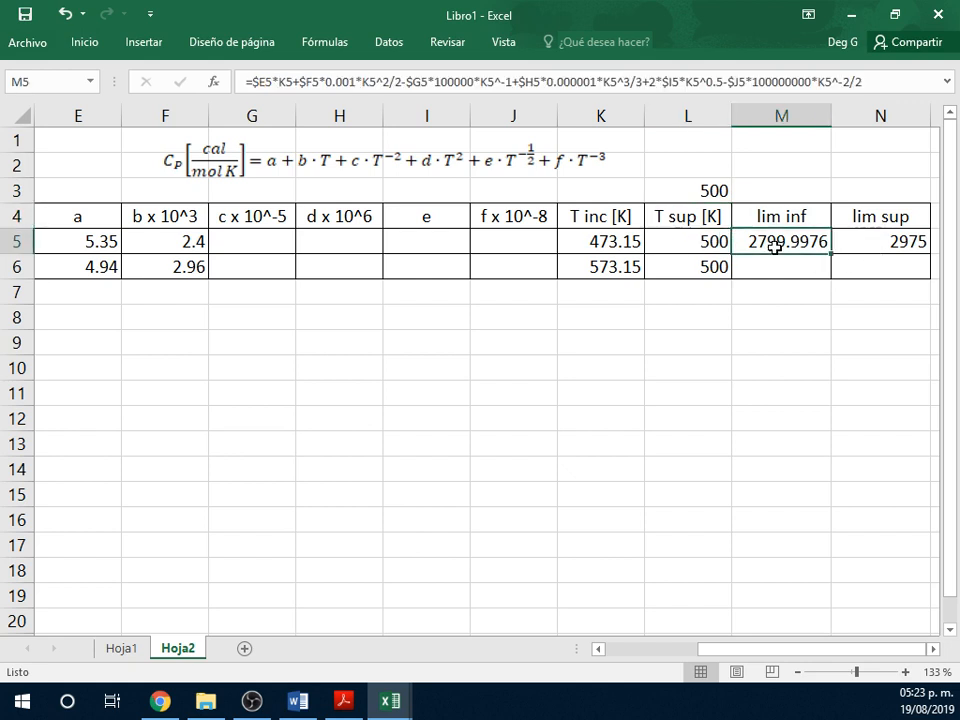
left_click_drag(829, 253, 930, 277)
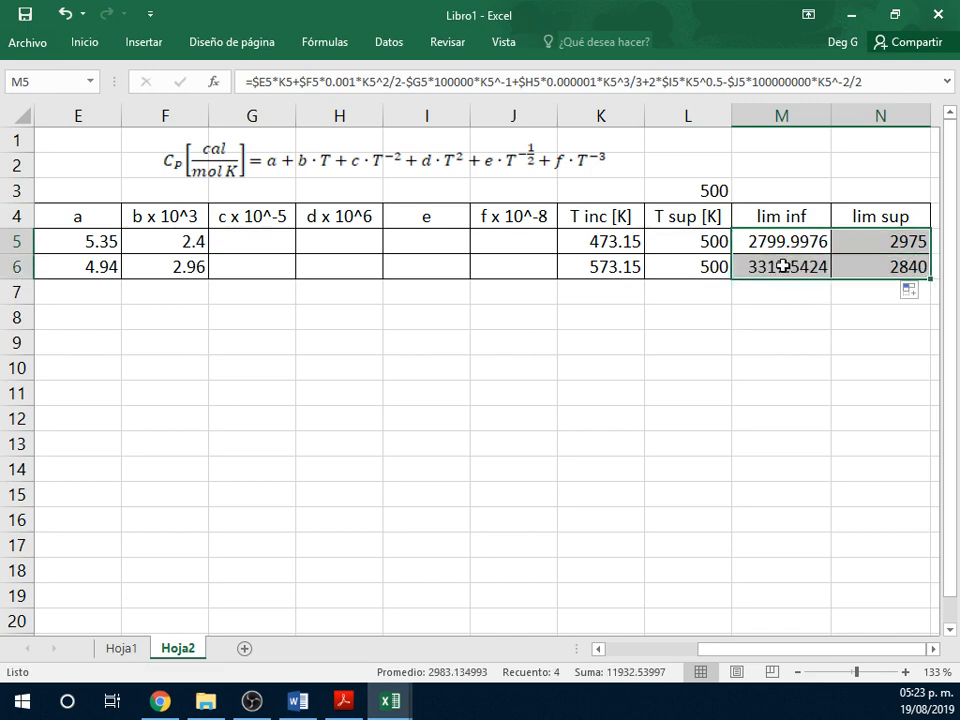
left_click(866, 262)
double_click(866, 262)
key("Return")
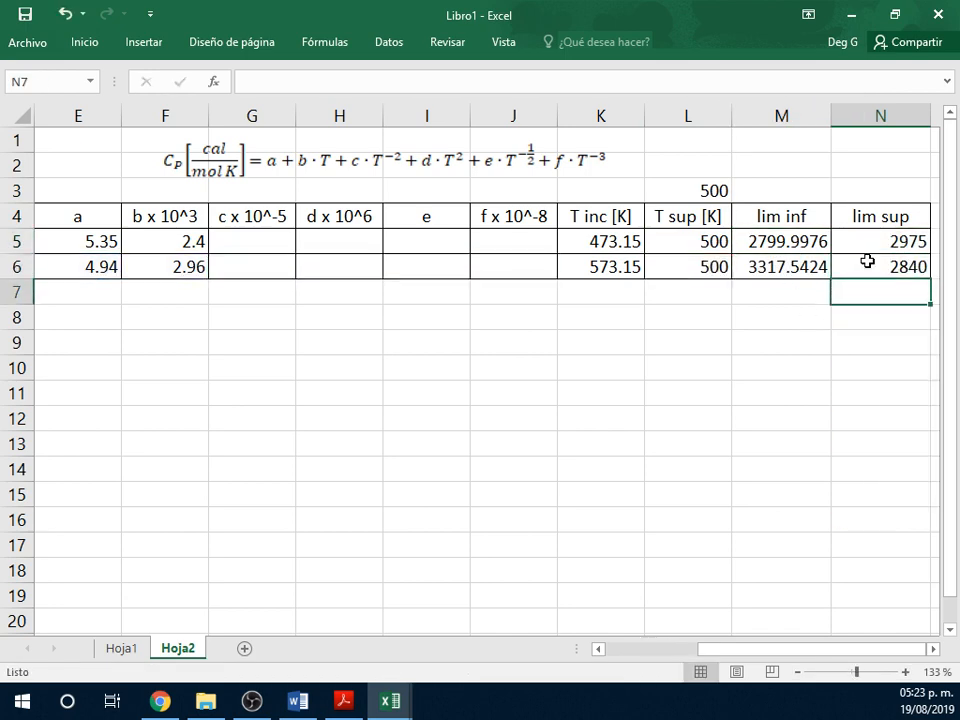
- Add an Integral column header in O4, beside lim sup
scroll(866, 259, "right", 2)
left_click(771, 221)
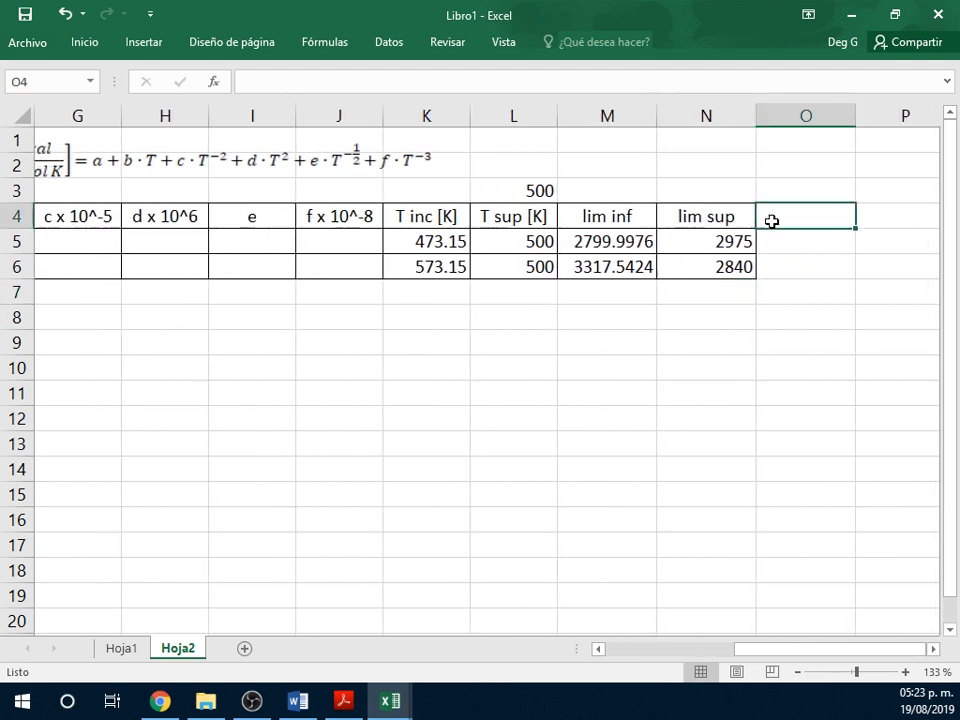
type("l")
type("egral")
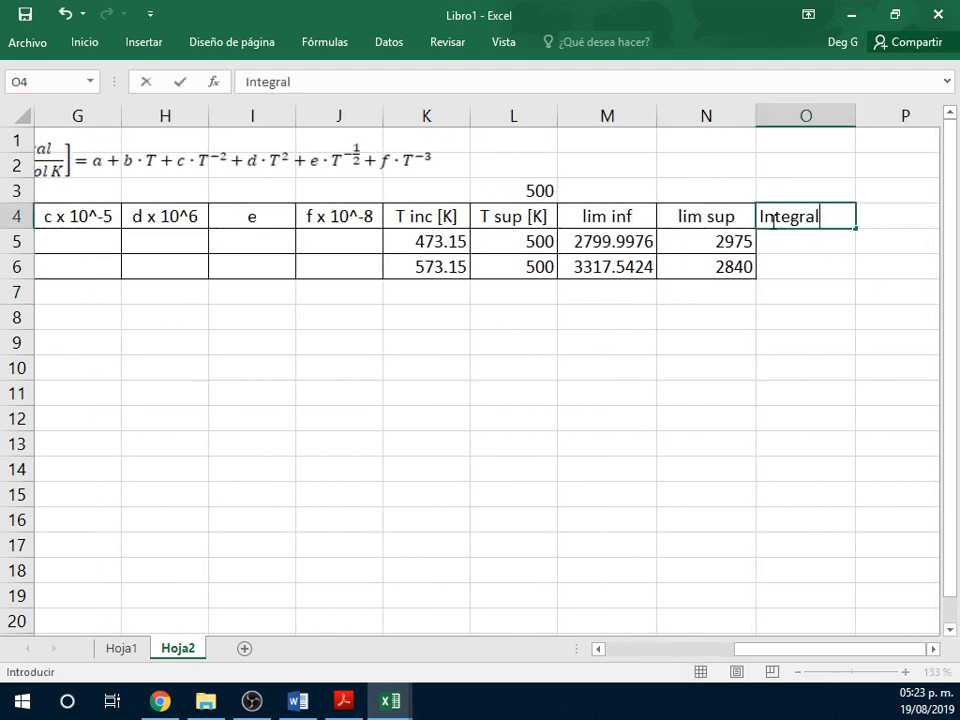
key("Return")
- Calculate the integral in O5 as upper limit minus lower limit with =N5-M5, and fill the formula down to O6
type("=")
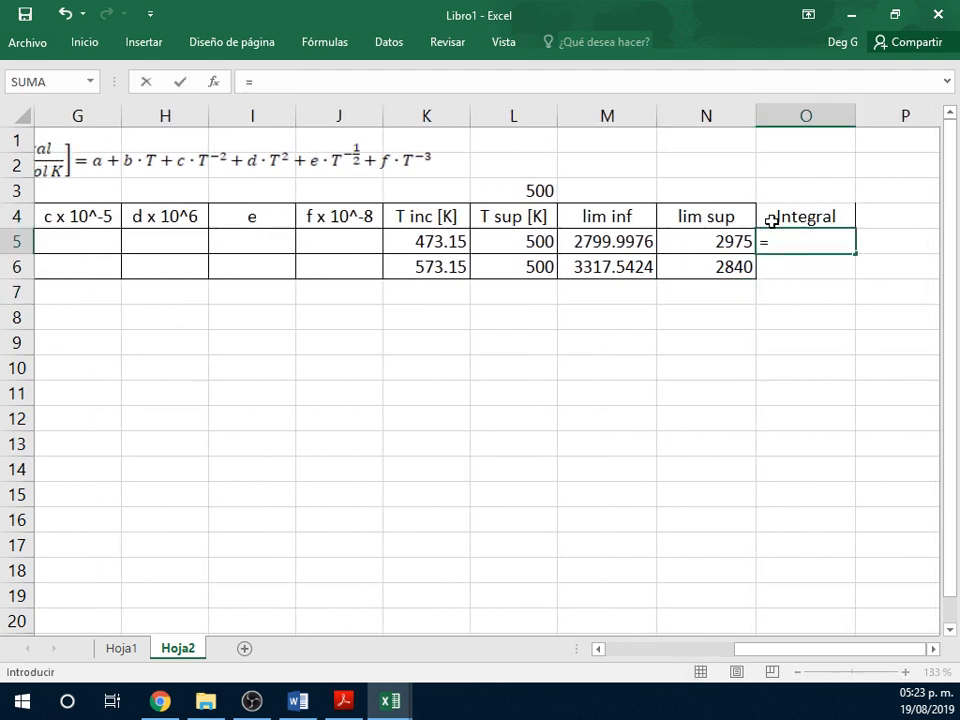
key("Left")
type("-")
key("Left")
key("Left")
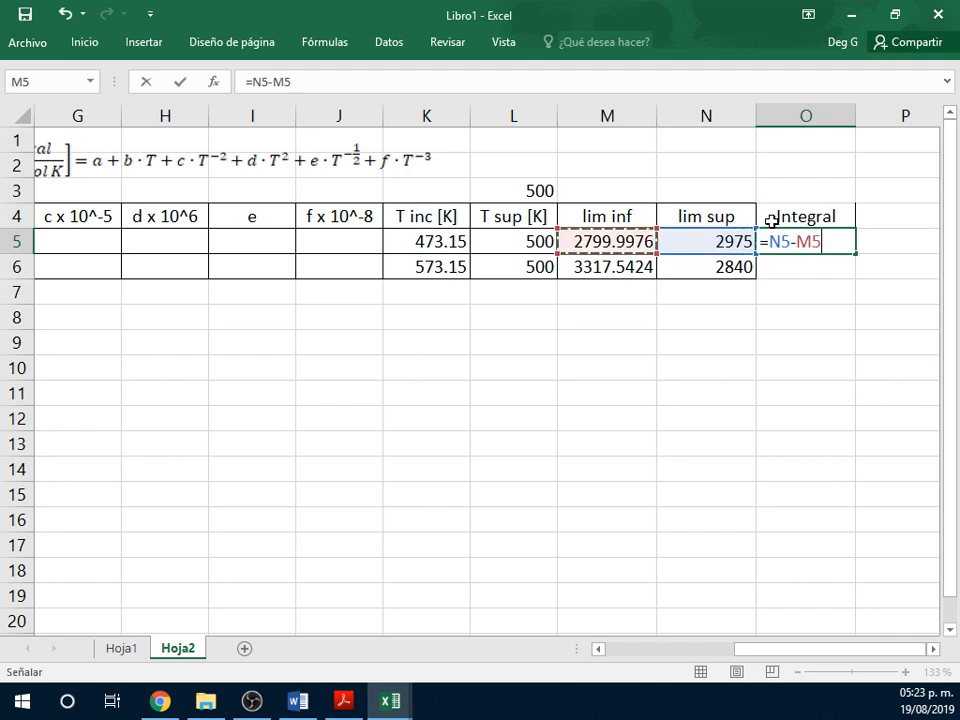
key("Return")
key("Up")
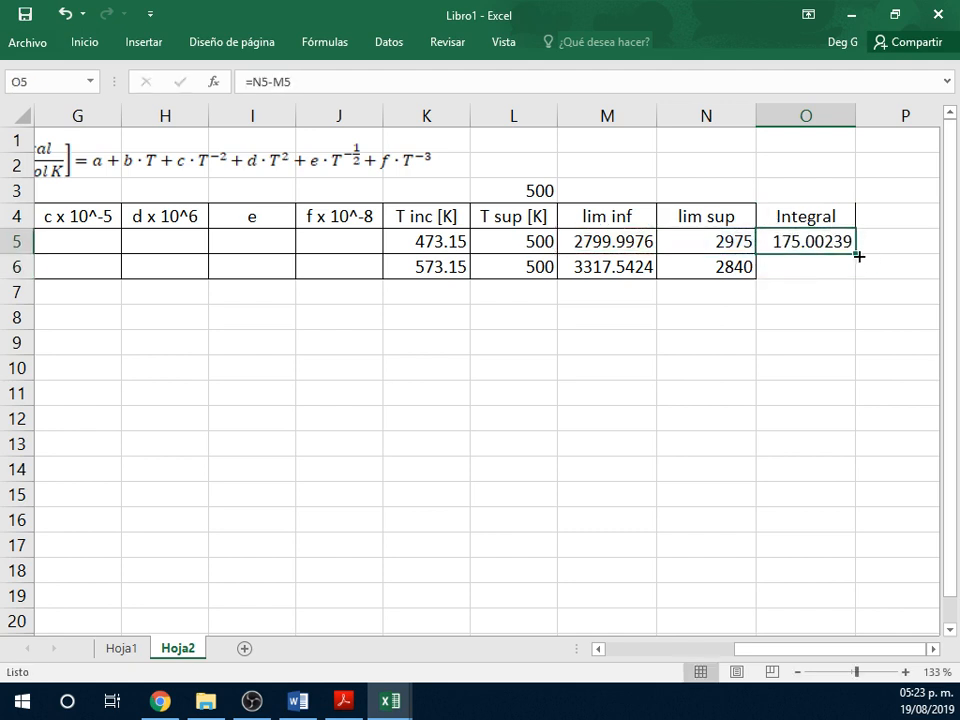
left_click_drag(858, 256, 853, 281)
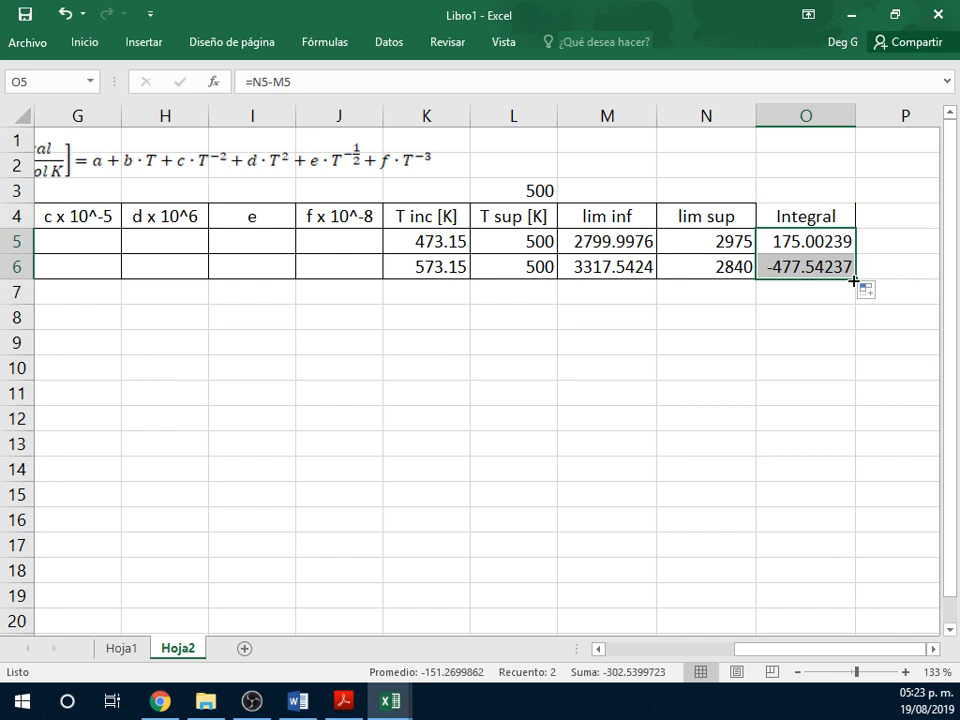
- Add a q [cal] column header in P4, beside the Integral column
left_click(884, 222)
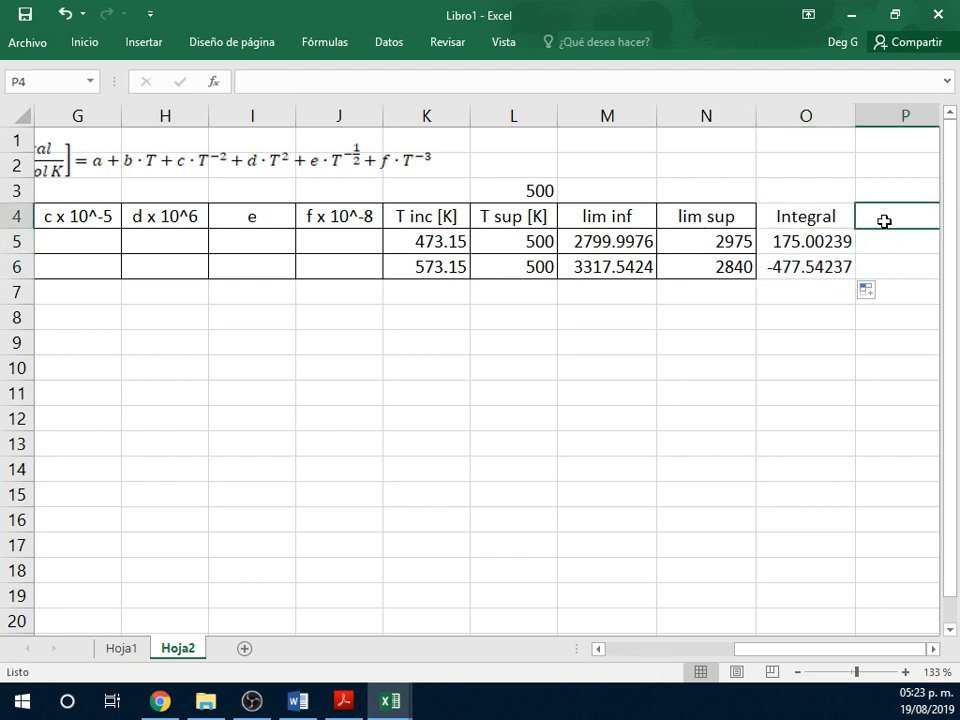
type("Q")
key("BackSpace")
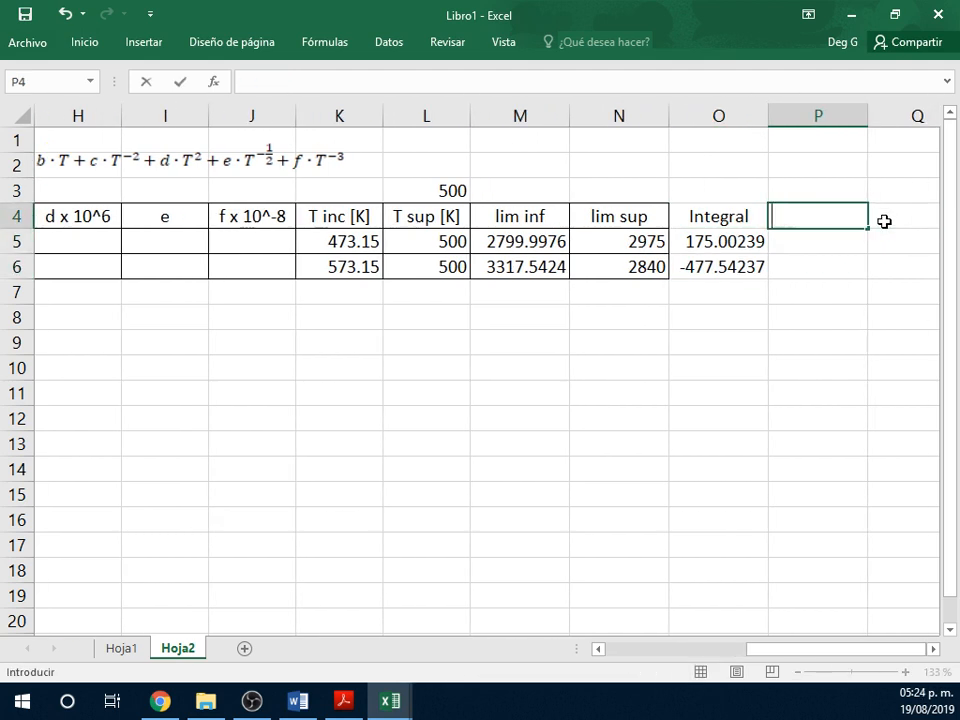
type("q [cal")
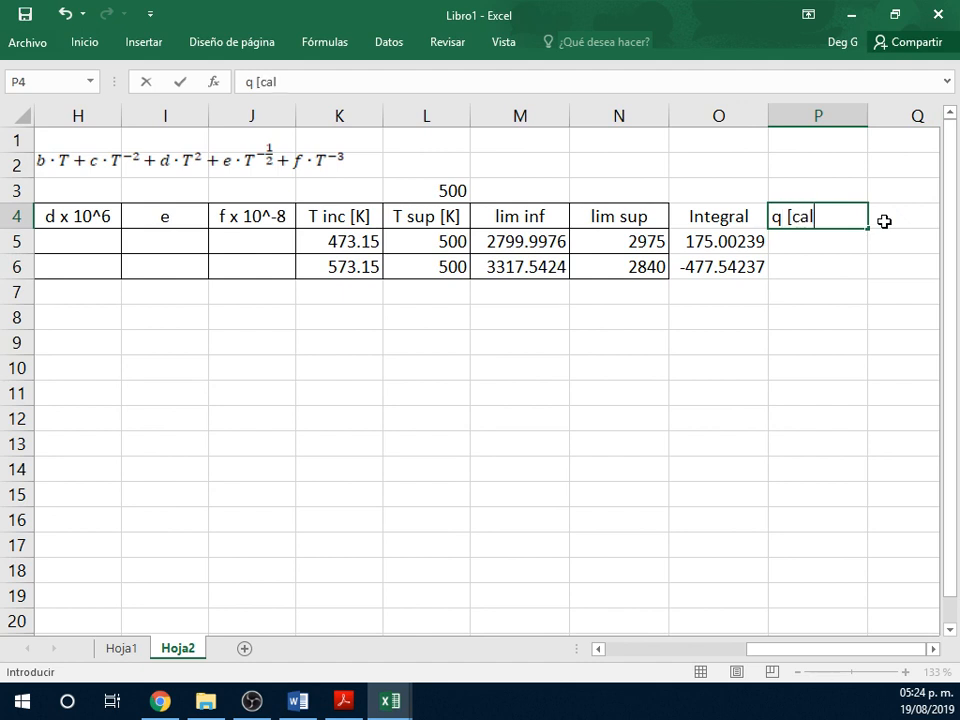
key("Return")
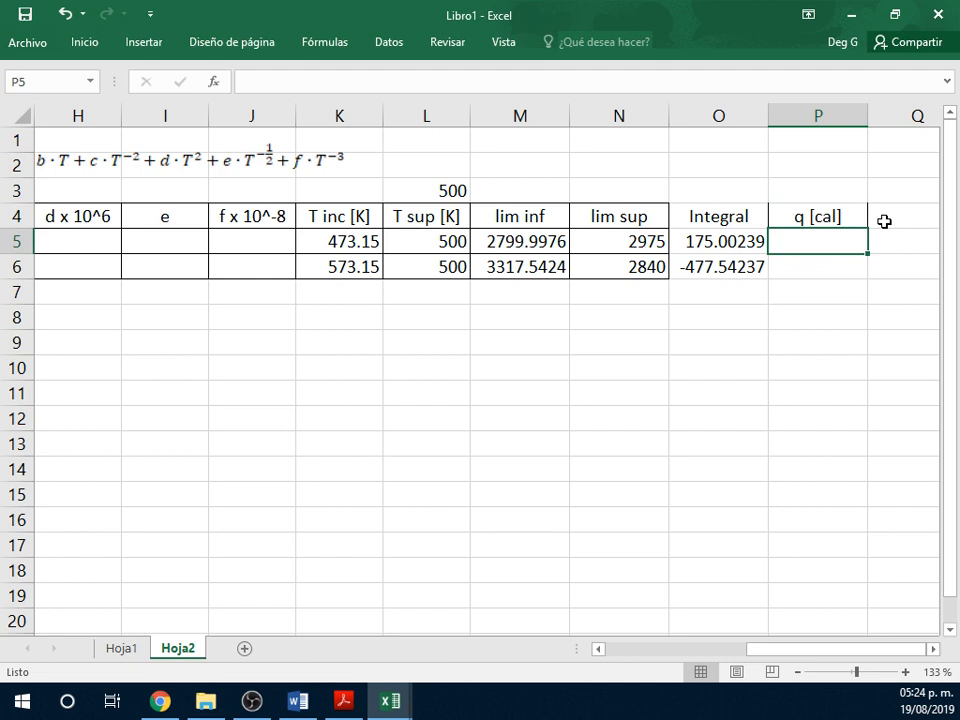
- Calculate the heat in P5 as moles times integral with =D5*O5, and fill the formula down to P6
scroll(884, 221, "left", 1)
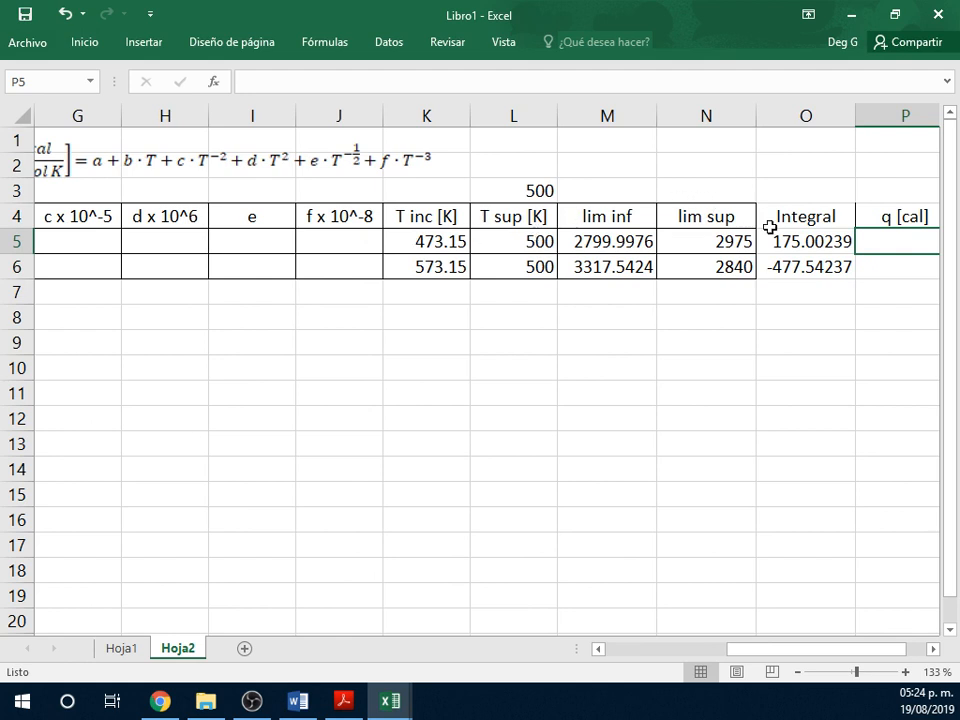
type("=")
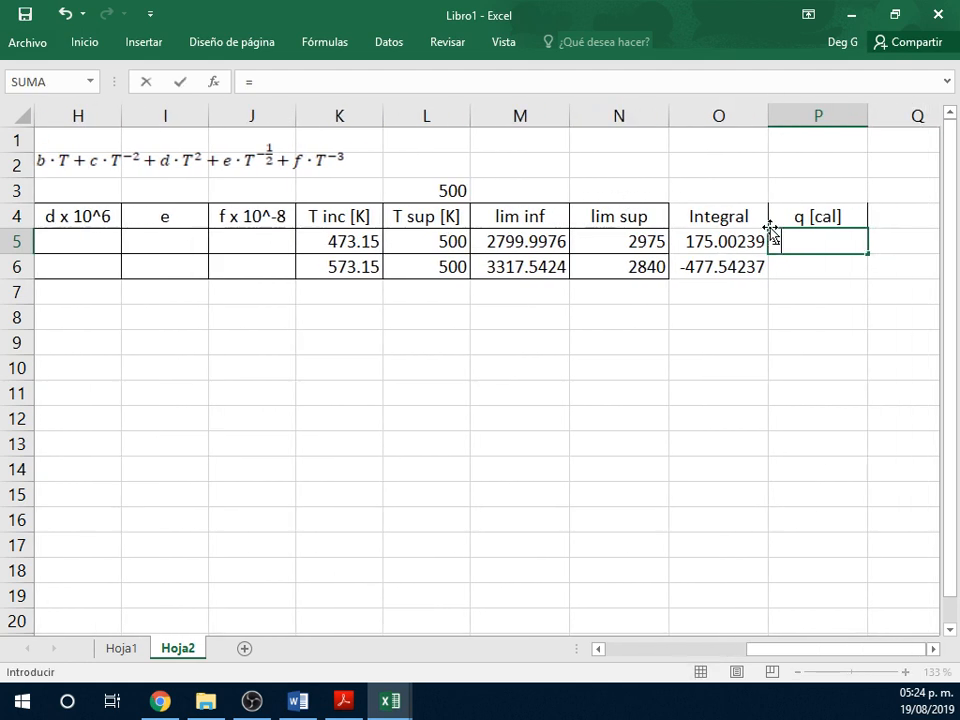
scroll(609, 231, "left", 7)
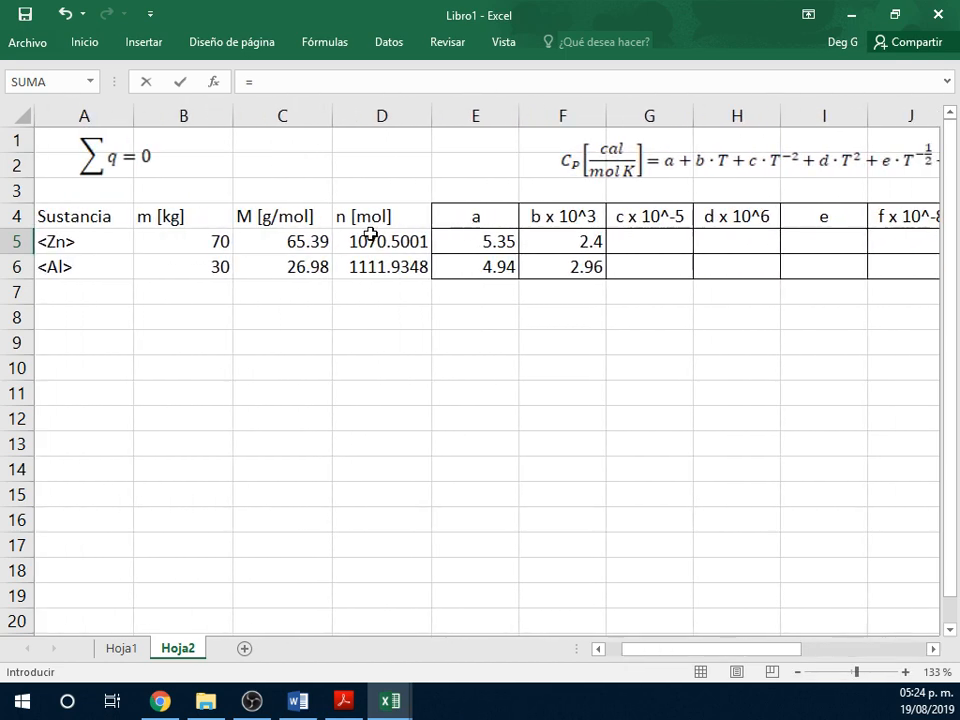
left_click(360, 241)
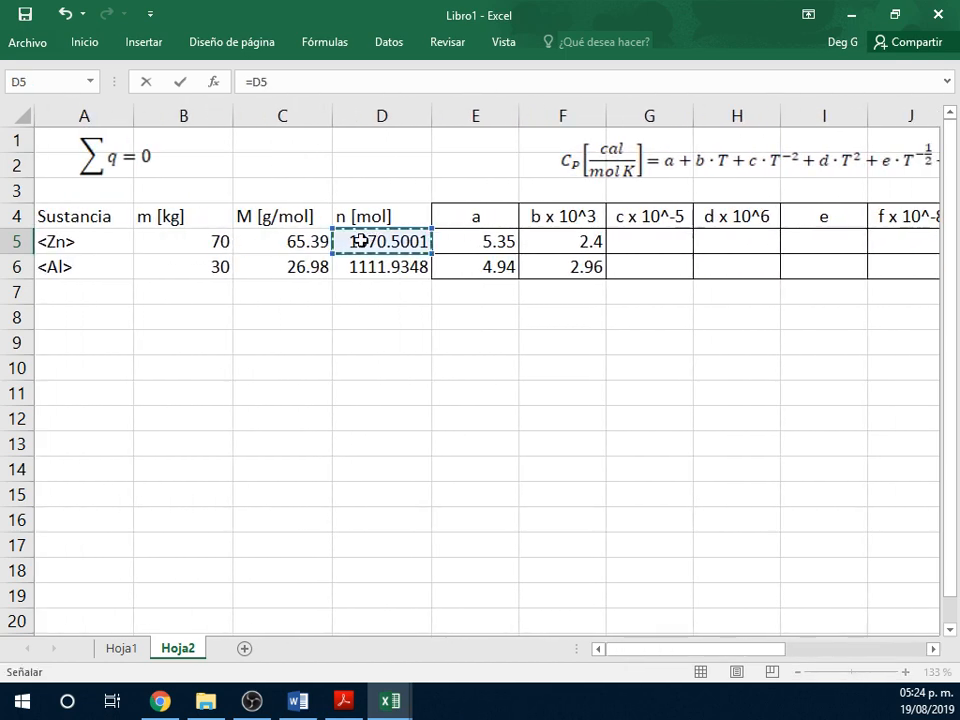
type("*")
scroll(360, 241, "right", 5)
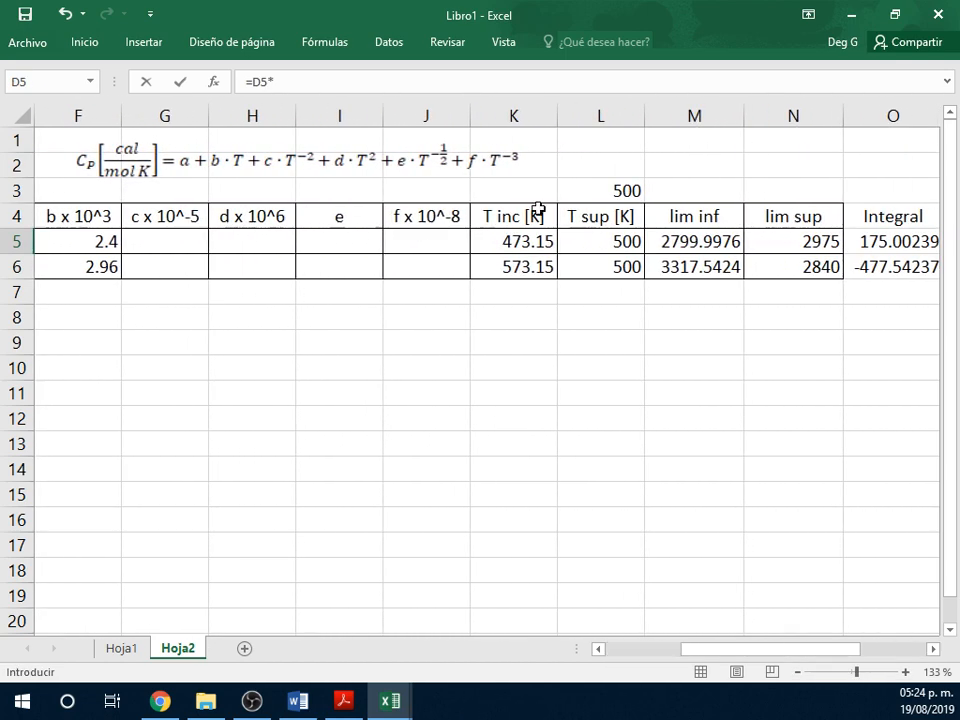
left_click(910, 254)
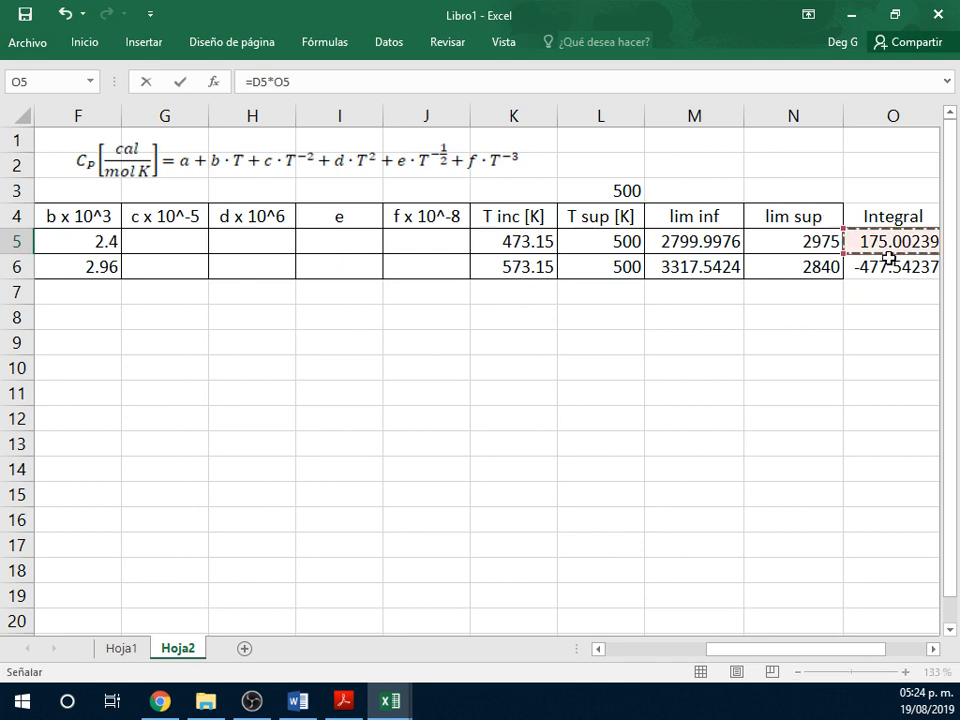
scroll(895, 256, "right", 2)
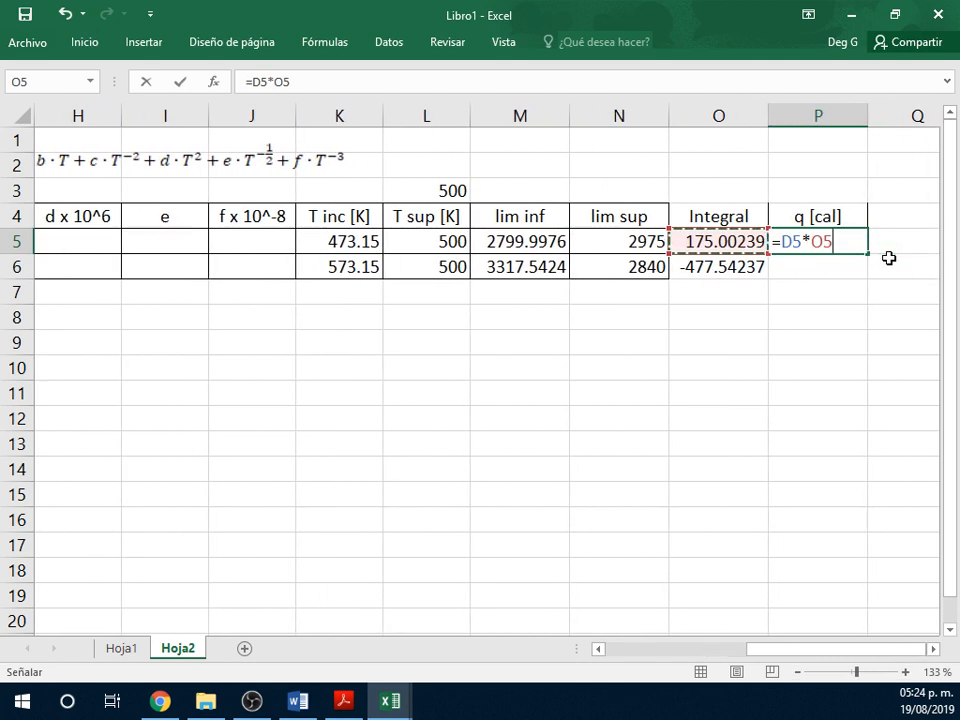
key("Return")
left_click(795, 242)
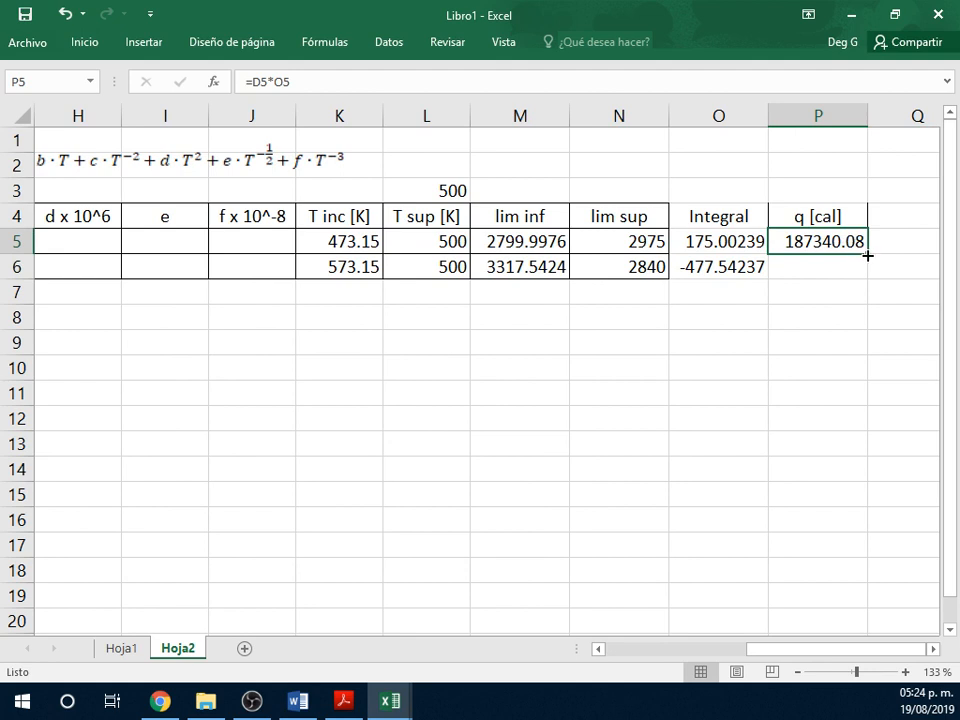
left_click_drag(867, 256, 853, 274)
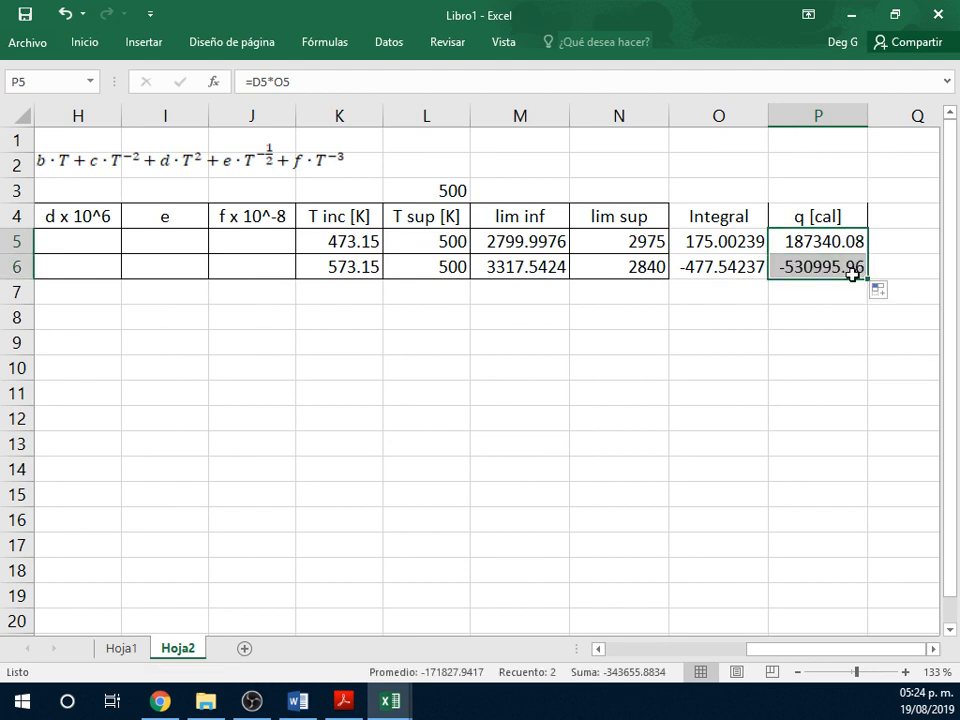
- Enter the label Total in O8, below the Integral column
left_click(714, 294)
type("S")
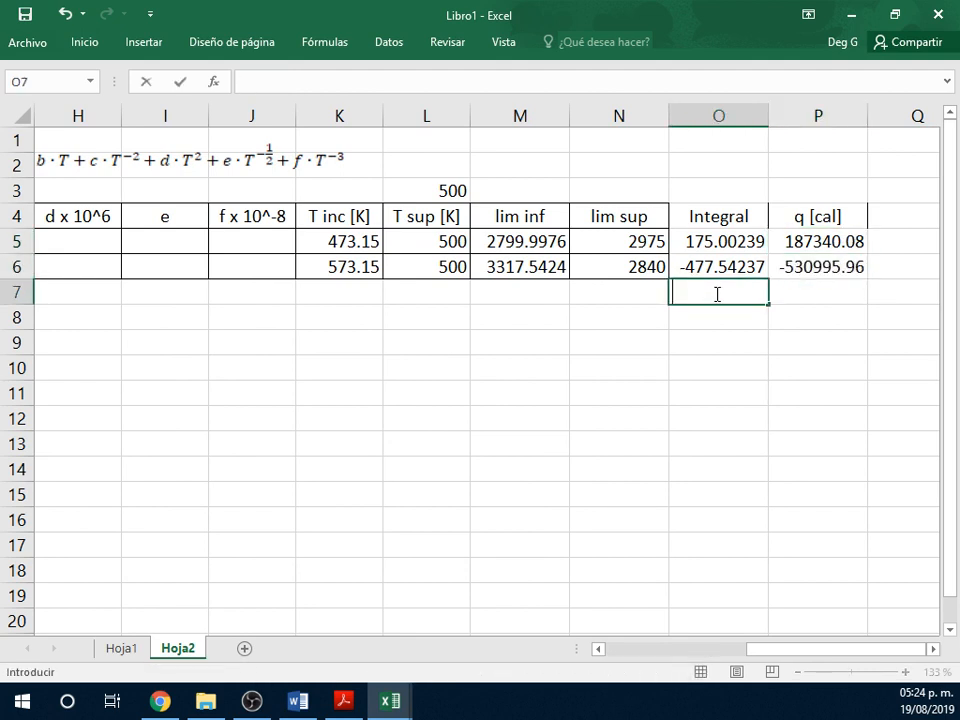
key("Return")
type("Total")
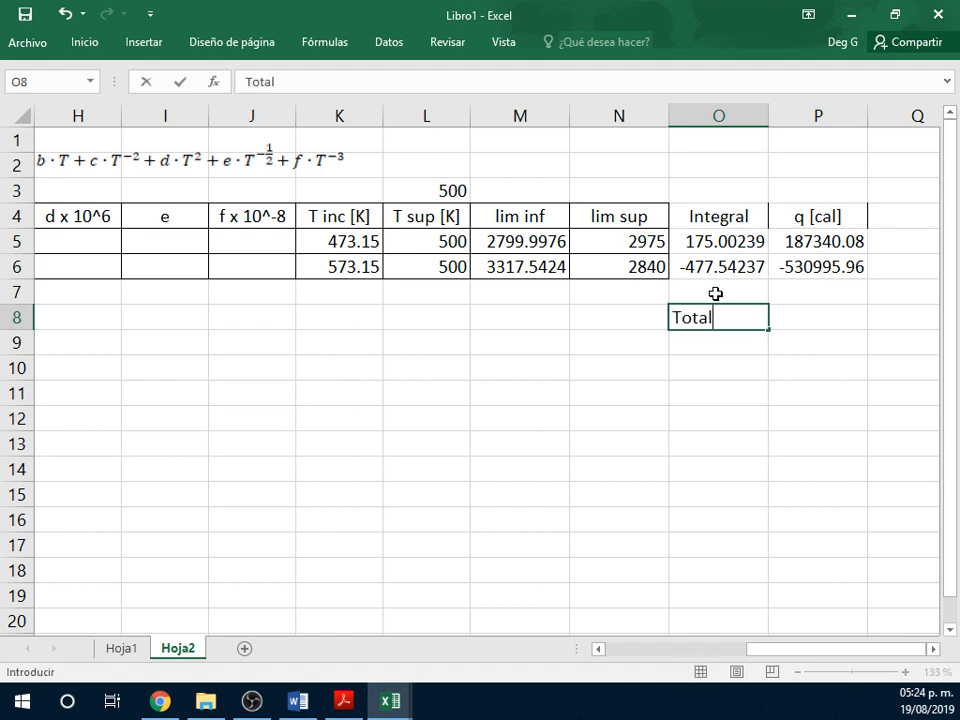
key("Return")
- Sum the q values of both substances in P8 with =SUMA(P5:P6)
key("Up")
key("Right")
type("=")
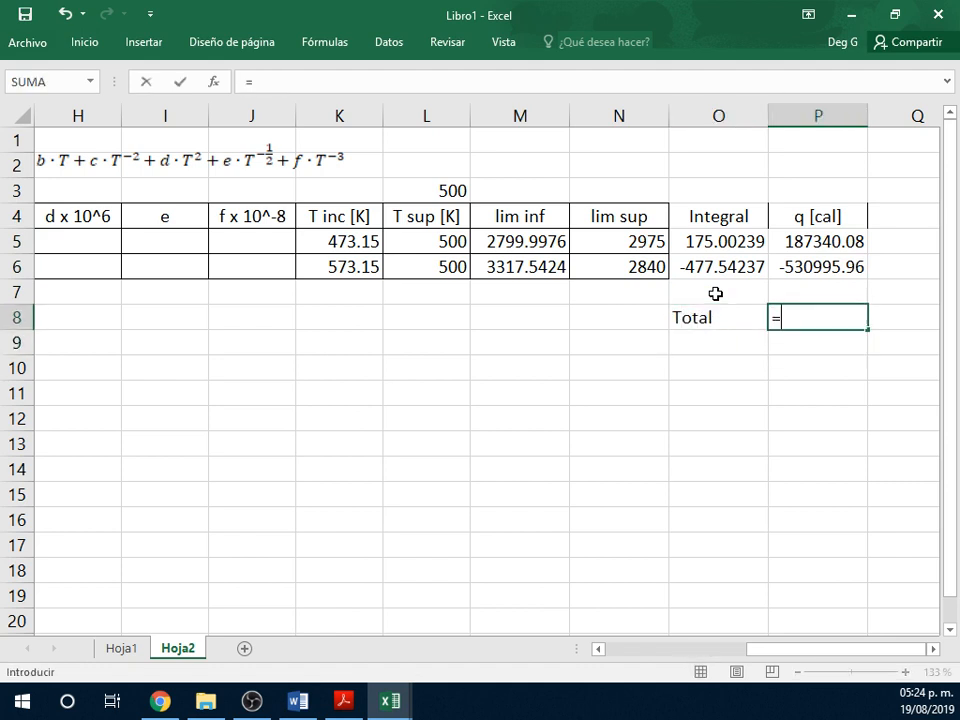
type("sum")
key("Tab")
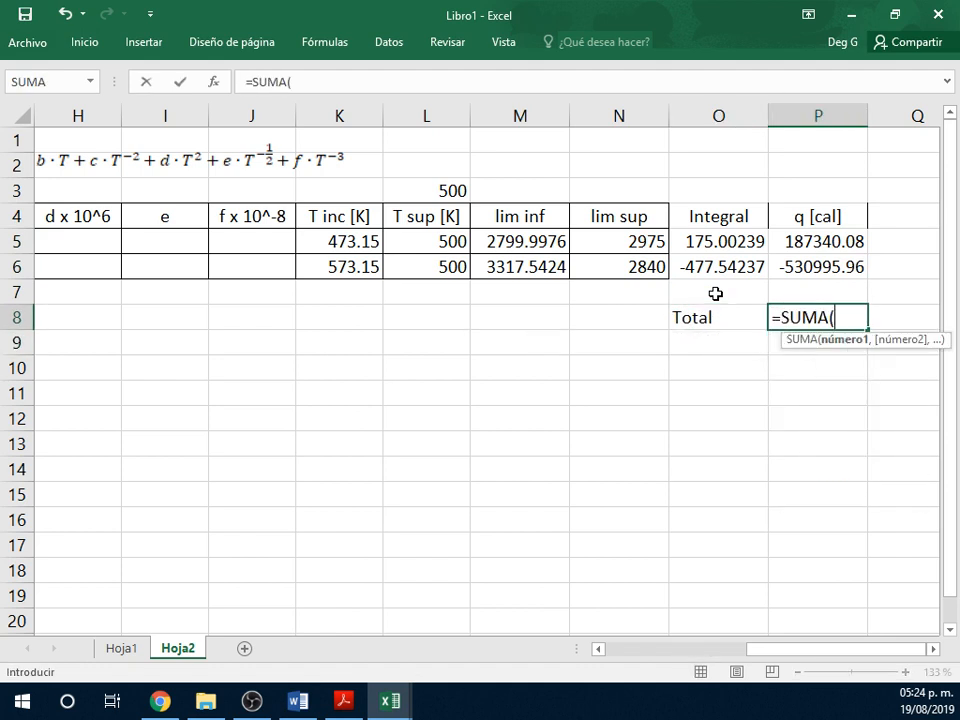
left_click_drag(808, 240, 828, 271)
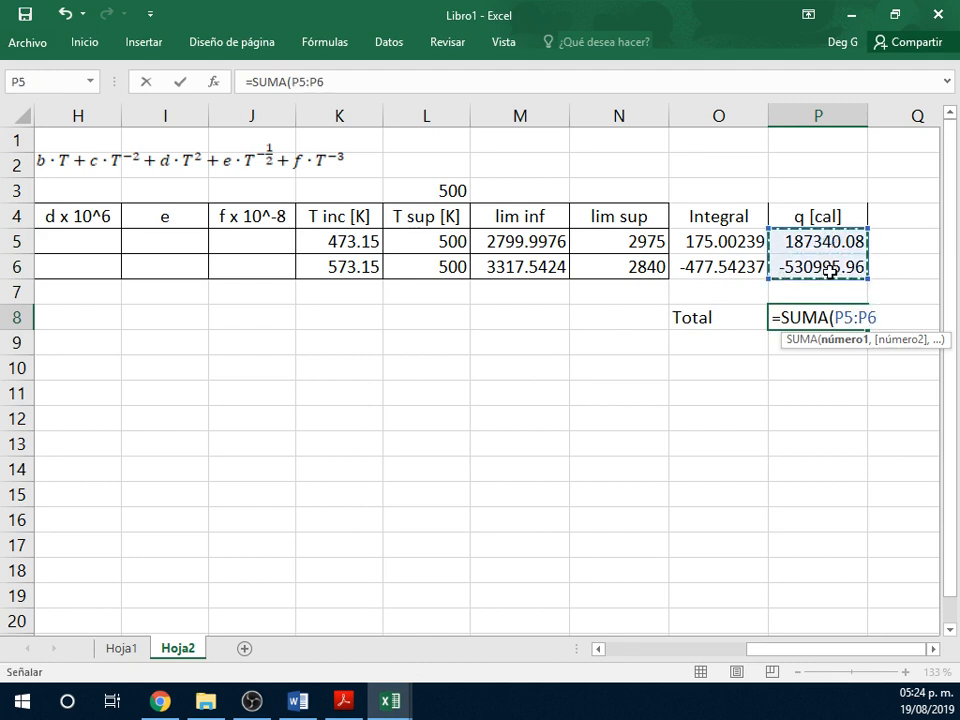
key("Return")
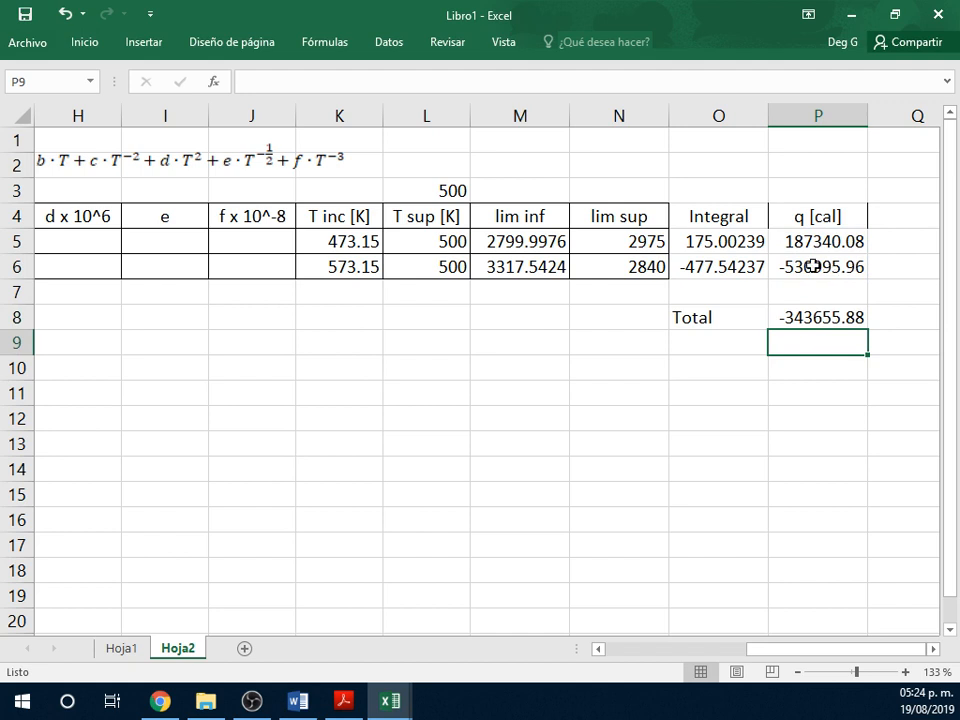
- Try 200 and 520 as shared trial temperatures in L3 to test the effect on the total heat
left_click(442, 191)
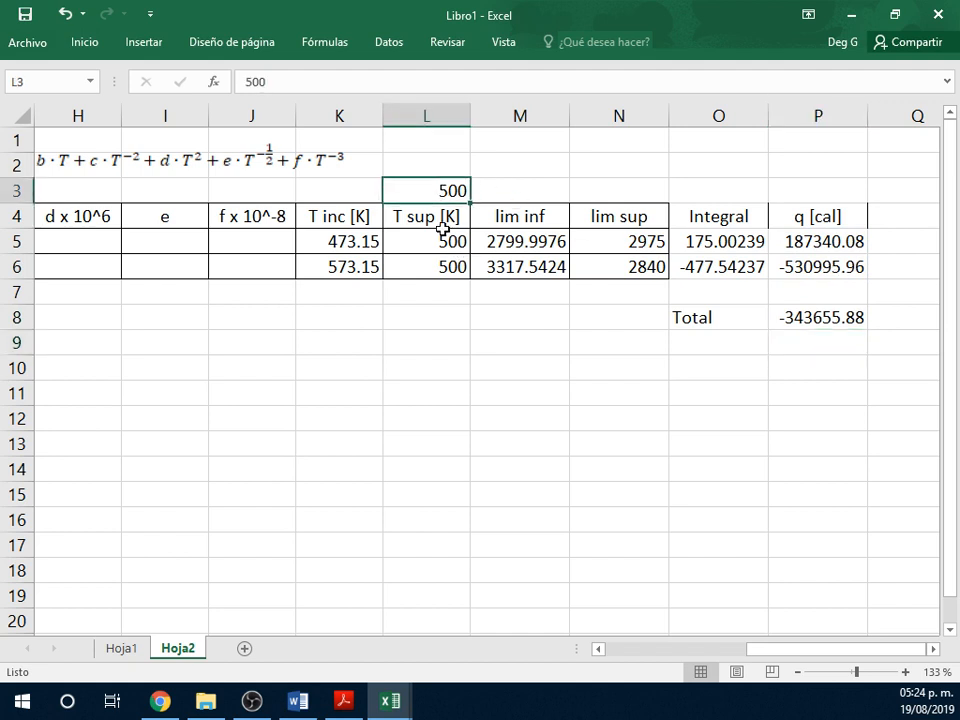
type("200")
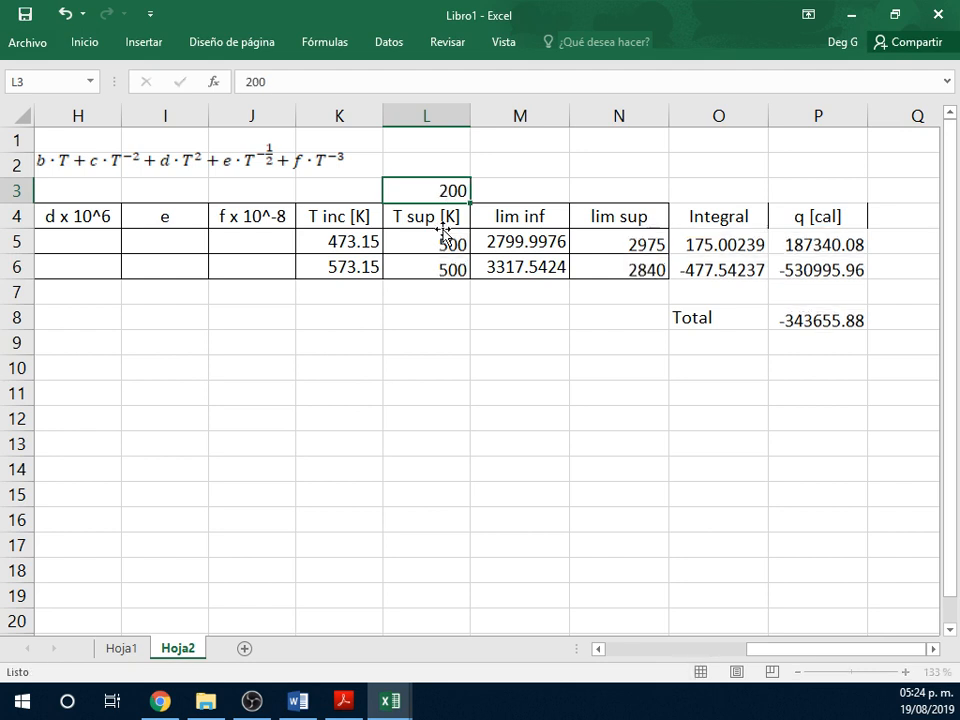
key("Return")
key("Up")
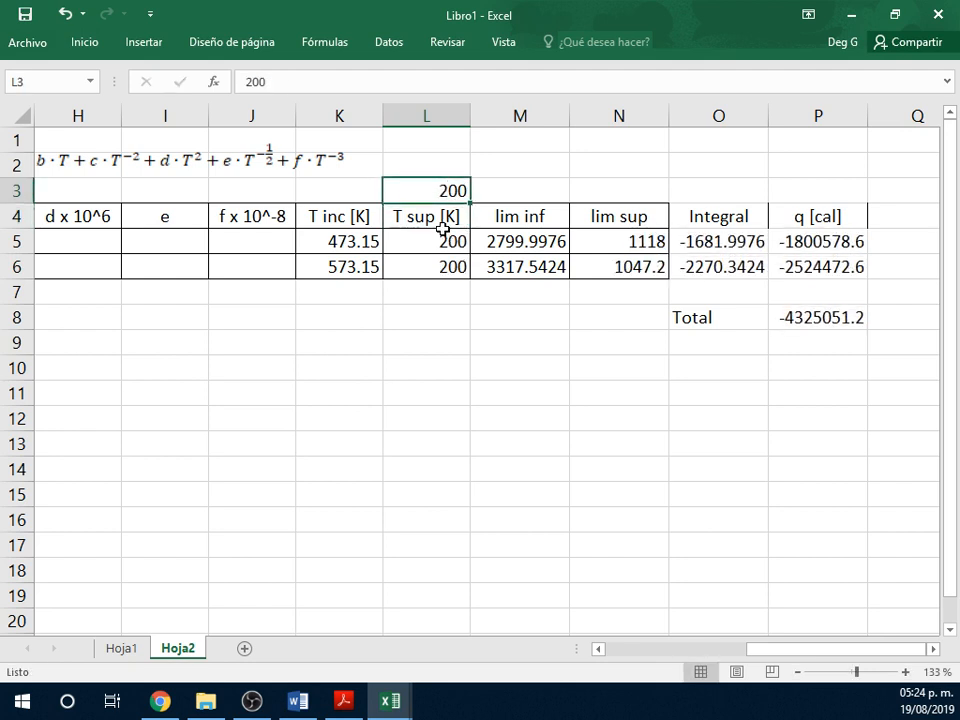
type("520")
key("Return")
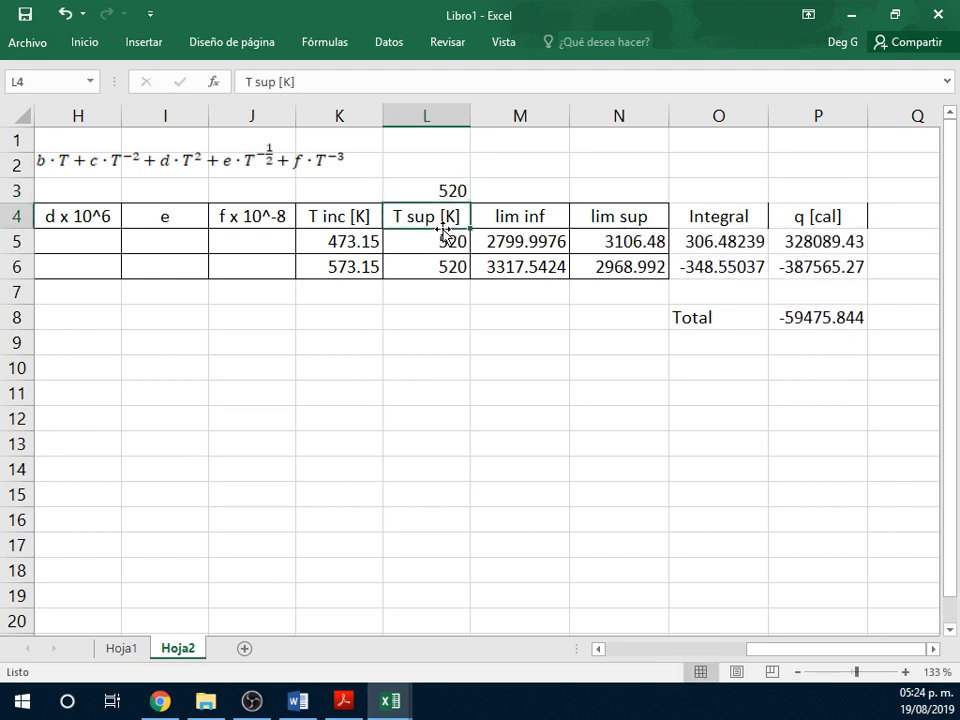
key("Up")
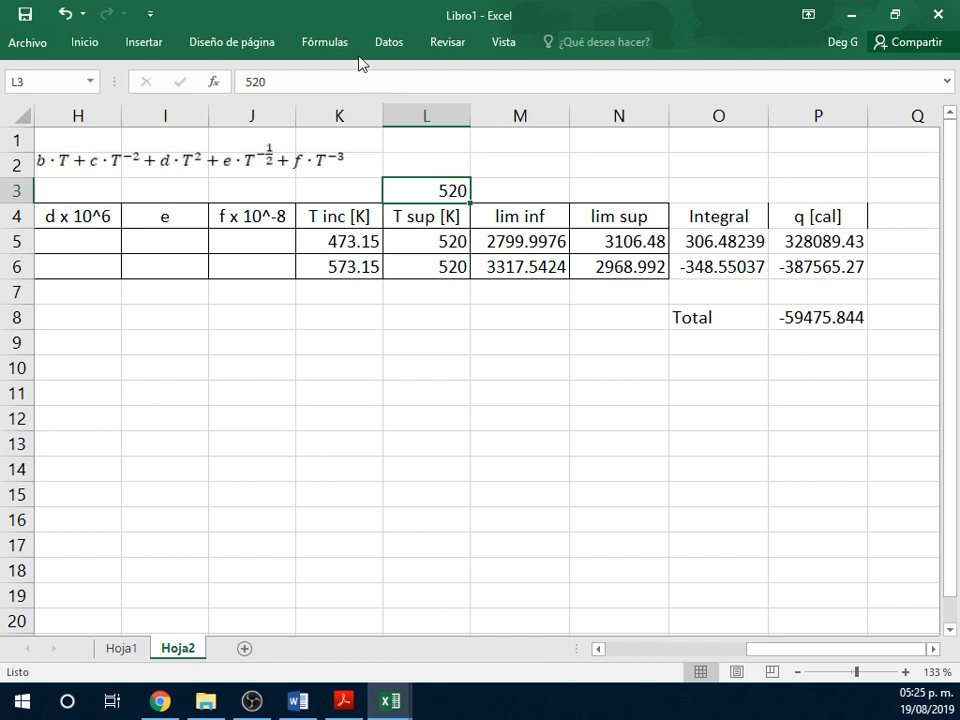
- Run Goal Seek to bring the total heat in P8 to 0 by changing L3, and accept the solution
left_click(386, 43)
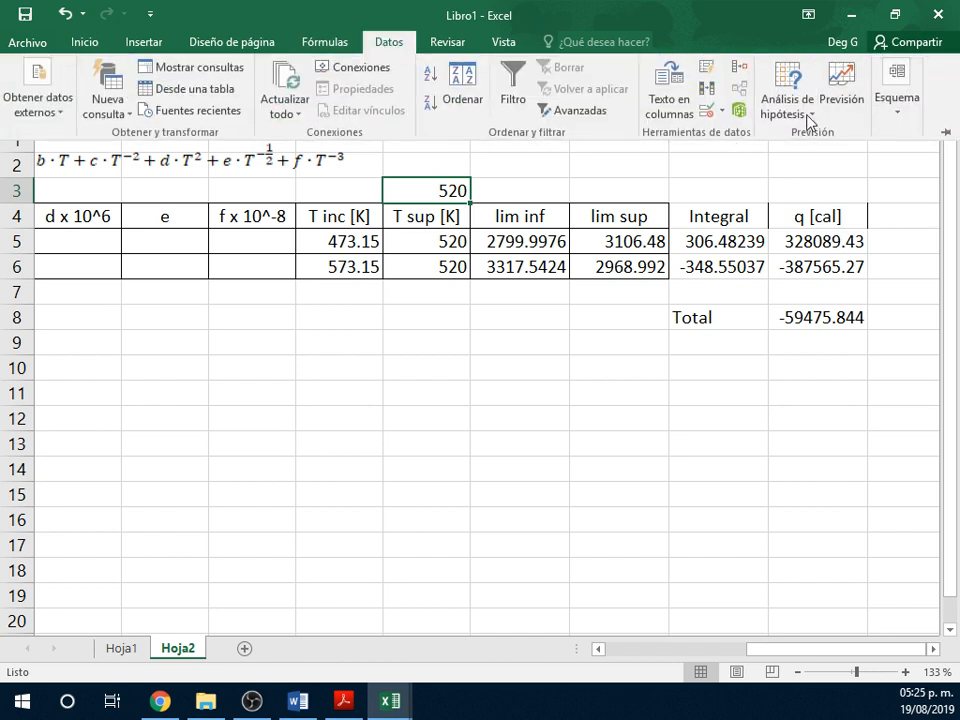
left_click(790, 112)
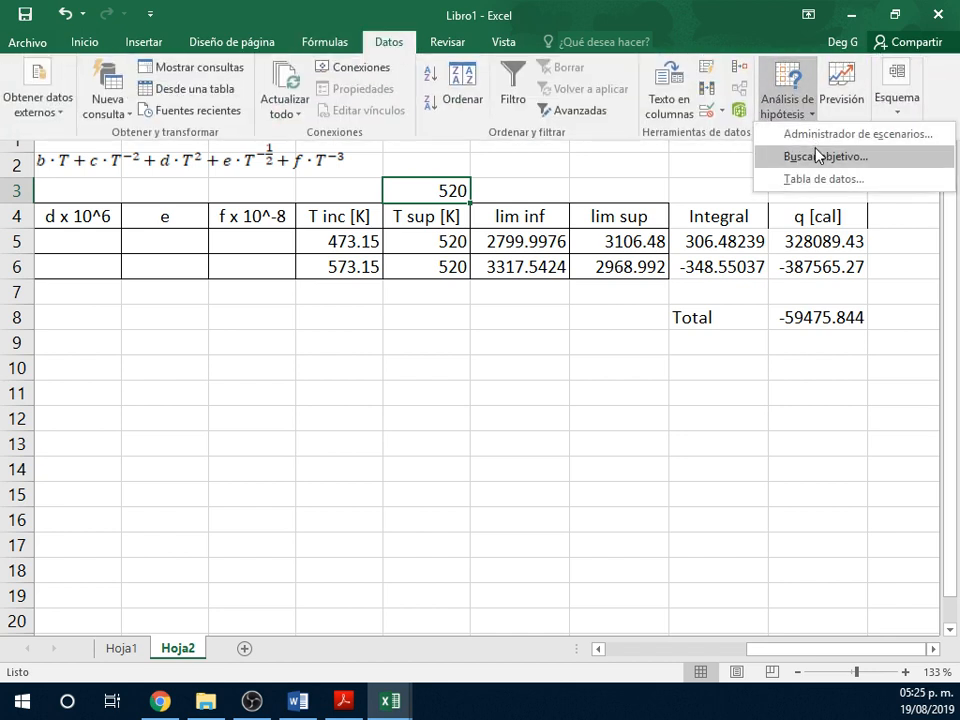
left_click(812, 154)
left_click(797, 318)
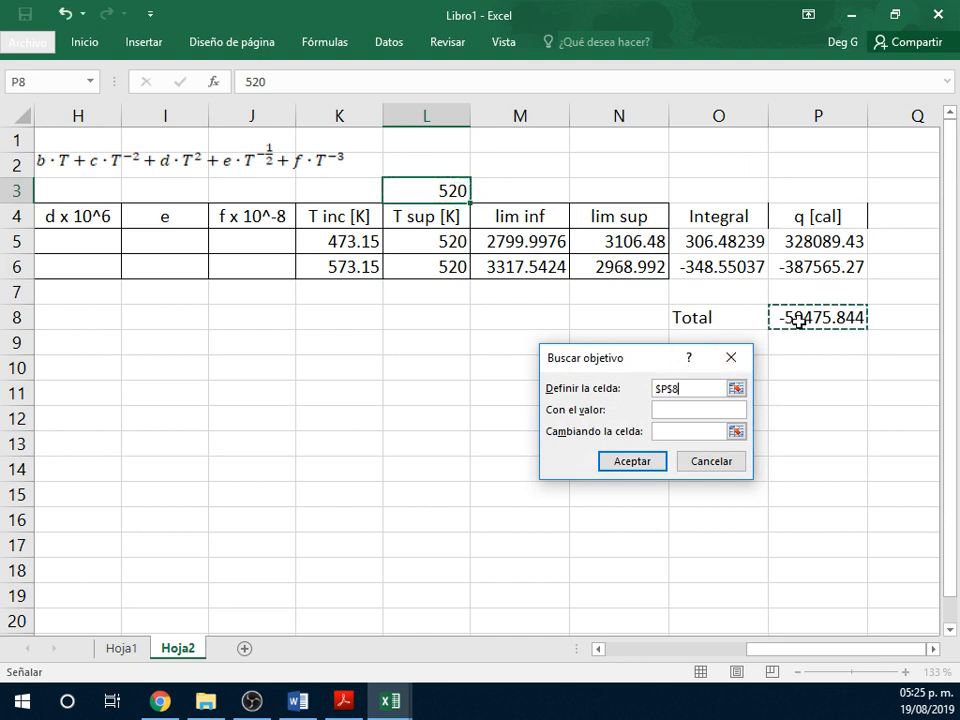
left_click(690, 411)
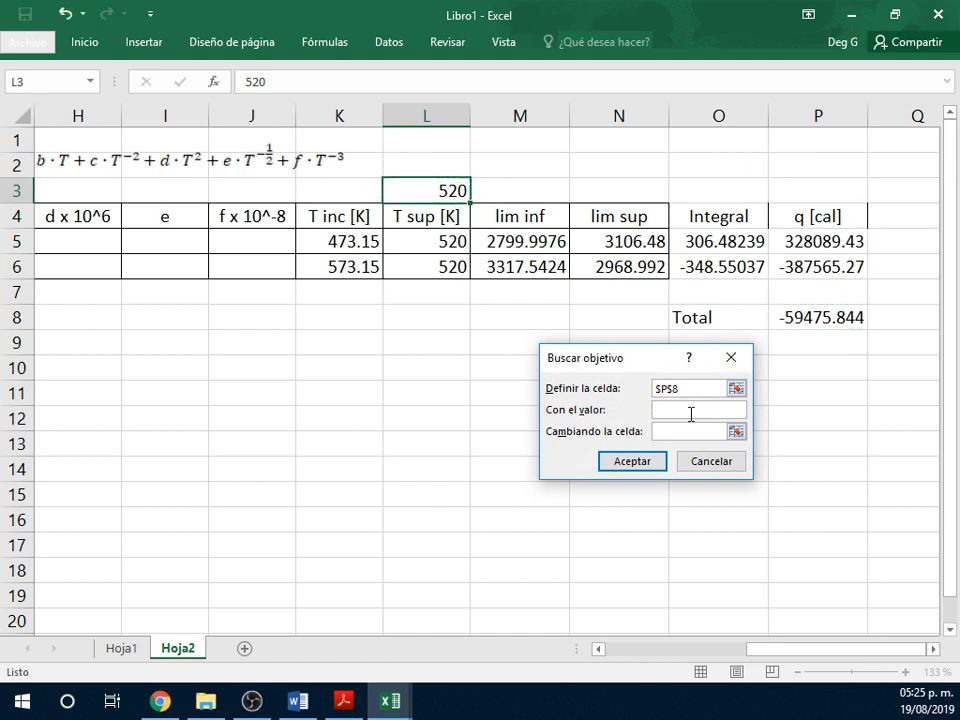
left_click(674, 431)
left_click(438, 199)
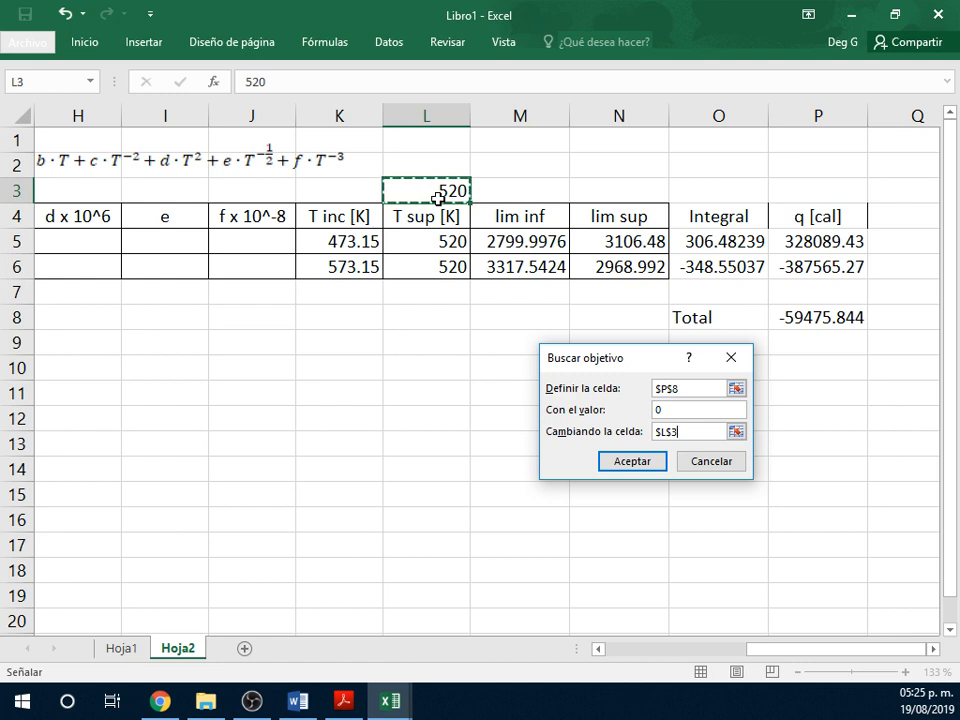
left_click(664, 468)
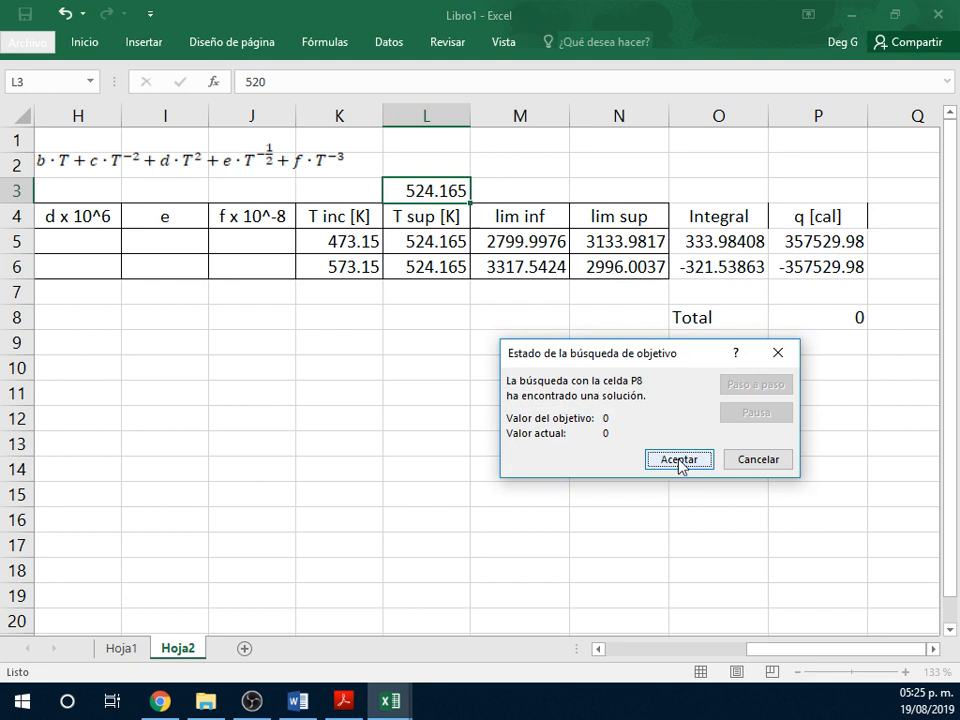
left_click(680, 462)
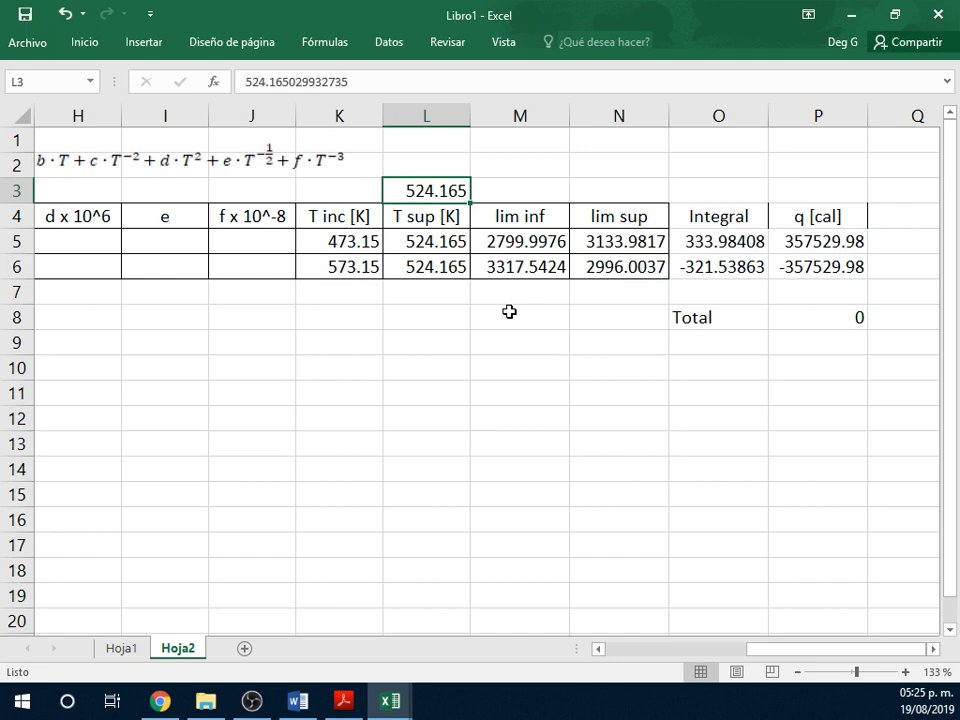
scroll(509, 312, "left", 1)
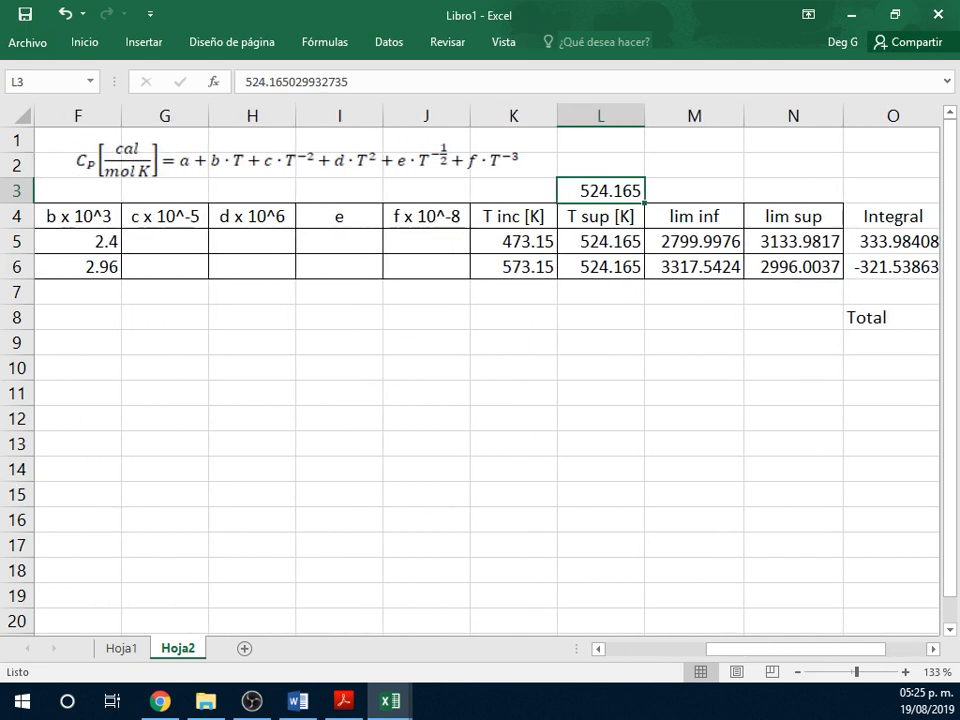